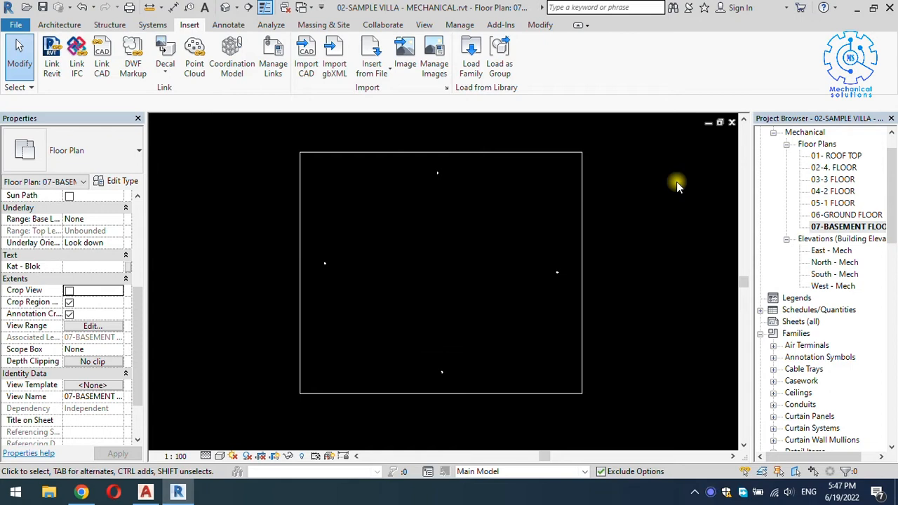
Start a CAD link in the 07-BASEMENT FLOOR plan and pick the 5-Floors Apartment Building DWG from its desktop folder
click(831, 228)
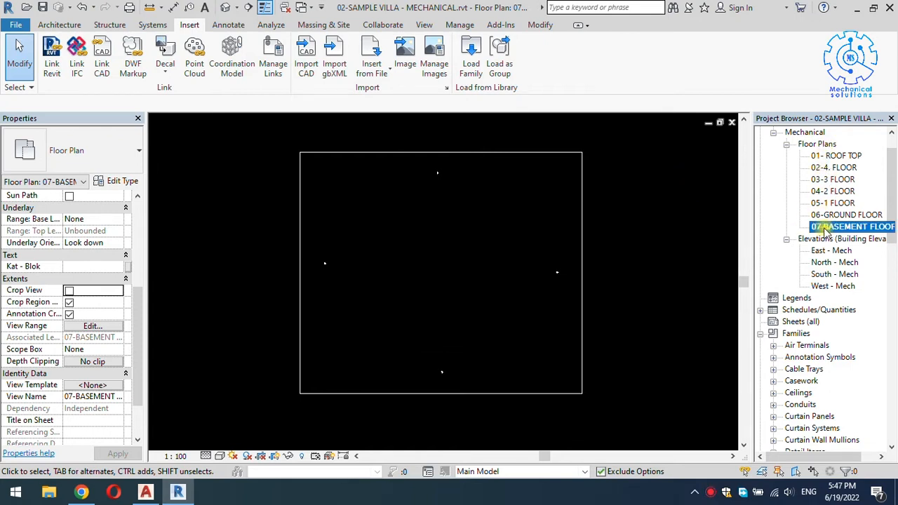
click(107, 59)
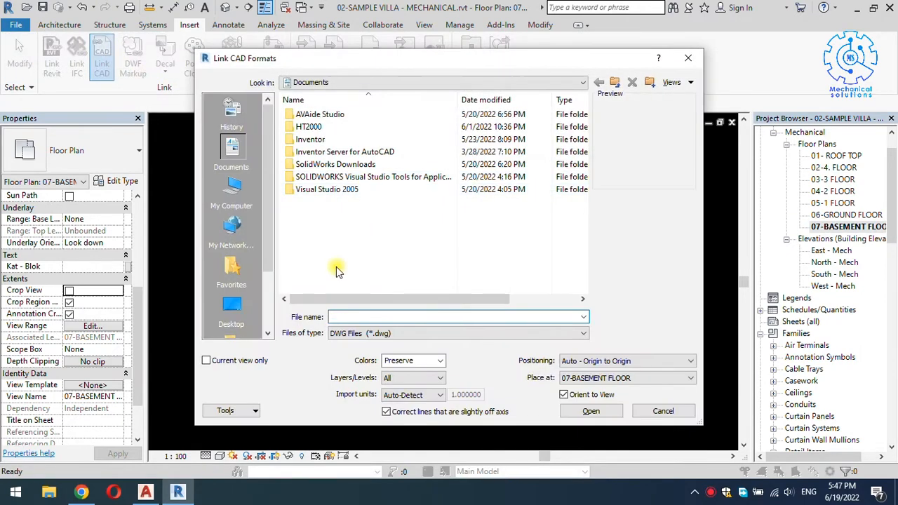
click(232, 302)
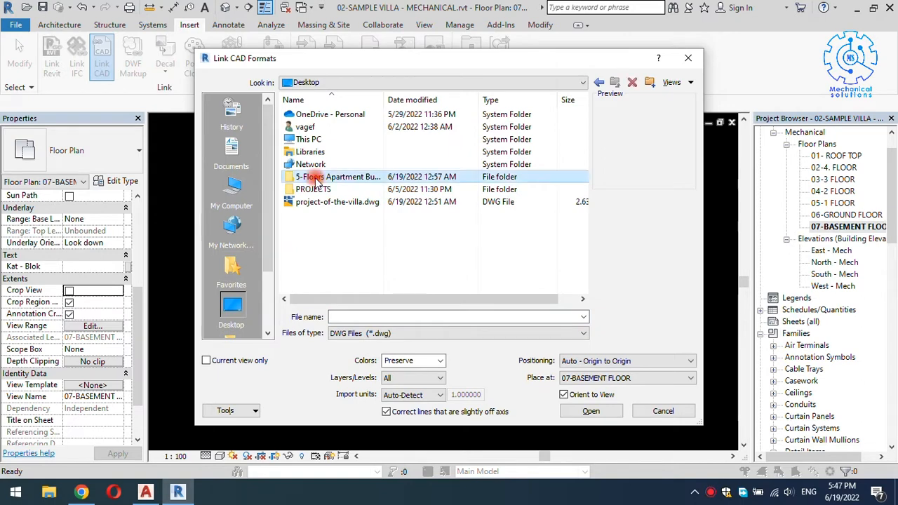
double_click(311, 177)
double_click(316, 115)
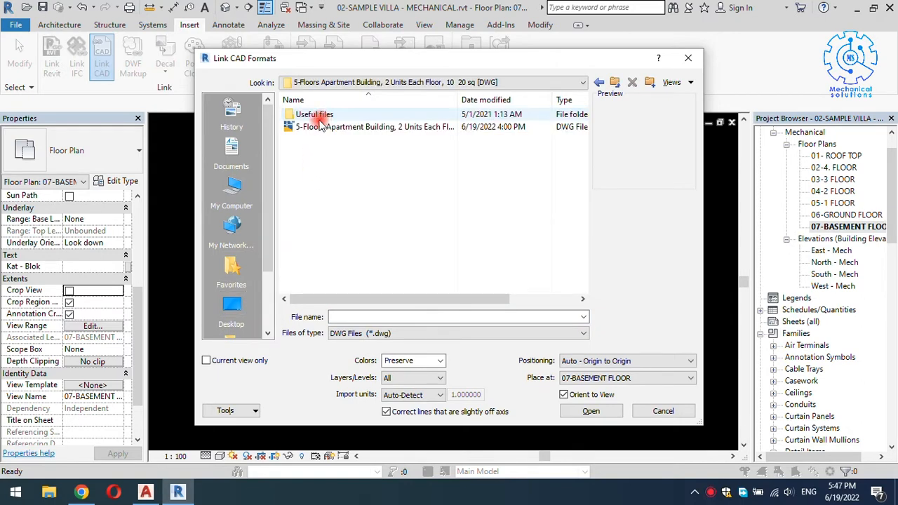
click(315, 128)
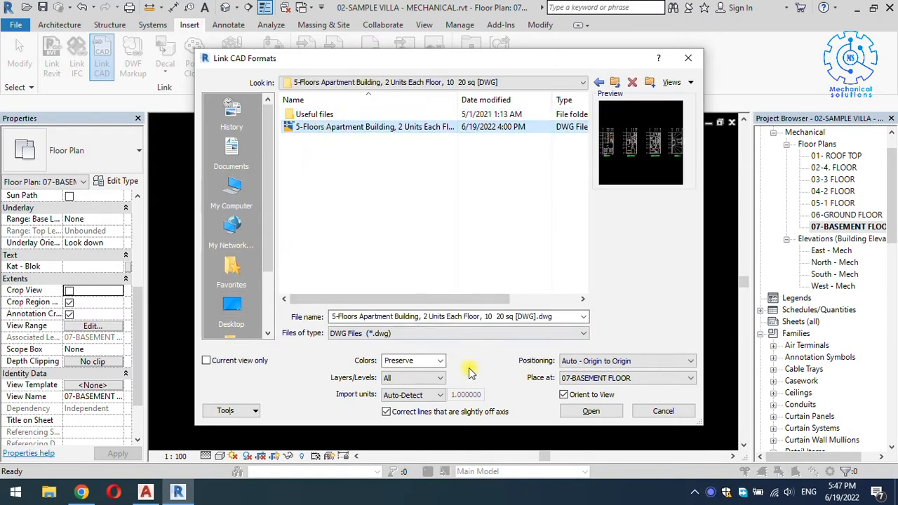
Link the drawing to the current view only, with visible layers and a custom import unit factor of 1.000000
click(234, 363)
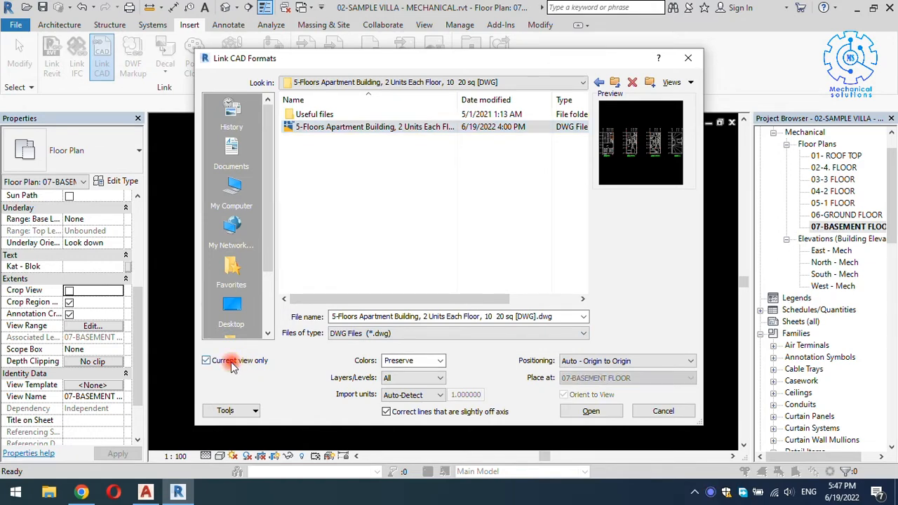
click(429, 378)
click(416, 398)
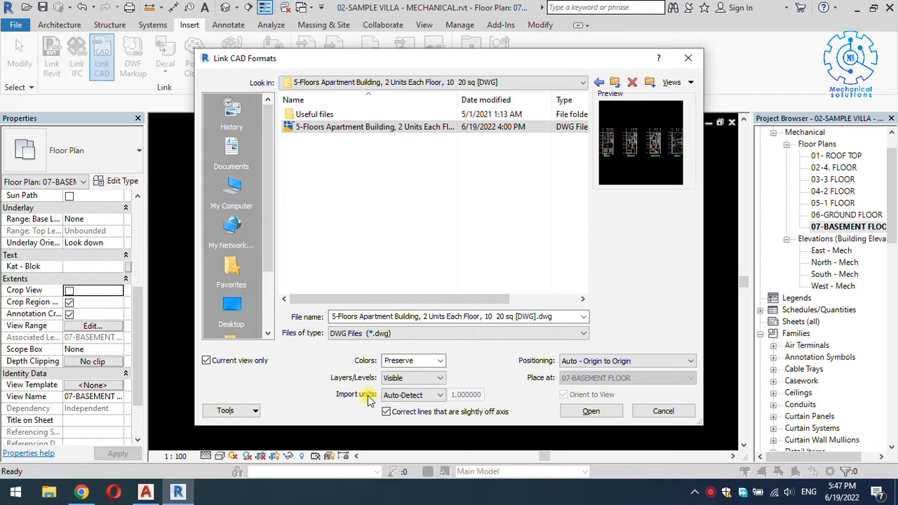
click(398, 395)
click(412, 467)
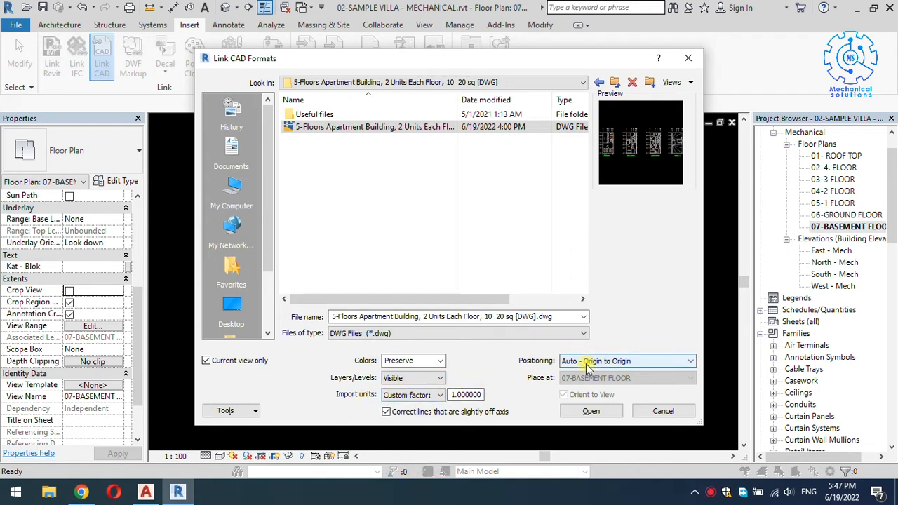
click(591, 412)
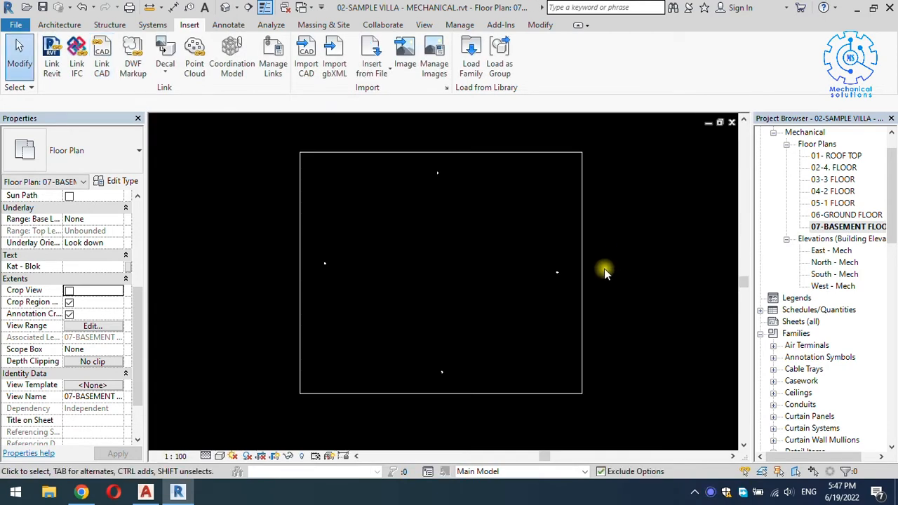
Locate the linked apartment drawing far outside the basement view's crop region and unpin it
scroll(492, 284, down, 8)
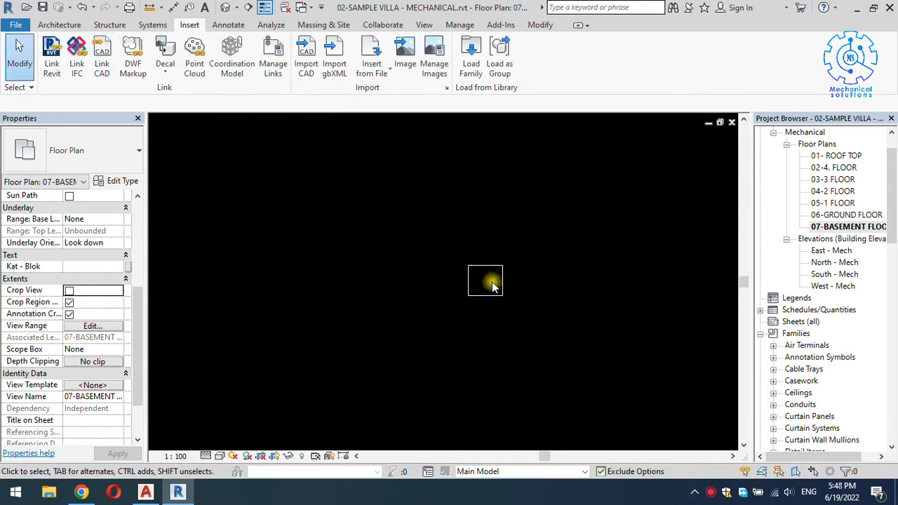
click(174, 391)
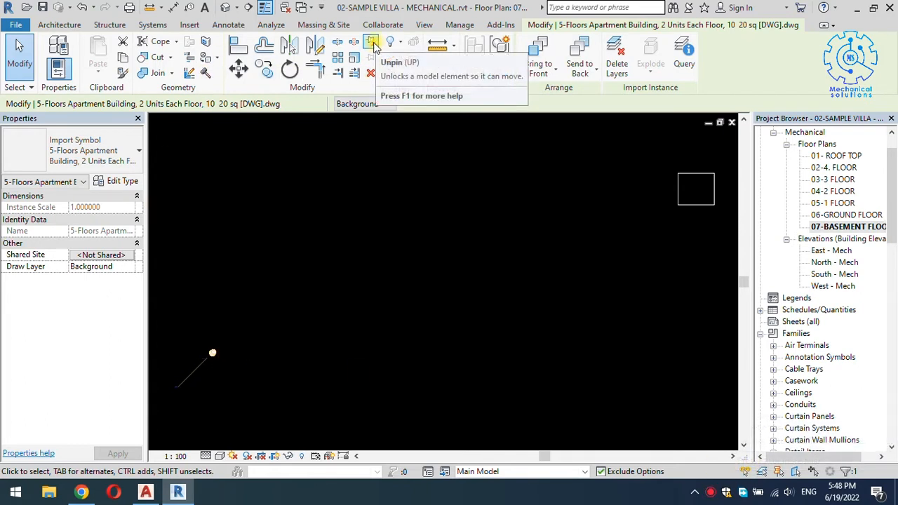
click(371, 41)
click(195, 365)
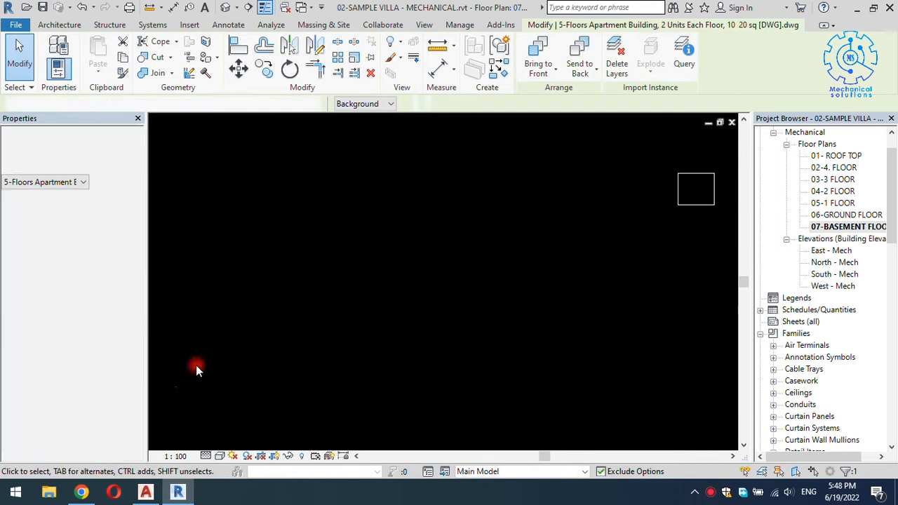
Move the linked drawing inside the crop region of the basement floor plan
click(174, 390)
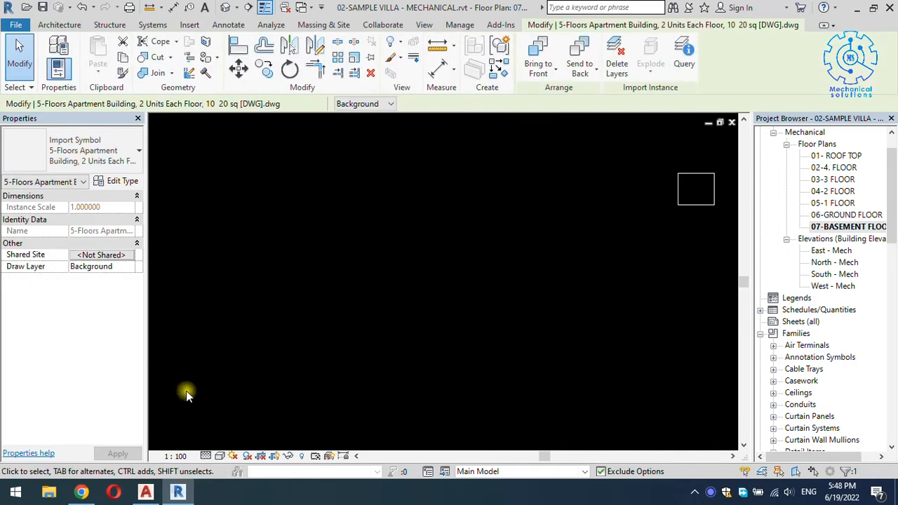
key(m)
key(v)
click(178, 386)
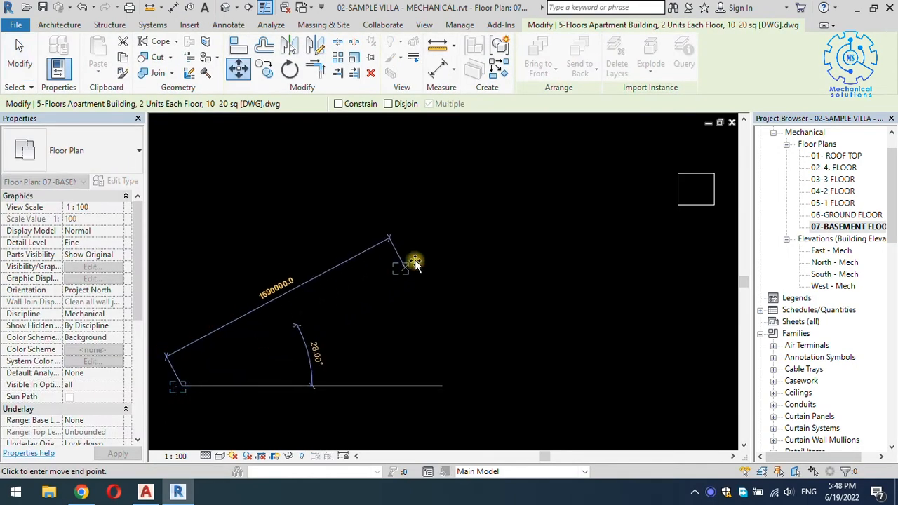
click(701, 191)
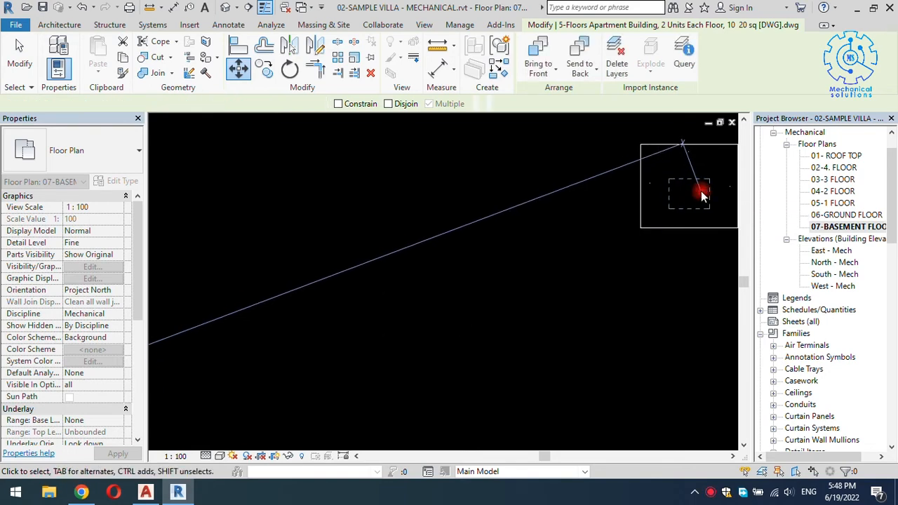
key(Escape)
middle_drag(705, 202, 426, 274)
scroll(416, 260, up, 5)
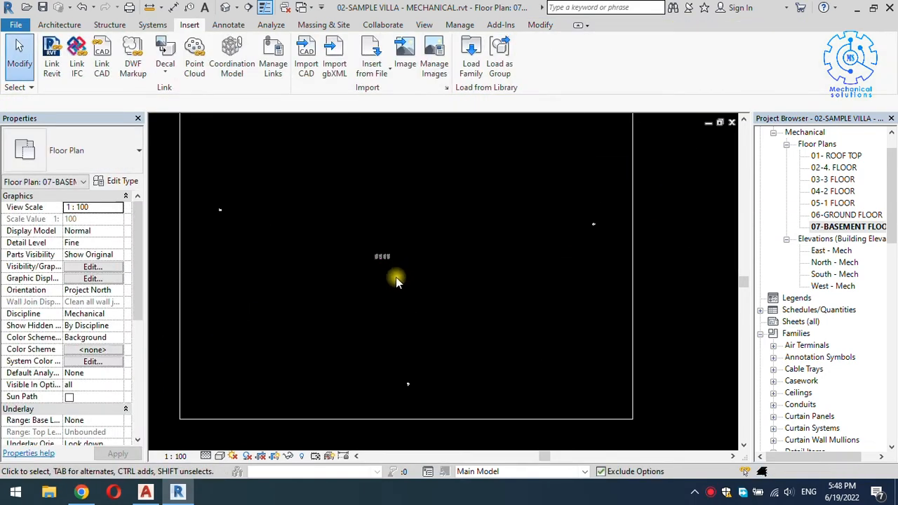
scroll(375, 243, up, 4)
scroll(386, 276, down, 3)
scroll(387, 250, up, 6)
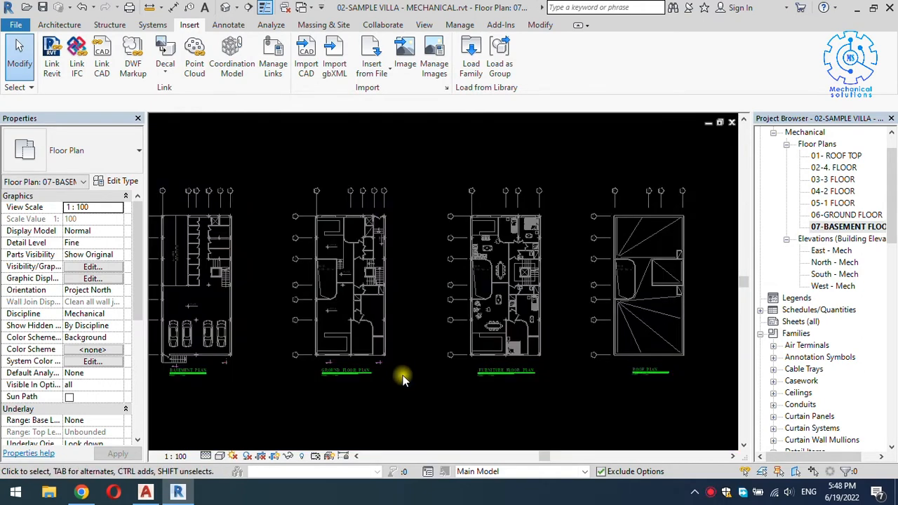
Check the length format in the project units
key(u)
key(n)
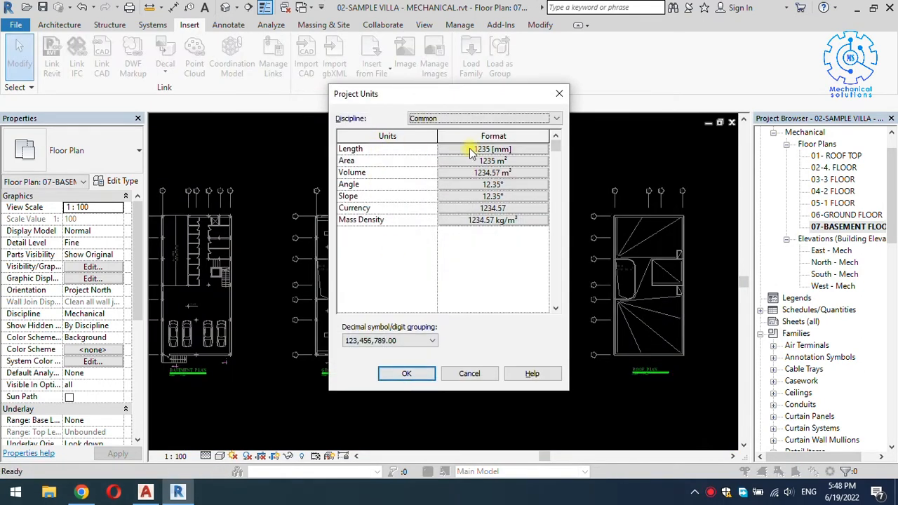
click(557, 98)
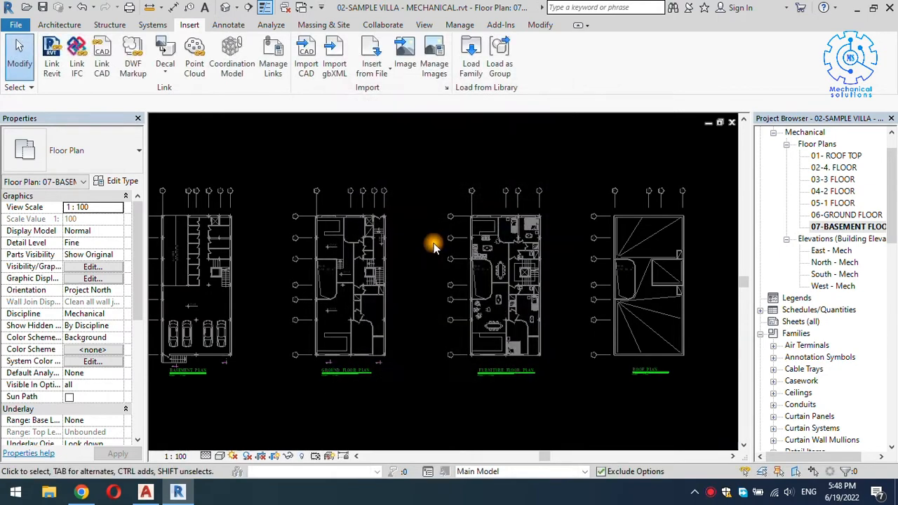
Measure the door opening near the stairs in the linked drawing using a temporary line
scroll(411, 247, up, 6)
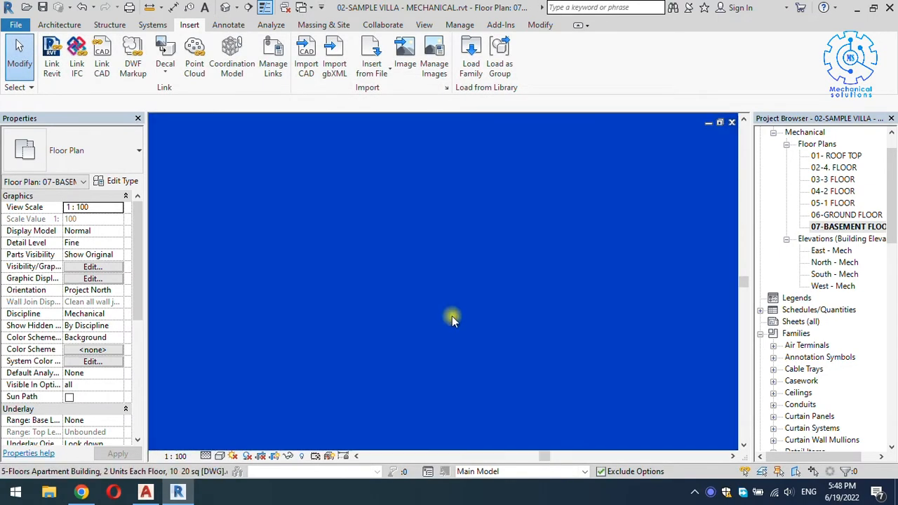
key(l)
key(d)
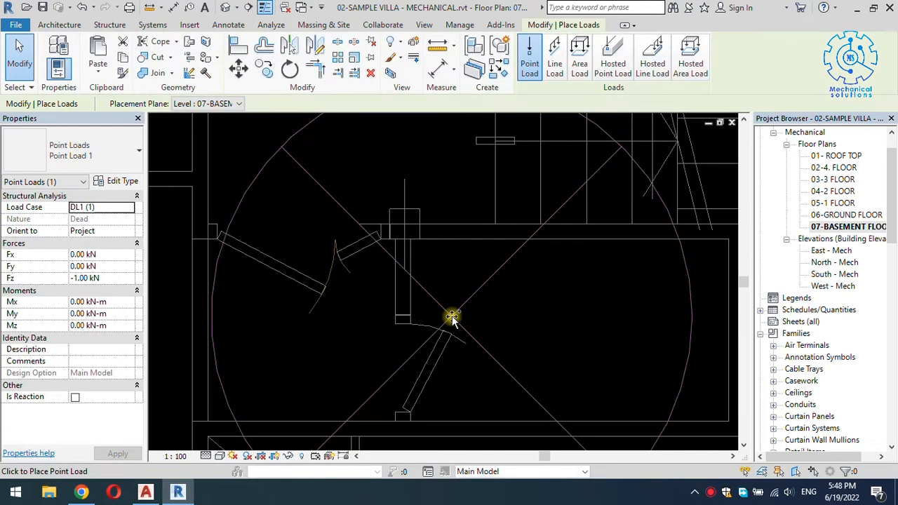
key(Escape)
key(l)
key(i)
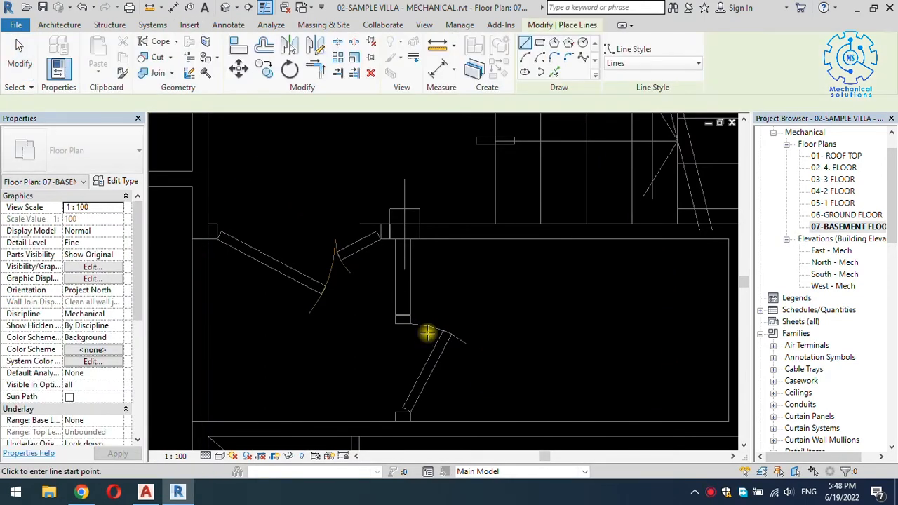
click(396, 413)
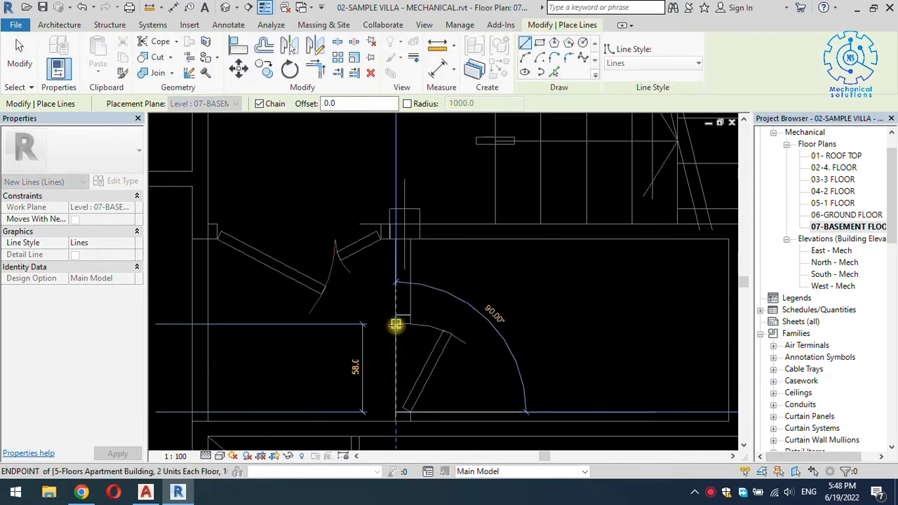
key(Escape)
key(Escape)
scroll(397, 325, down, 4)
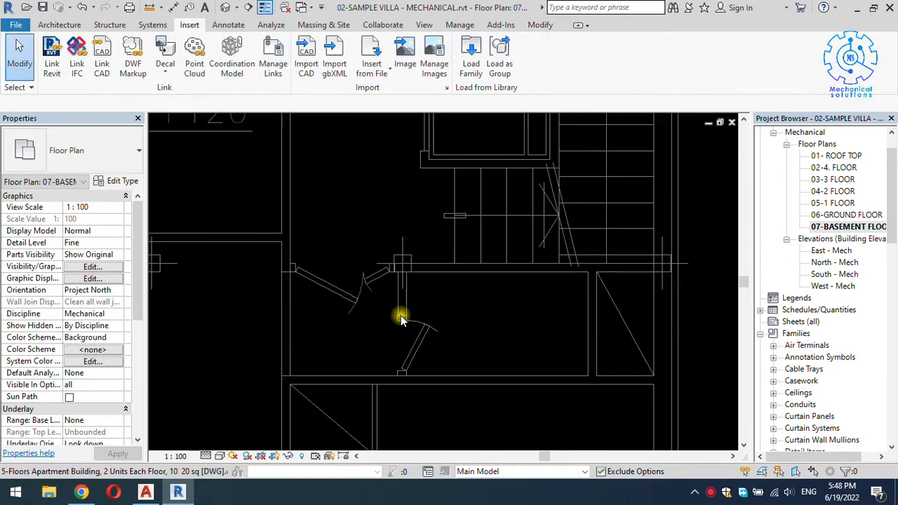
scroll(401, 319, down, 6)
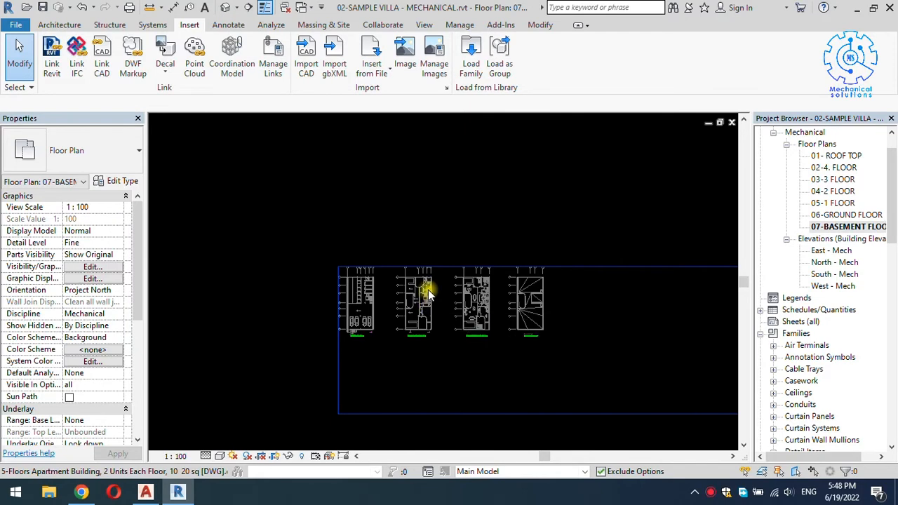
Scale the linked drawing numerically by a factor of 10 from the corner of the basement plan
click(425, 290)
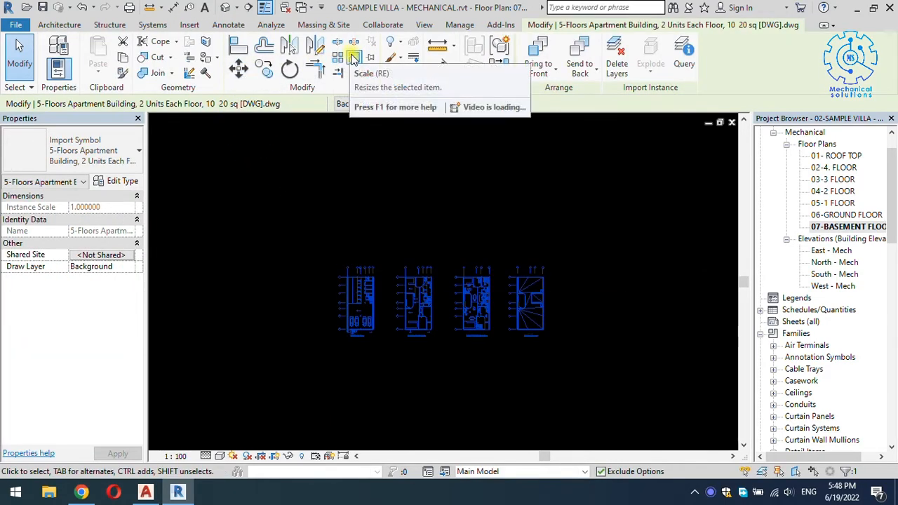
click(354, 59)
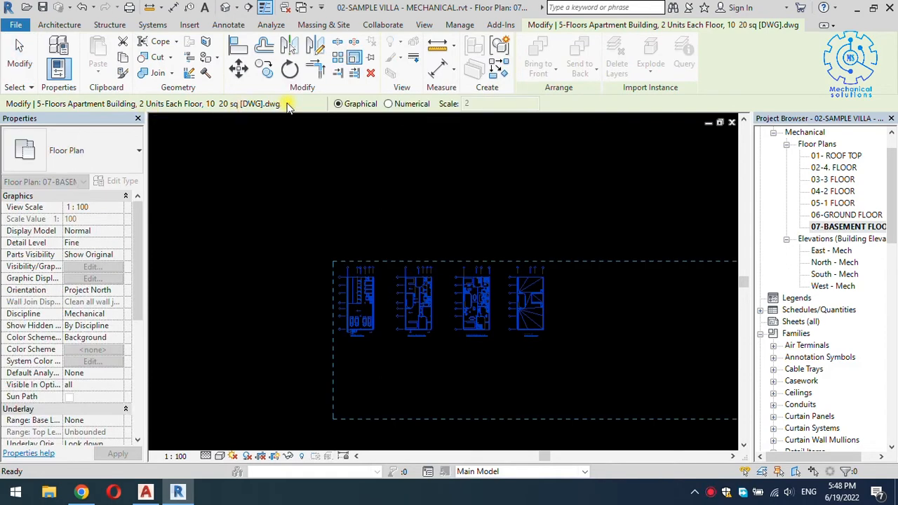
click(395, 105)
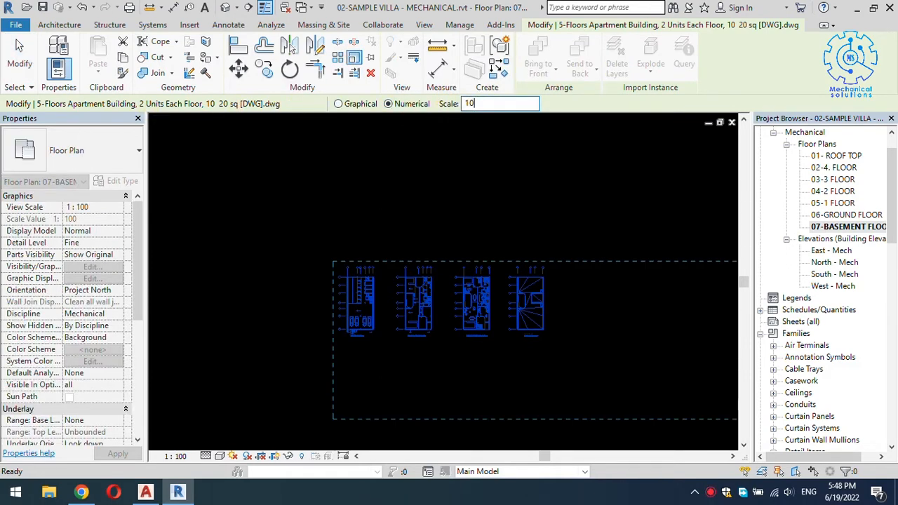
click(349, 284)
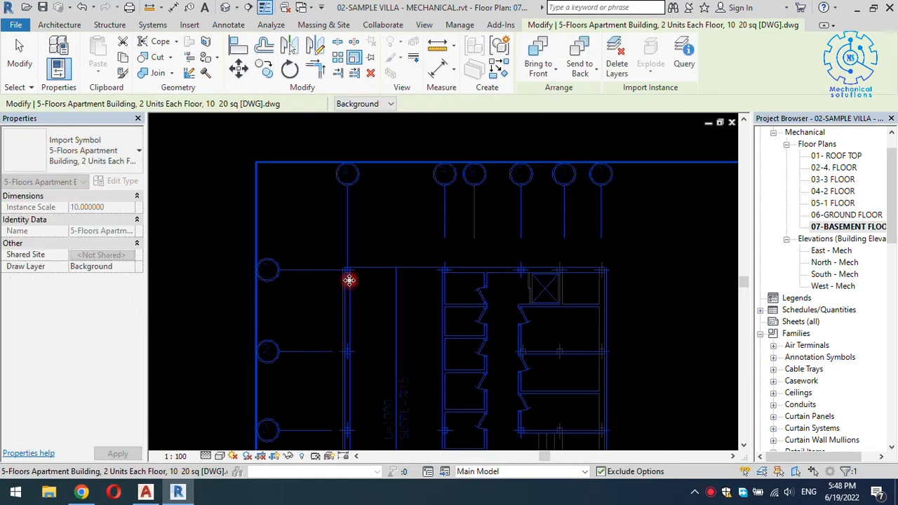
key(Escape)
scroll(362, 259, down, 5)
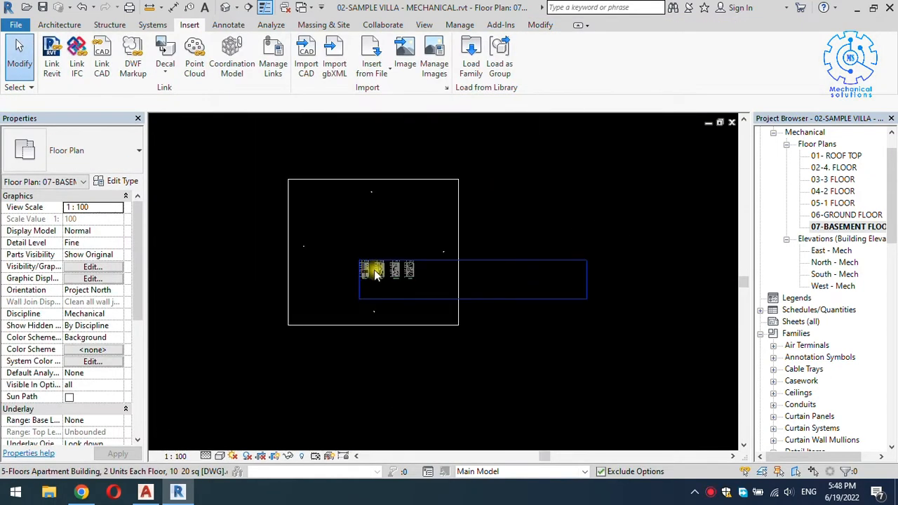
Move the scaled drawing so all four plans sit between the elevation markers
click(375, 273)
scroll(377, 273, up, 1)
scroll(378, 273, down, 1)
drag(383, 275, 345, 237)
click(377, 156)
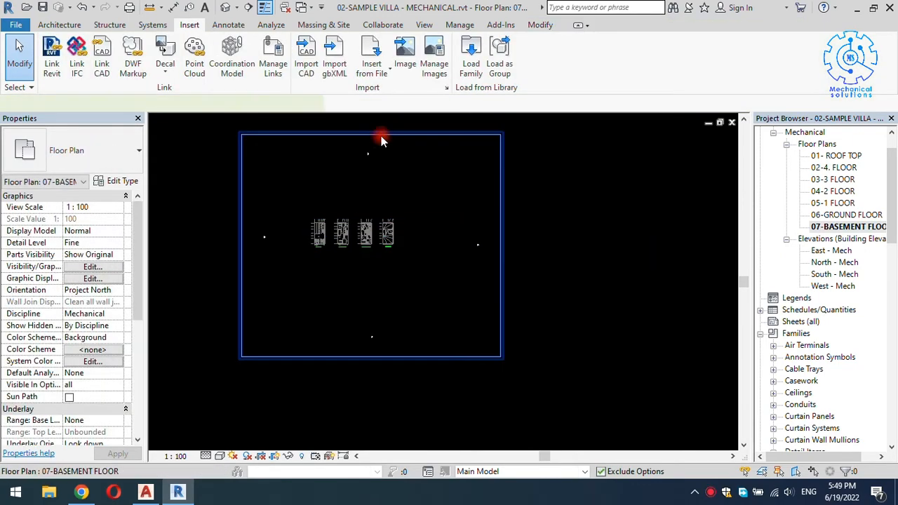
Shrink the view's crop region on all four sides so it tightly frames the basement plan
click(373, 135)
scroll(372, 144, up, 1)
drag(373, 135, 373, 240)
drag(540, 337, 314, 321)
drag(210, 327, 290, 320)
drag(301, 426, 298, 359)
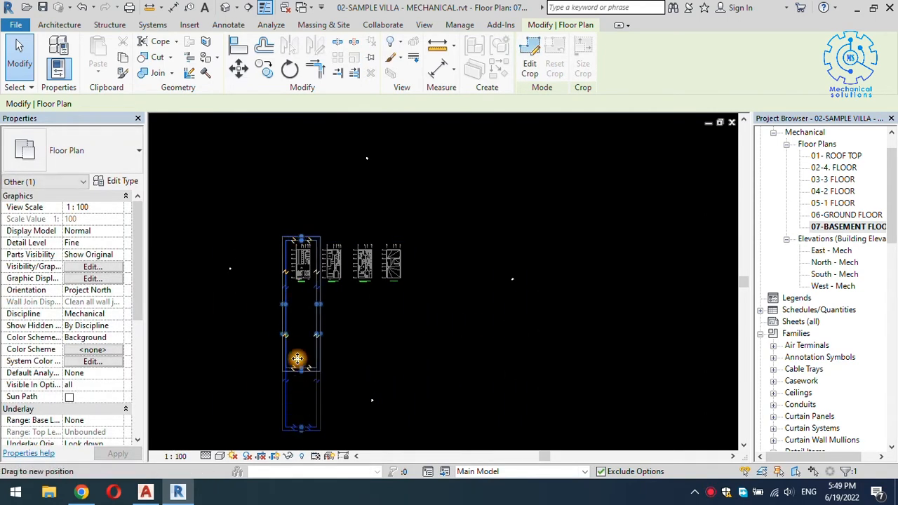
drag(297, 300, 297, 285)
key(Escape)
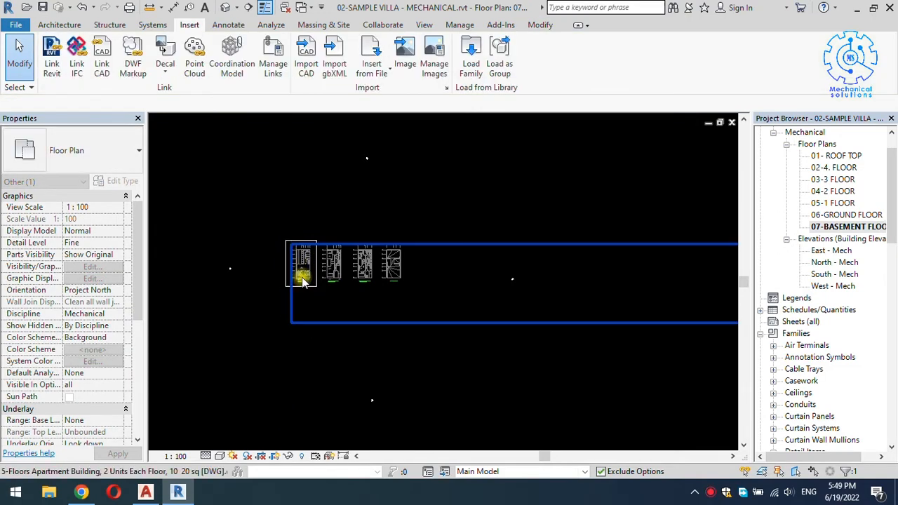
scroll(303, 271, up, 2)
click(443, 269)
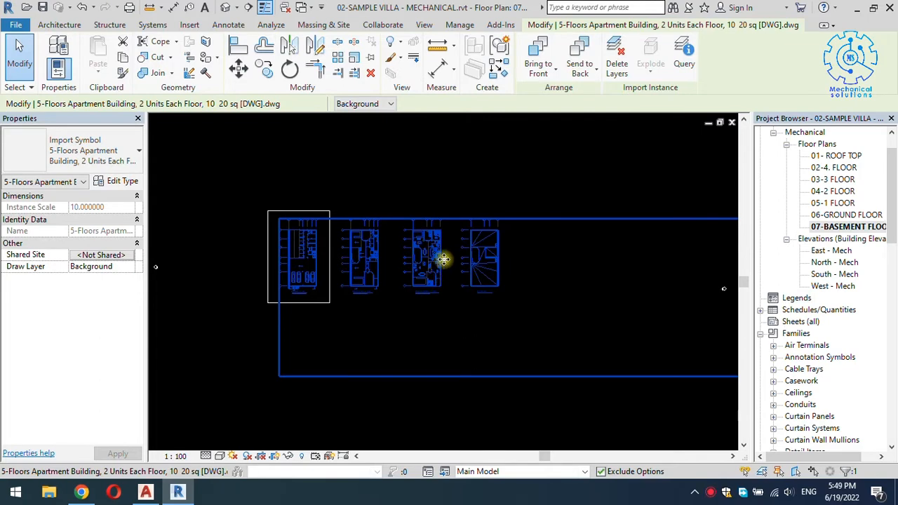
click(312, 162)
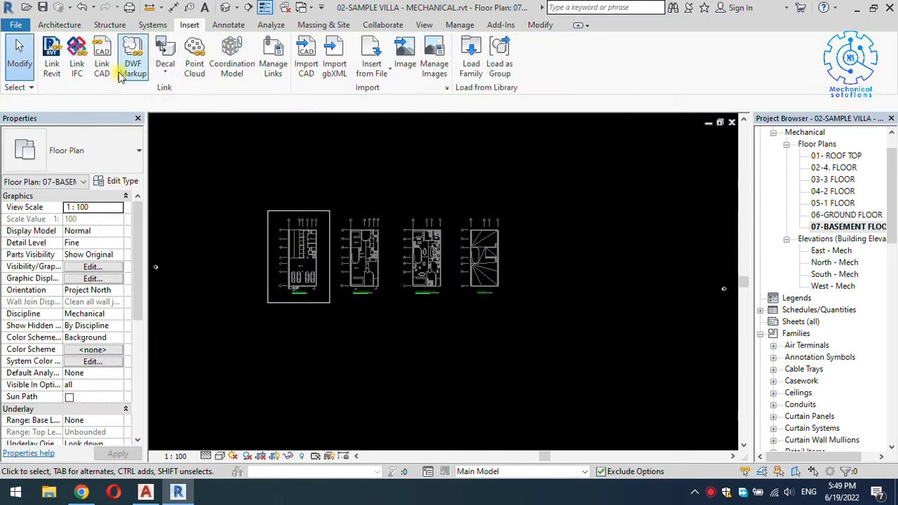
Paste the copied drawing aligned to selected views, choosing every floor plan from 06-GROUND FLOOR through 01- ROOF TOP
click(540, 27)
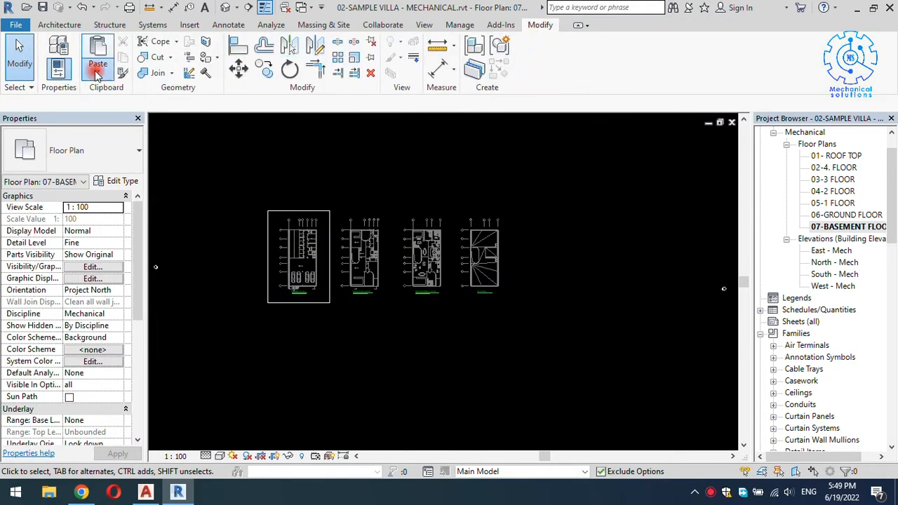
click(97, 75)
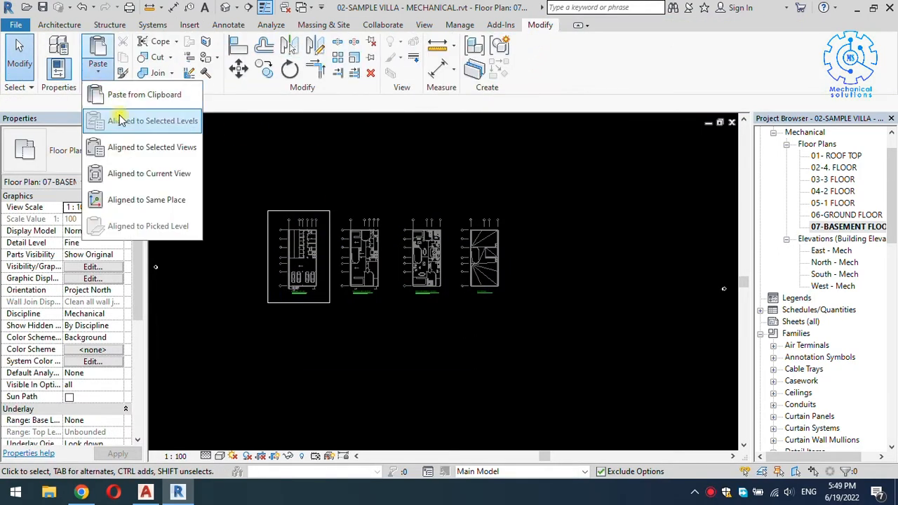
click(155, 149)
click(413, 201)
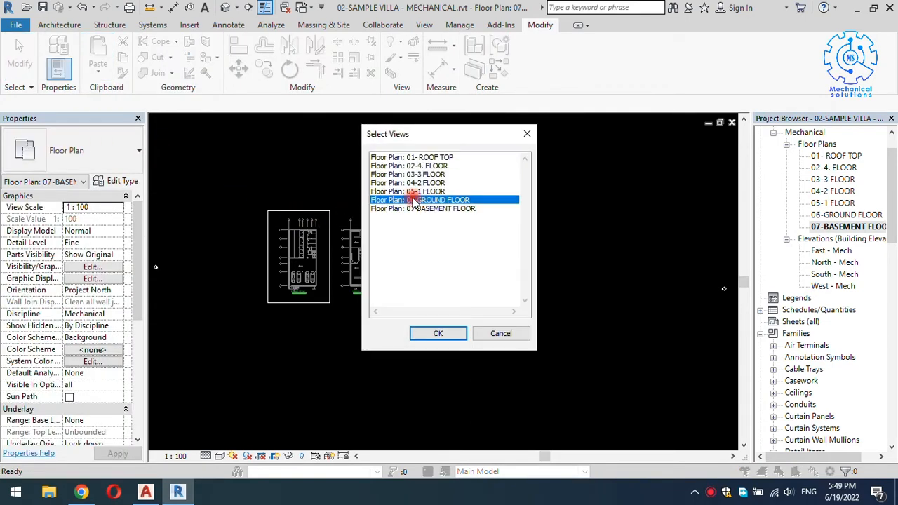
shift+click(421, 161)
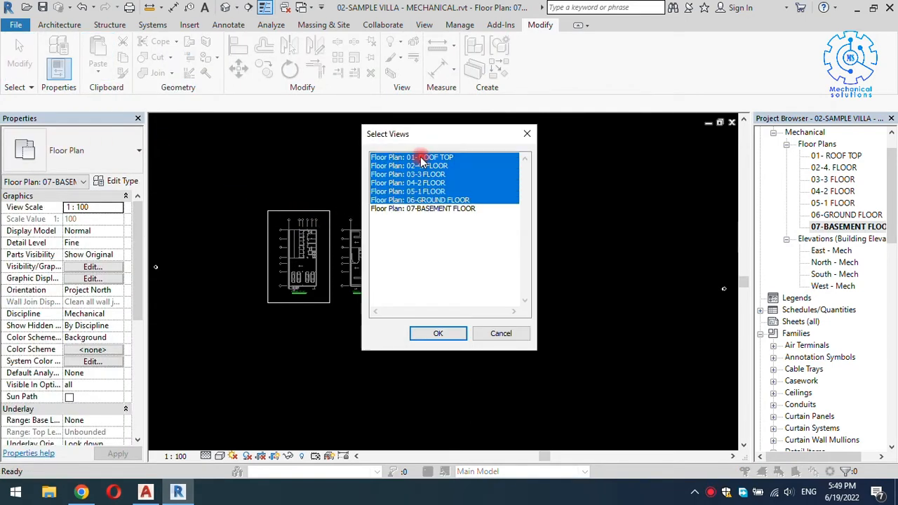
click(439, 333)
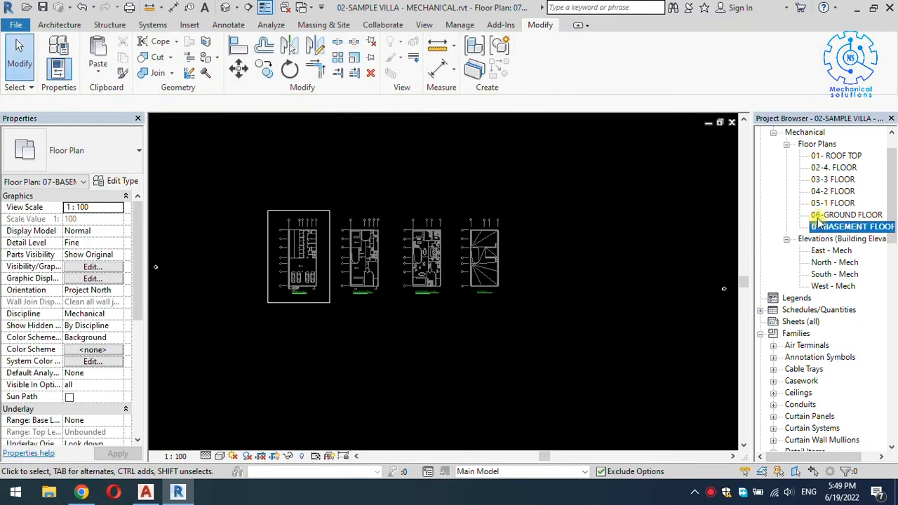
In the 06-GROUND FLOOR view, move the drawing from the ground floor plan's upper-left corner onto the basement plan's matching corner
double_click(824, 216)
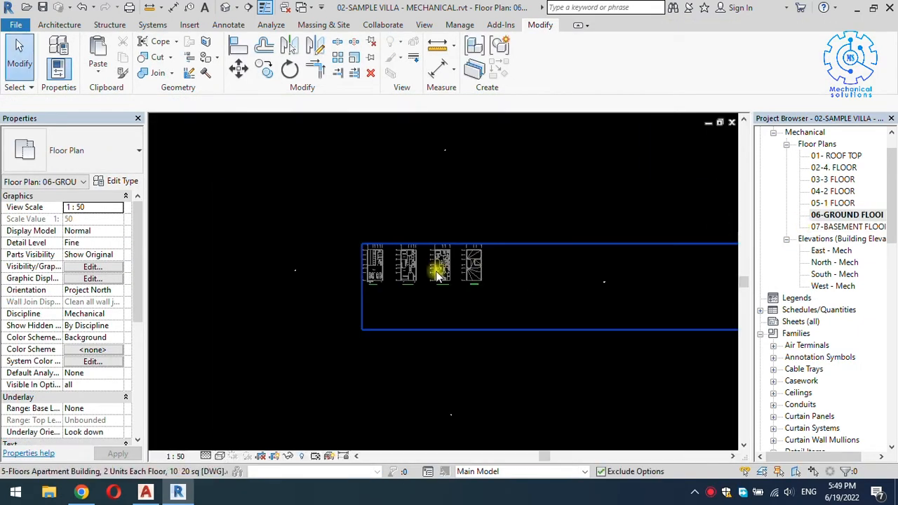
scroll(402, 255, up, 3)
click(402, 204)
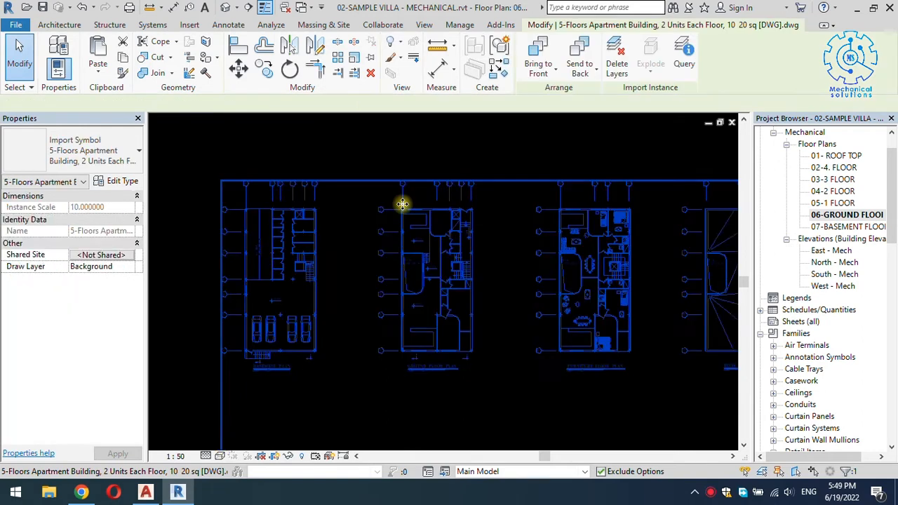
scroll(402, 204, up, 5)
scroll(403, 239, up, 3)
key(m)
key(v)
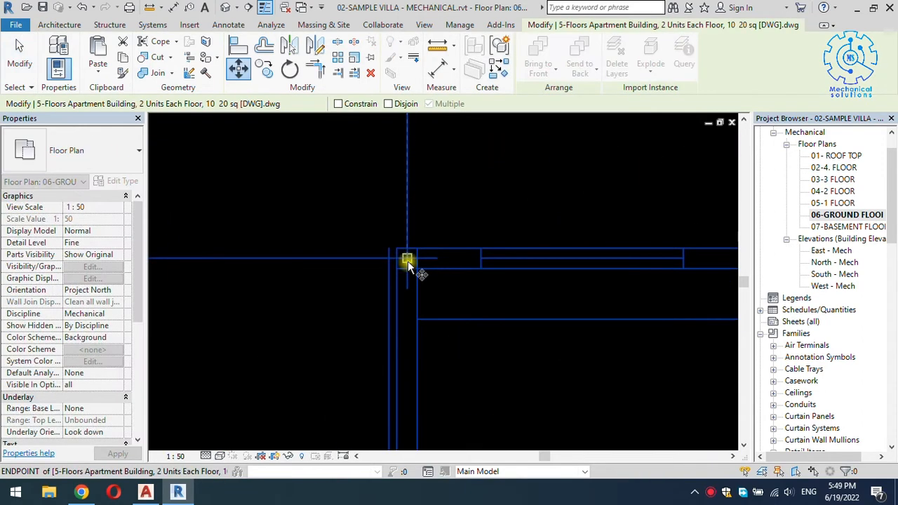
click(407, 261)
scroll(407, 261, down, 6)
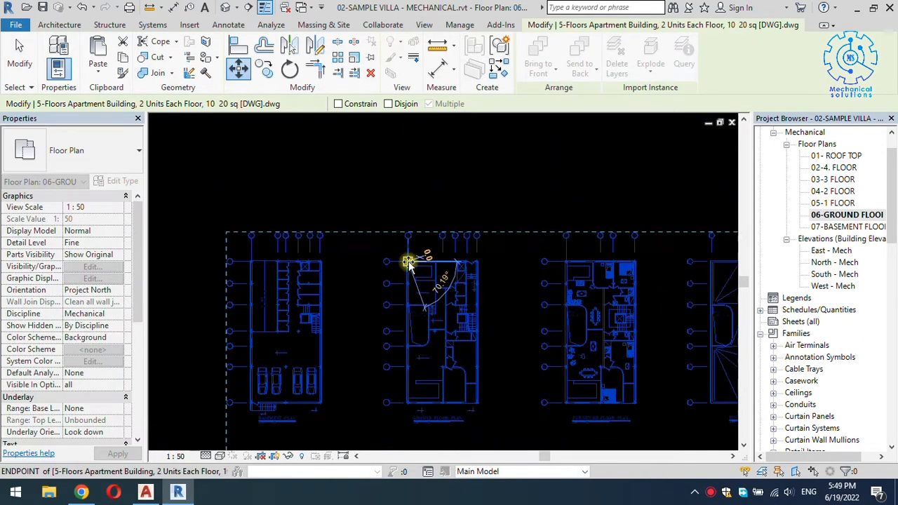
scroll(311, 265, up, 6)
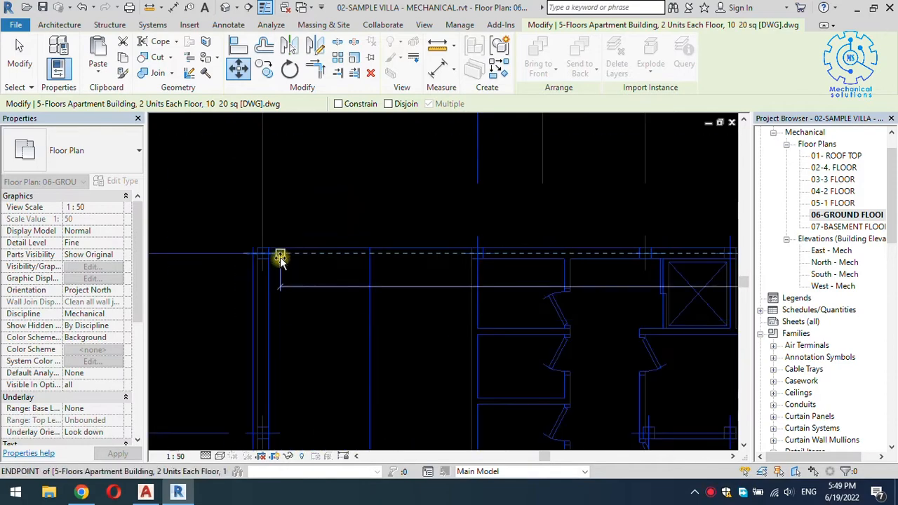
click(252, 254)
scroll(351, 251, down, 5)
scroll(355, 250, down, 2)
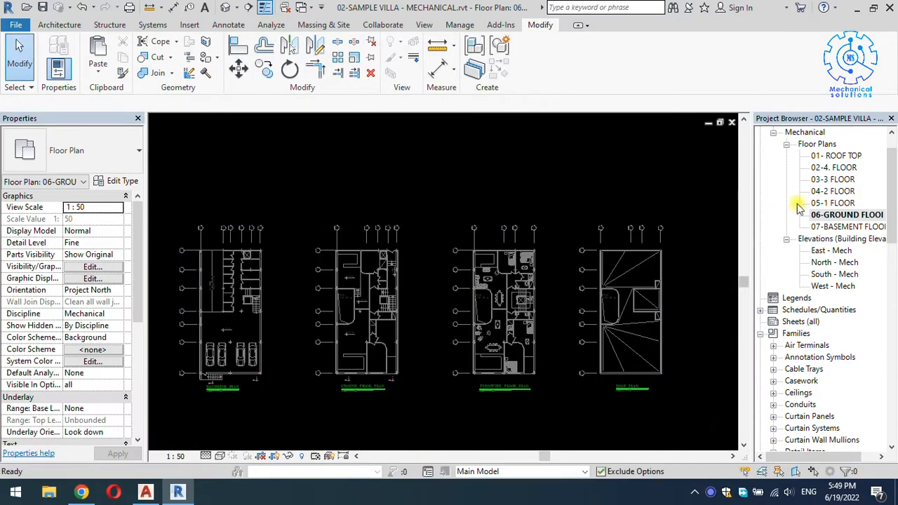
In the 05-1 FLOOR view, move the drawing from the furniture floor plan's upper-left grid intersection onto the basement plan's matching intersection
double_click(834, 203)
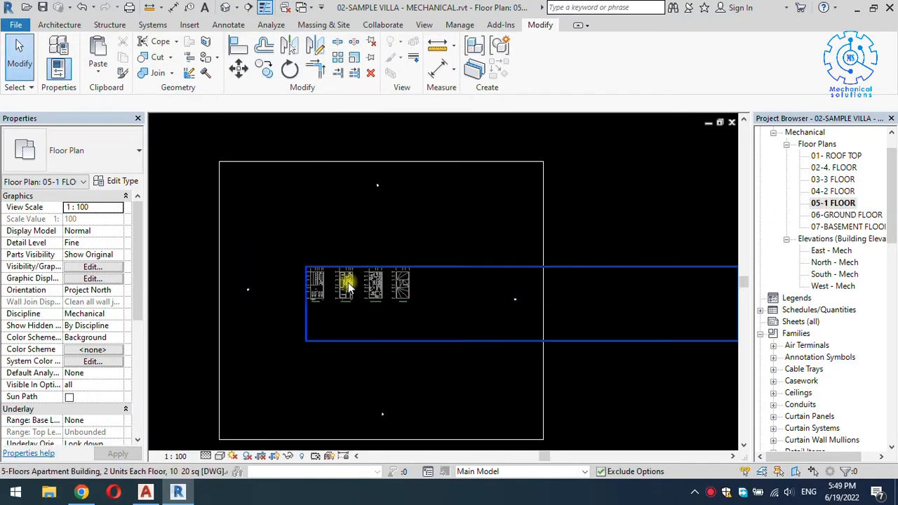
scroll(398, 269, up, 4)
click(428, 240)
scroll(430, 239, up, 3)
scroll(431, 239, up, 2)
key(m)
key(v)
click(430, 229)
scroll(431, 228, down, 7)
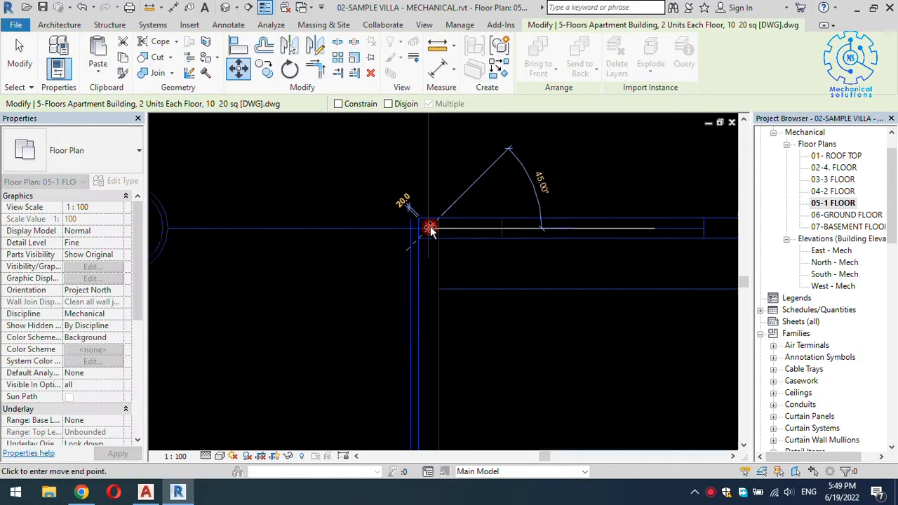
scroll(351, 228, down, 8)
middle_drag(255, 223, 494, 226)
scroll(406, 229, up, 1)
scroll(393, 239, up, 5)
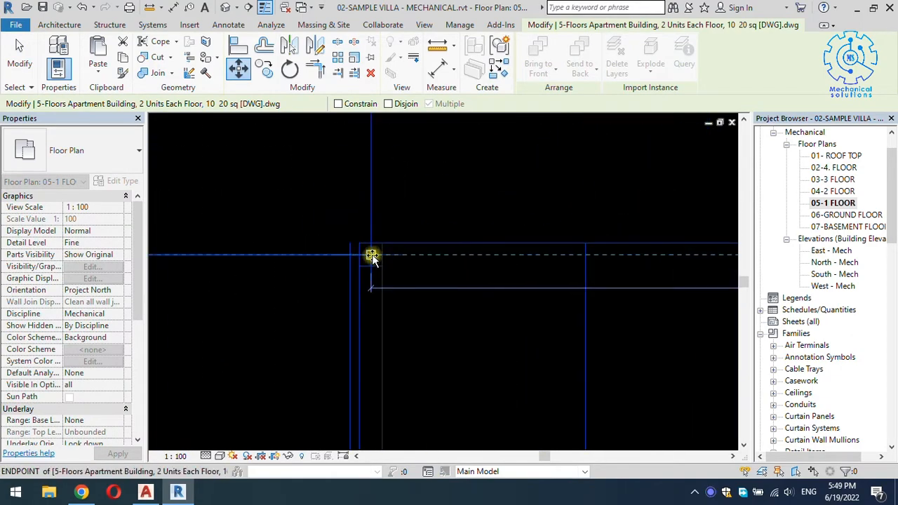
click(372, 255)
key(Escape)
scroll(377, 252, down, 8)
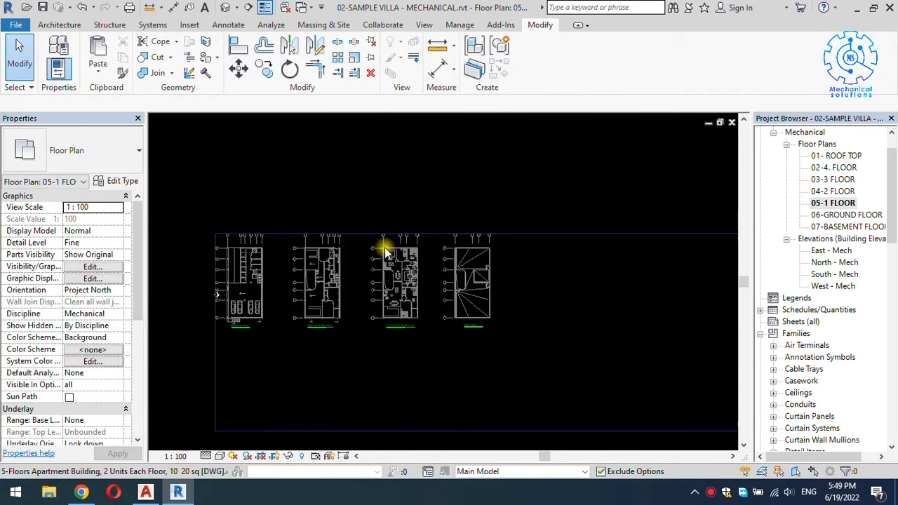
In the 04-2 FLOOR view, move the drawing so the furniture floor plan's upper-left corner lands on the basement plan's corner position
double_click(833, 191)
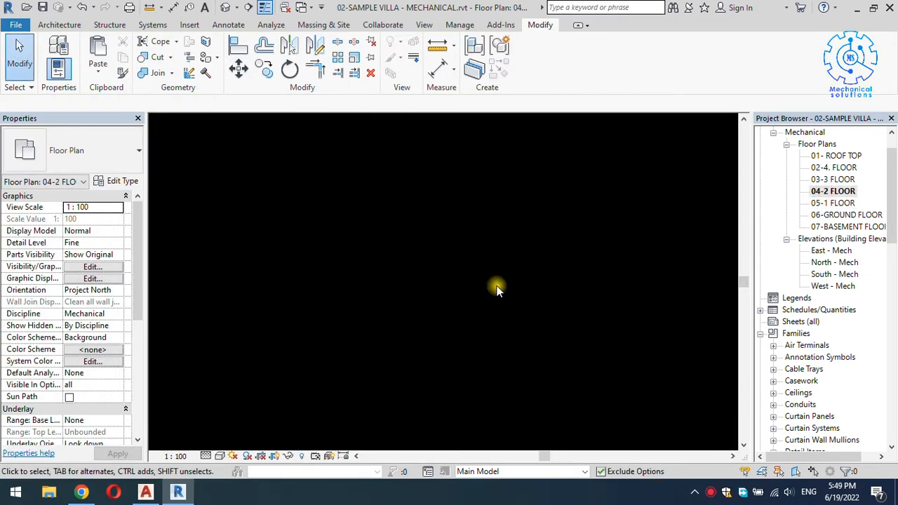
scroll(438, 245, up, 10)
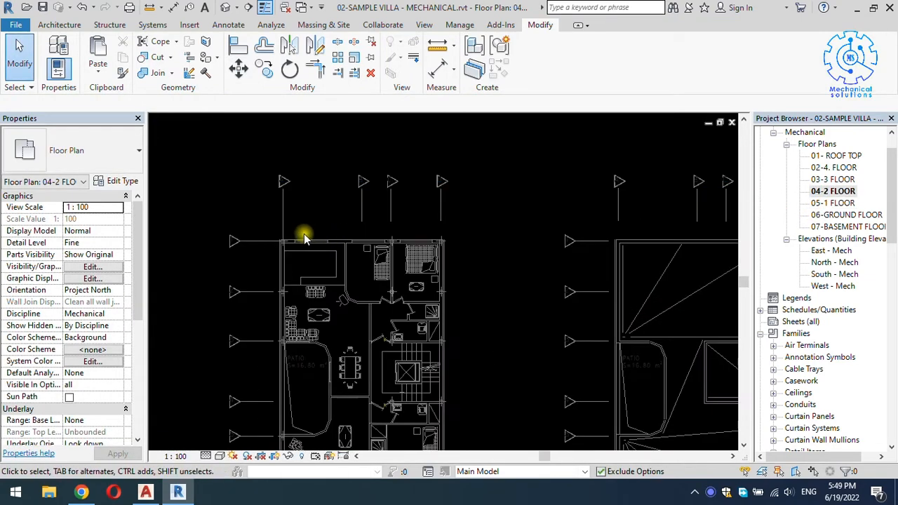
middle_drag(288, 235, 516, 271)
click(487, 300)
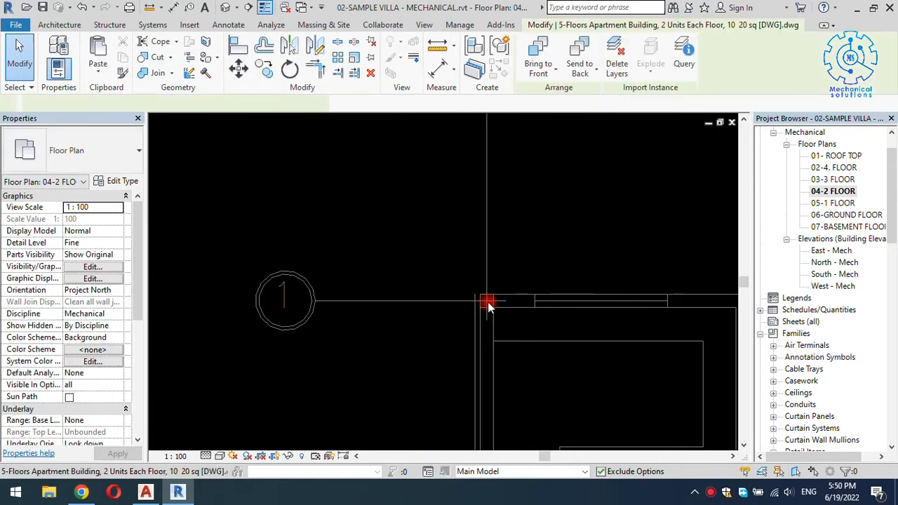
click(488, 301)
scroll(488, 302, down, 10)
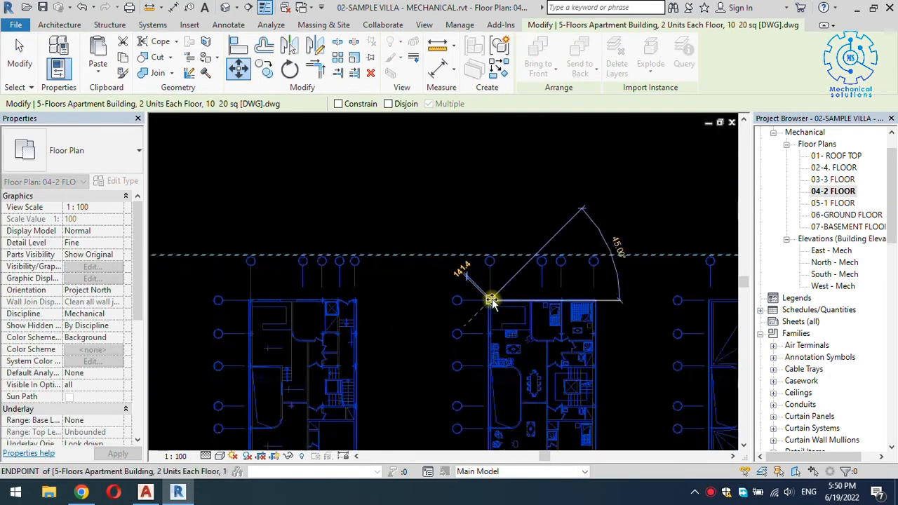
scroll(400, 303, up, 10)
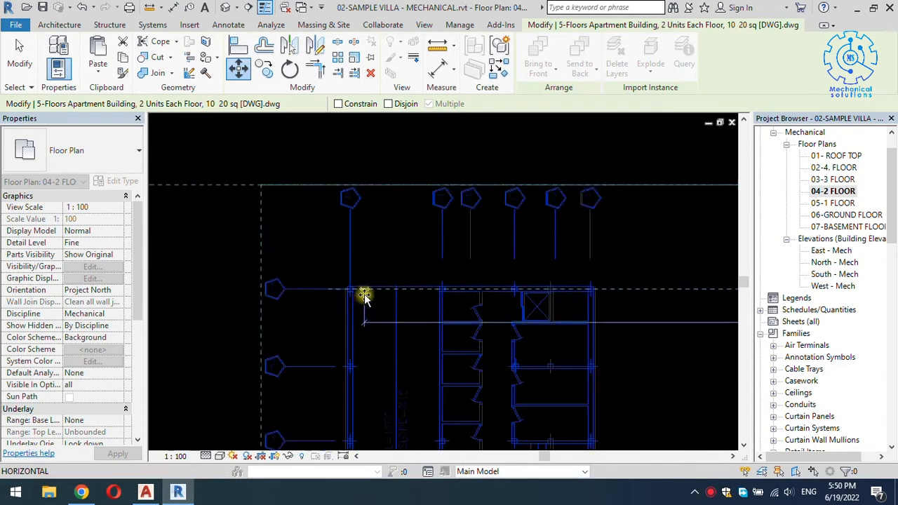
click(340, 290)
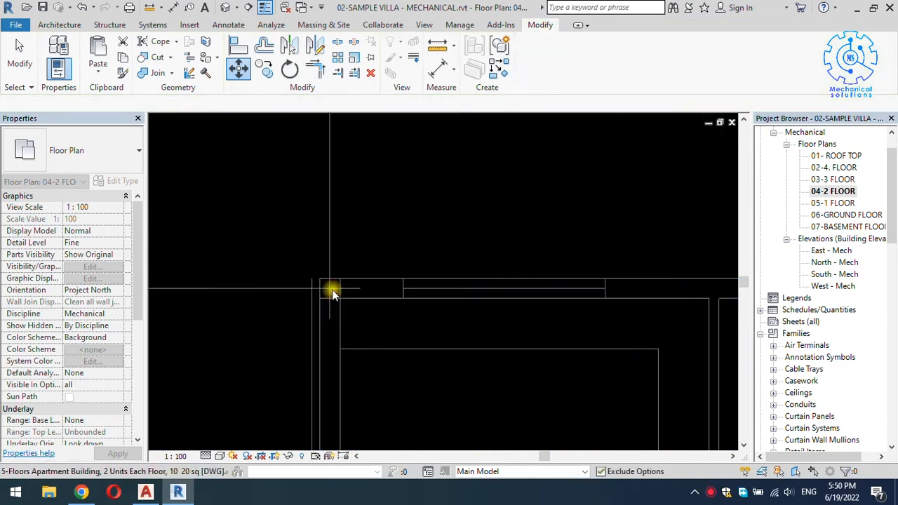
scroll(343, 285, down, 6)
In the 03-3 FLOOR view, move the drawing by the furniture floor plan's upper-left corner to the basement plan's corner position
double_click(832, 179)
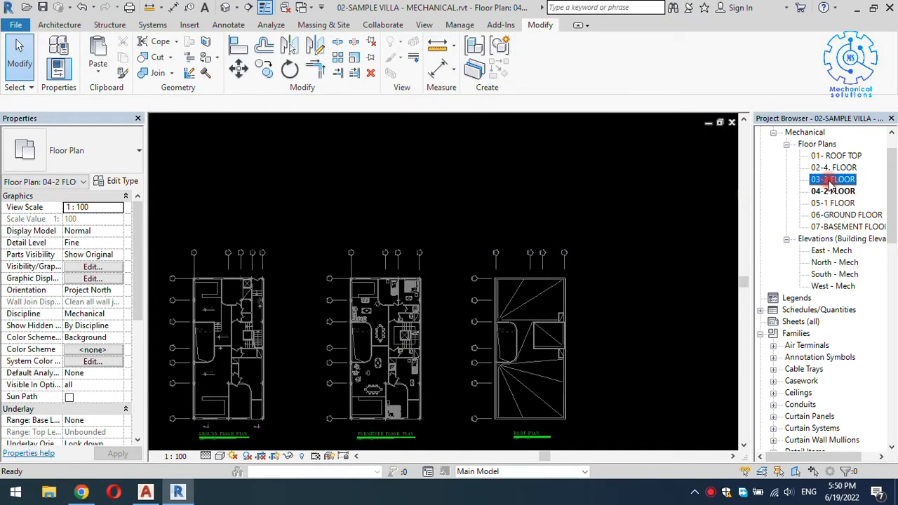
scroll(428, 245, up, 12)
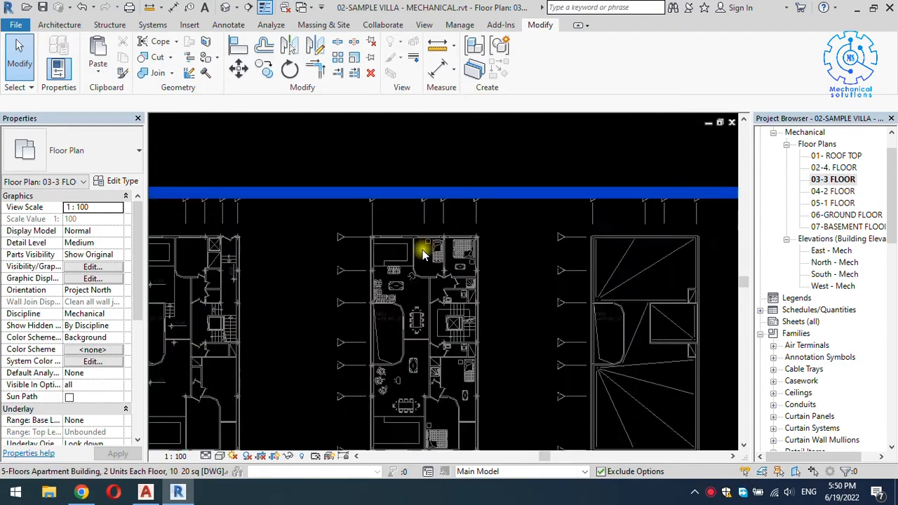
click(306, 244)
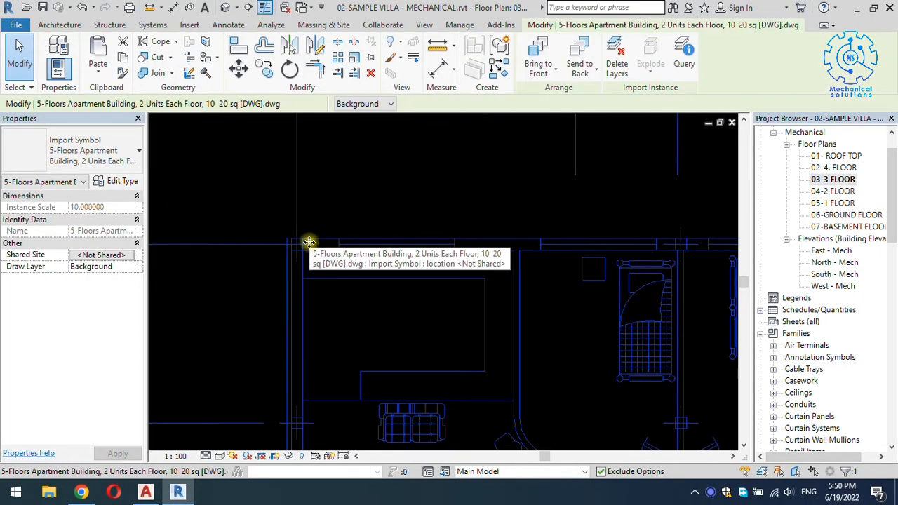
key(m)
key(v)
scroll(525, 257, down, 8)
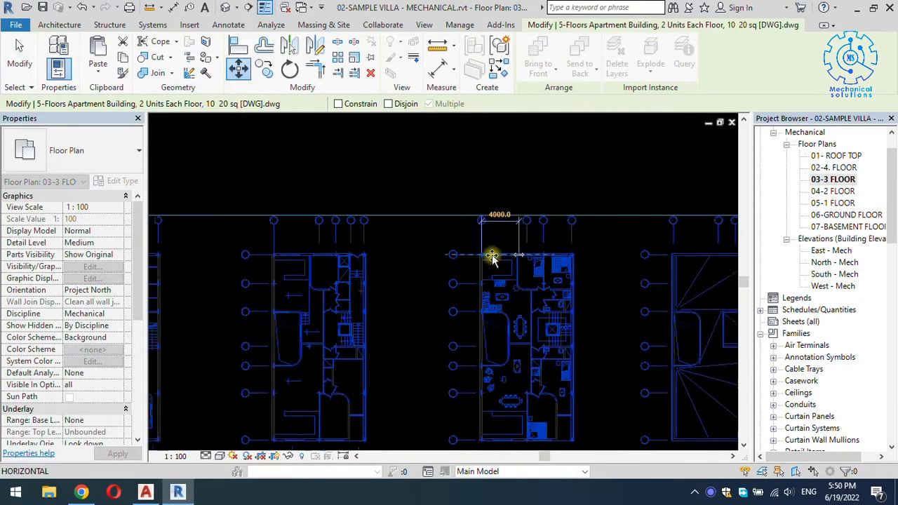
scroll(276, 255, up, 8)
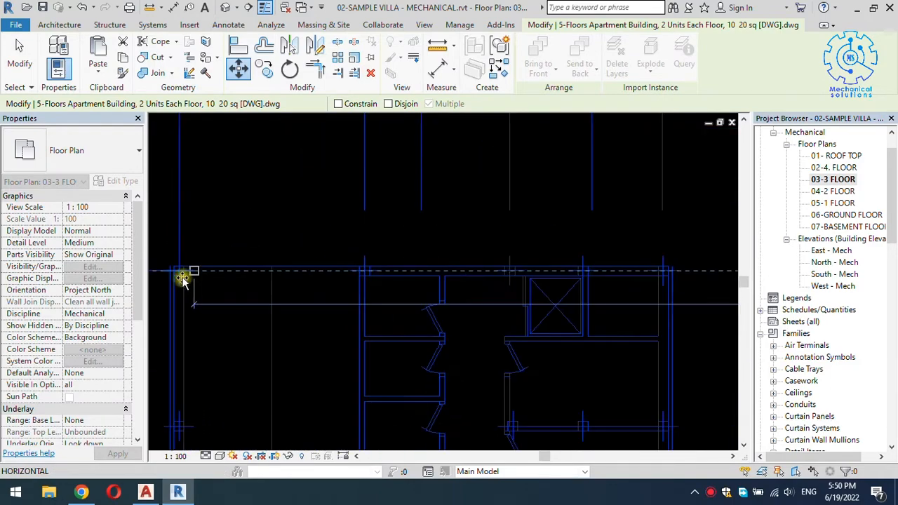
click(179, 263)
key(Escape)
scroll(400, 280, down, 6)
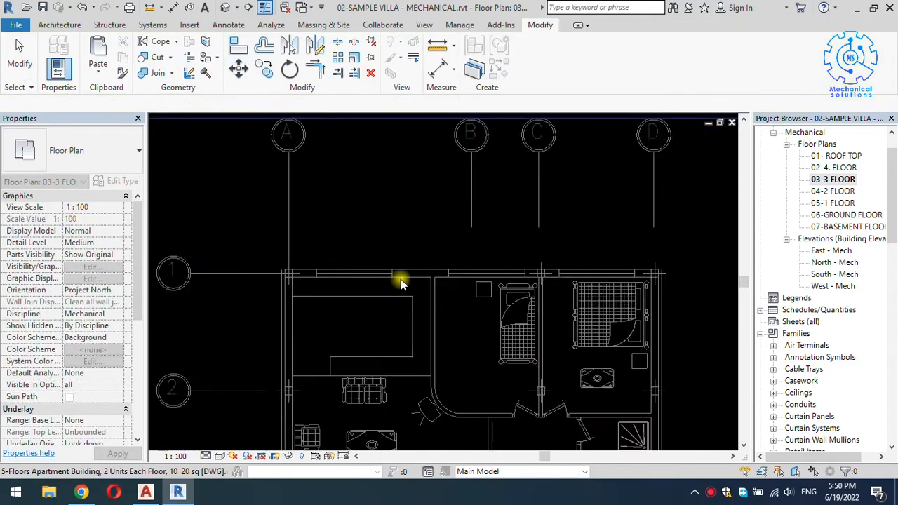
In the 02-4. FLOOR view, move the drawing from the furniture floor plan's grid A-1 intersection to the basement plan's corresponding intersection
double_click(832, 191)
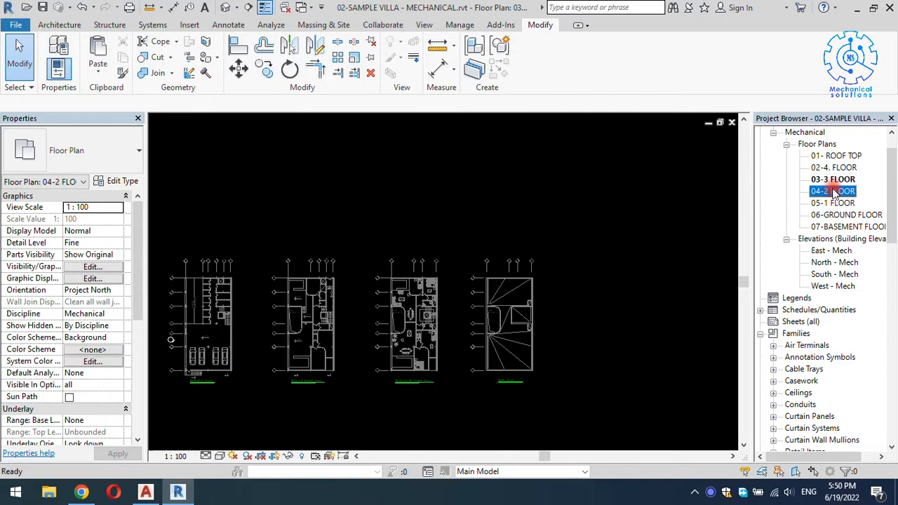
double_click(835, 167)
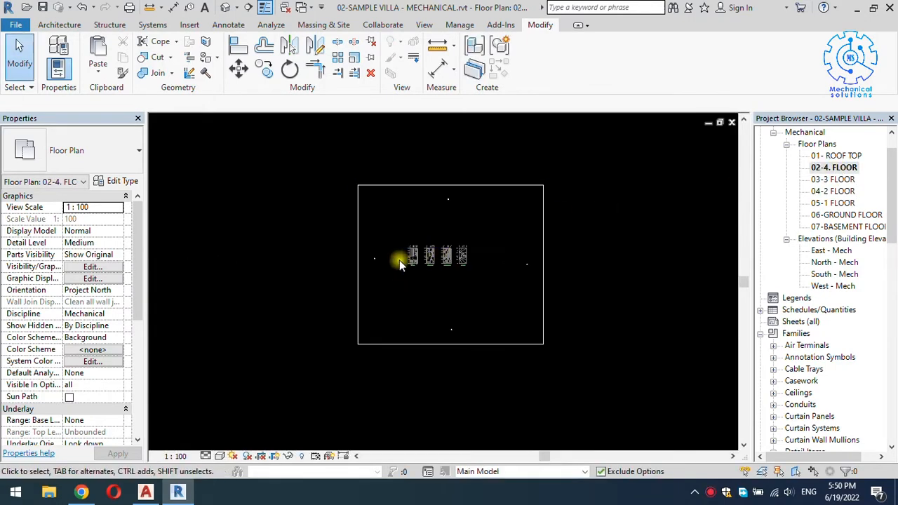
scroll(519, 242, up, 6)
scroll(533, 249, up, 5)
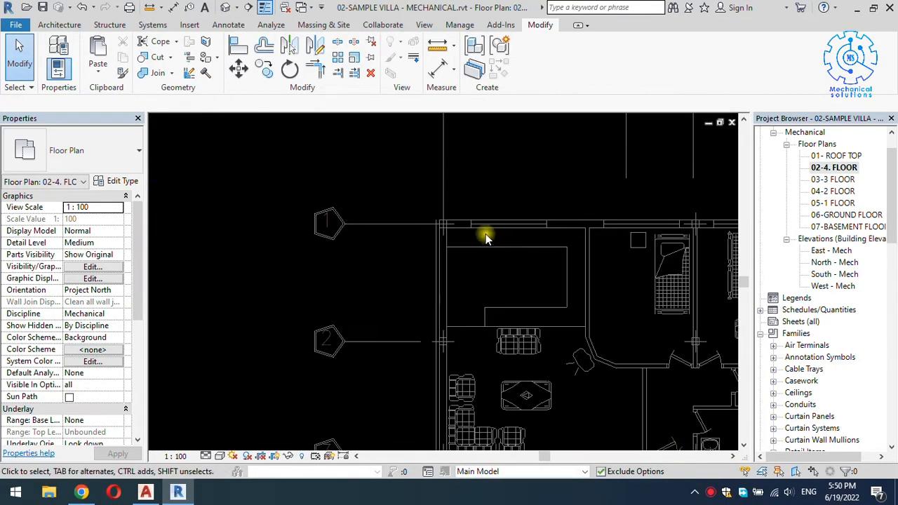
click(483, 230)
scroll(449, 228, up, 3)
key(m)
key(v)
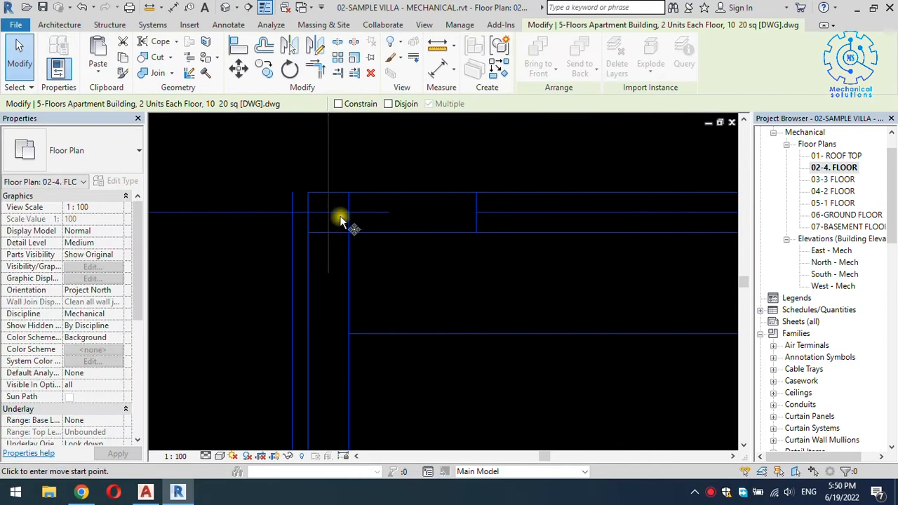
click(328, 210)
scroll(538, 226, down, 6)
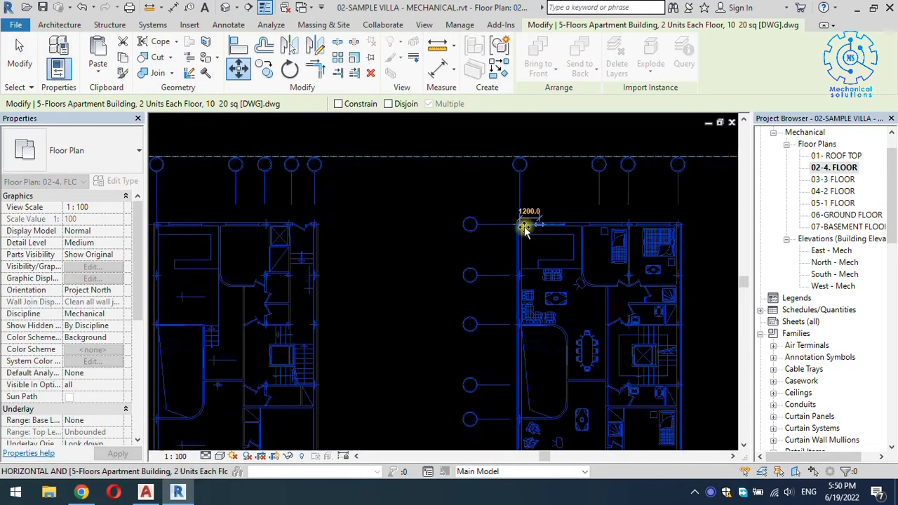
middle_drag(305, 230, 650, 278)
scroll(453, 280, up, 10)
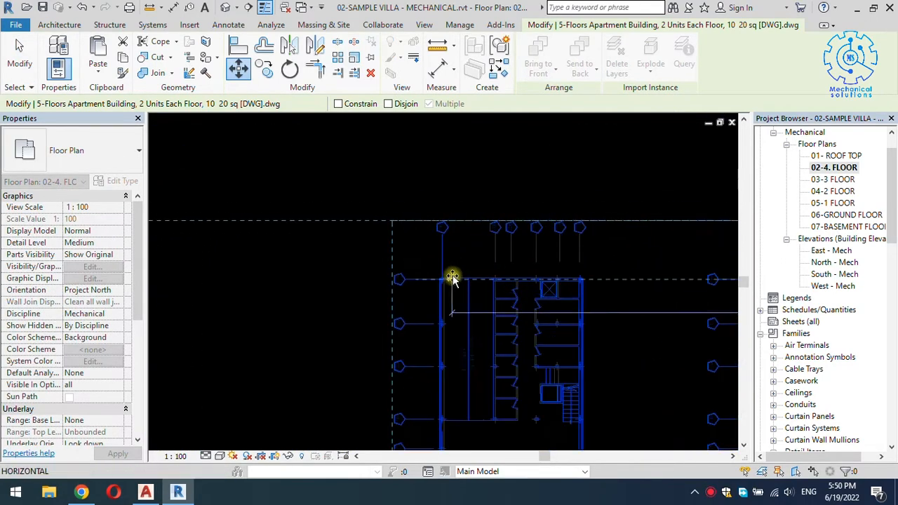
click(431, 281)
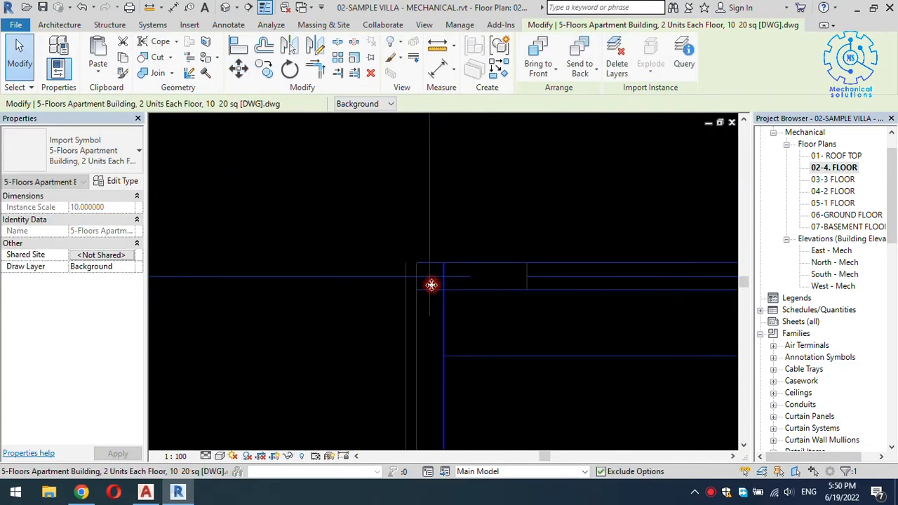
key(Escape)
scroll(432, 287, down, 4)
scroll(435, 288, down, 3)
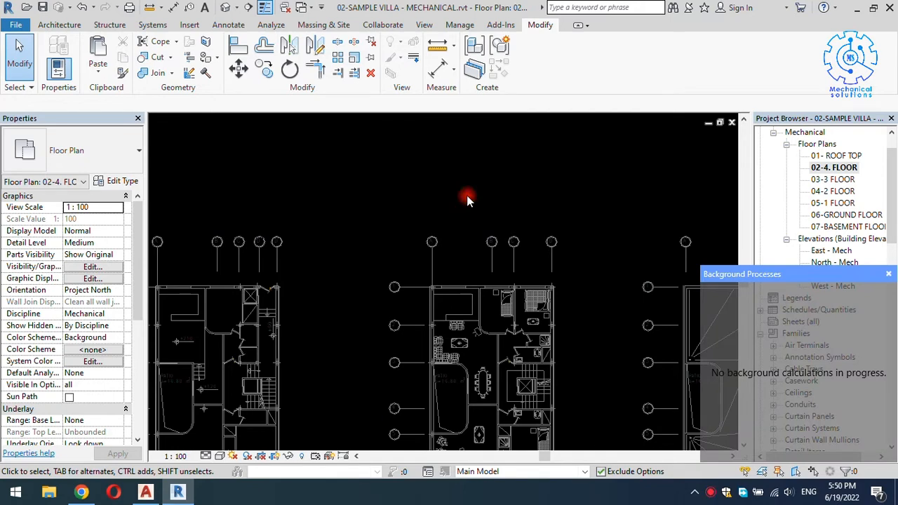
In the 01- ROOF TOP view, move the drawing from the lower end of the roof plan's grid line A to the basement plan's matching point
click(888, 274)
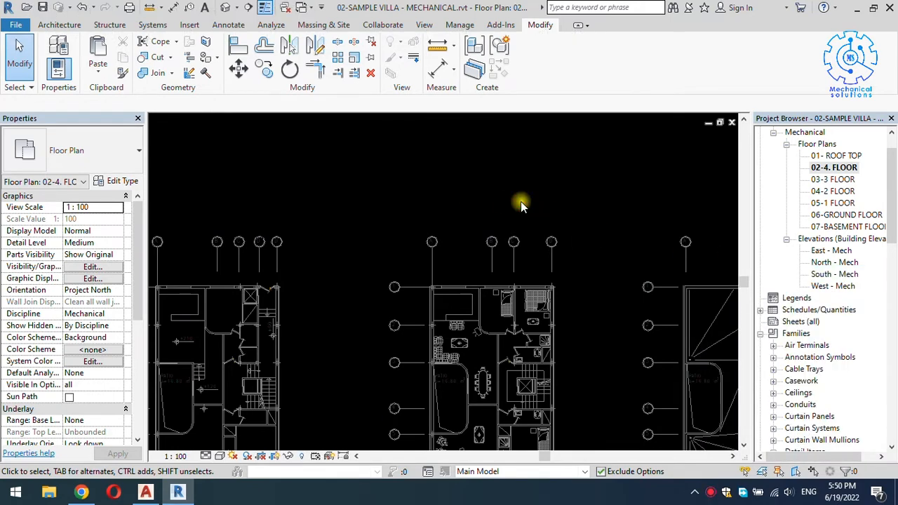
scroll(520, 201, down, 3)
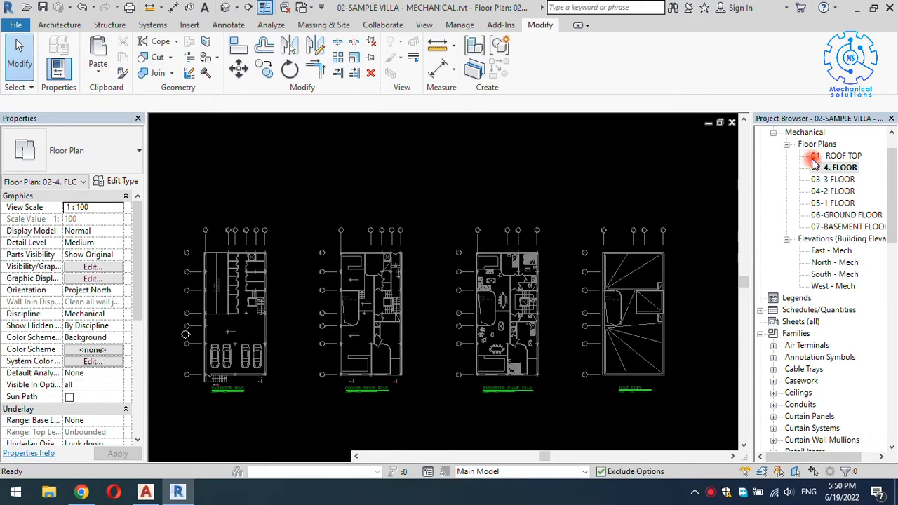
double_click(815, 156)
scroll(463, 270, up, 5)
scroll(464, 271, up, 4)
click(482, 326)
scroll(482, 326, up, 3)
key(m)
key(v)
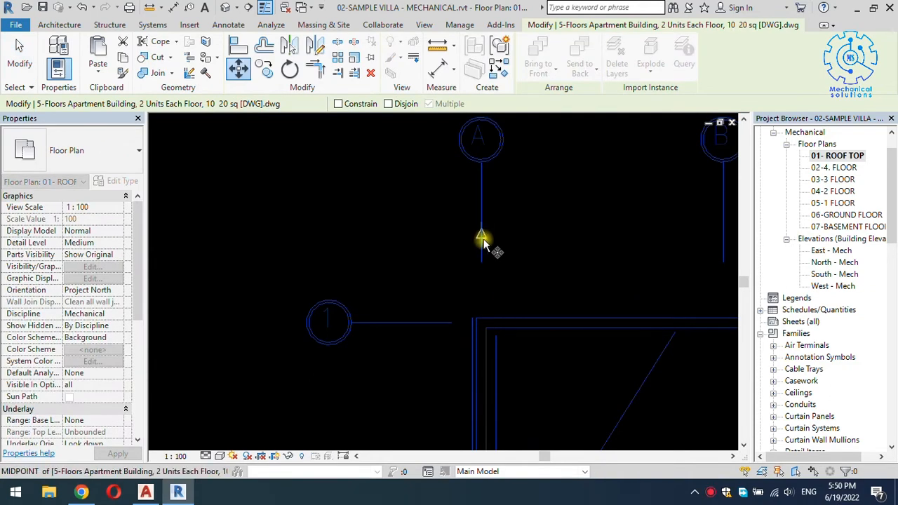
click(475, 260)
scroll(477, 262, down, 5)
scroll(522, 266, down, 4)
middle_drag(316, 252, 755, 251)
scroll(755, 250, down, 1)
scroll(690, 249, down, 1)
scroll(547, 257, up, 4)
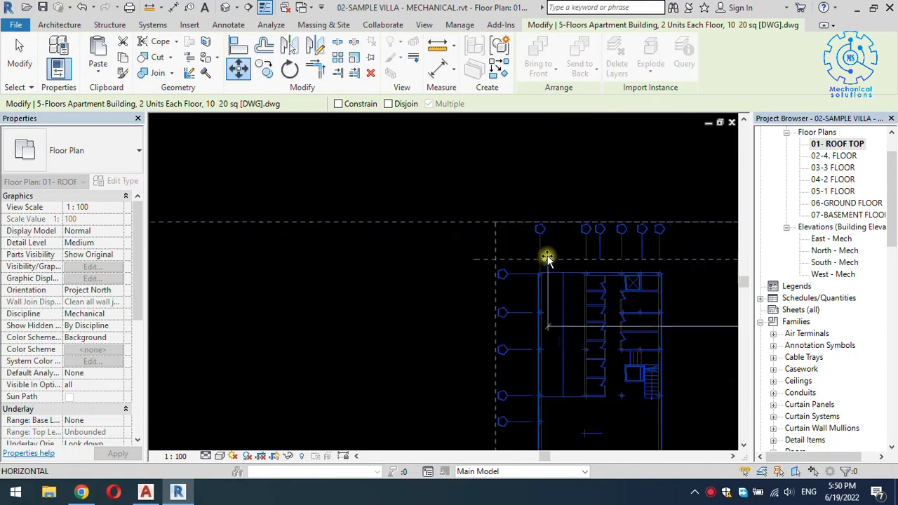
scroll(546, 257, up, 2)
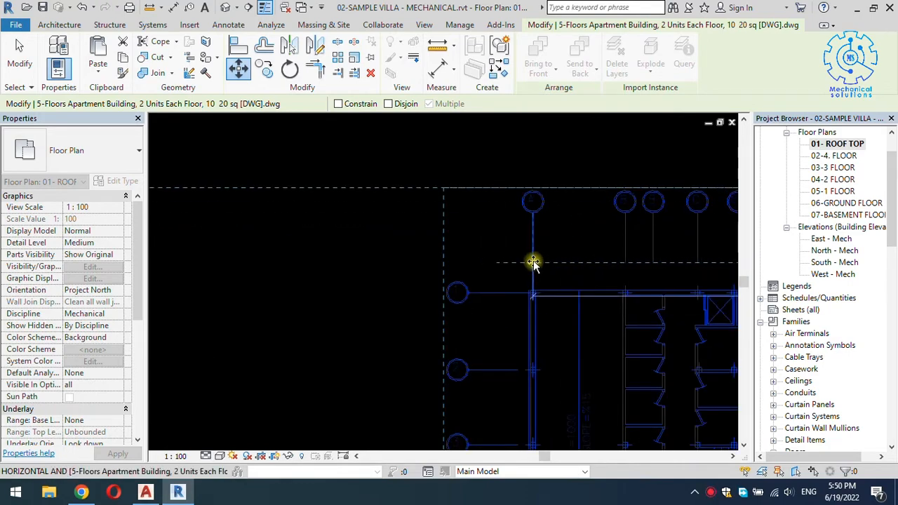
click(533, 261)
key(Escape)
scroll(533, 261, down, 6)
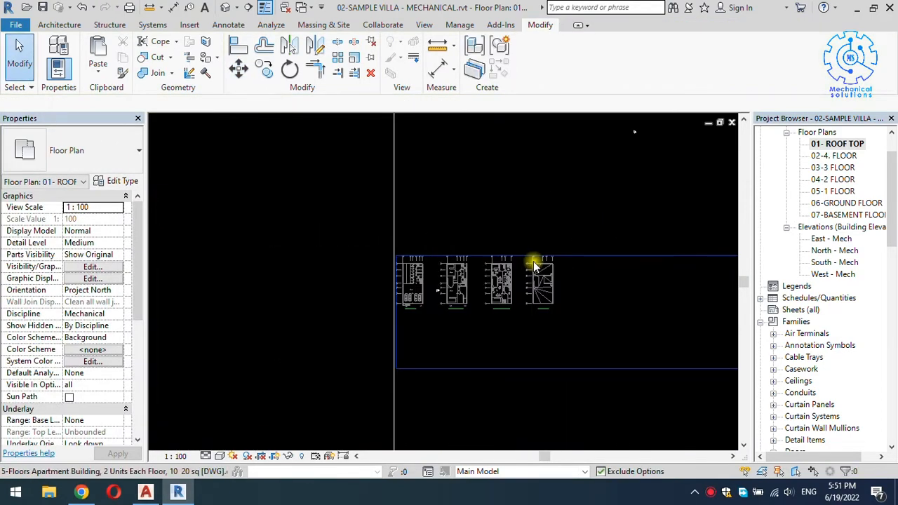
scroll(538, 267, down, 3)
In the 06-GROUND FLOOR view, move the distant crop region over the CAD drawing's row of plans
double_click(822, 203)
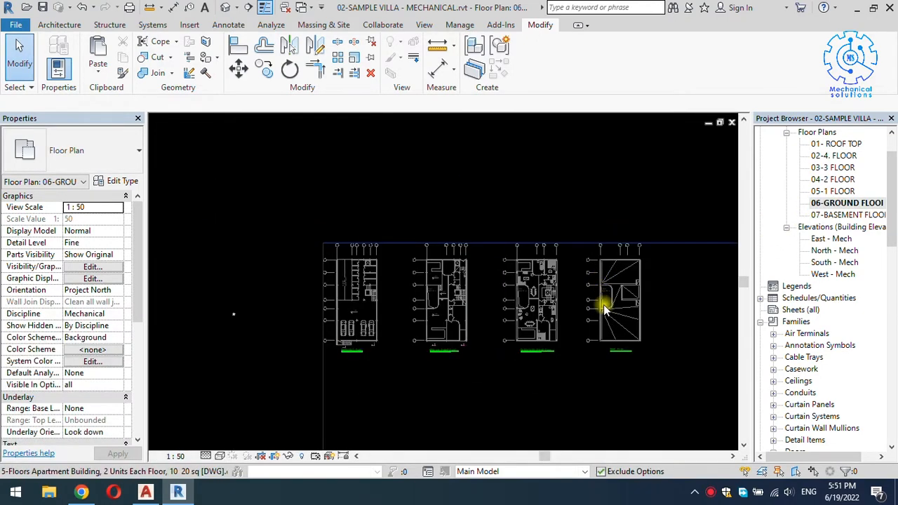
scroll(603, 307, down, 1)
middle_drag(602, 312, 534, 250)
scroll(533, 248, down, 3)
middle_drag(656, 275, 531, 296)
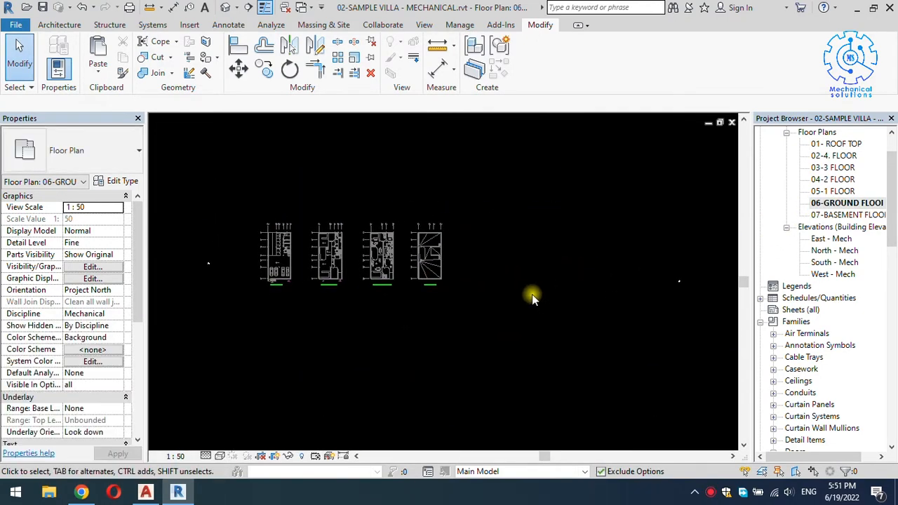
scroll(531, 295, down, 2)
scroll(531, 297, down, 3)
scroll(530, 296, down, 1)
click(295, 428)
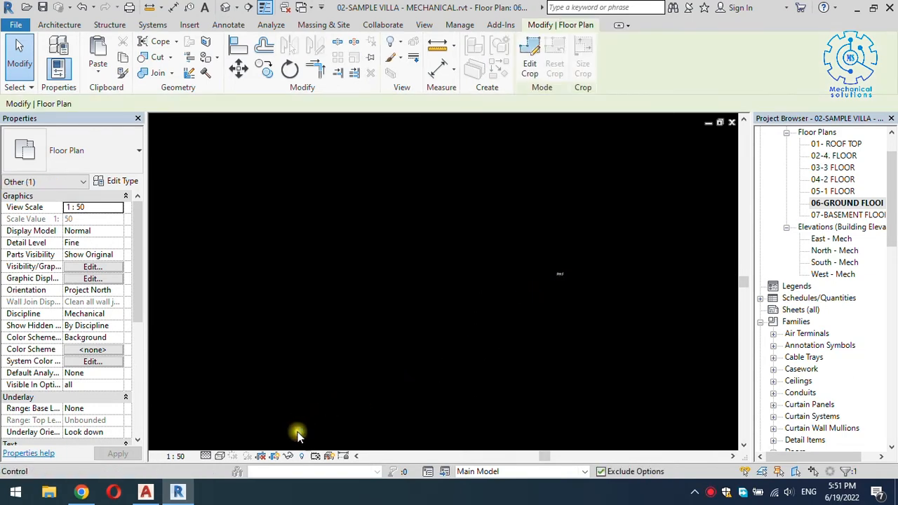
key(m)
key(v)
click(297, 430)
scroll(540, 292, up, 2)
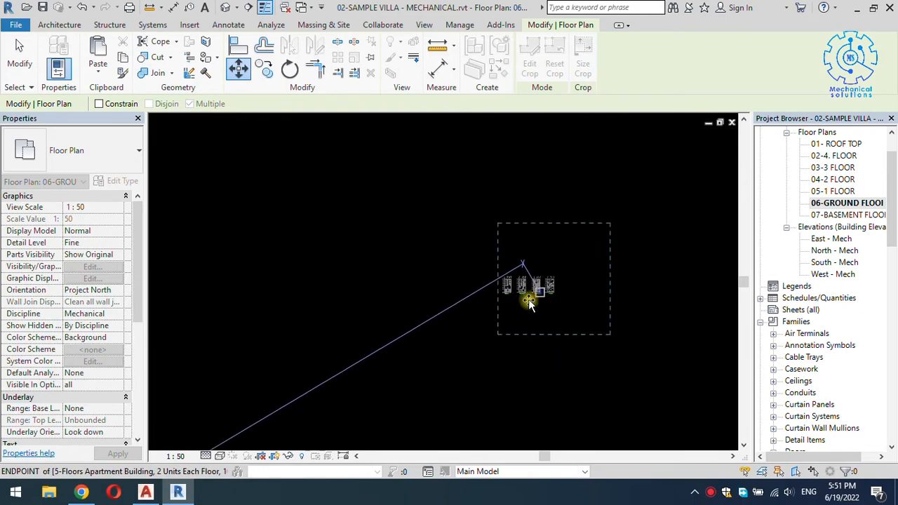
click(519, 298)
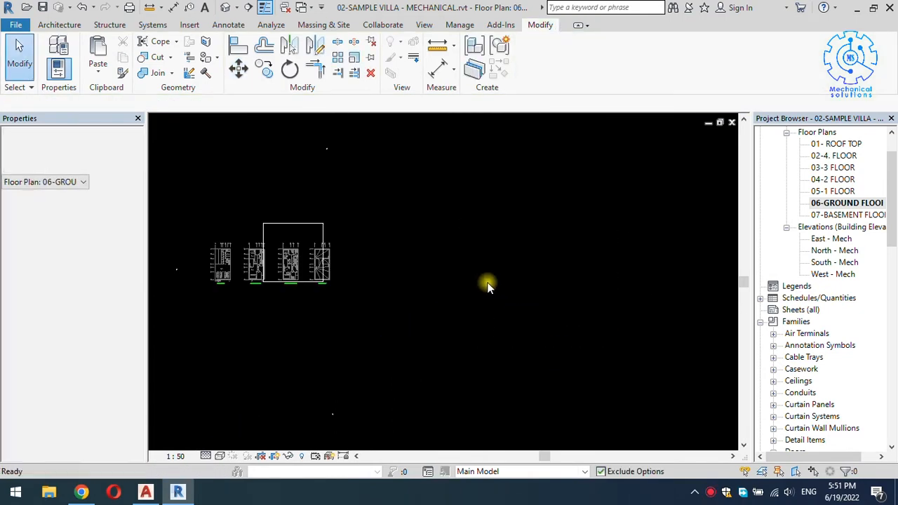
Resize the 06-GROUND FLOOR crop region horizontally so it encloses only the ground floor plan
scroll(229, 239, up, 2)
middle_drag(229, 239, 503, 286)
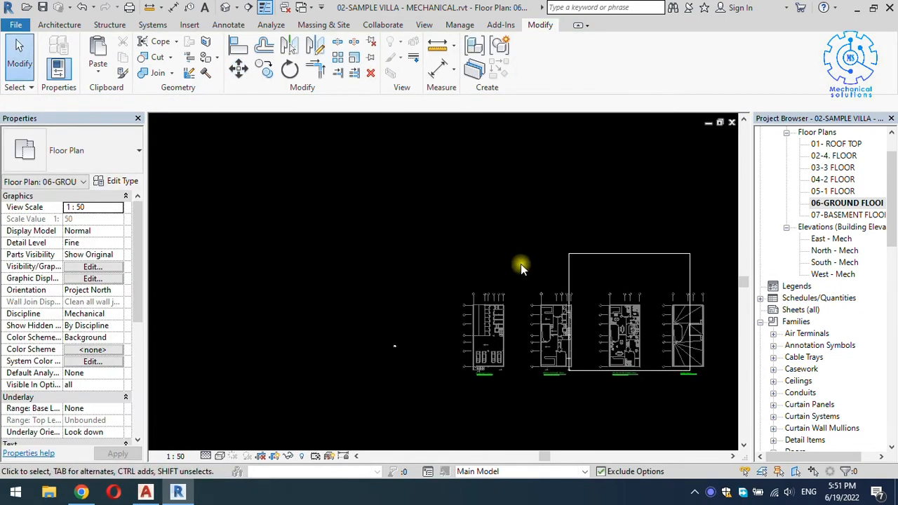
click(568, 272)
scroll(572, 270, up, 1)
drag(562, 266, 505, 294)
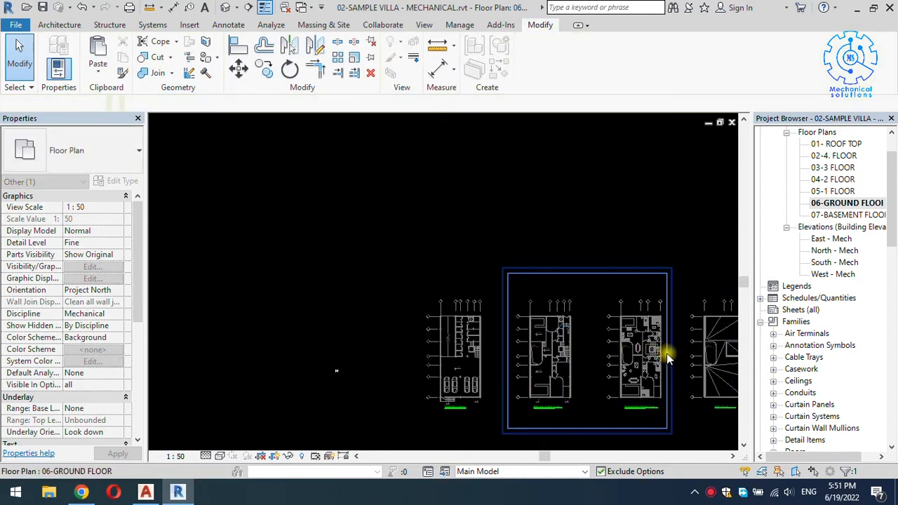
drag(667, 354, 587, 355)
click(686, 234)
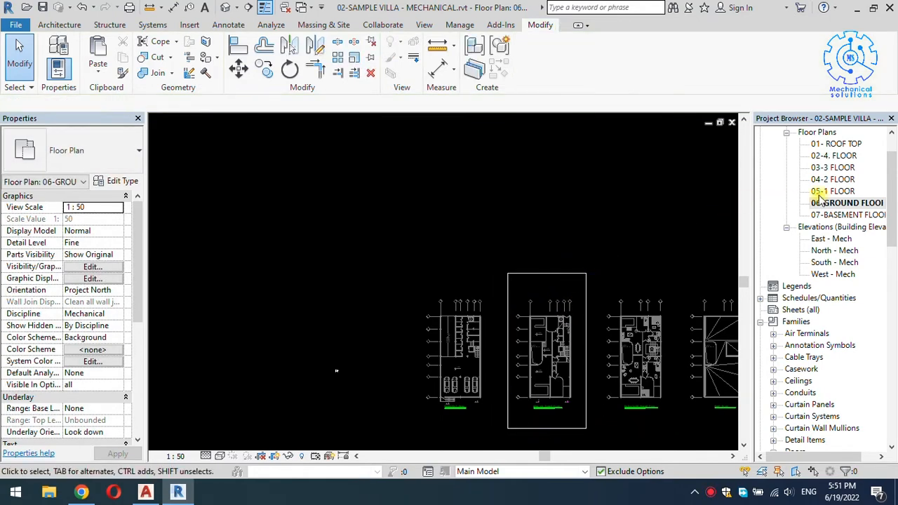
In the 05-1 FLOOR view, shrink the crop region on all sides to enclose only the furniture floor plan
double_click(827, 192)
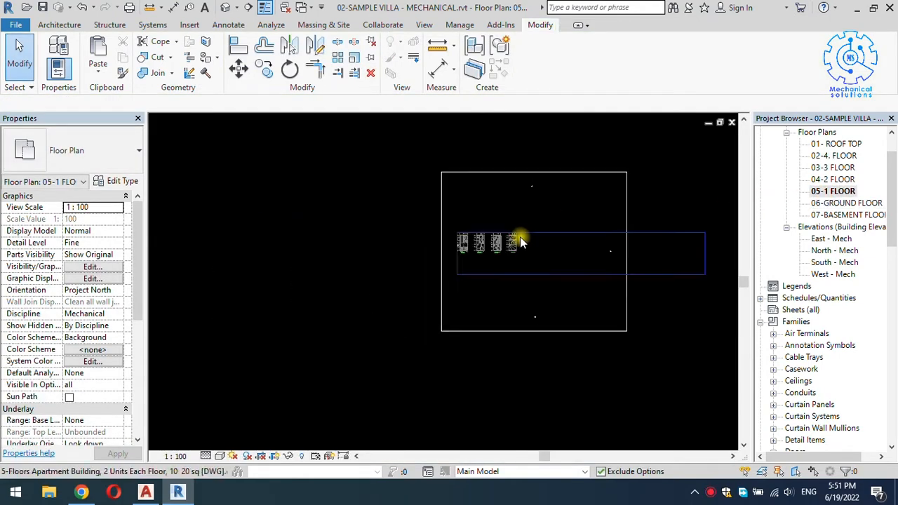
scroll(596, 246, up, 2)
click(618, 277)
drag(619, 277, 432, 278)
drag(336, 270, 415, 279)
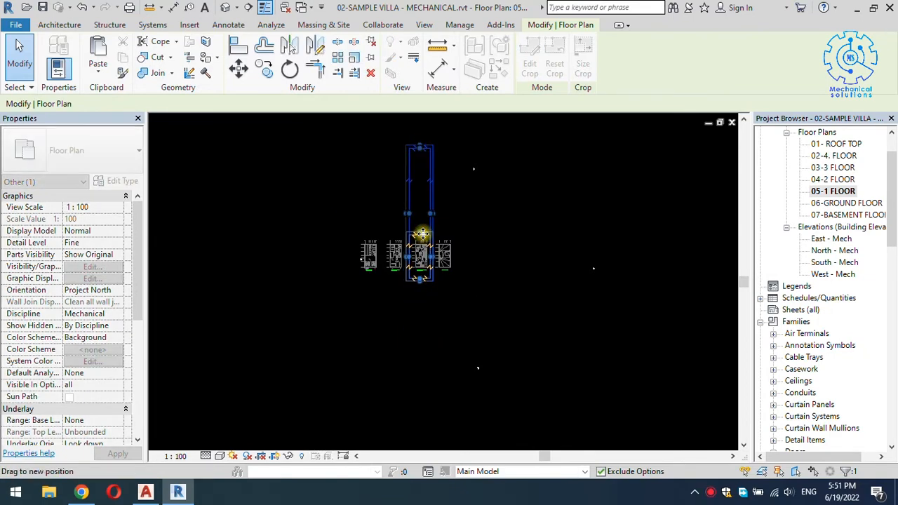
click(521, 211)
In the 04-2 FLOOR view, tighten the crop region's four sides around the furniture floor plan
double_click(832, 179)
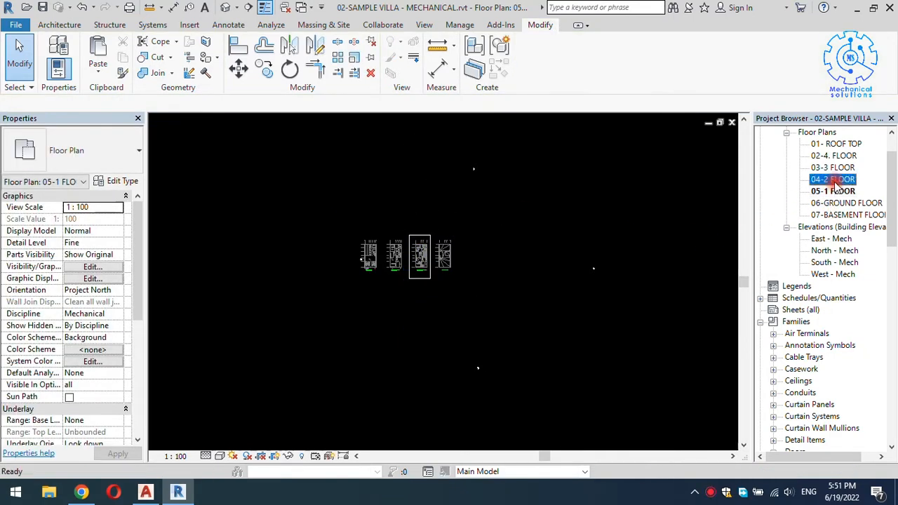
scroll(569, 250, down, 5)
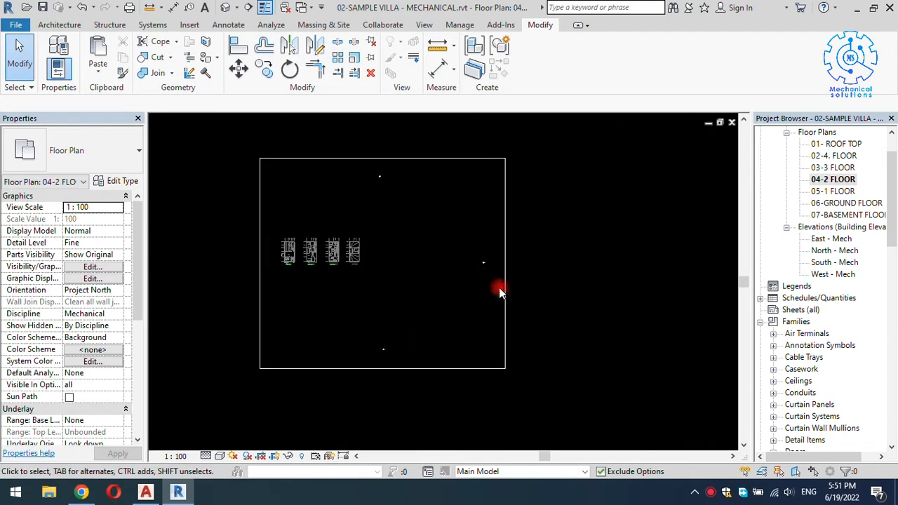
click(502, 289)
drag(503, 263, 340, 256)
drag(260, 263, 322, 266)
scroll(331, 343, up, 5)
drag(336, 396, 333, 190)
middle_drag(340, 162, 325, 343)
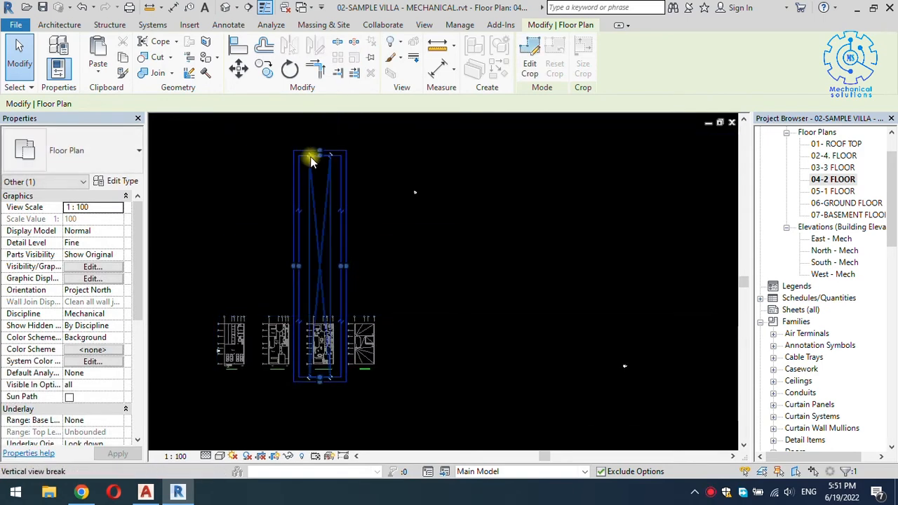
click(491, 277)
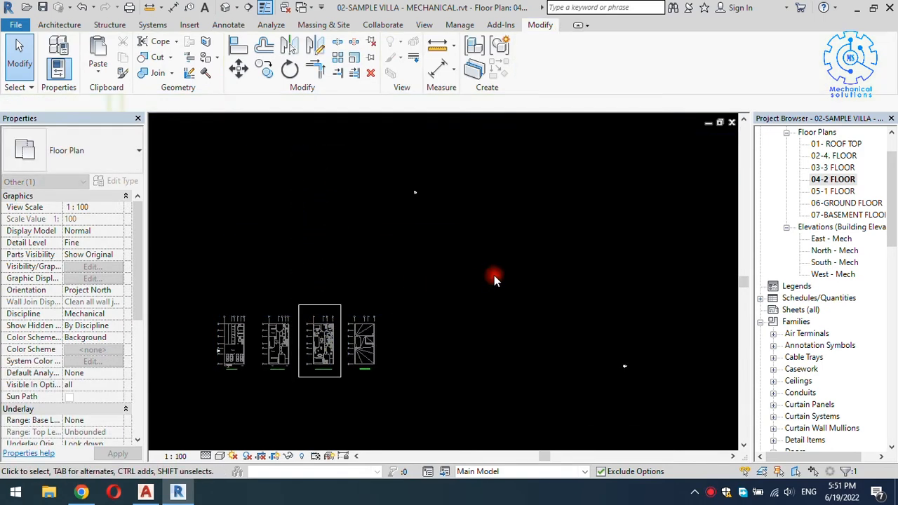
In the 03-3 FLOOR view, pull in all four crop region edges to frame only the furniture floor plan
double_click(831, 170)
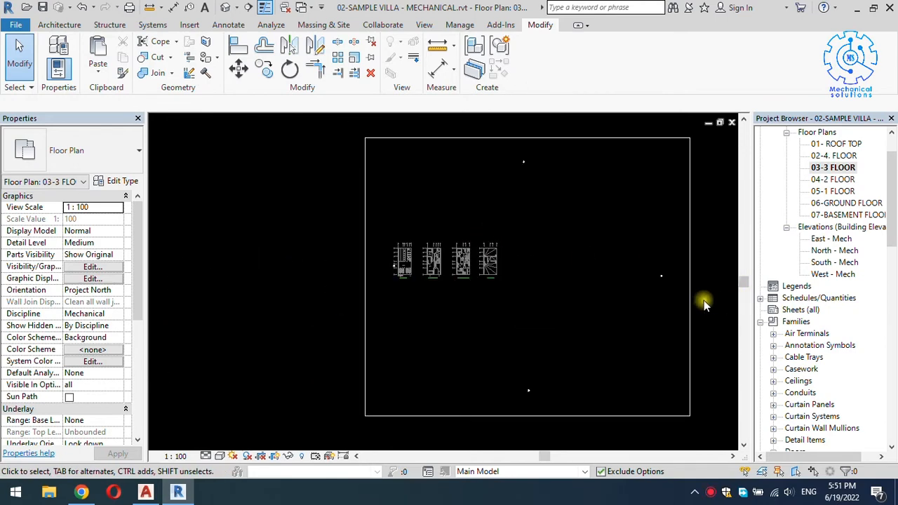
click(691, 284)
drag(686, 276, 468, 280)
drag(378, 277, 453, 293)
drag(461, 417, 464, 381)
drag(465, 288, 462, 286)
drag(461, 191, 466, 237)
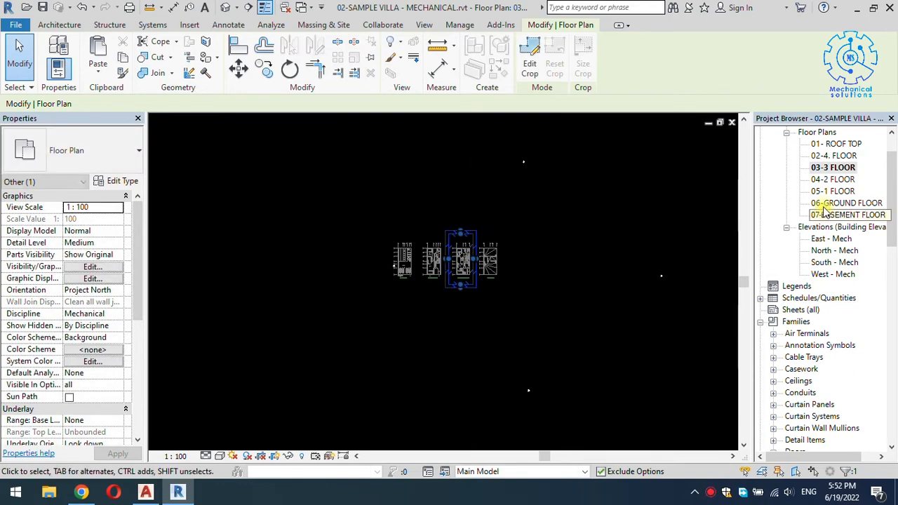
In the 02-4. FLOOR view, reduce the crop region from every side to fit around the furniture floor plan
double_click(833, 156)
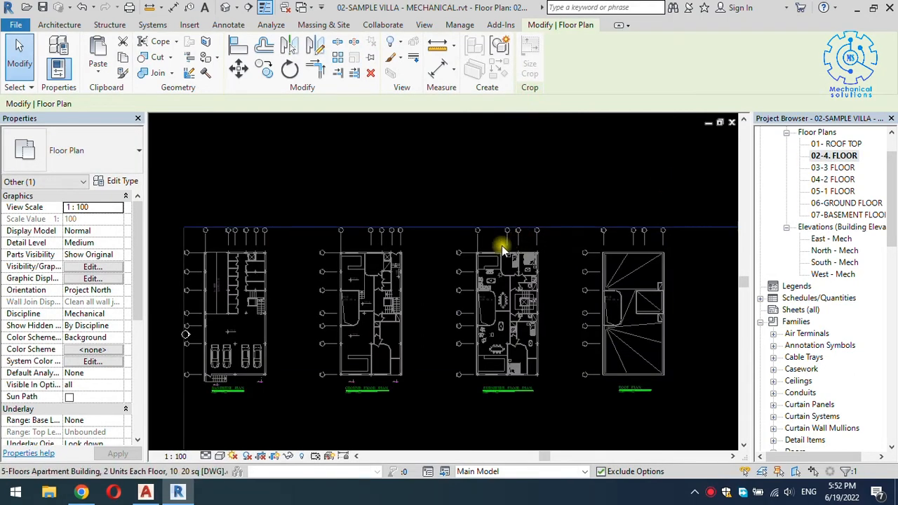
click(702, 301)
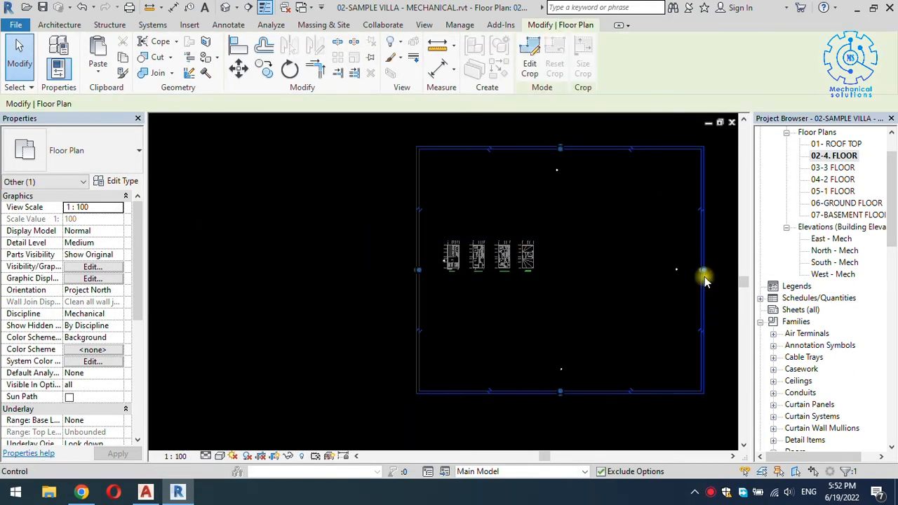
drag(700, 272, 493, 279)
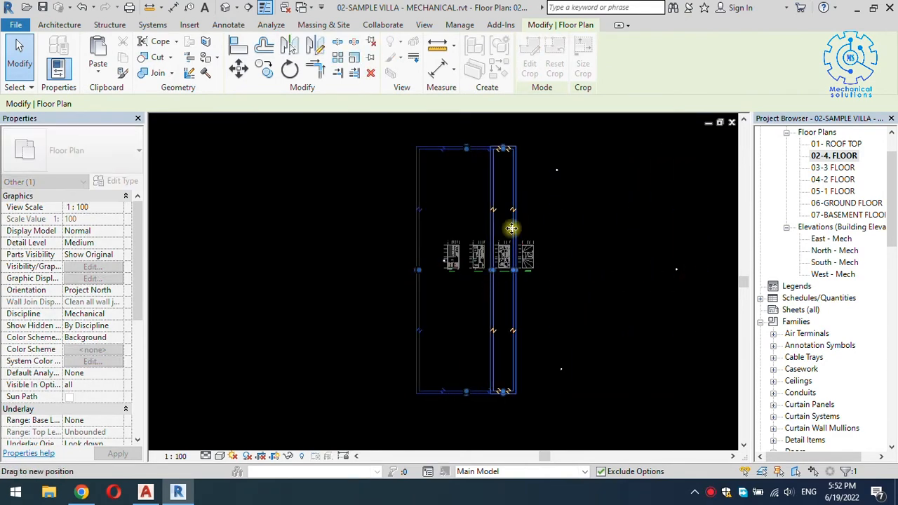
drag(504, 160, 502, 215)
scroll(505, 264, up, 2)
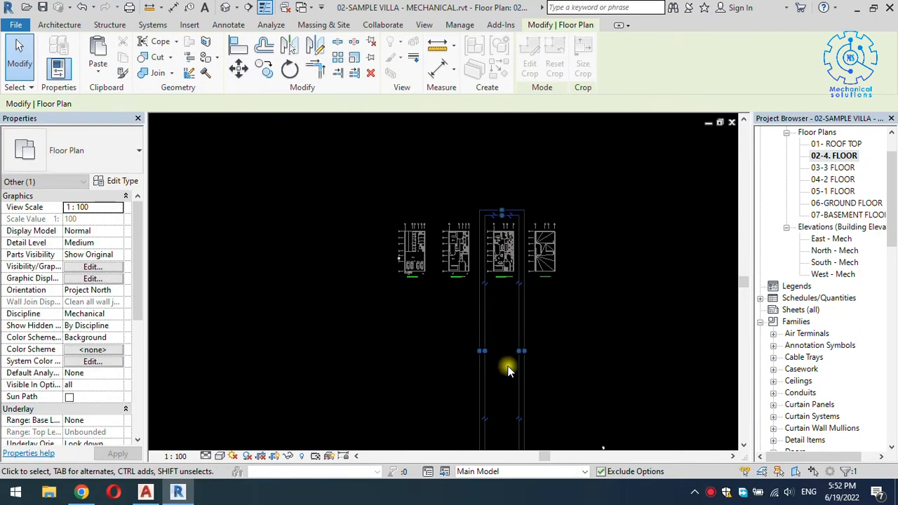
scroll(509, 367, down, 2)
middle_drag(508, 416, 507, 301)
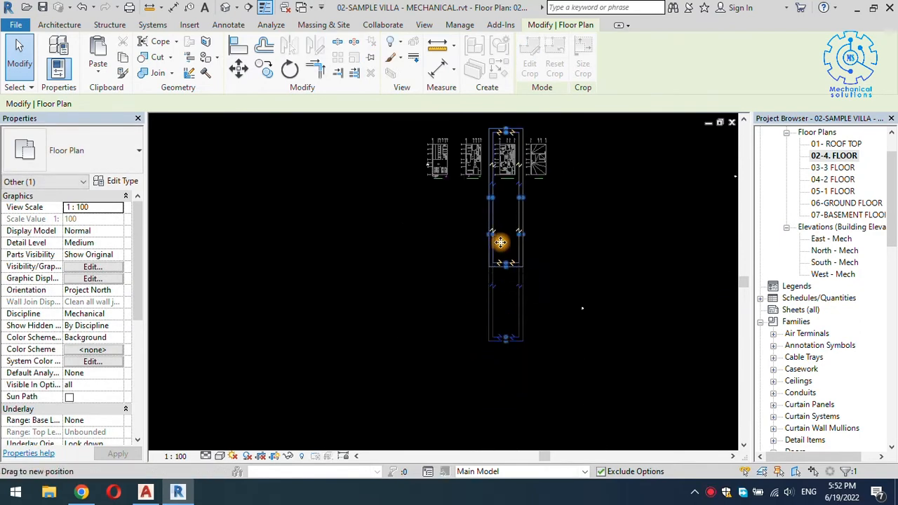
drag(508, 191, 506, 187)
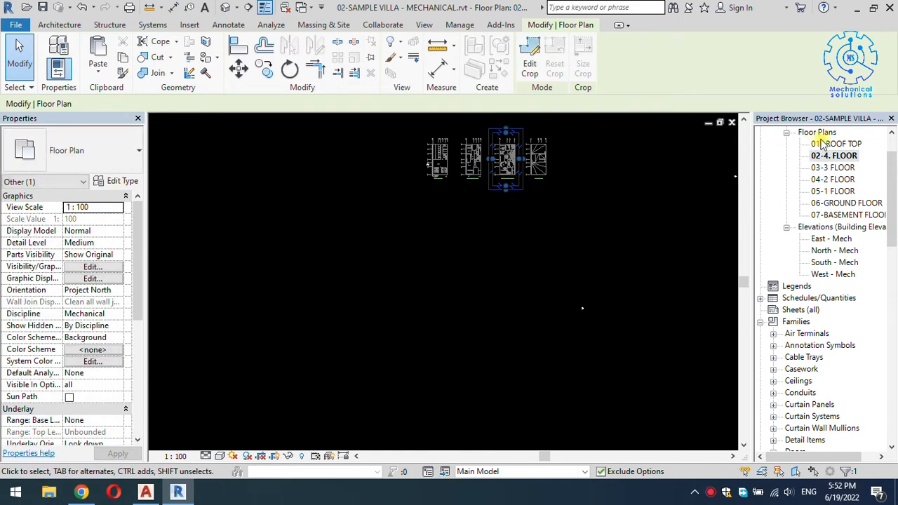
click(816, 132)
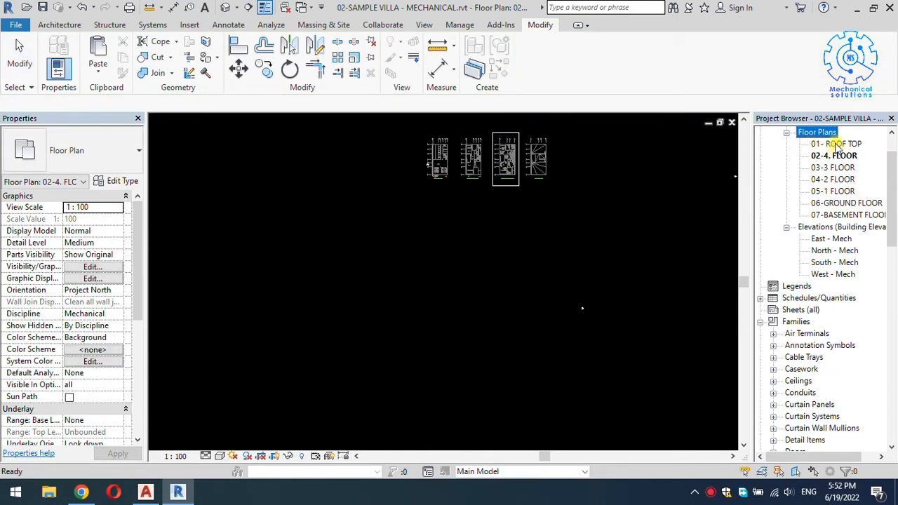
In the 01- ROOF TOP view, resize the crop region on all sides so it encloses only the roof plan
double_click(835, 144)
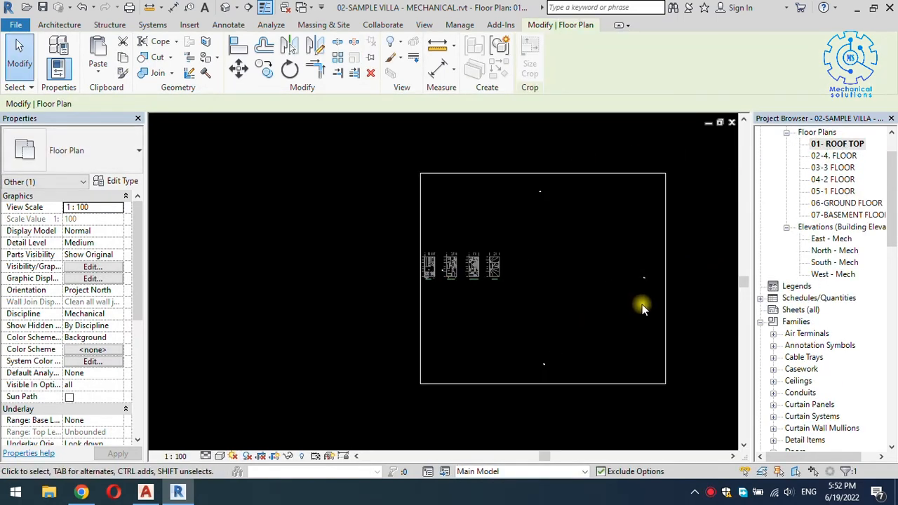
click(663, 309)
drag(664, 281, 502, 278)
drag(422, 280, 484, 285)
scroll(475, 348, up, 3)
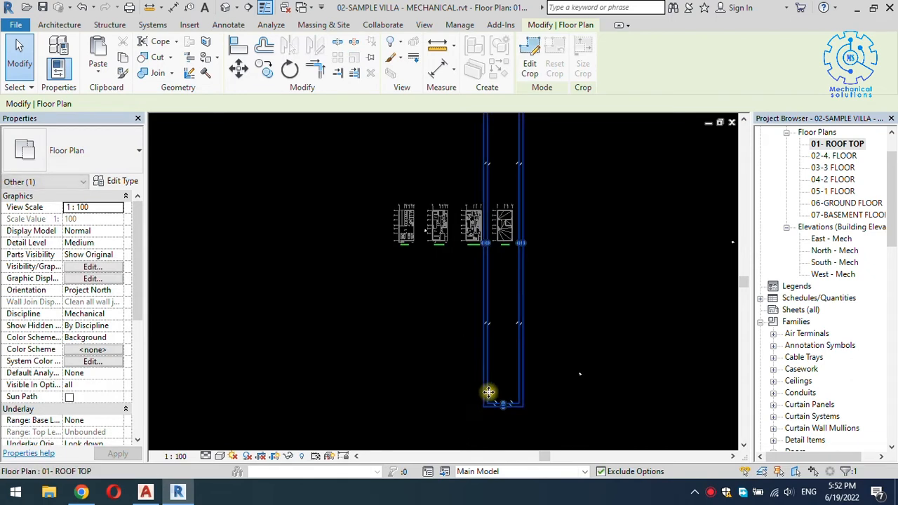
click(497, 401)
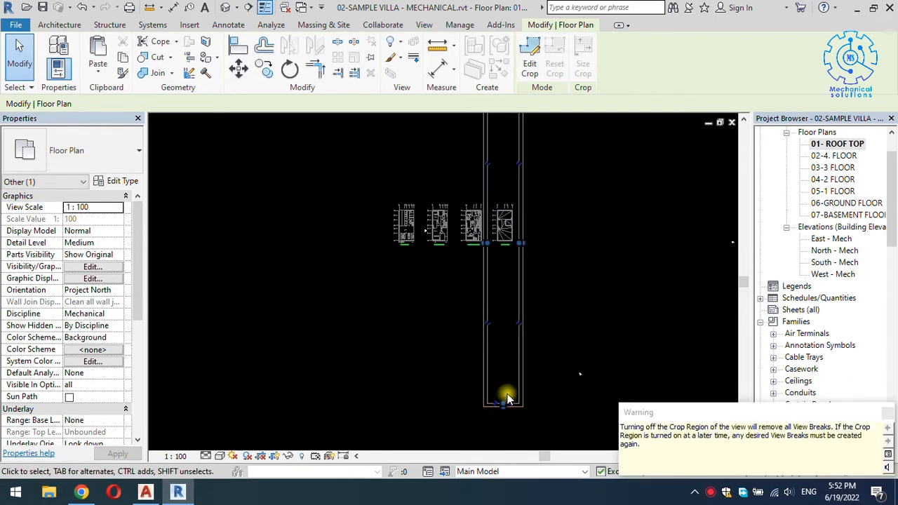
drag(507, 403, 507, 364)
middle_drag(568, 182, 543, 347)
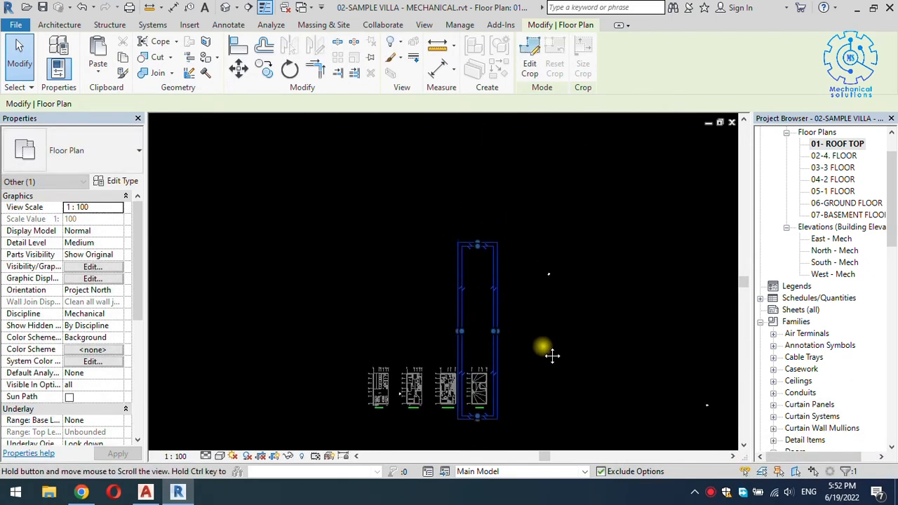
drag(476, 248, 480, 363)
click(521, 373)
scroll(492, 392, up, 3)
middle_drag(519, 349, 568, 236)
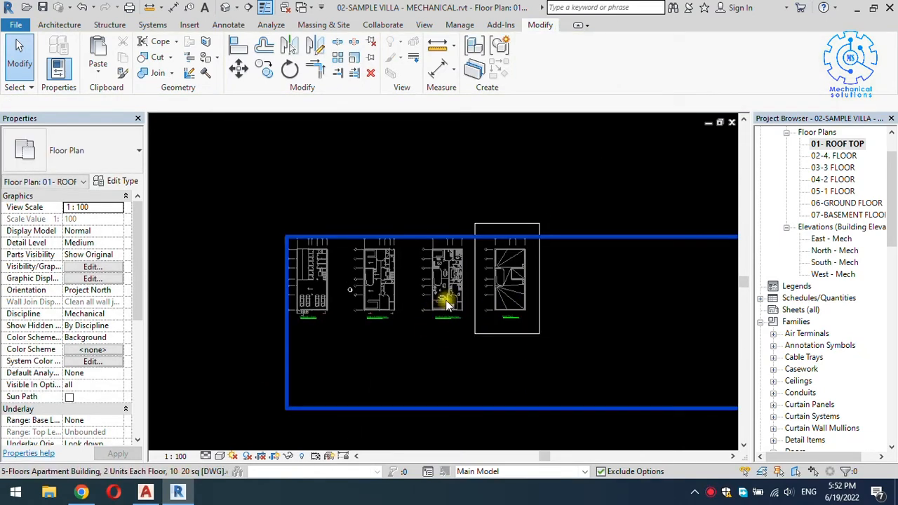
scroll(345, 290, up, 4)
scroll(344, 290, down, 4)
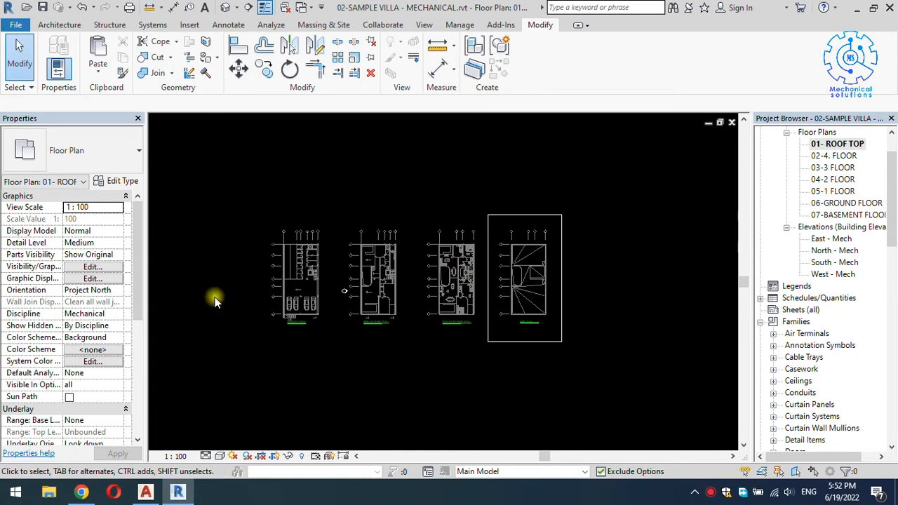
Turn on Crop View for the 01- ROOF TOP and 02-4. FLOOR plan views
scroll(63, 315, down, 5)
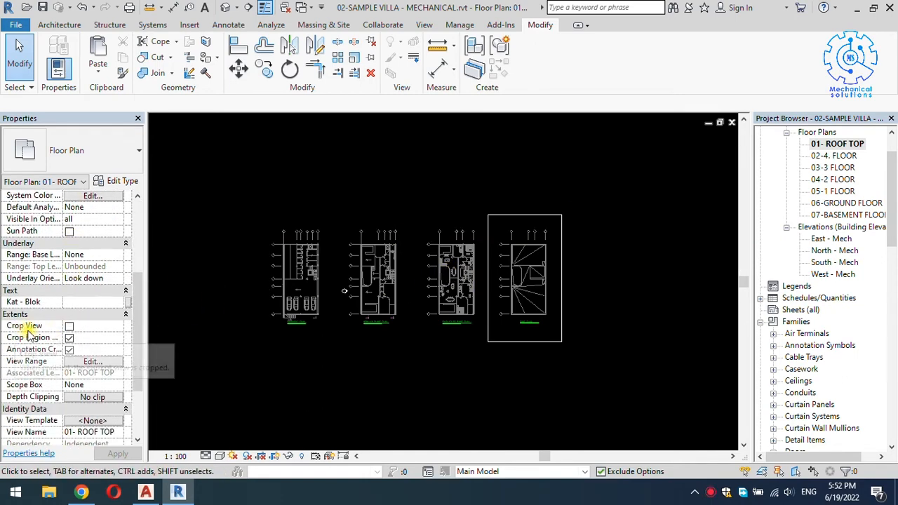
click(69, 326)
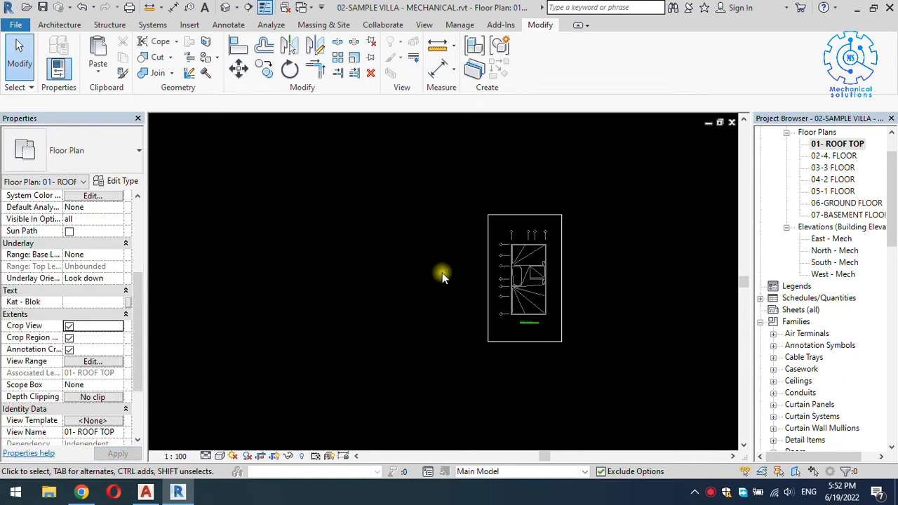
double_click(840, 159)
middle_drag(561, 225, 509, 332)
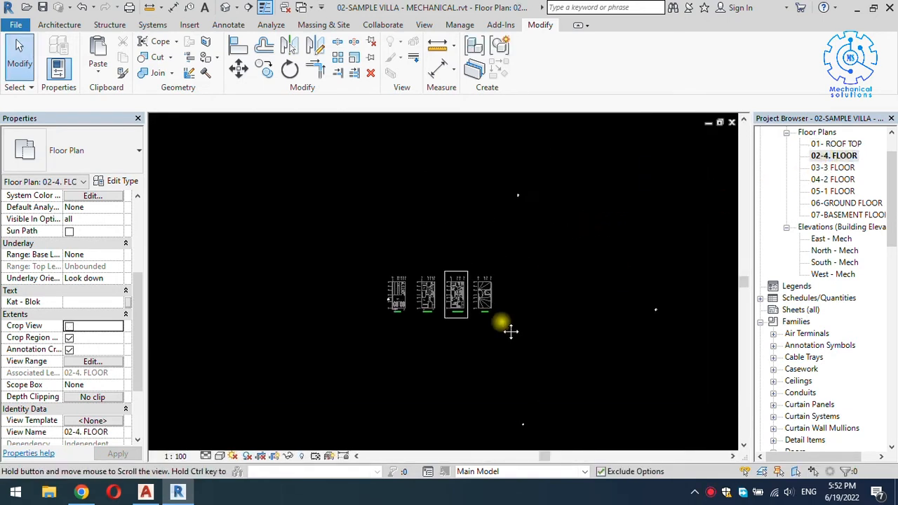
scroll(489, 310, up, 2)
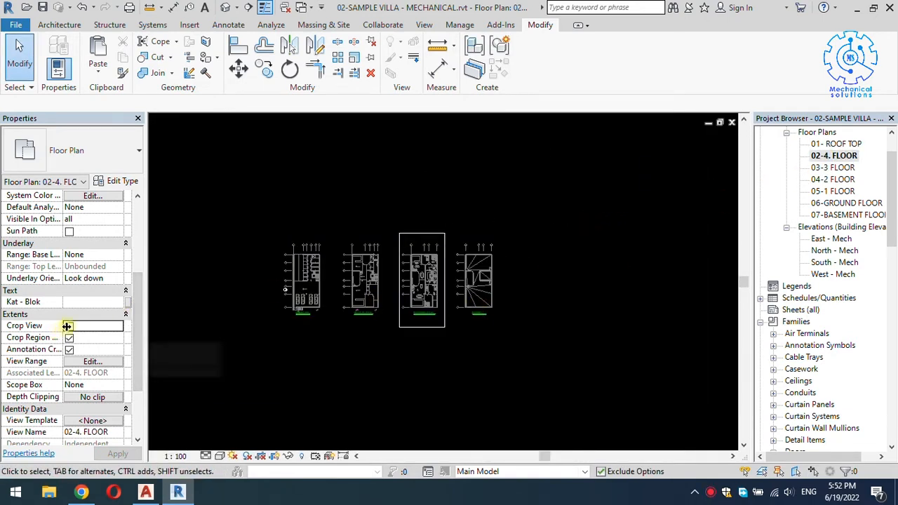
Turn on Crop View for the 03-3 FLOOR, 04-2 FLOOR and 05-1 FLOOR plan views
double_click(845, 167)
scroll(516, 277, down, 3)
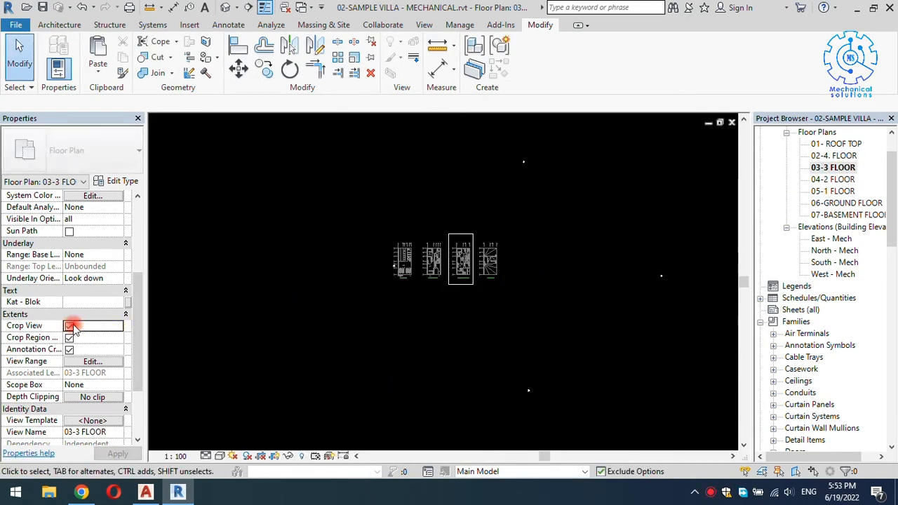
double_click(847, 180)
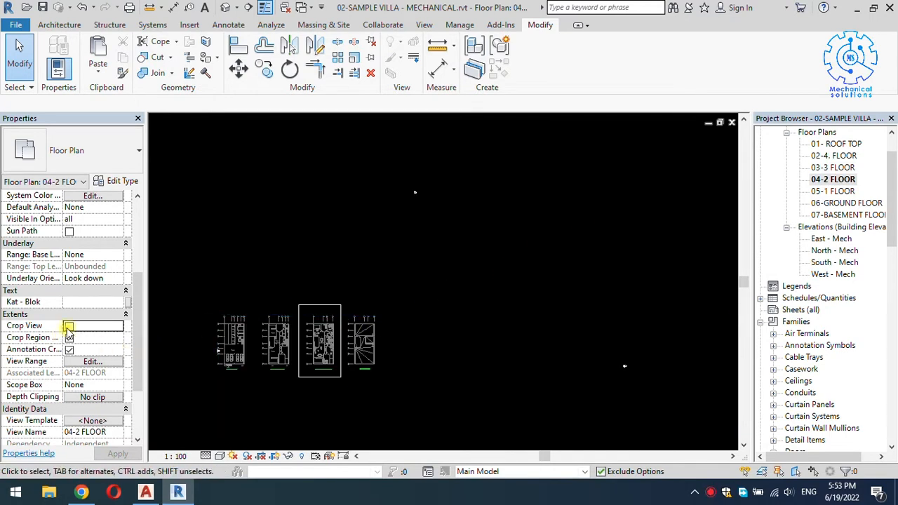
double_click(835, 191)
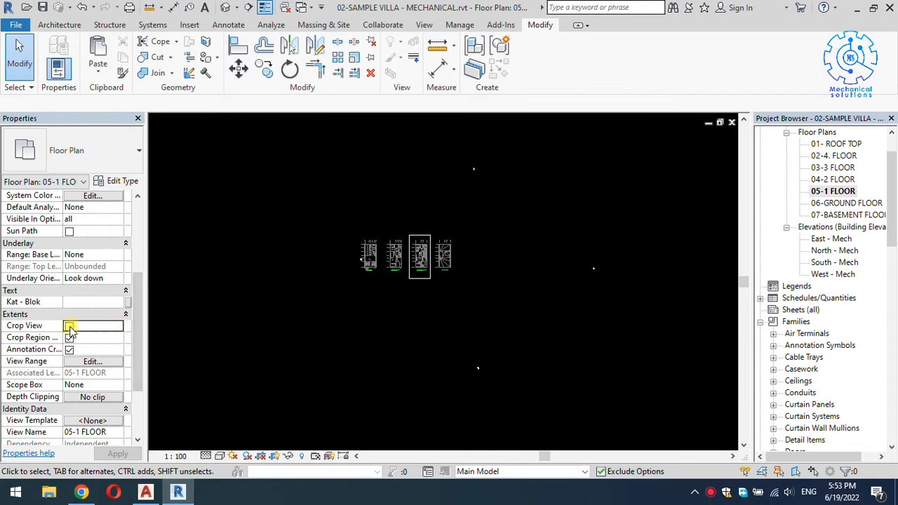
Turn on Crop View for the 06-GROUND FLOOR and 07-BASEMENT FLOOR plan views
double_click(832, 203)
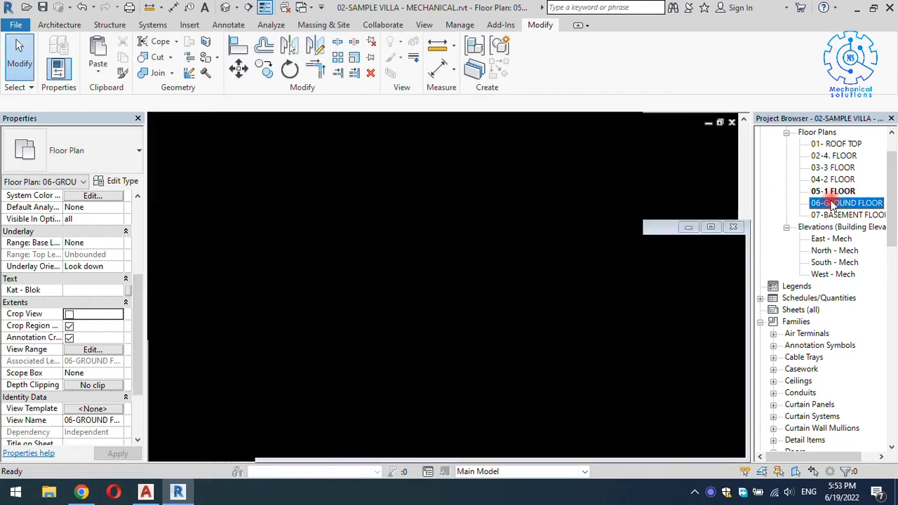
click(69, 314)
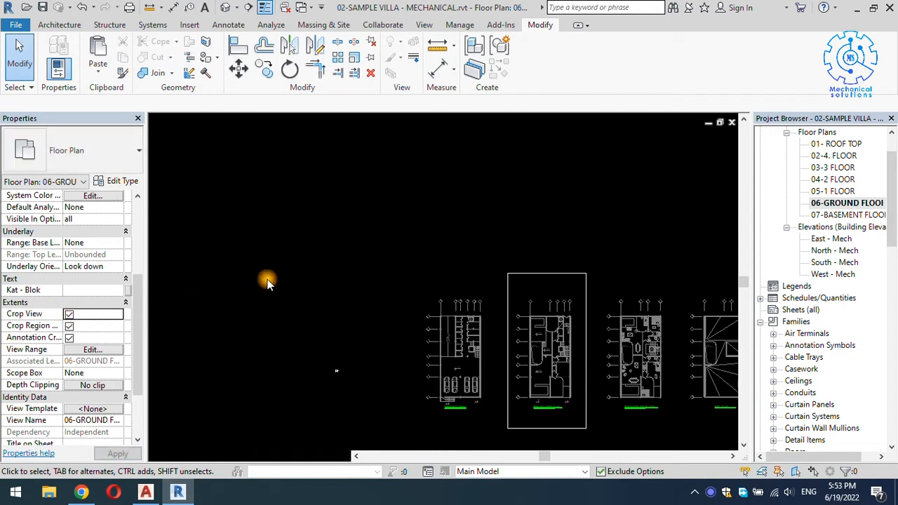
double_click(836, 214)
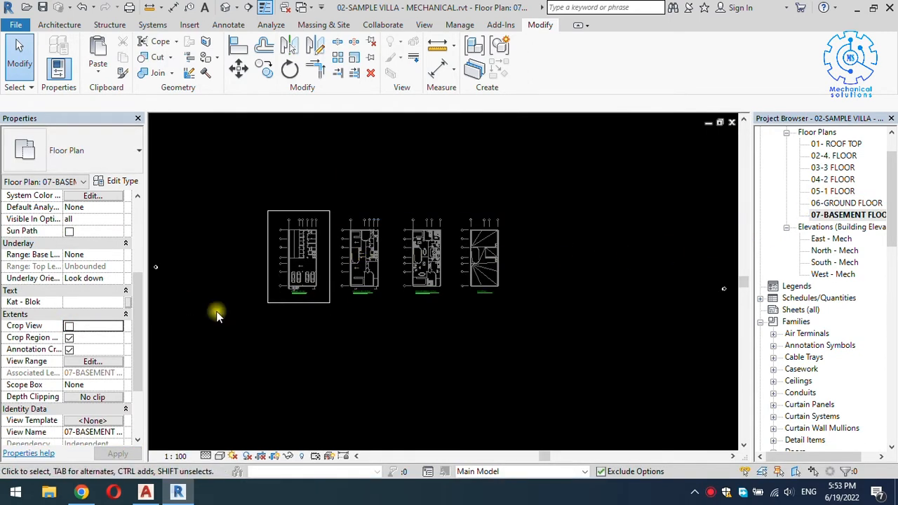
Select all instances of the apartment building DWG in the entire project and pin them in place
click(313, 241)
right_click(312, 247)
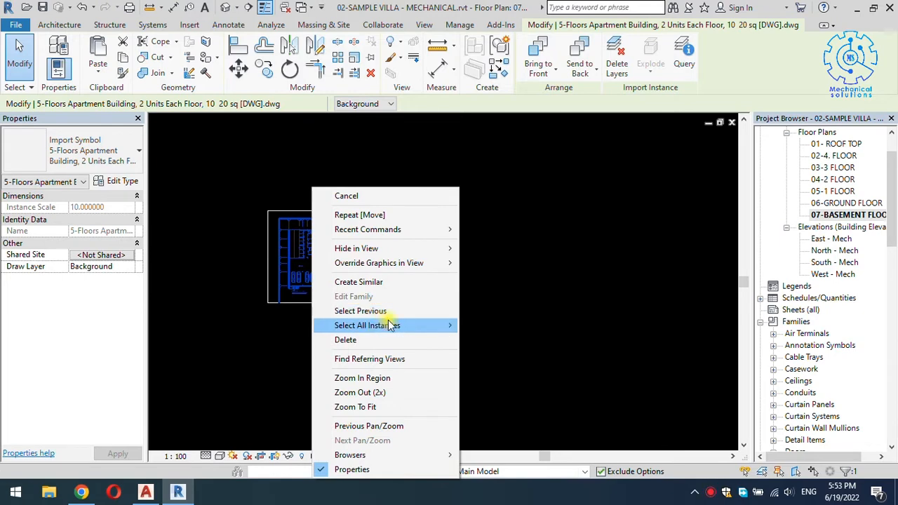
mouse_move(427, 327)
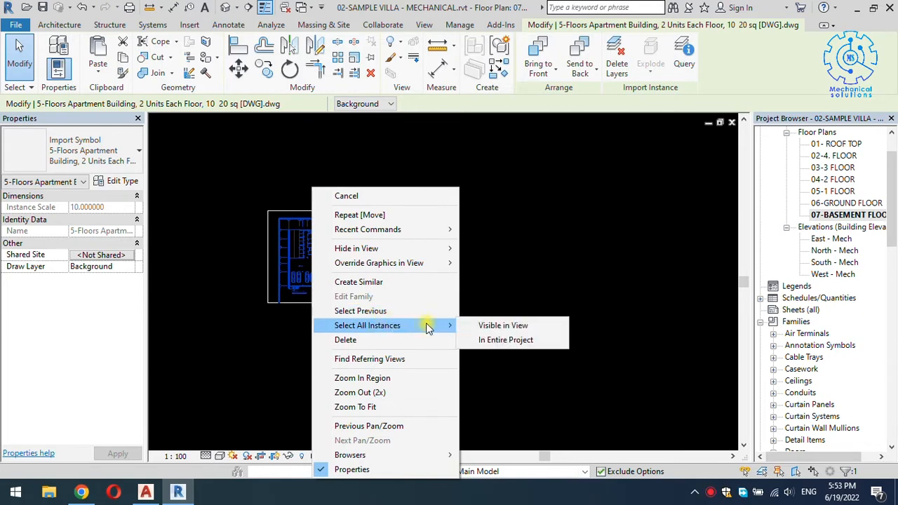
click(498, 341)
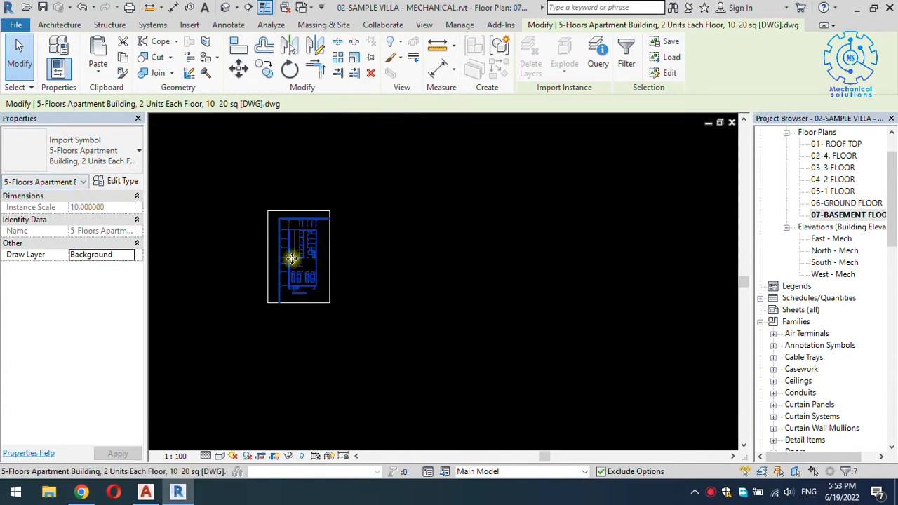
click(371, 60)
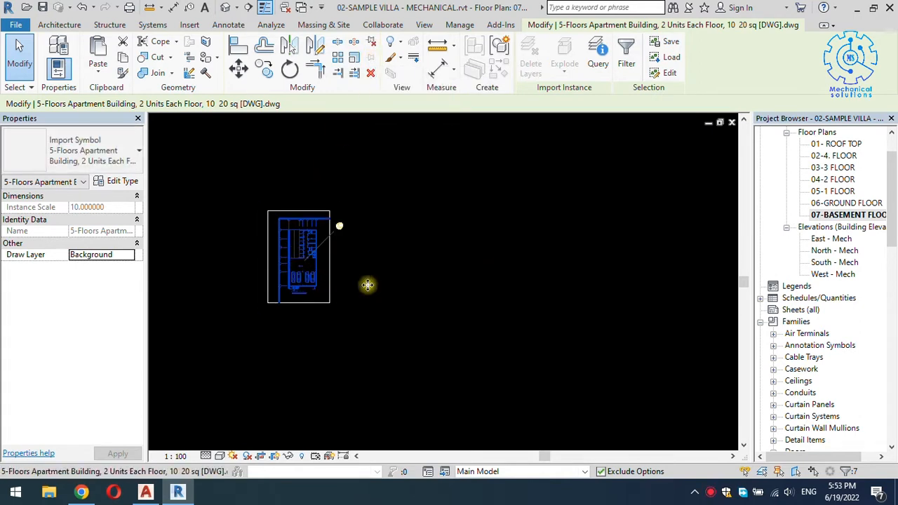
click(358, 343)
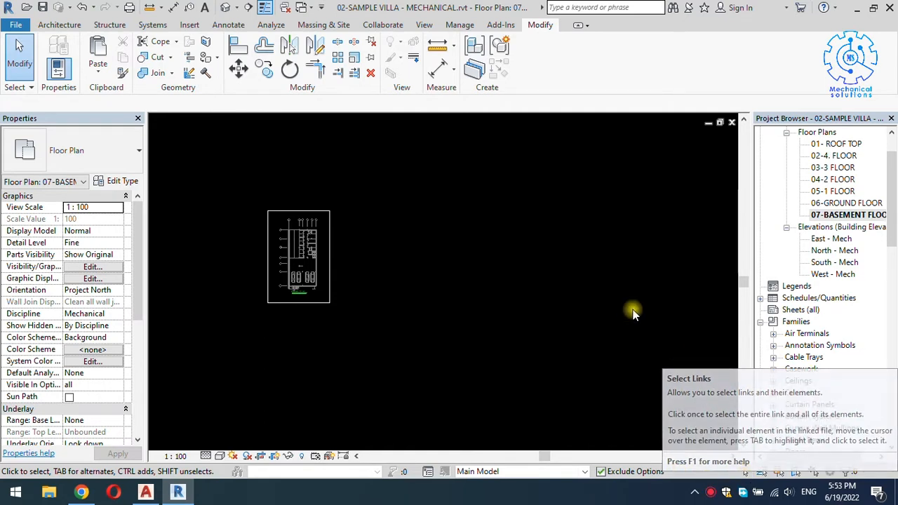
Disable the Select Links option so the linked CAD drawings cannot be picked
click(745, 472)
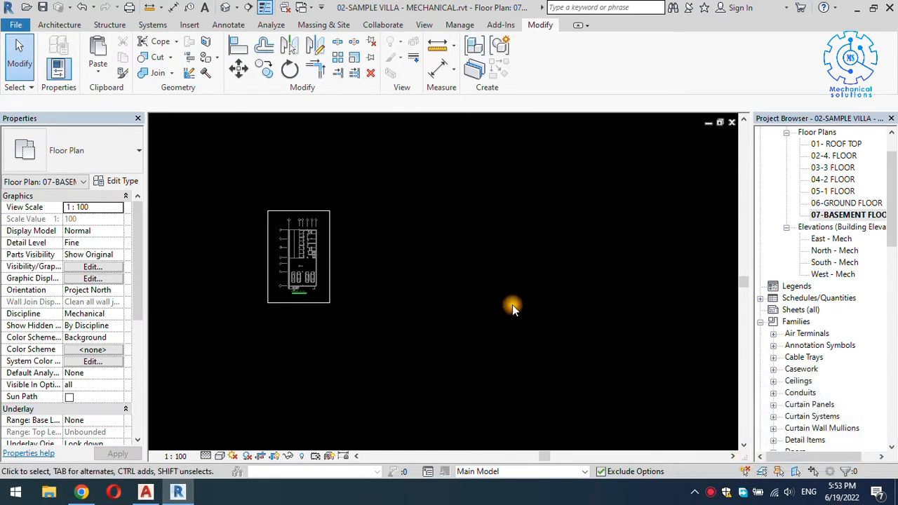
scroll(294, 234, up, 4)
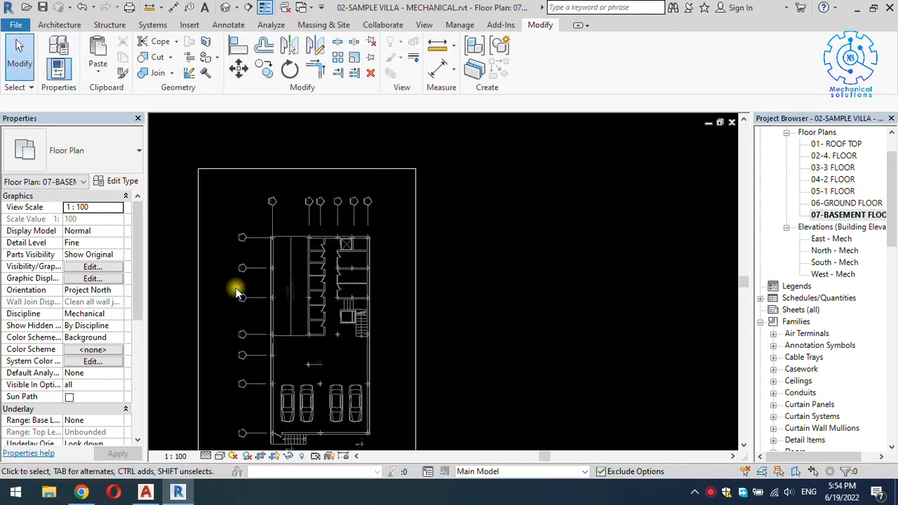
scroll(269, 236, down, 2)
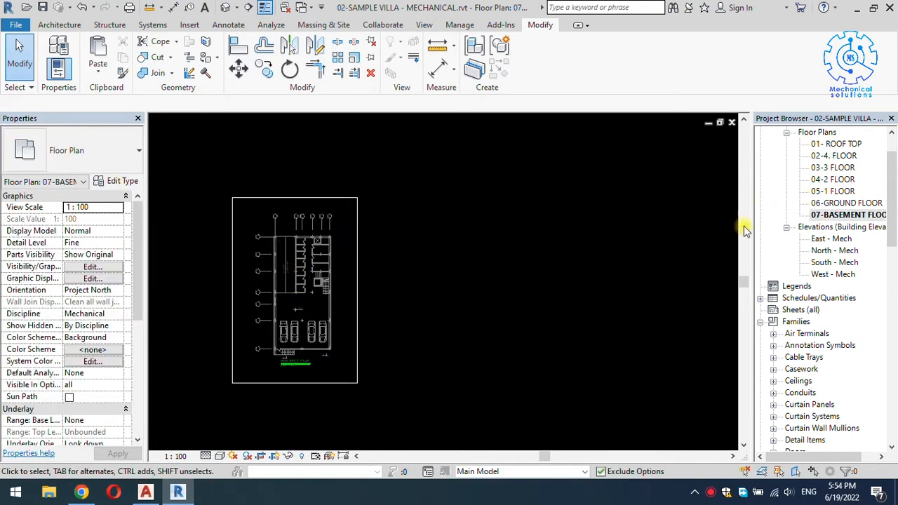
Review the cropped CAD plans in the 05-1, 04-2, 03-3, 02-4. FLOOR and 01- ROOF TOP views
double_click(833, 192)
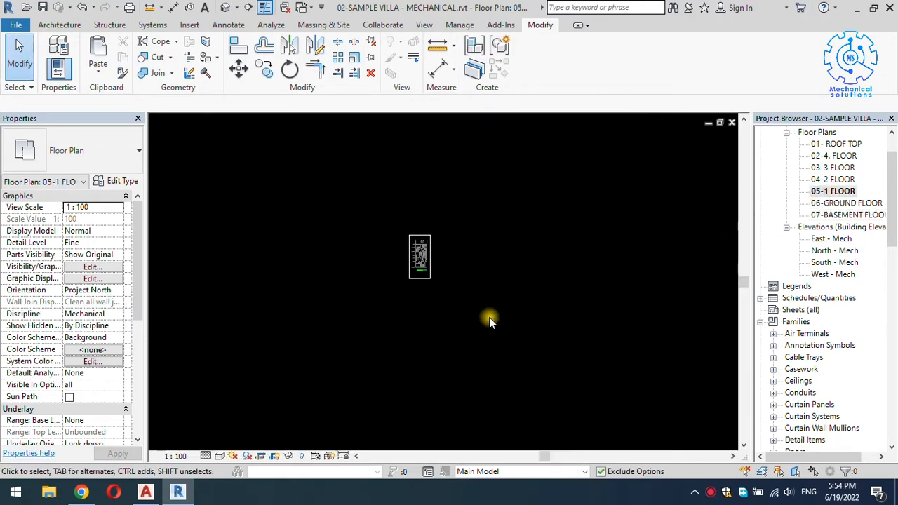
scroll(407, 247, up, 10)
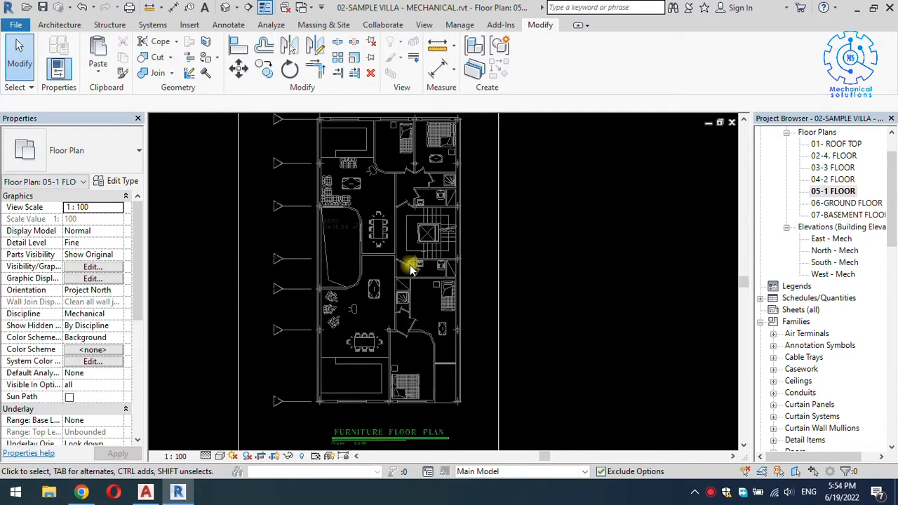
middle_drag(463, 264, 553, 243)
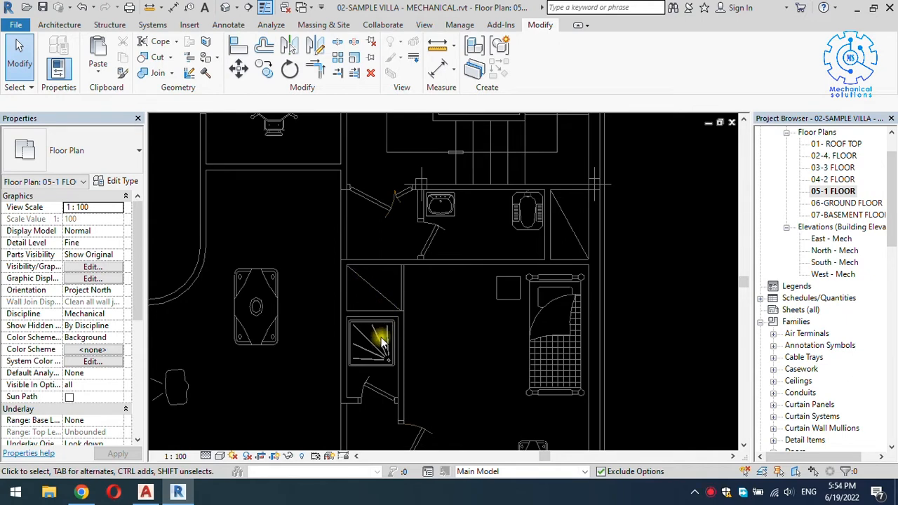
middle_drag(560, 229, 453, 266)
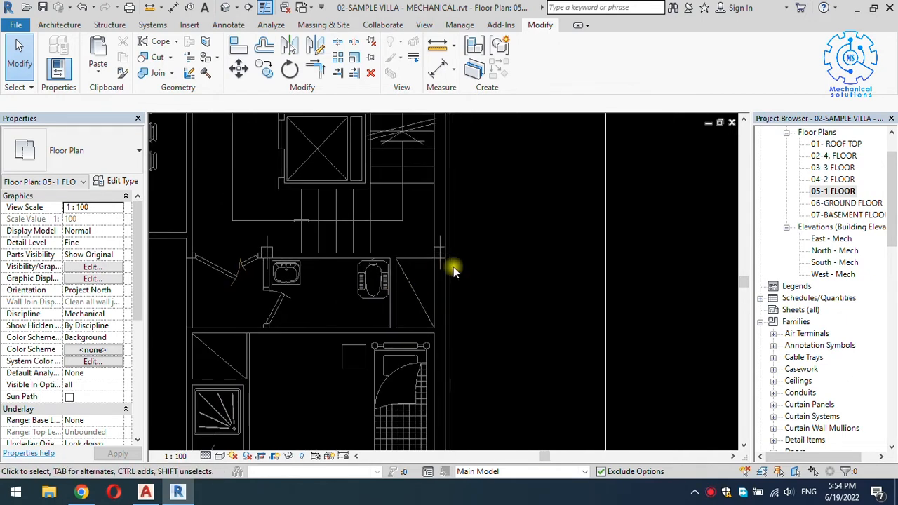
double_click(838, 179)
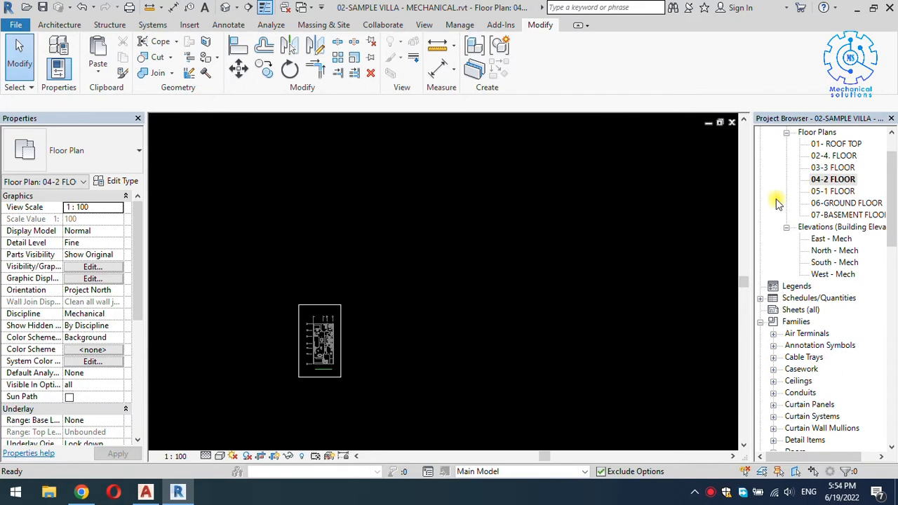
middle_click(334, 332)
middle_click(335, 332)
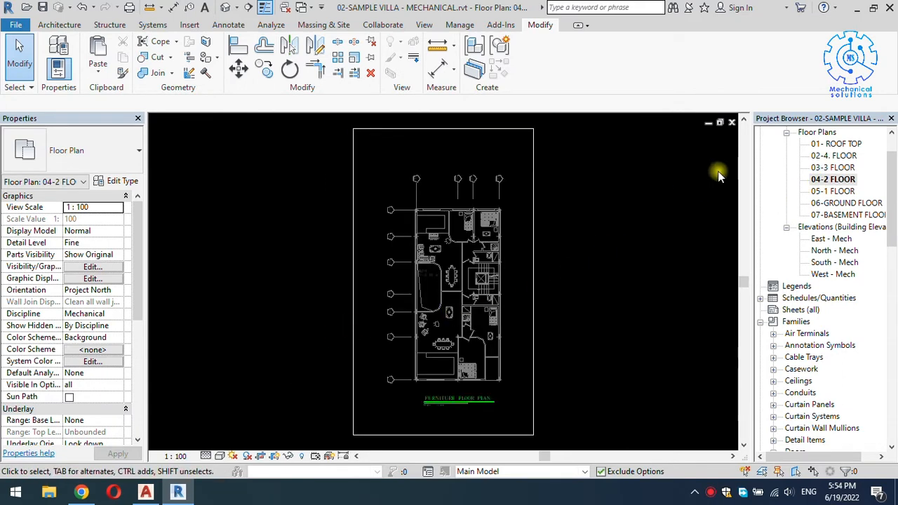
double_click(836, 168)
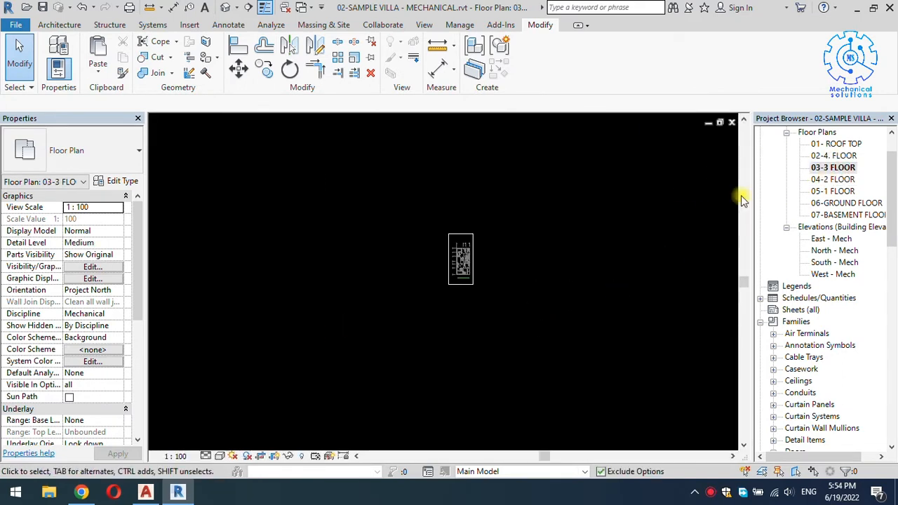
double_click(833, 155)
double_click(836, 143)
scroll(546, 282, up, 5)
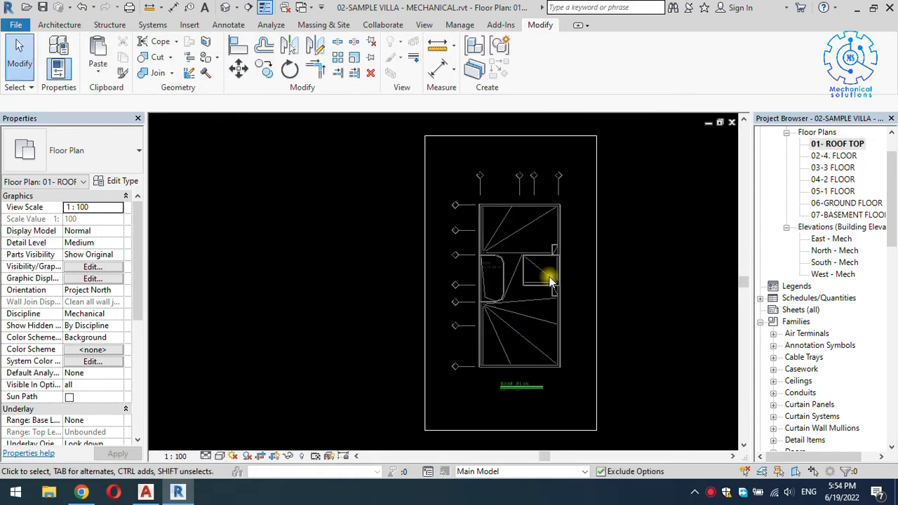
middle_drag(550, 289, 412, 282)
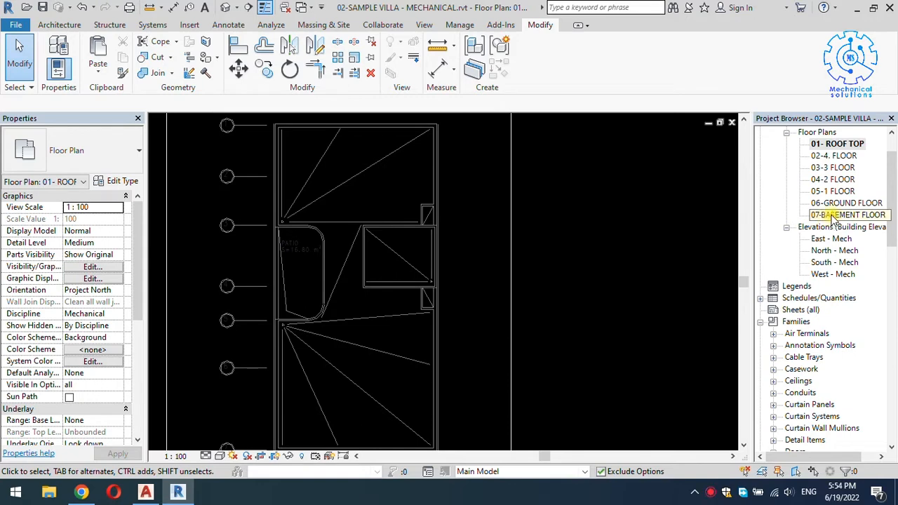
Examine the ground floor plan's rooms, stairs and shafts in 06-GROUND FLOOR, and return to the 07-BASEMENT FLOOR view
double_click(831, 202)
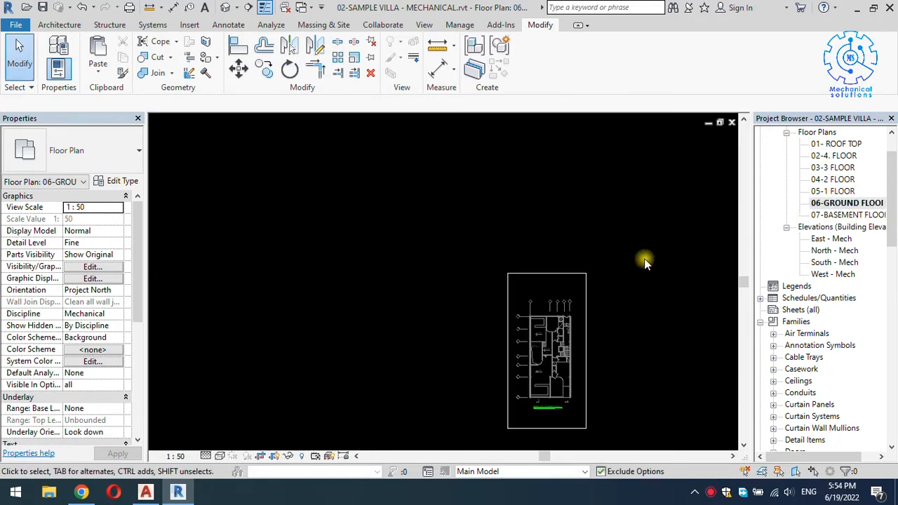
scroll(552, 368, up, 5)
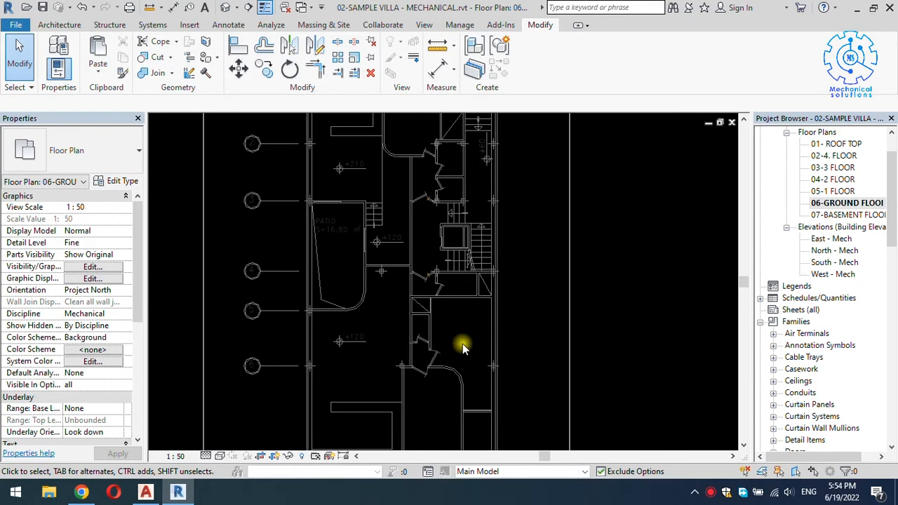
scroll(451, 273, up, 3)
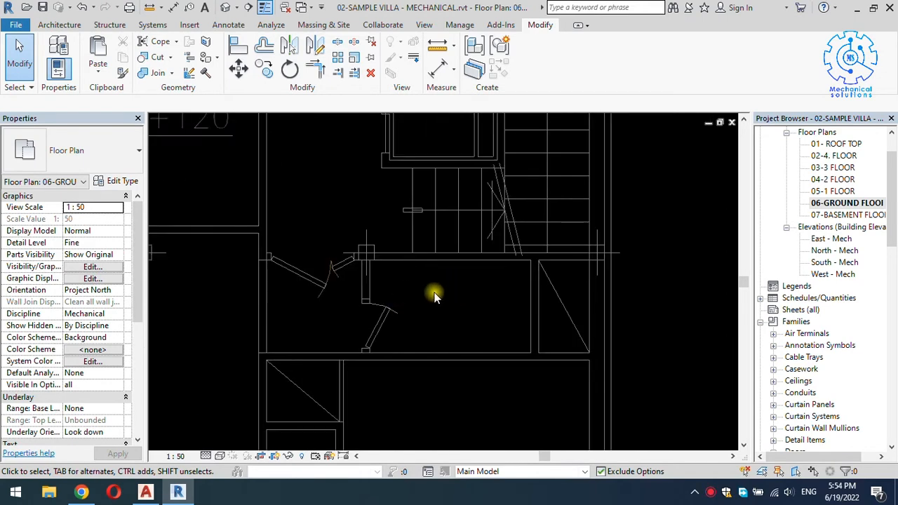
scroll(454, 299, down, 2)
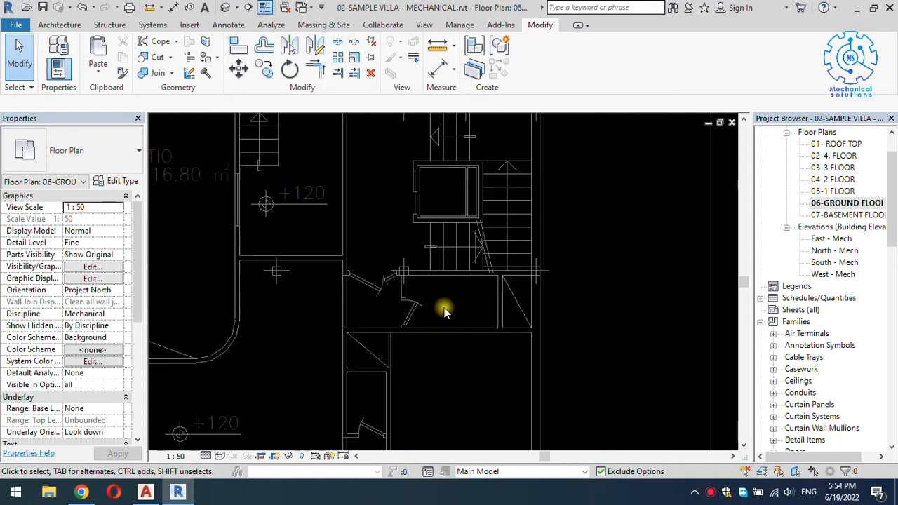
scroll(447, 303, down, 2)
middle_drag(456, 304, 507, 343)
scroll(521, 194, up, 2)
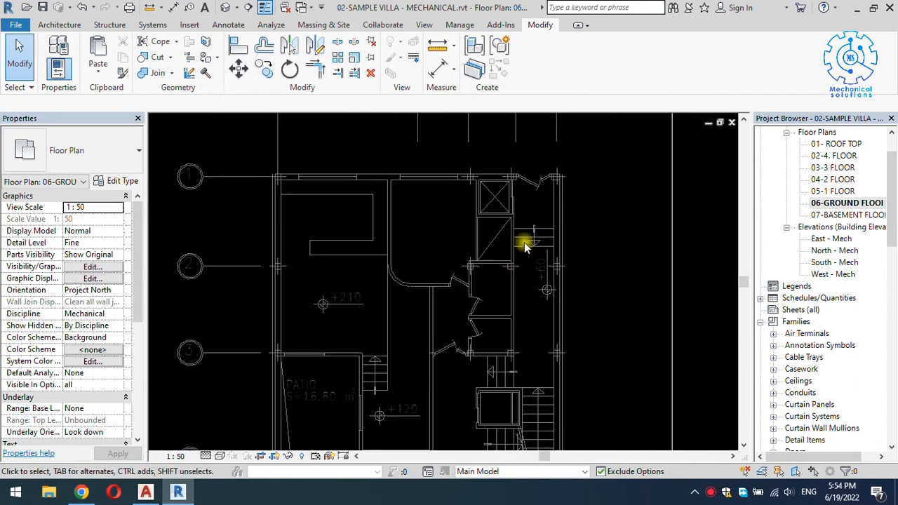
scroll(525, 245, up, 2)
scroll(415, 280, down, 2)
middle_drag(416, 331, 464, 150)
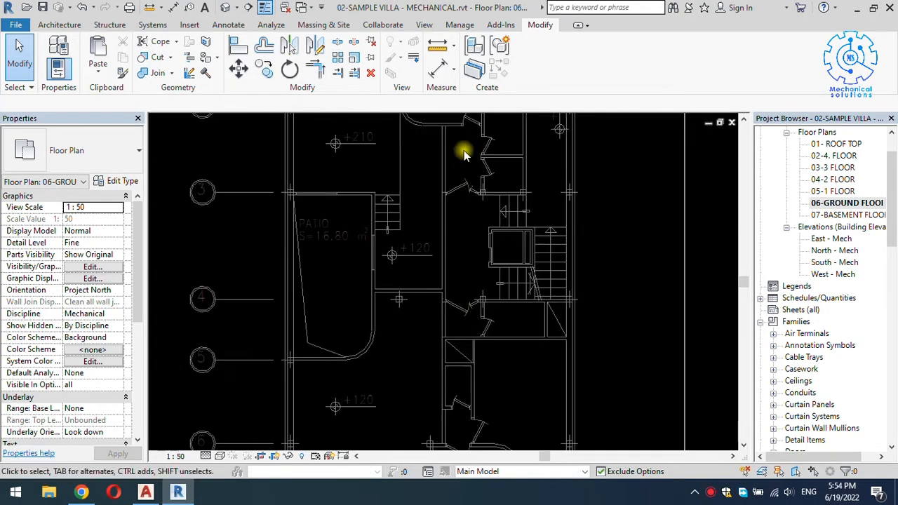
scroll(446, 207, down, 1)
middle_drag(473, 278, 421, 280)
scroll(393, 316, down, 2)
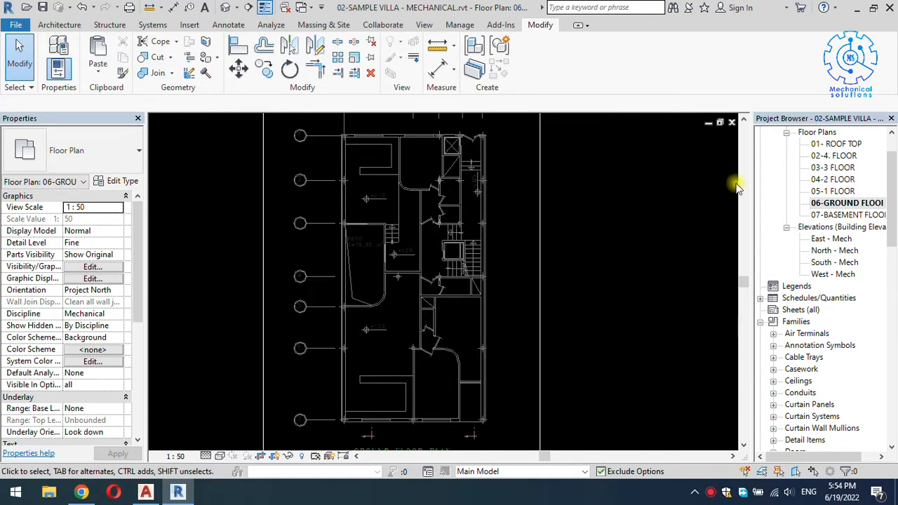
click(847, 214)
double_click(847, 214)
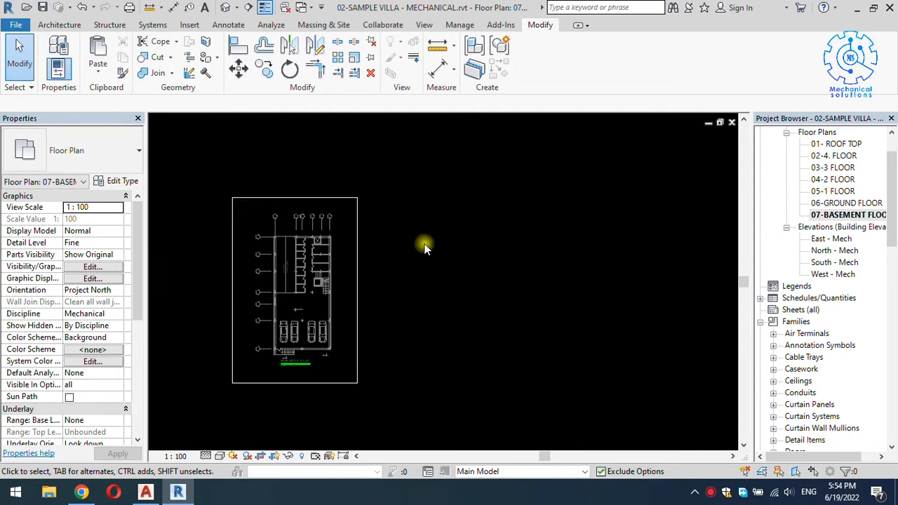
Examine the basement floor plan's storage rooms, ramp, stairs, elevator and parking area
scroll(313, 286, up, 5)
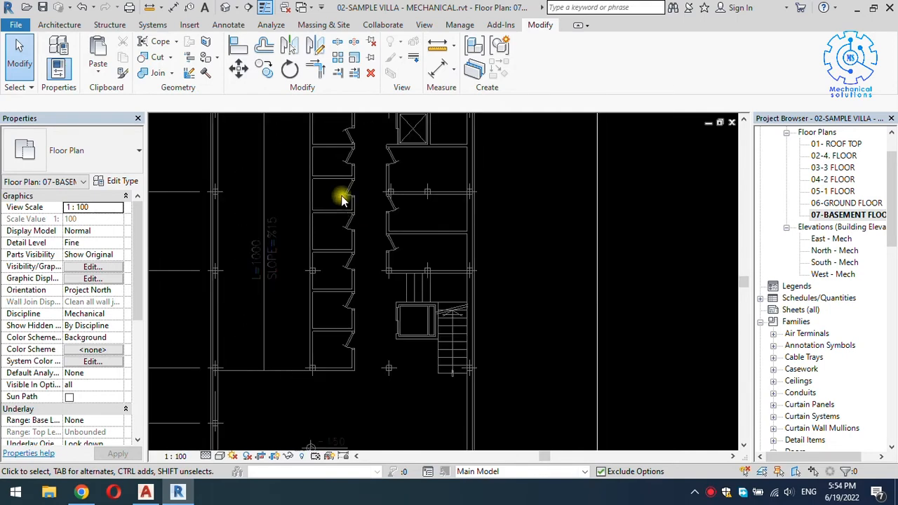
middle_drag(333, 150, 329, 313)
middle_drag(362, 273, 367, 119)
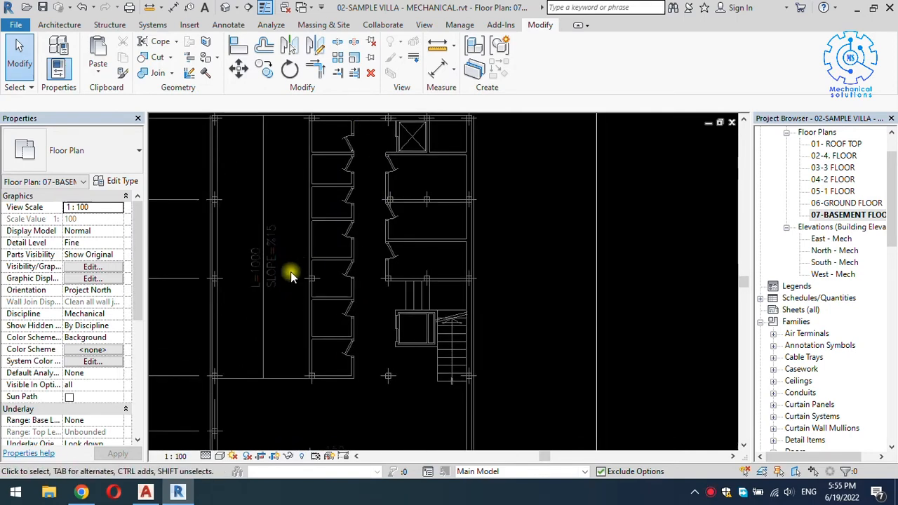
middle_drag(290, 271, 351, 208)
scroll(333, 242, down, 1)
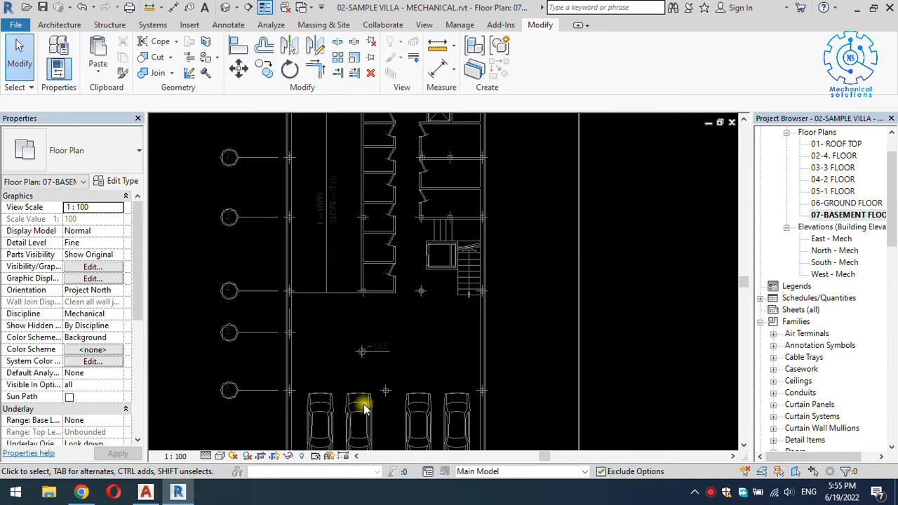
middle_drag(379, 389, 371, 324)
scroll(395, 319, down, 1)
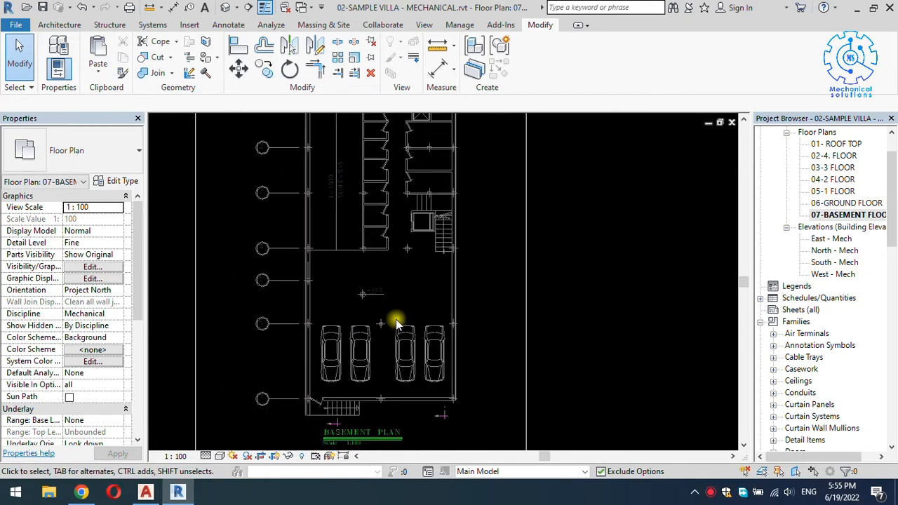
middle_drag(415, 206, 400, 313)
middle_click(401, 307)
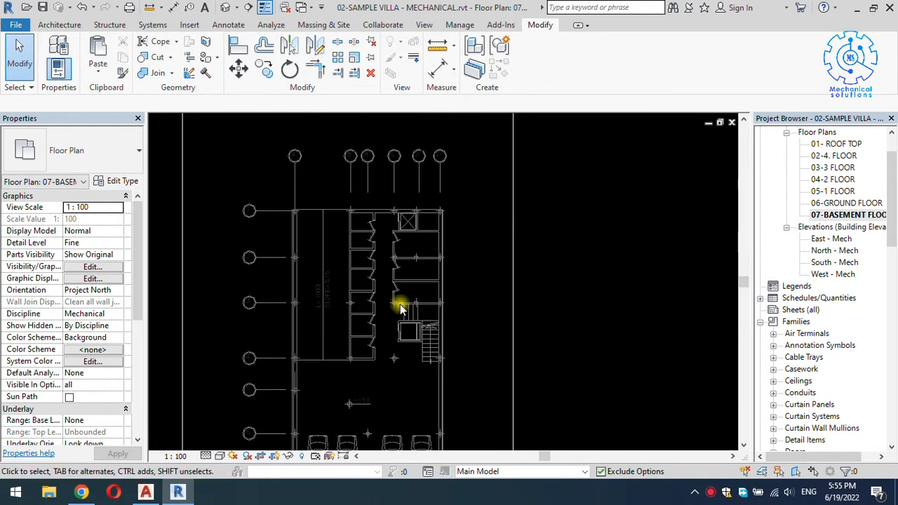
middle_click(400, 306)
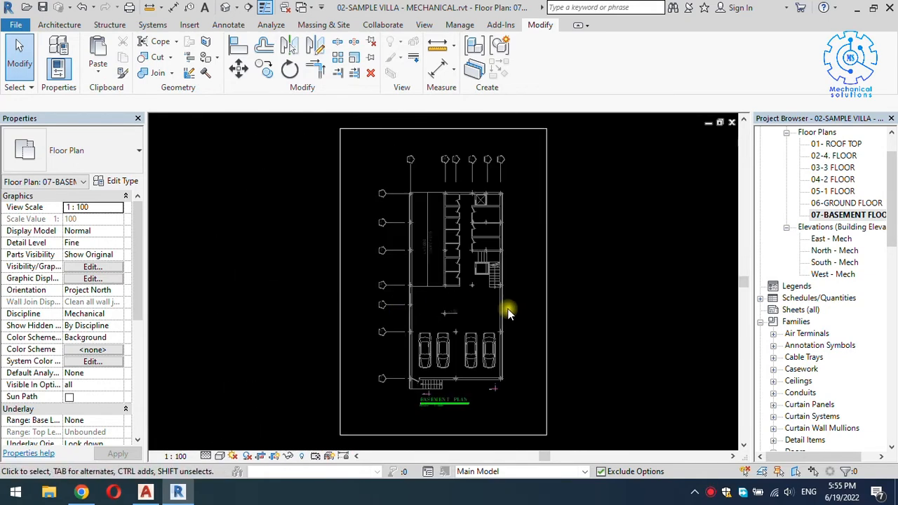
Open the 05-1 FLOOR plan and show the WC and shower room beside the stairs
double_click(832, 191)
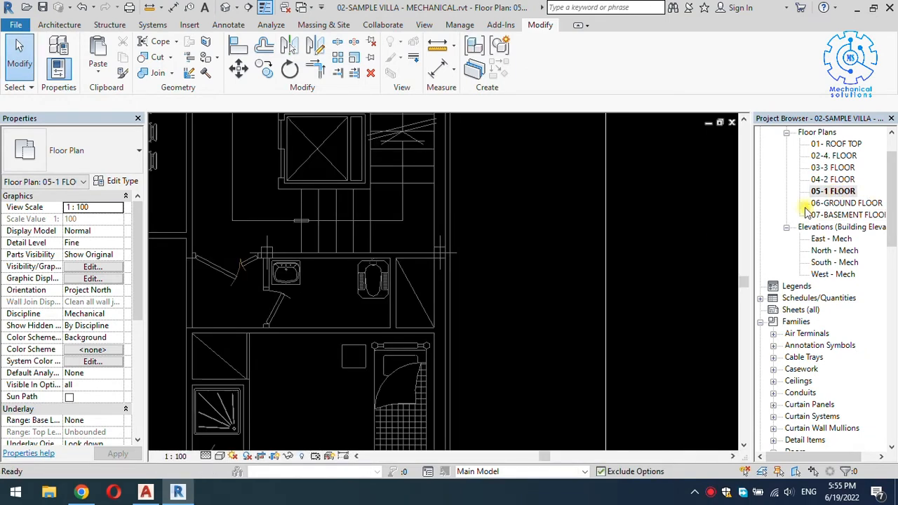
scroll(317, 314, down, 1)
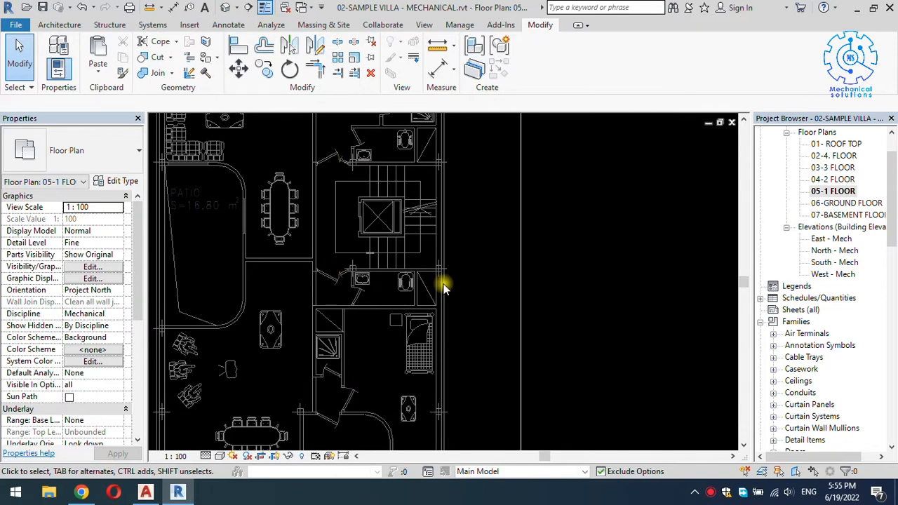
scroll(467, 298, down, 2)
scroll(456, 304, up, 3)
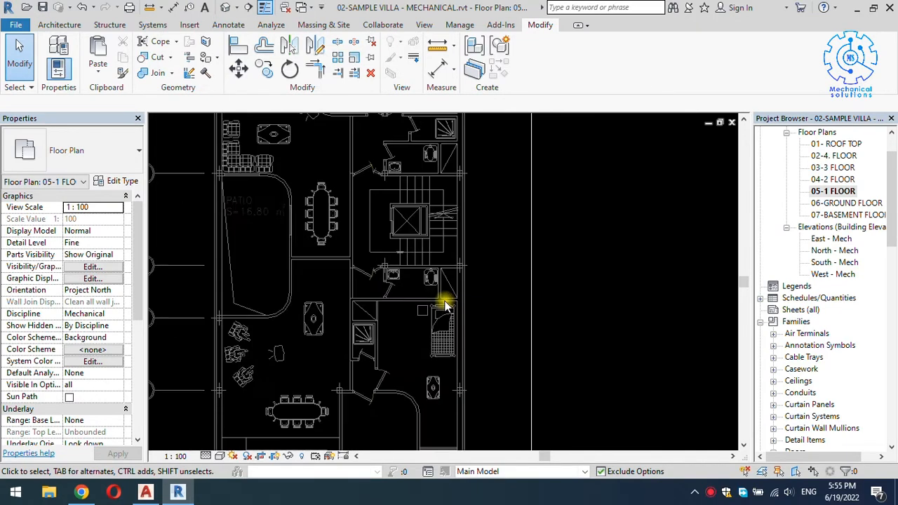
scroll(462, 303, up, 1)
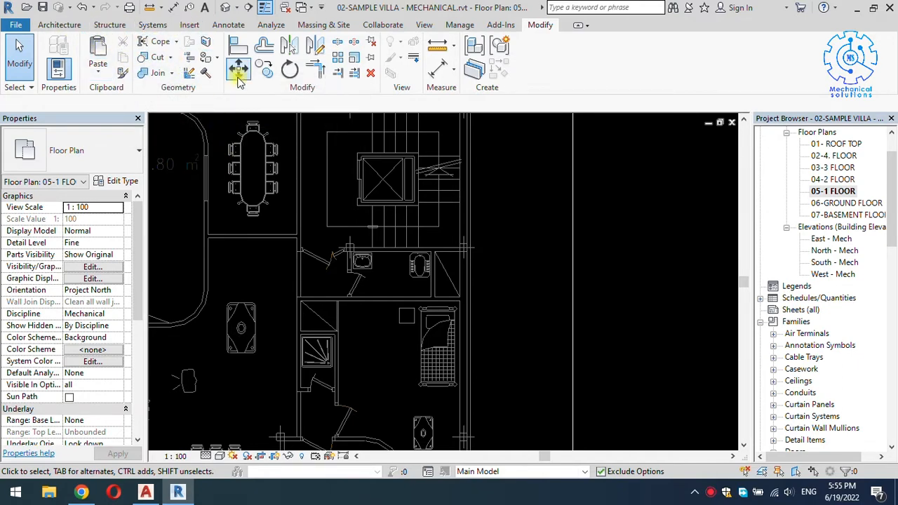
Place a CIRCULAR DIFFUSER CD-1 air terminal at a 2500 offset in the WC, between the washbasin and the toilet
click(189, 24)
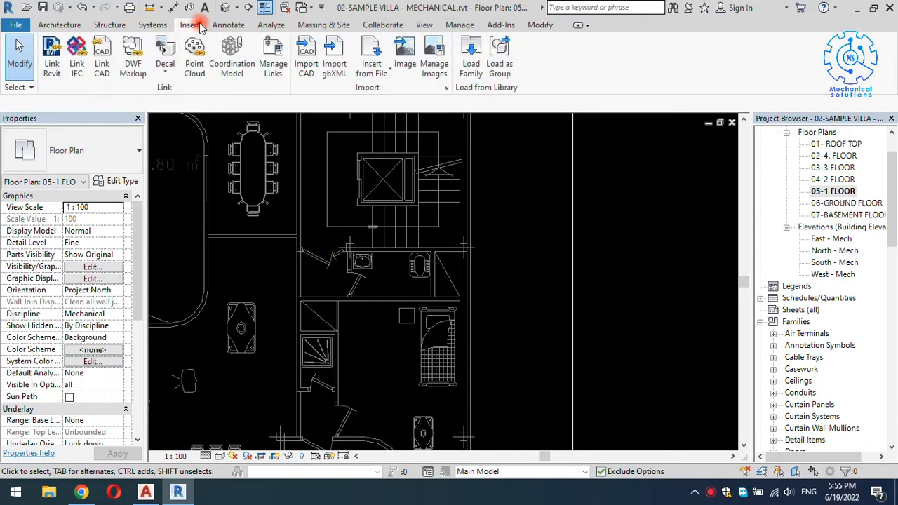
click(225, 26)
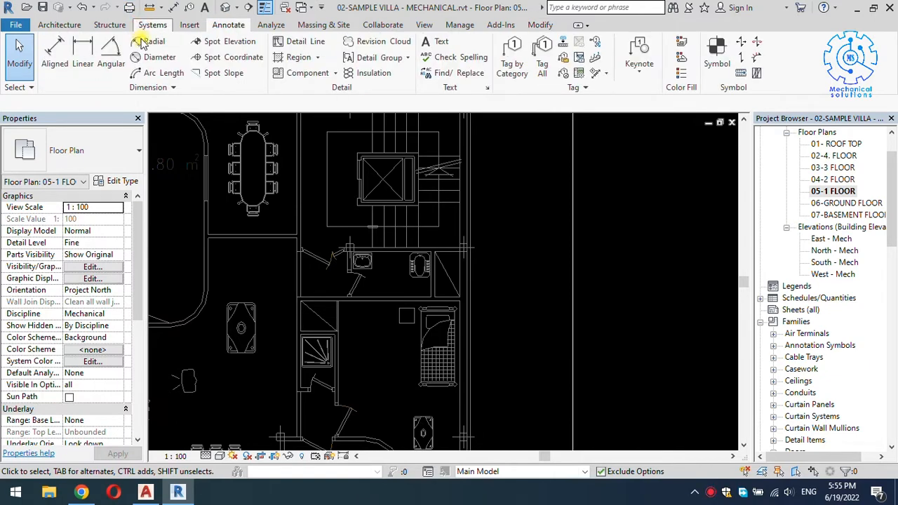
click(149, 26)
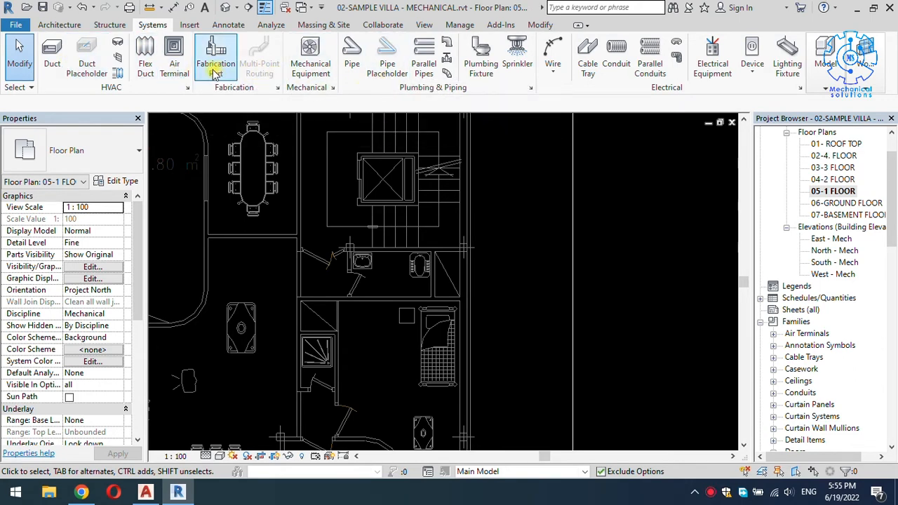
click(174, 56)
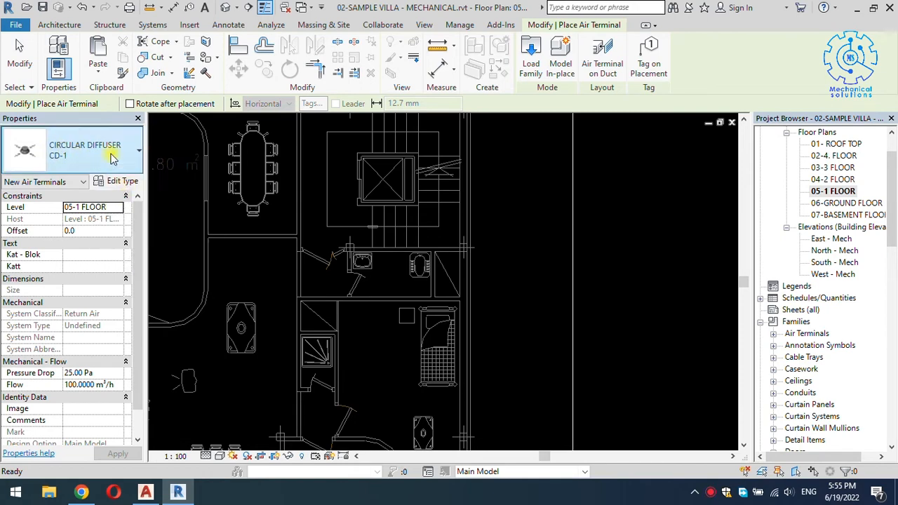
click(101, 232)
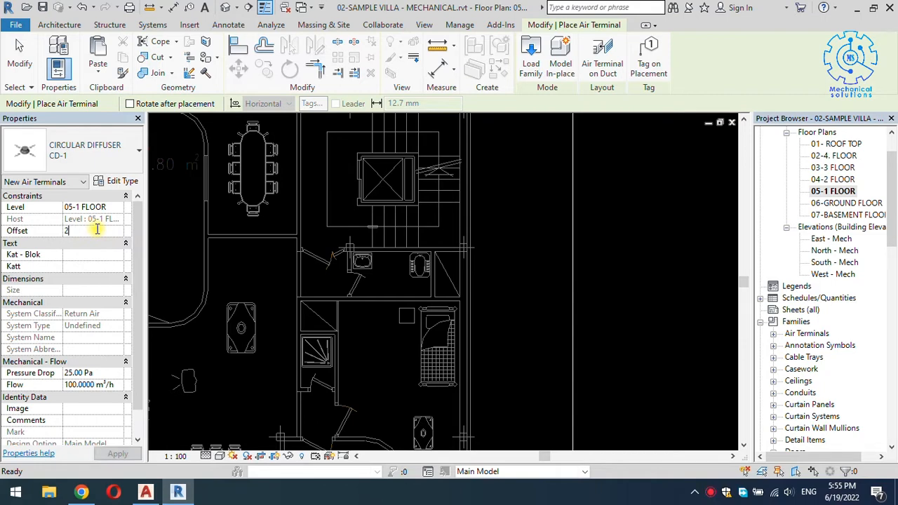
text(500.0)
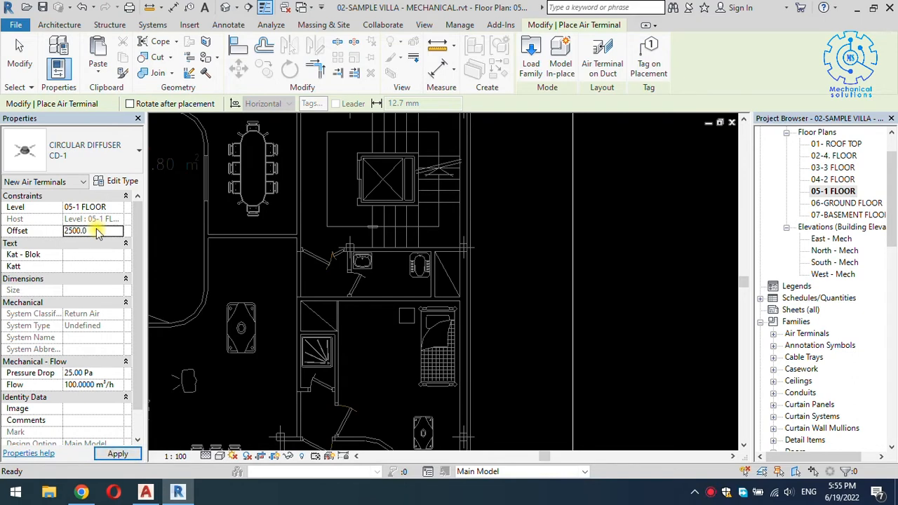
scroll(383, 279, up, 4)
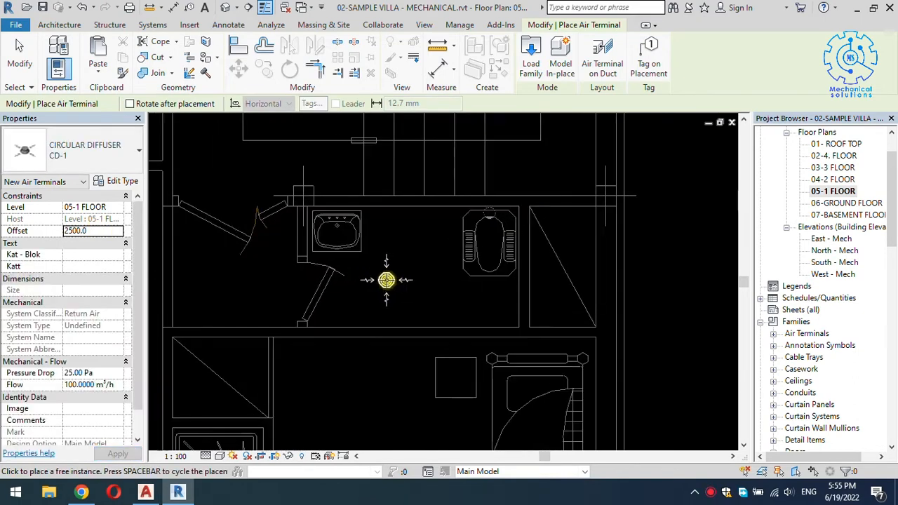
click(415, 268)
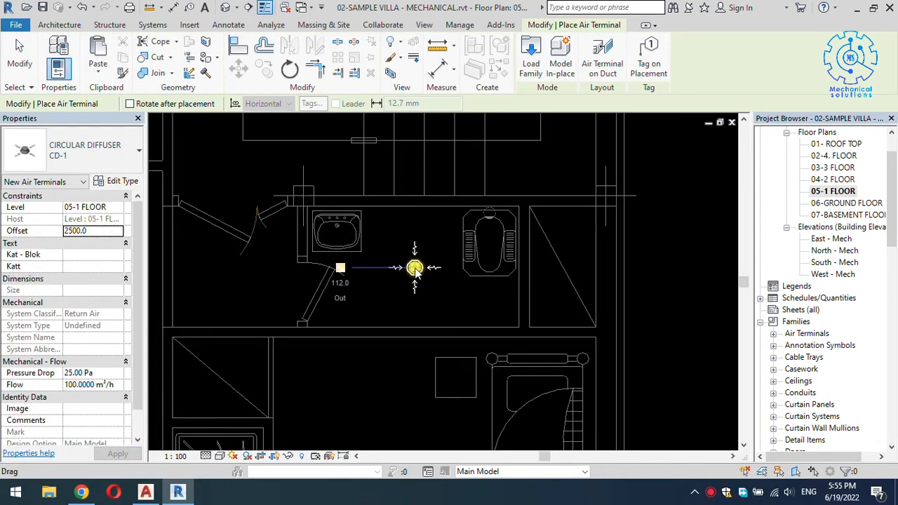
key(Escape)
Copy the WC's circular diffuser into the shower room, over the shower tray
scroll(400, 291, down, 2)
scroll(400, 295, down, 2)
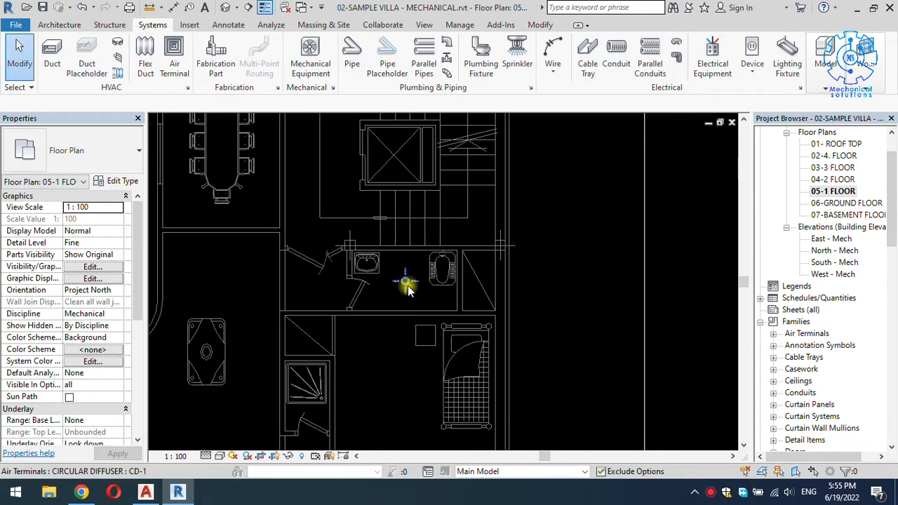
click(405, 282)
key(c)
key(o)
click(404, 281)
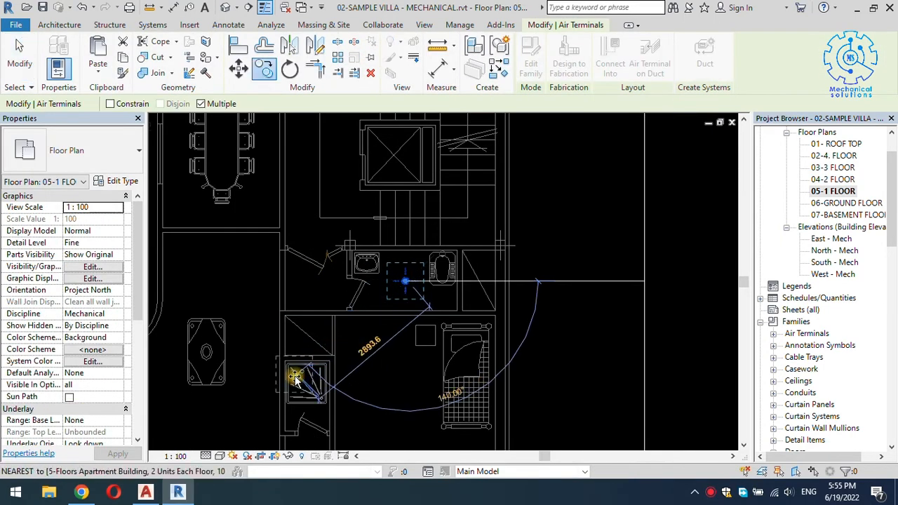
scroll(296, 379, up, 6)
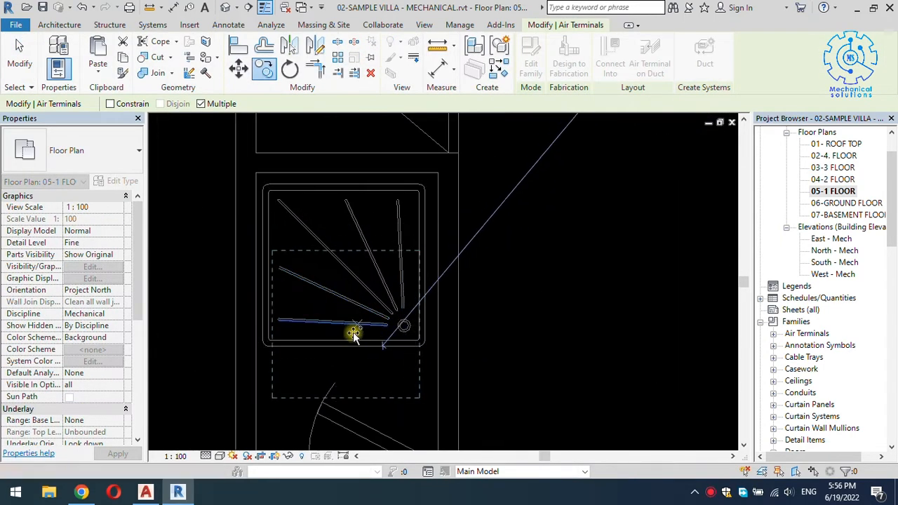
click(352, 322)
key(Escape)
Shift the copied diffuser slightly to centre it over the shower tray
scroll(359, 285, down, 3)
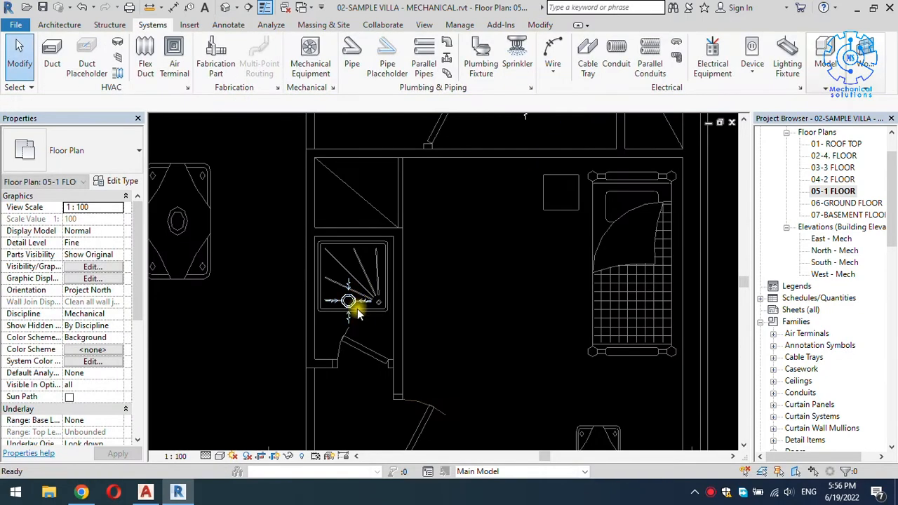
click(354, 317)
drag(354, 317, 355, 315)
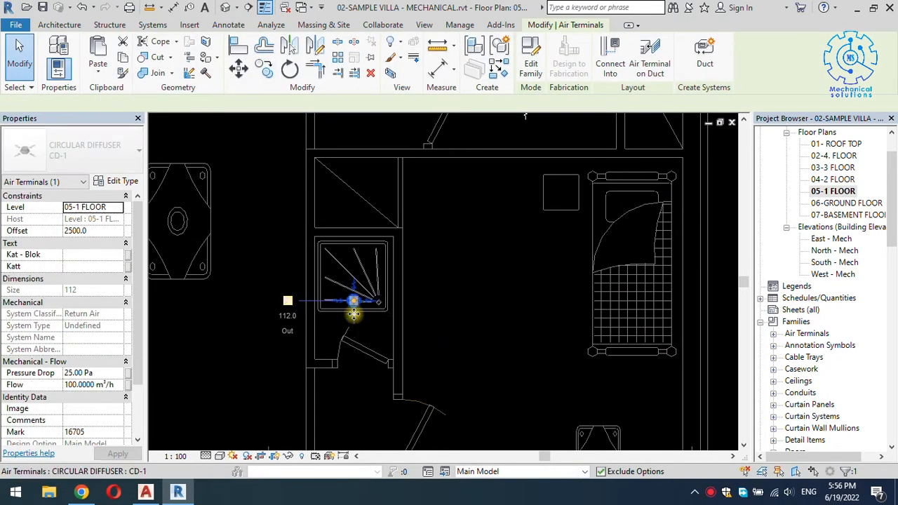
key(Escape)
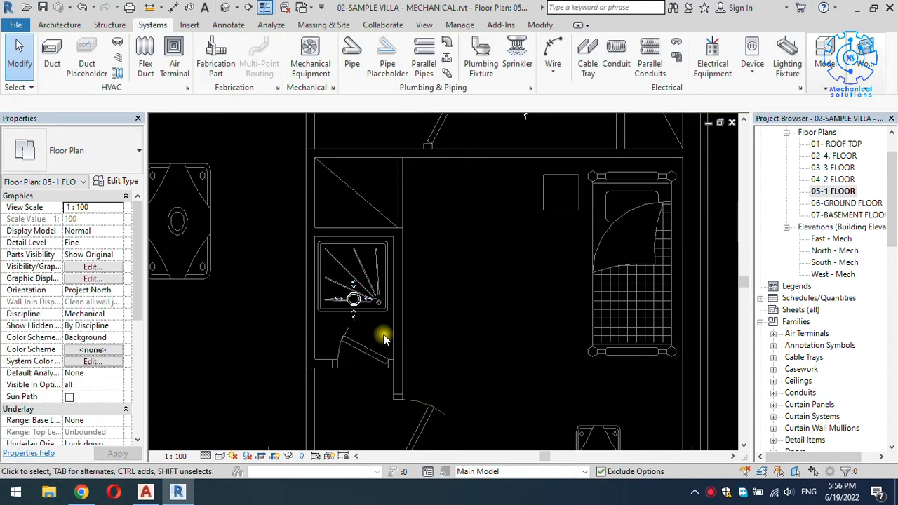
Check the flow and offset properties of the shower room and WC diffusers
middle_drag(357, 300, 482, 185)
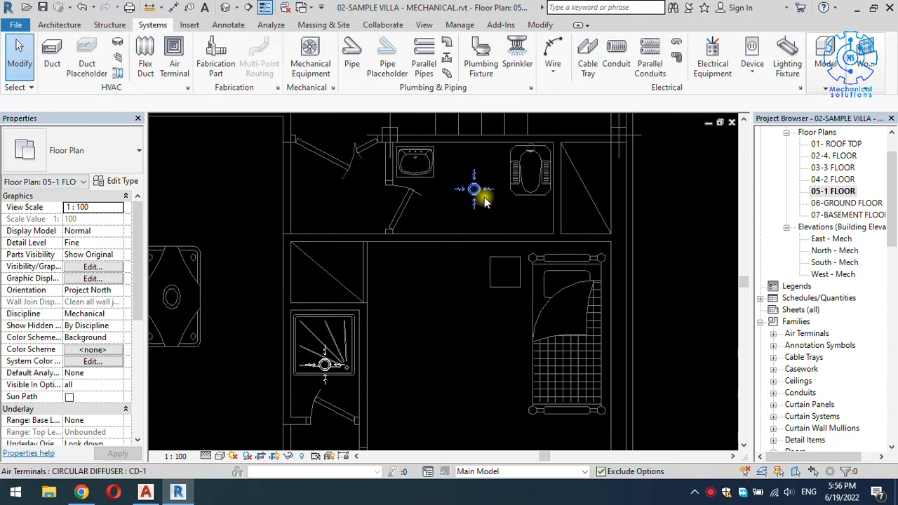
click(342, 369)
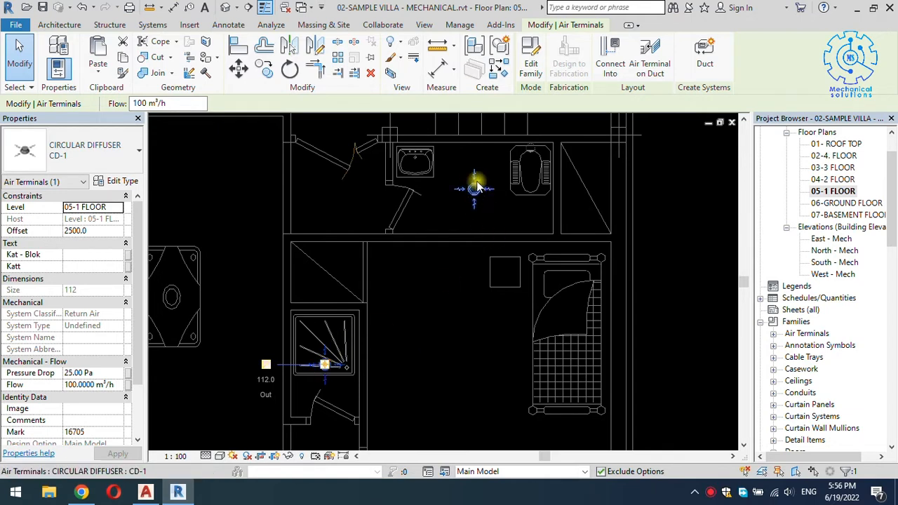
middle_drag(477, 190, 453, 236)
scroll(464, 248, down, 2)
key(Escape)
scroll(437, 304, up, 2)
click(447, 234)
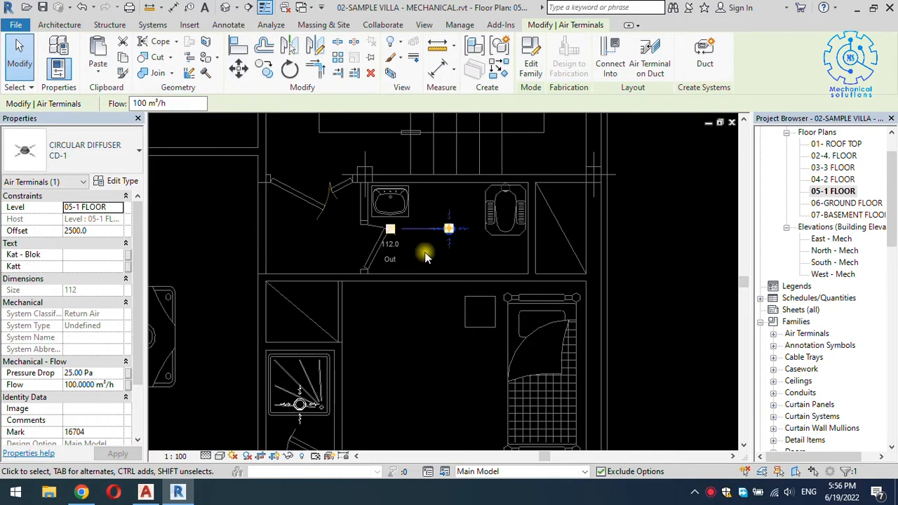
scroll(424, 251, down, 2)
mouse_move(410, 228)
middle_down()
mouse_move(425, 243)
mouse_move(418, 227)
middle_up()
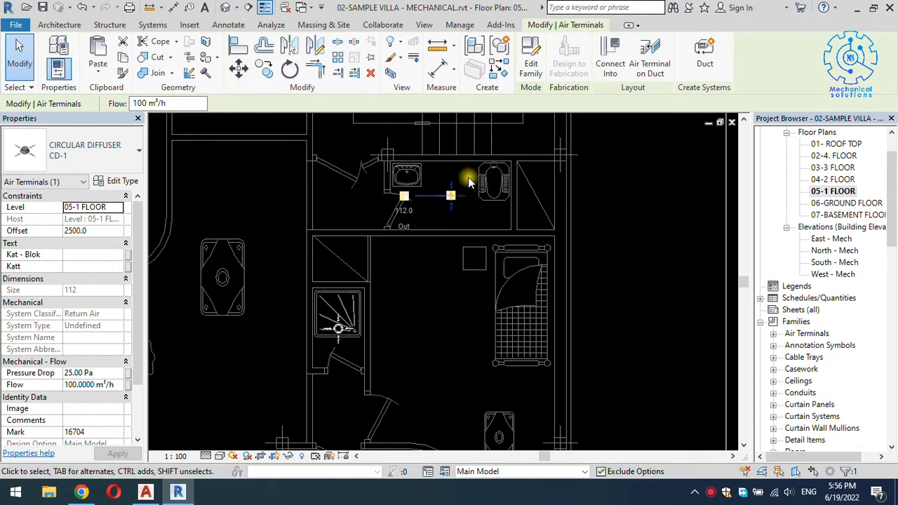
scroll(468, 177, up, 2)
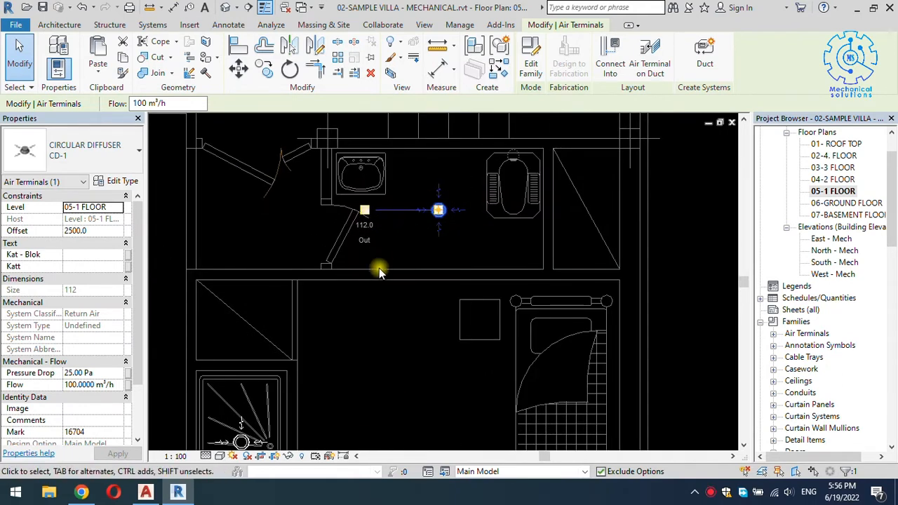
Measure the WC's length along its lower wall with a temporary model line, without keeping the line
click(403, 247)
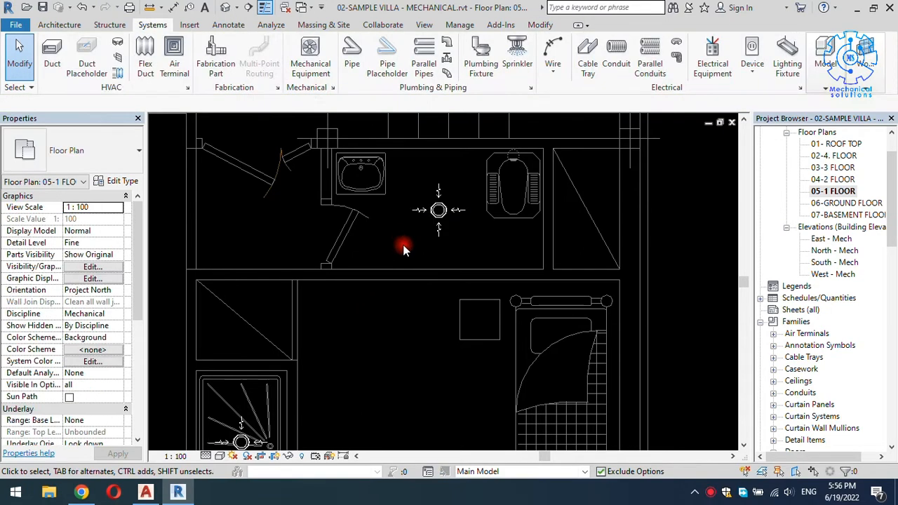
key(l)
key(d)
key(Escape)
key(l)
key(i)
click(543, 269)
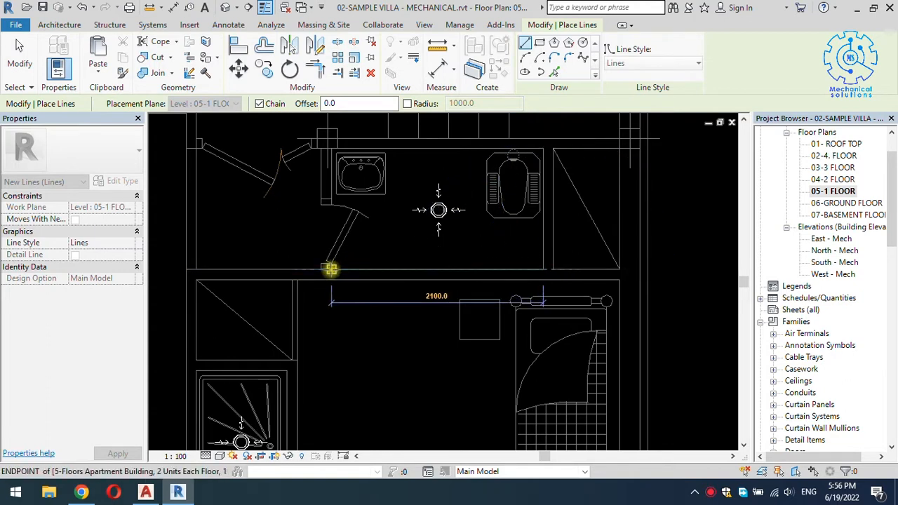
key(Escape)
key(Escape)
Calculate the WC's exhaust airflow in Calculator as 1.2 × 2.1 × 3 × 10
key(super+r)
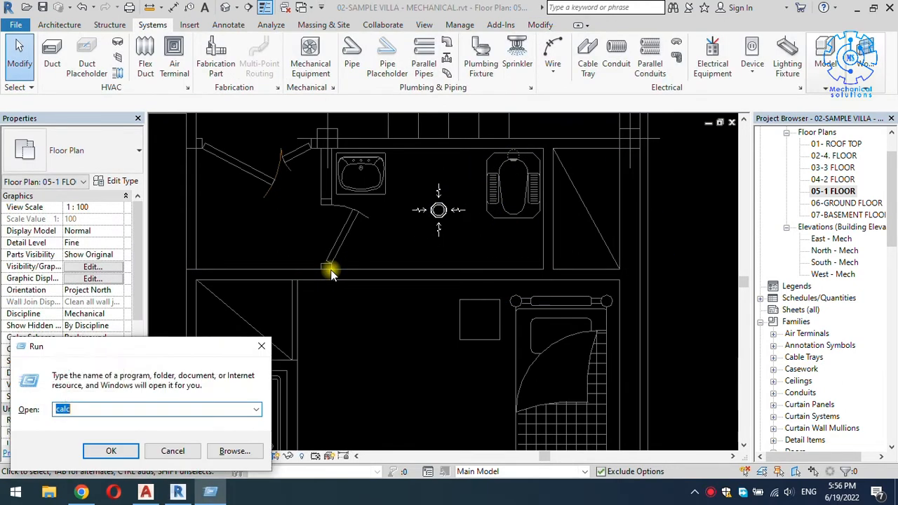
text(CAL)
key(Return)
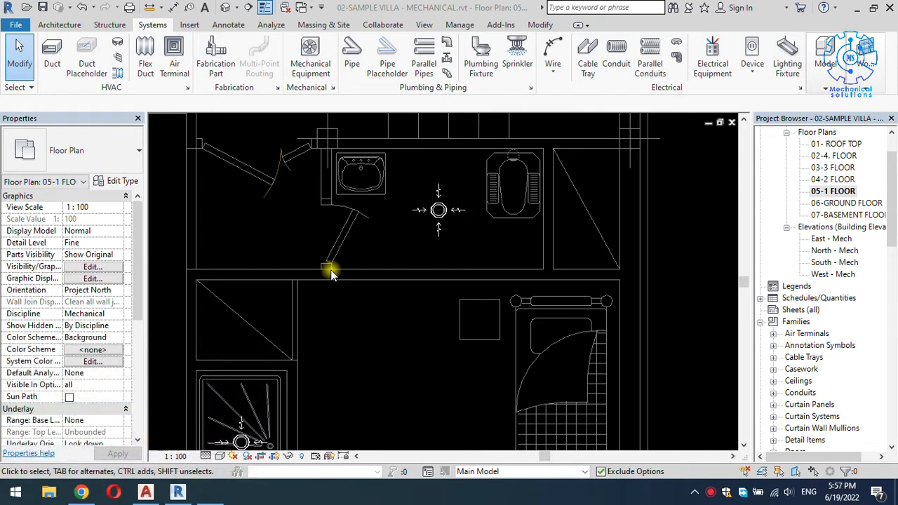
text(1,2)
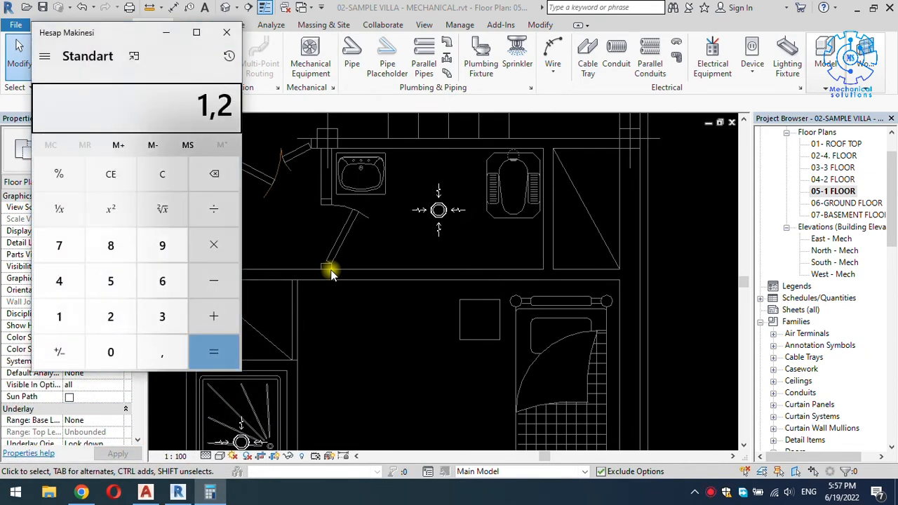
key(asterisk)
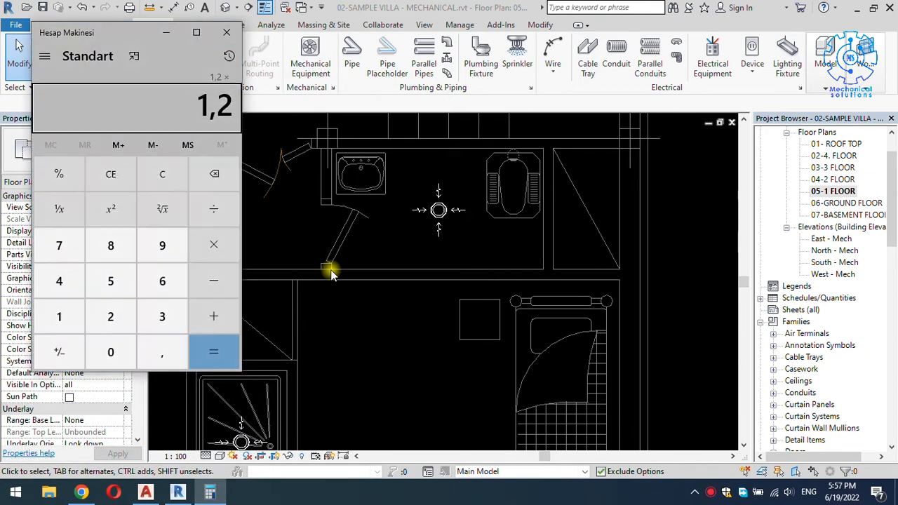
text(2,1)
key(asterisk)
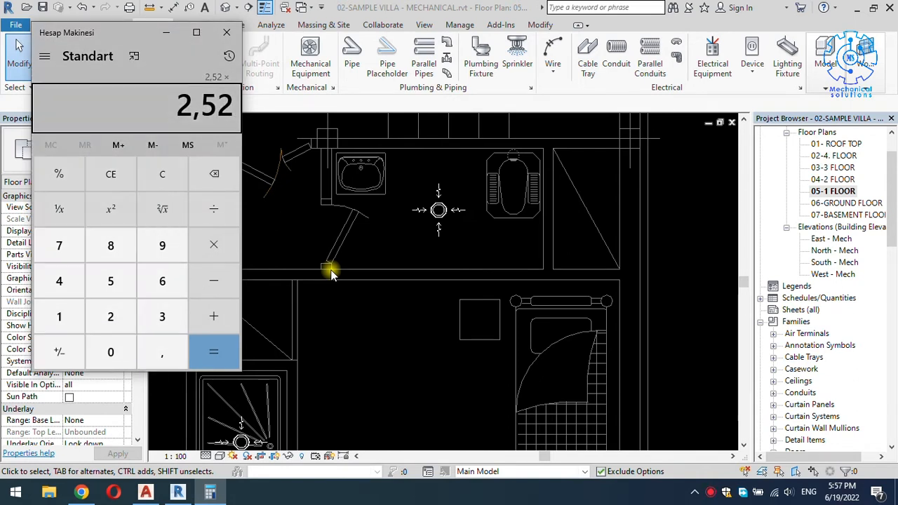
text(3)
key(asterisk)
text(10)
key(Return)
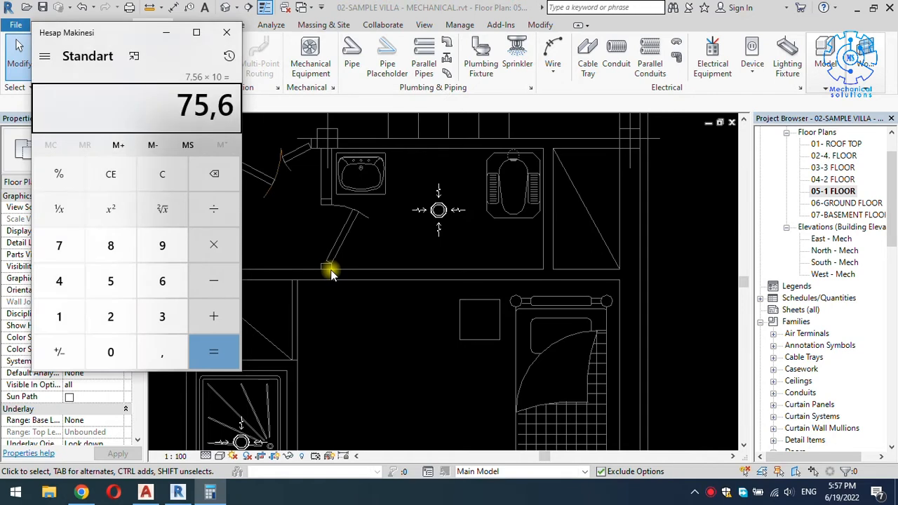
Return to the floor plan and check the flow of the WC's circular diffuser
click(348, 321)
click(436, 209)
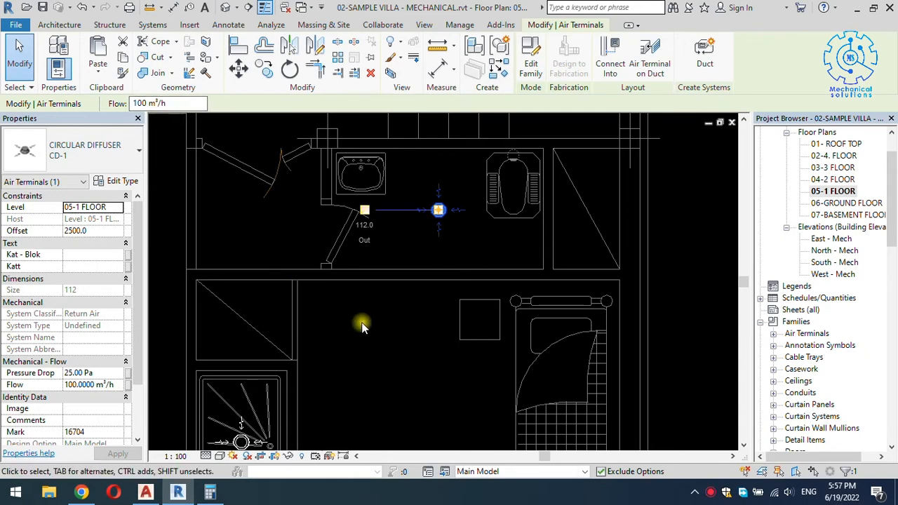
click(411, 325)
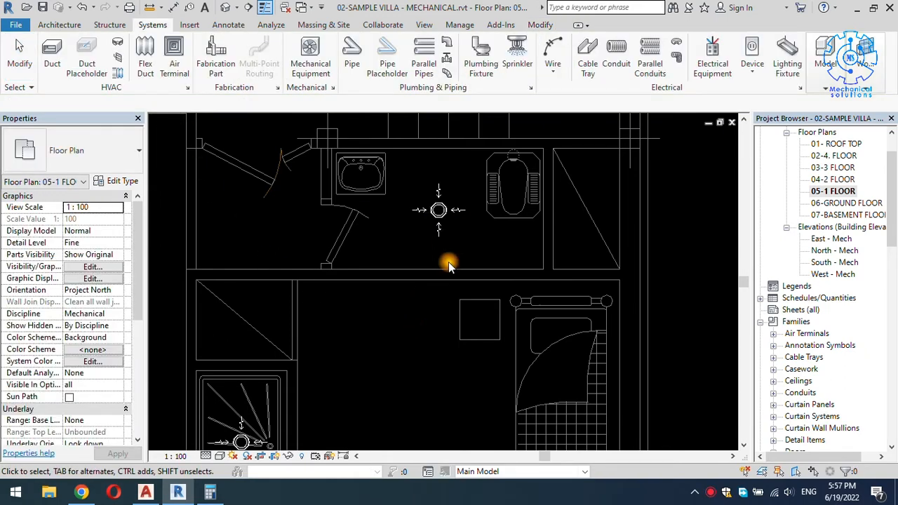
Copy the shower room's circular diffuser into the other unit's WC north of the staircase, between the washbasin and squat toilet
scroll(466, 245, down, 5)
scroll(366, 341, up, 3)
click(357, 343)
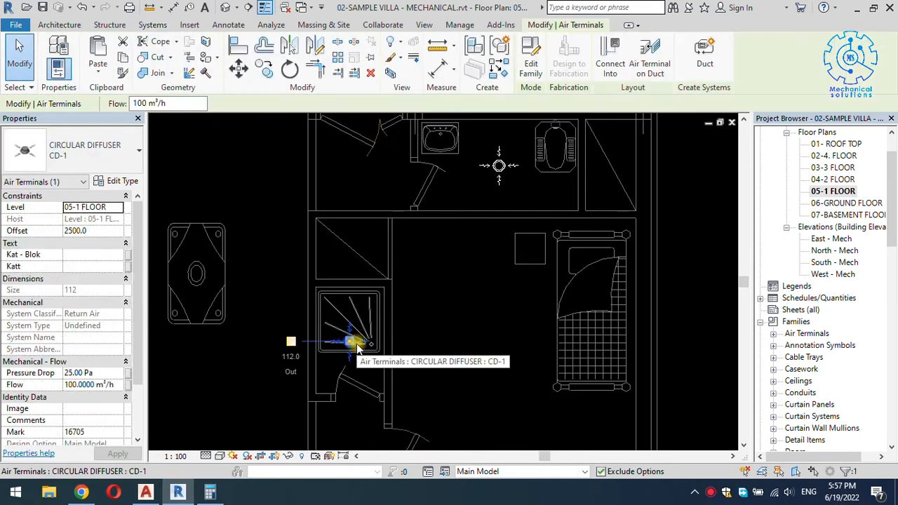
key(Escape)
click(363, 340)
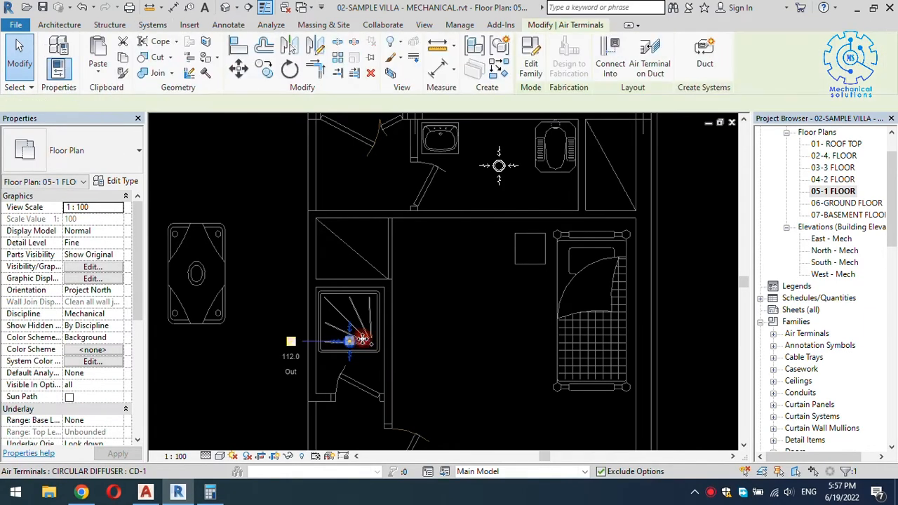
key(c)
key(o)
click(350, 341)
scroll(382, 311, down, 3)
middle_drag(446, 206, 430, 306)
scroll(430, 318, up, 2)
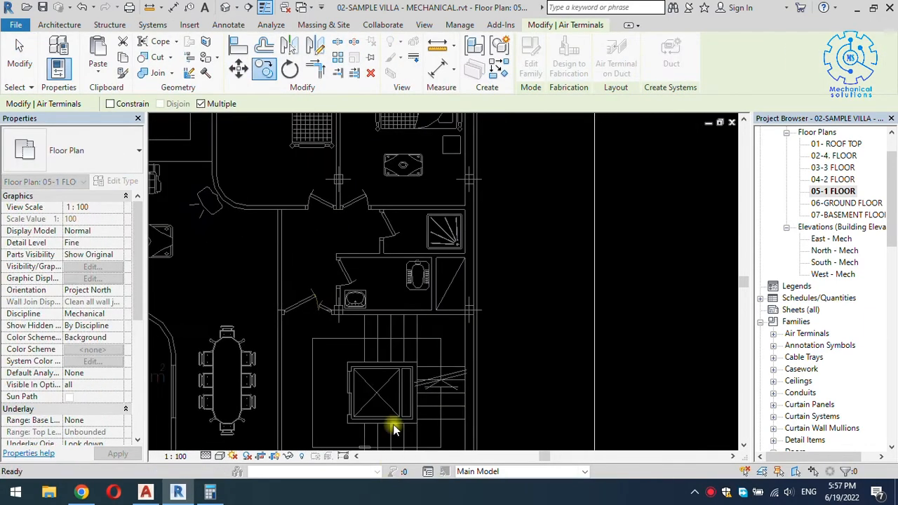
scroll(397, 294, up, 3)
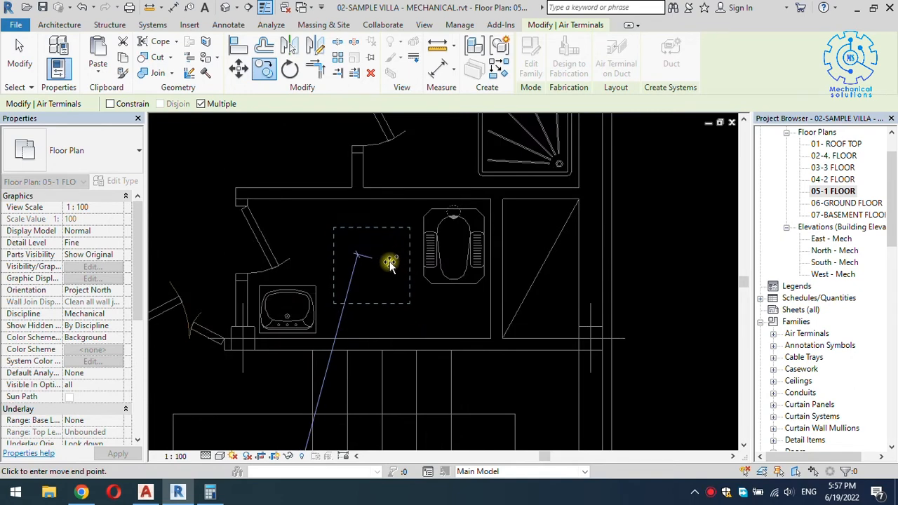
click(391, 259)
key(Escape)
scroll(385, 281, down, 2)
middle_drag(385, 281, 379, 345)
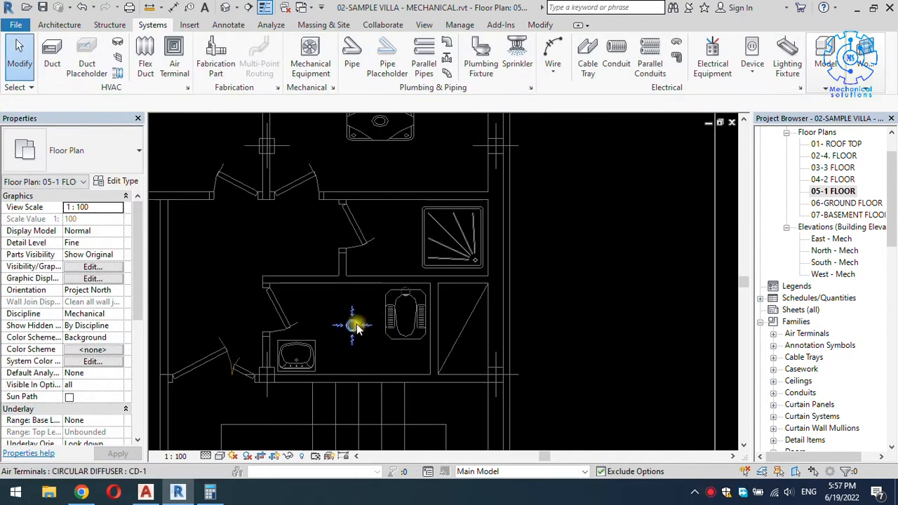
Copy the new WC diffuser into the adjacent shower room, just inside the shower tray's west edge
click(354, 322)
key(c)
key(o)
click(352, 324)
click(434, 238)
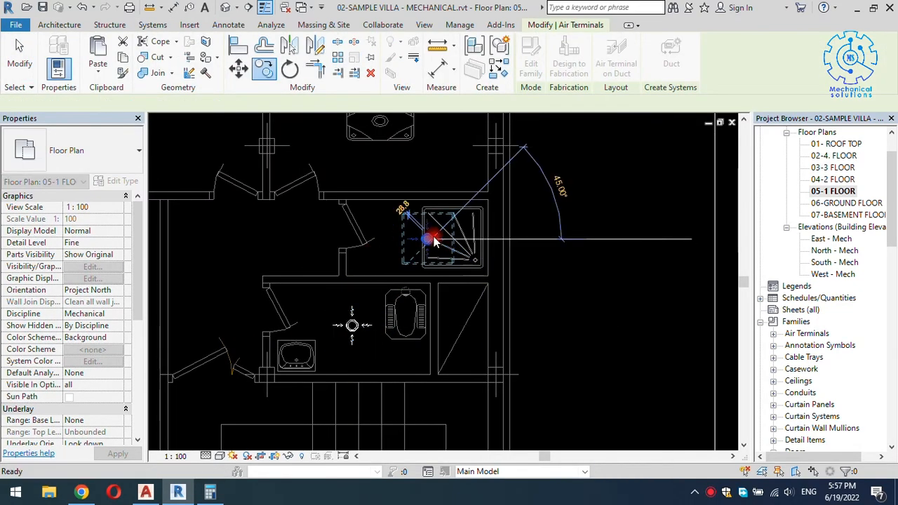
key(Escape)
Nudge the copied shower room diffuser west and slightly north so its centre lies just outside the shower tray
scroll(427, 240, up, 3)
click(426, 241)
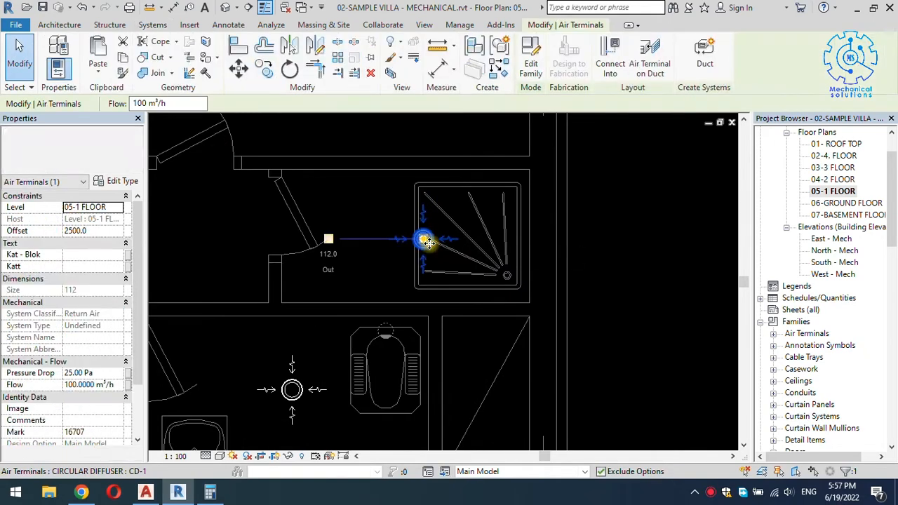
key(Left)
key(Left)
key(Left)
key(Left)
key(Up)
key(Left)
key(Up)
key(Escape)
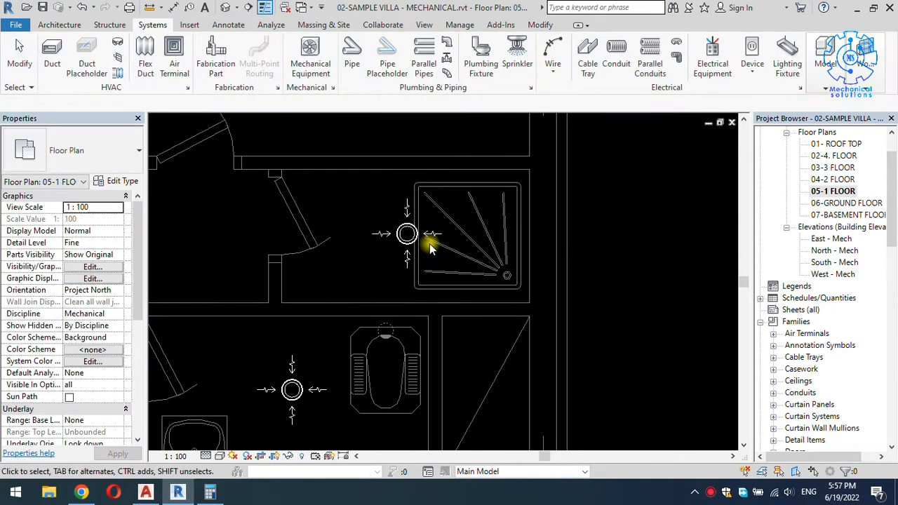
scroll(432, 260, down, 2)
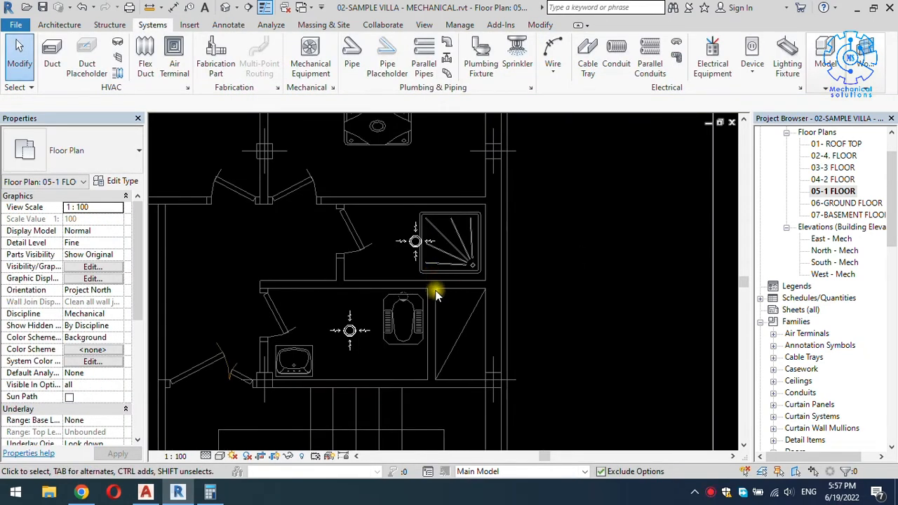
scroll(599, 261, down, 2)
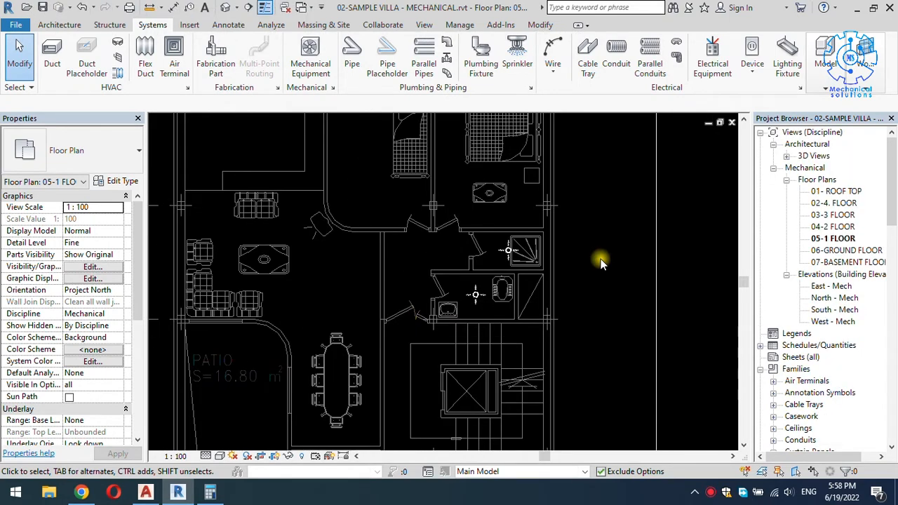
scroll(494, 286, up, 4)
click(458, 314)
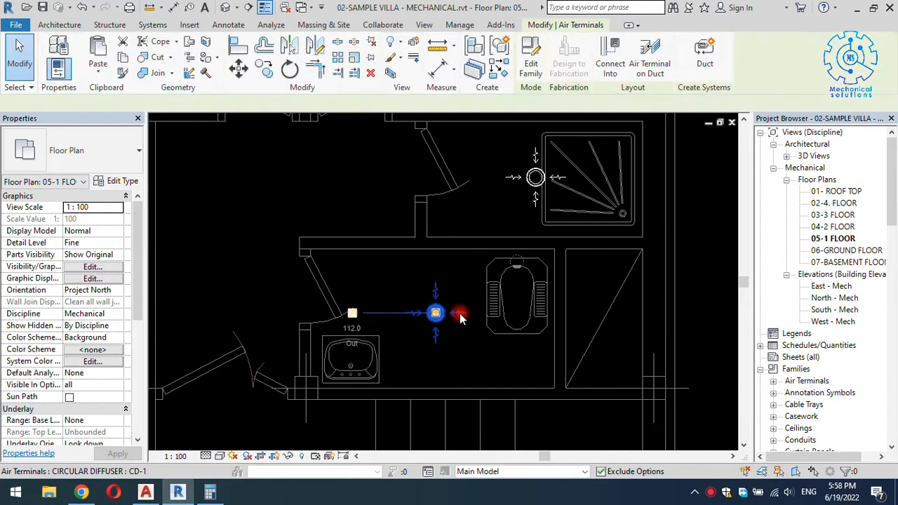
key(Escape)
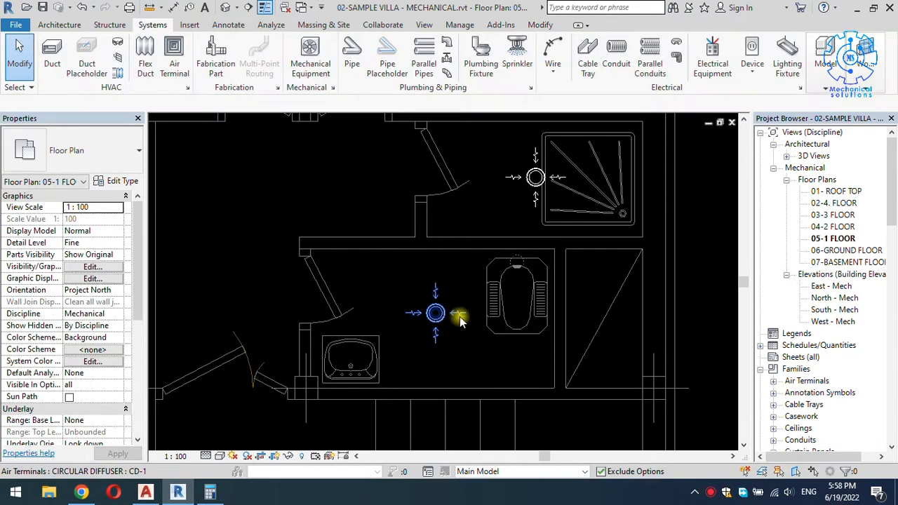
scroll(459, 319, down, 3)
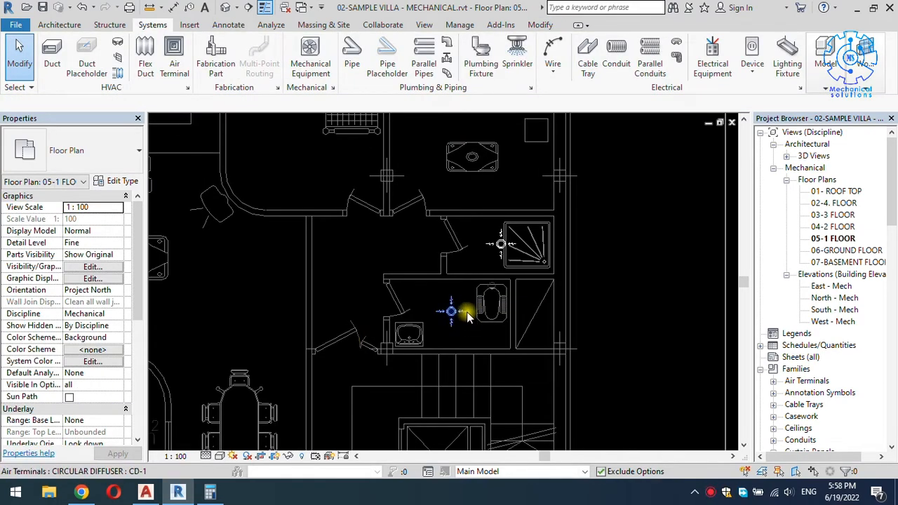
scroll(468, 313, up, 3)
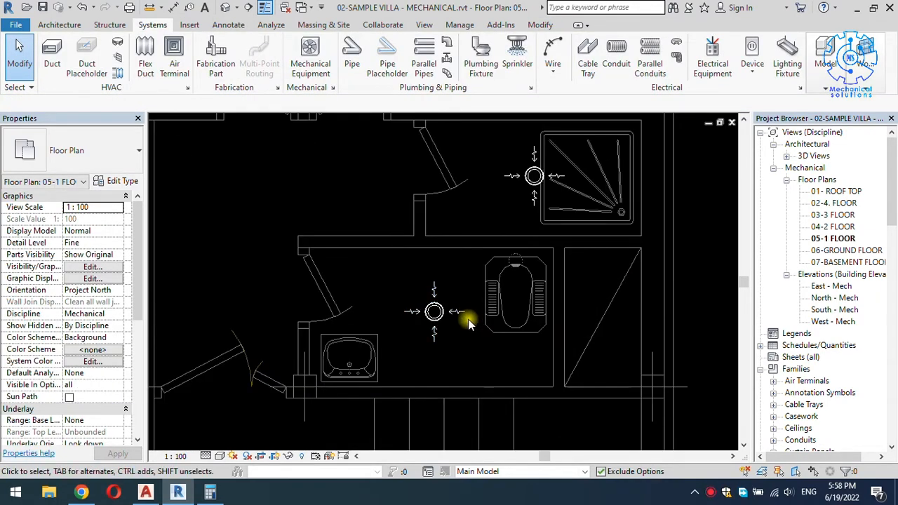
scroll(468, 319, down, 1)
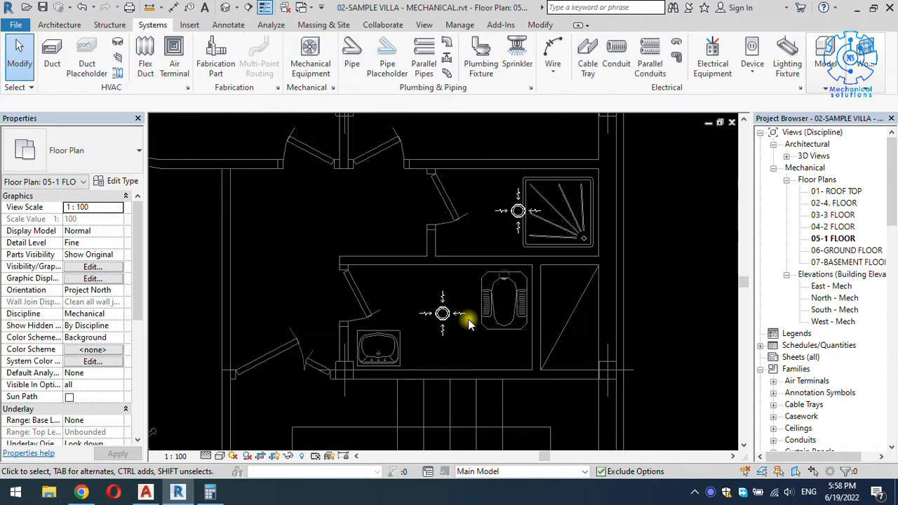
Set up a new rectangular duct of type Radius Elbows / Tees with reference level 05-1 FLOOR and a 3000 mm offset
click(52, 55)
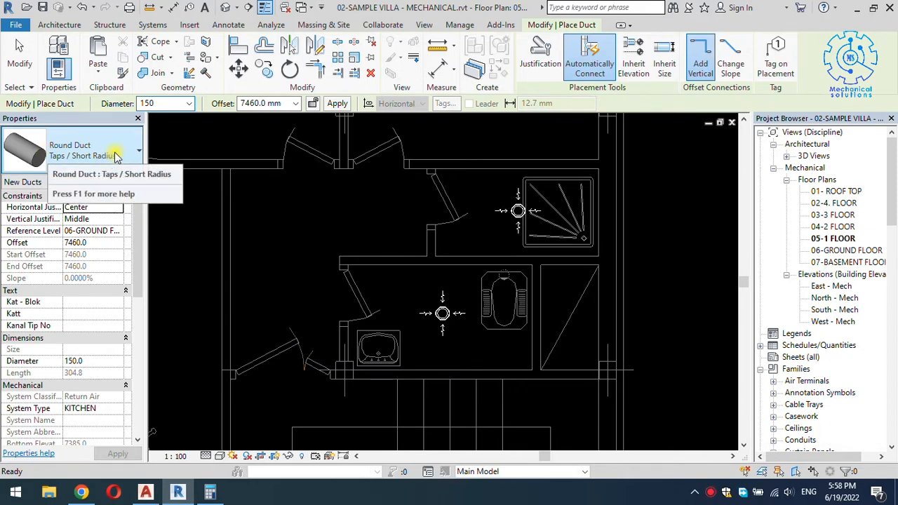
click(70, 146)
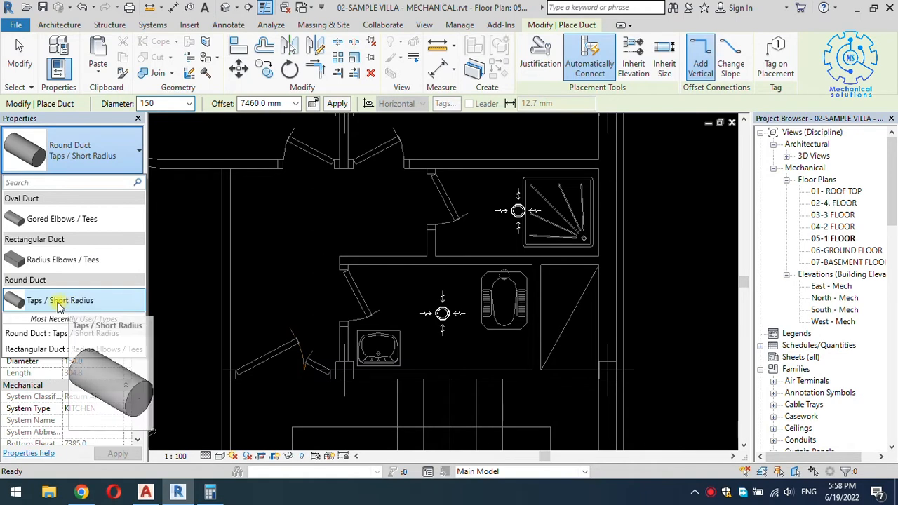
click(69, 261)
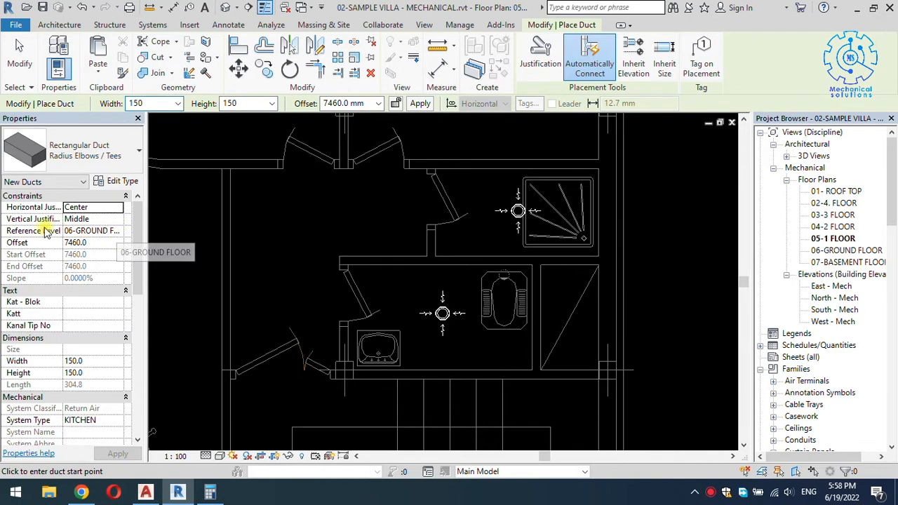
click(114, 232)
click(117, 231)
click(103, 266)
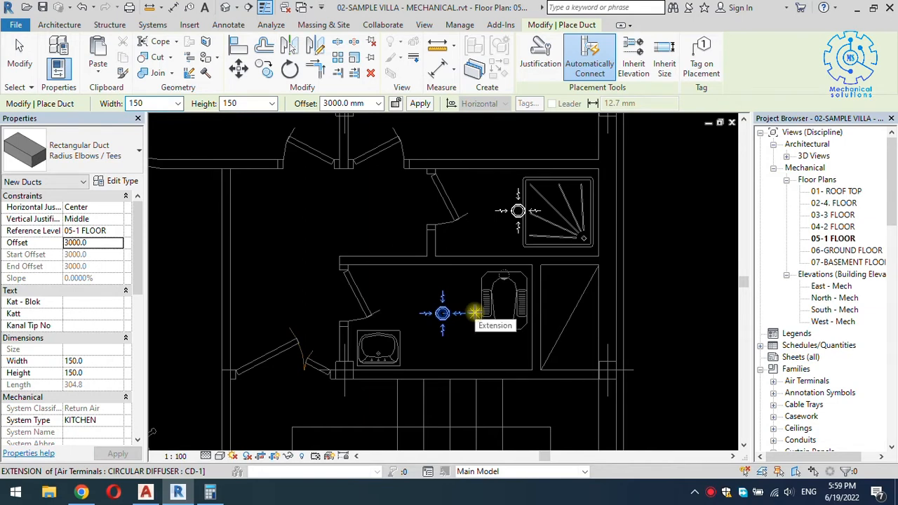
scroll(475, 313, up, 5)
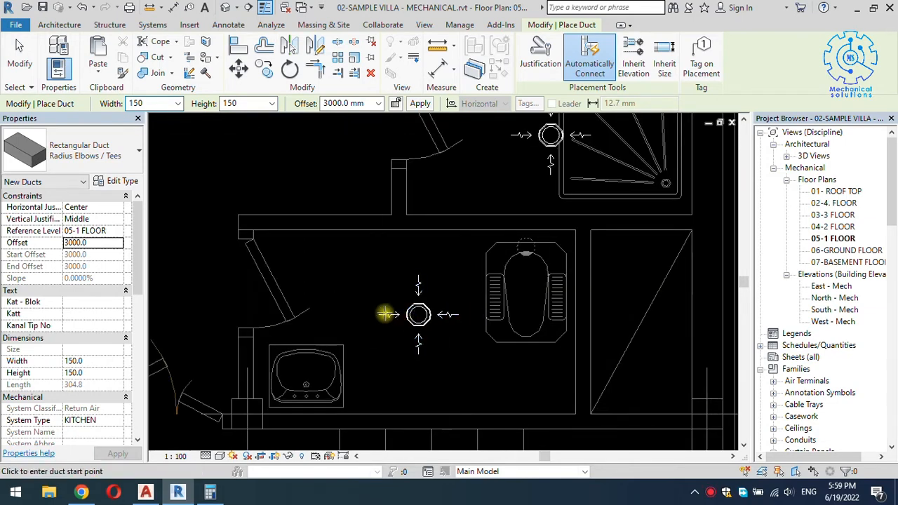
scroll(464, 318, up, 2)
click(464, 315)
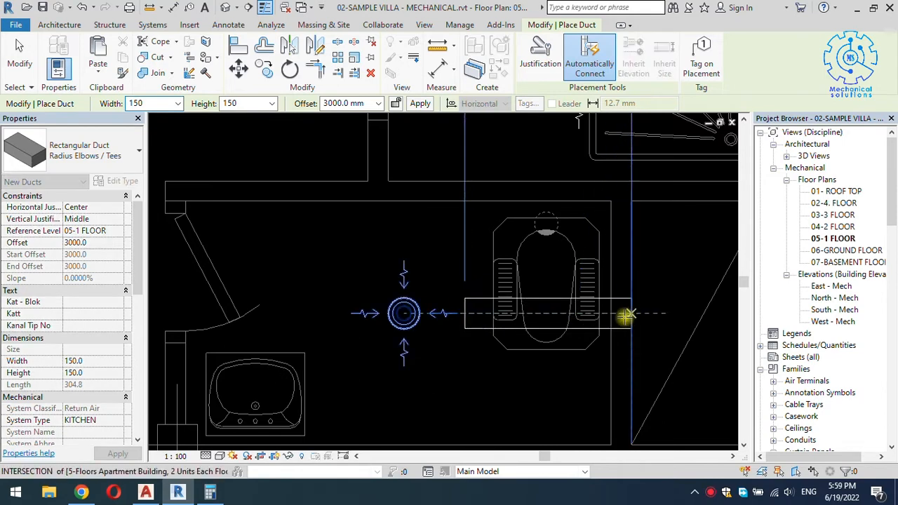
key(Escape)
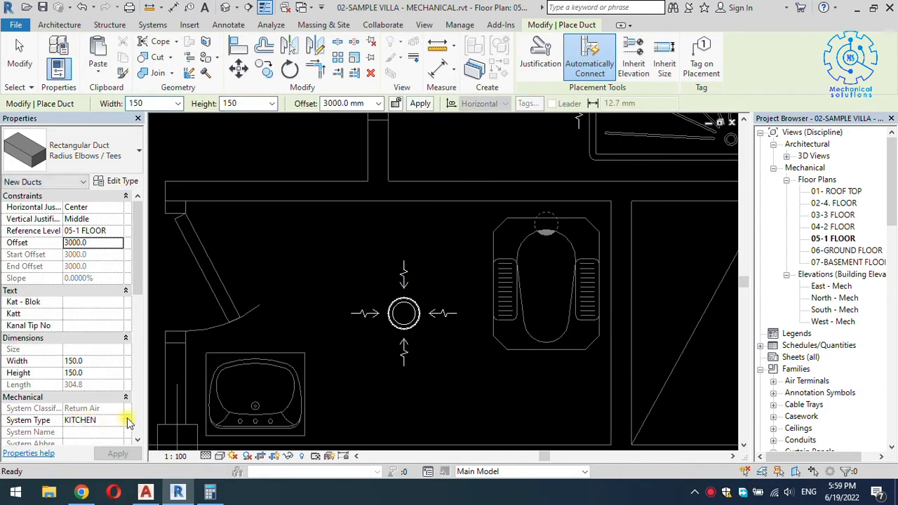
Set the duct's system type to WC and draw a horizontal 150 × 150 mm duct from the squat toilet into the neighbouring shaft, aligned with the diffuser
click(119, 421)
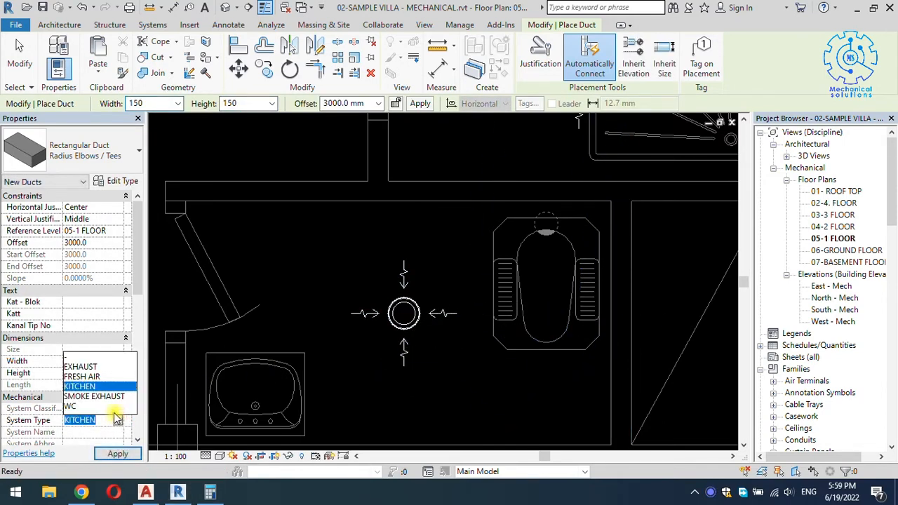
click(71, 408)
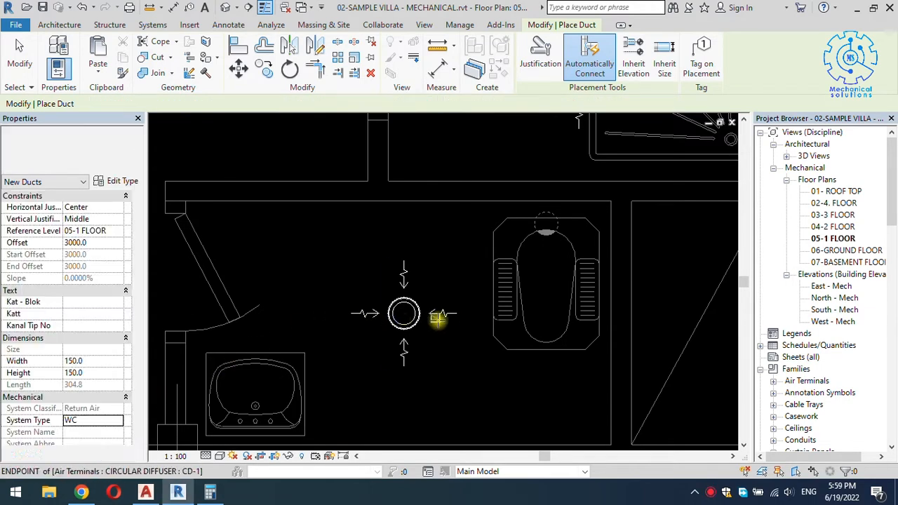
click(483, 314)
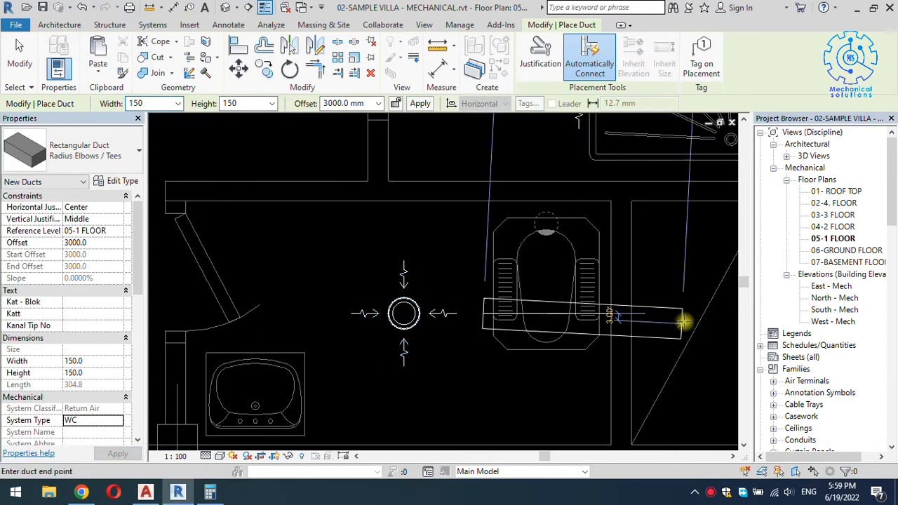
click(687, 314)
key(Escape)
key(Escape)
Try the Wireframe, Hidden Line and Shaded visual styles on the 05-1 FLOOR plan to compare how the WC duct and diffusers display
scroll(534, 297, down, 2)
middle_drag(617, 268, 388, 328)
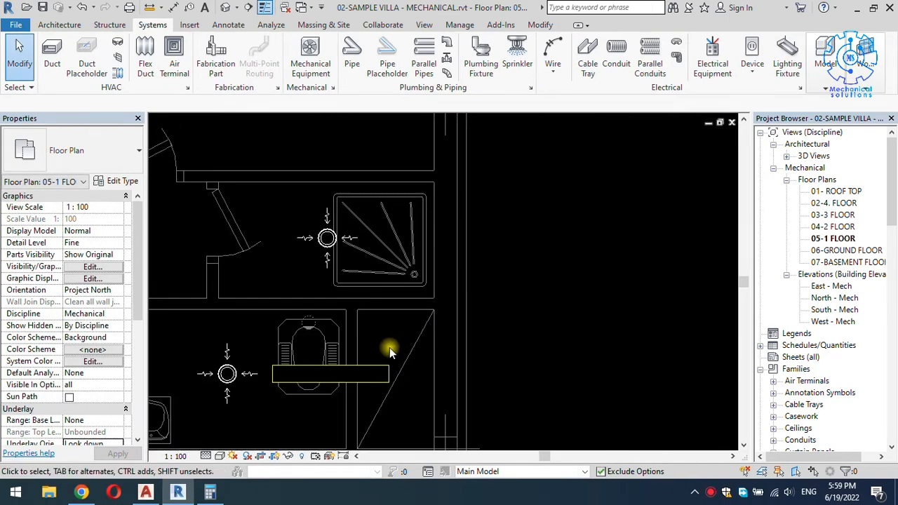
click(218, 456)
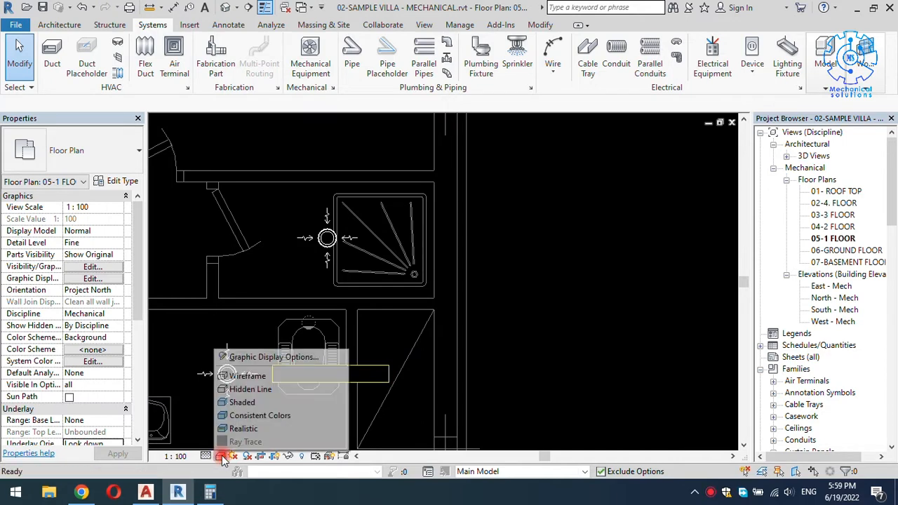
click(247, 377)
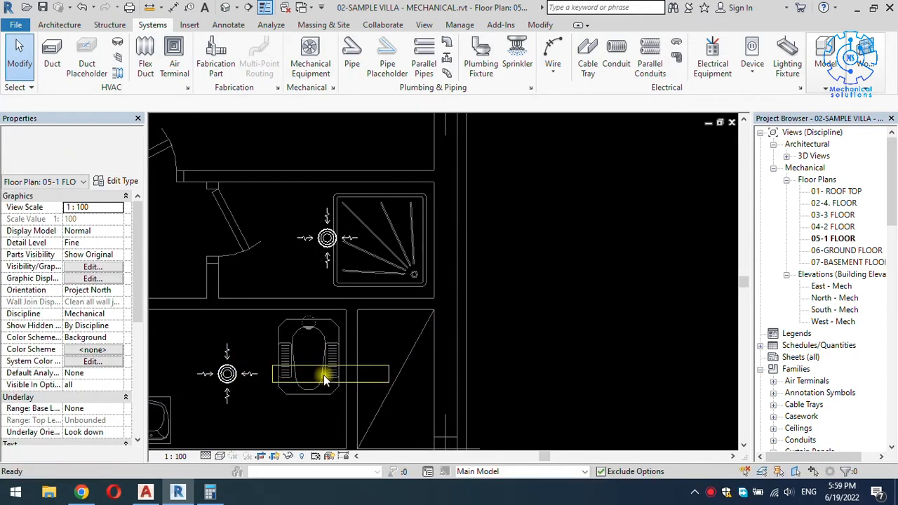
click(219, 457)
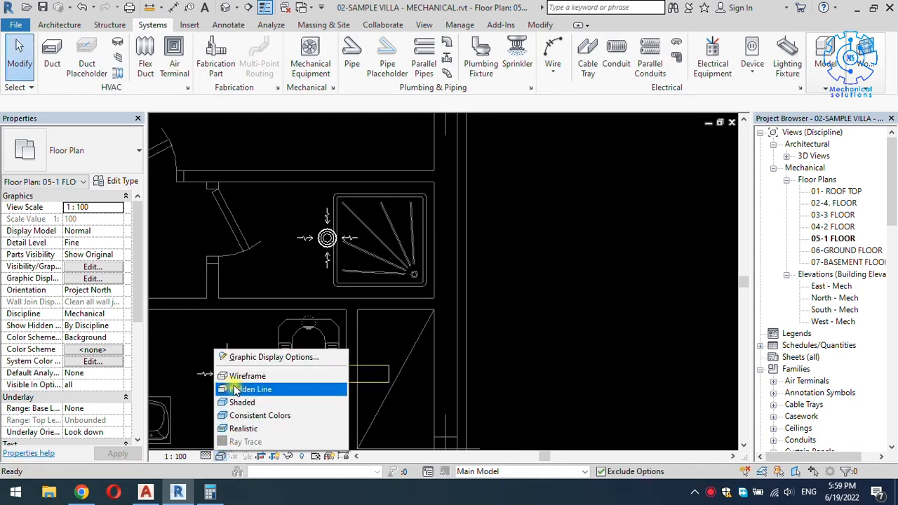
click(231, 387)
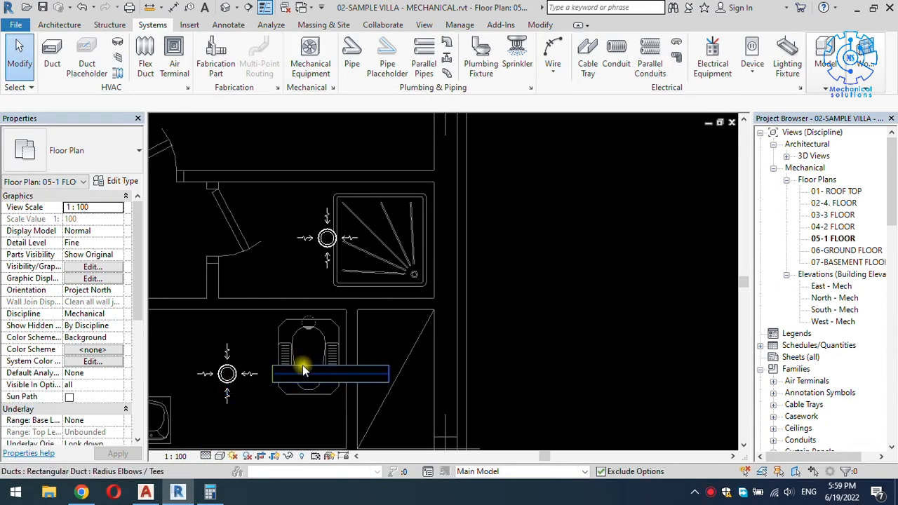
click(220, 456)
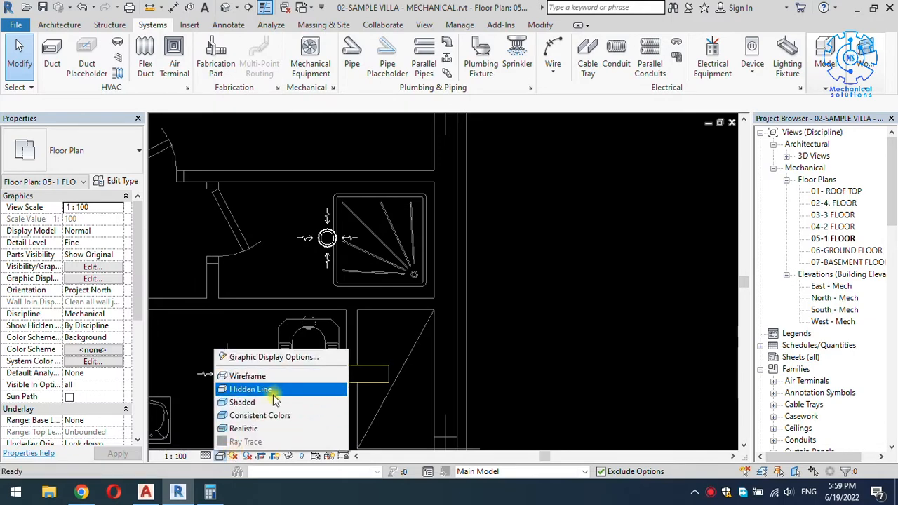
click(244, 402)
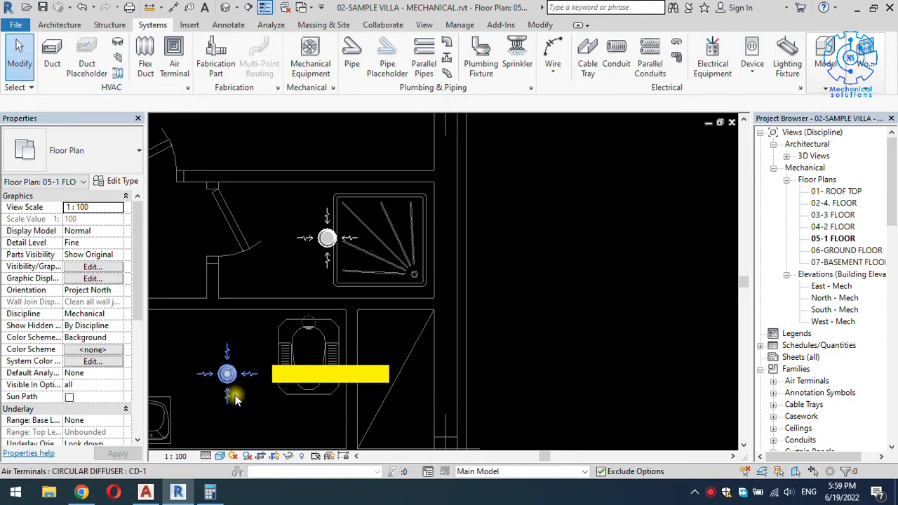
scroll(233, 388, up, 4)
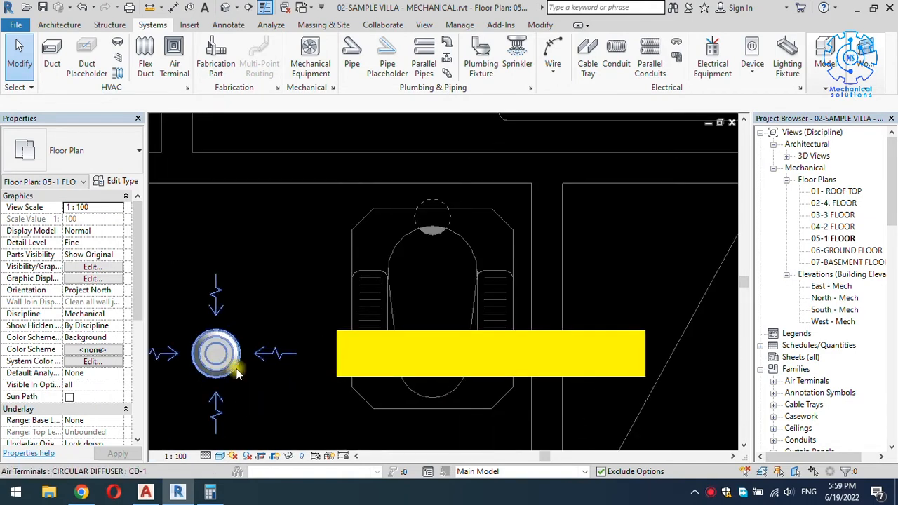
middle_drag(237, 374, 356, 331)
scroll(340, 317, down, 2)
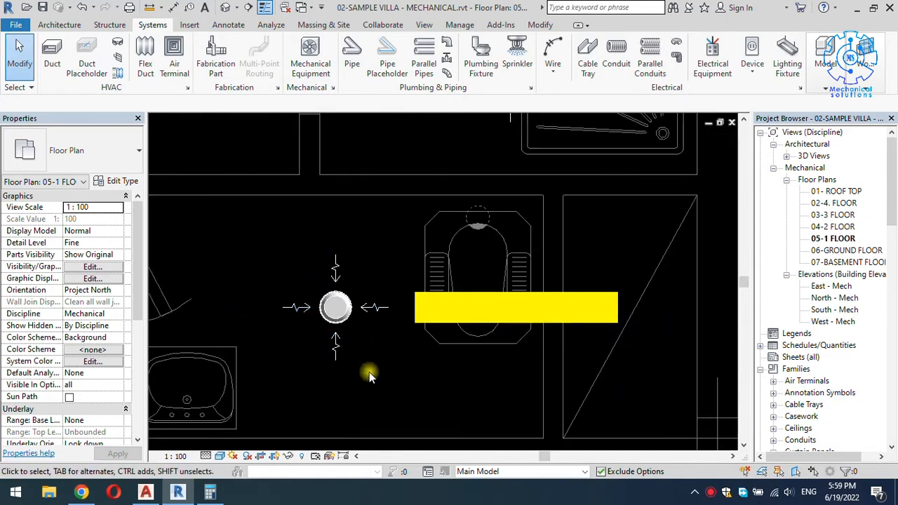
Set the 05-1 FLOOR plan's visual style to Wireframe
click(219, 456)
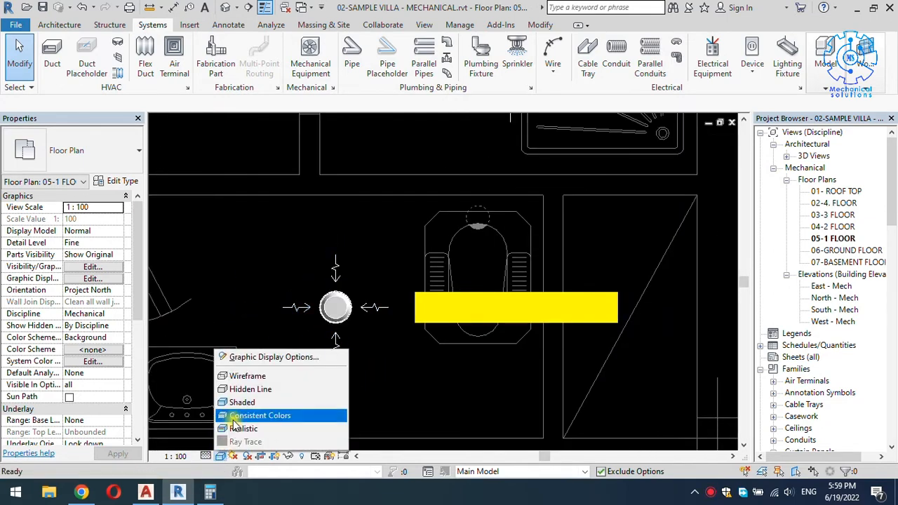
click(252, 376)
middle_drag(480, 354, 410, 348)
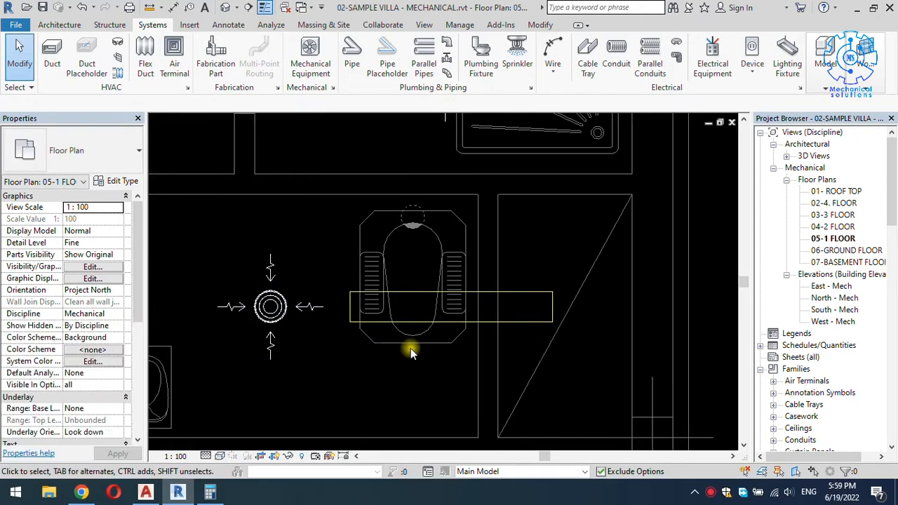
Draw a 150 mm round flex duct on reference level 05-1 FLOOR from the WC diffuser to the near end of the rectangular duct
click(147, 53)
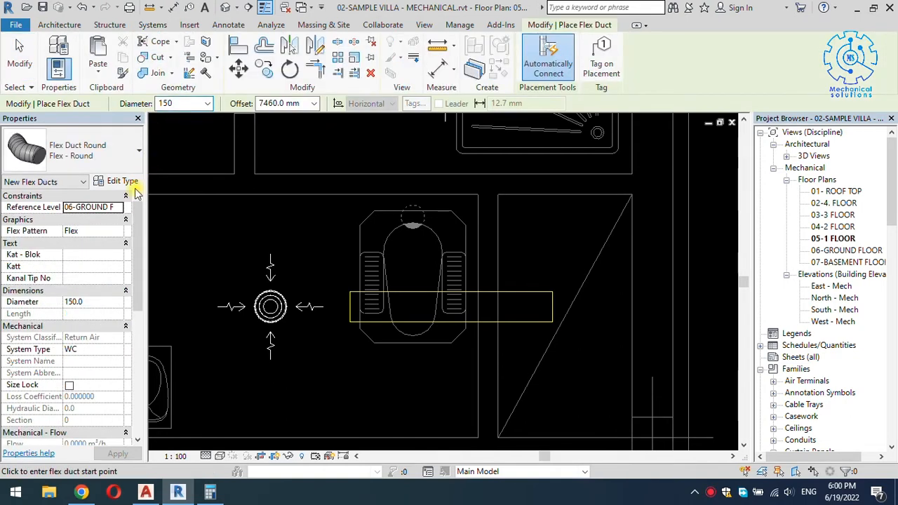
click(120, 208)
click(117, 207)
click(89, 236)
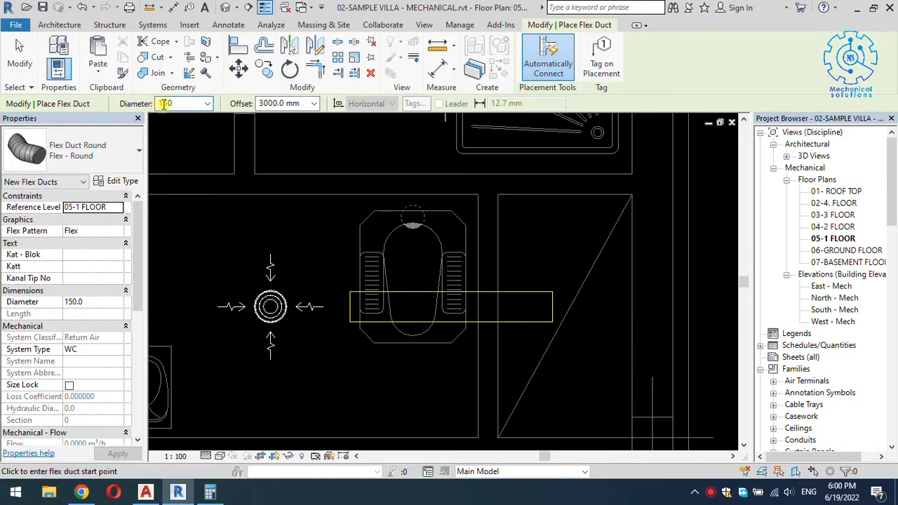
click(270, 306)
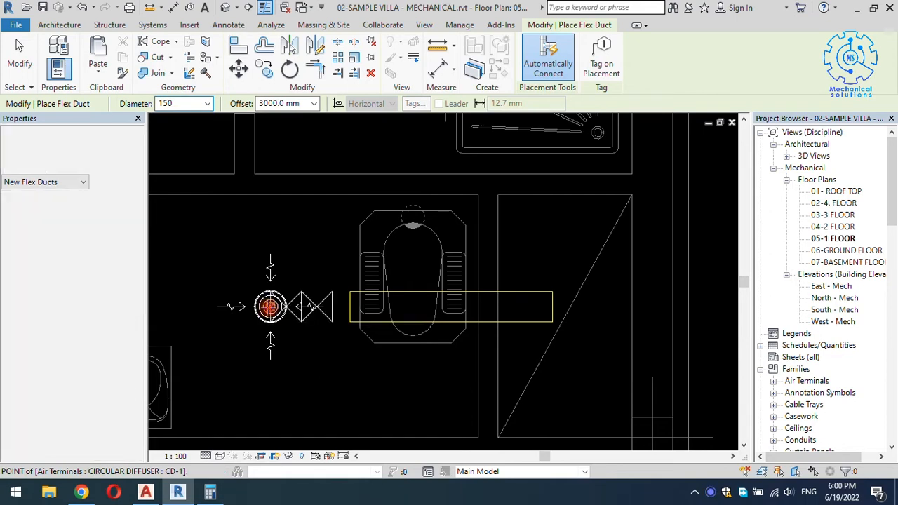
click(351, 306)
key(Escape)
key(Escape)
Create a similar 150 × 150 mm duct running south from below the shower room diffuser, aligned with it, to just short of the WC duct
scroll(358, 319, down, 2)
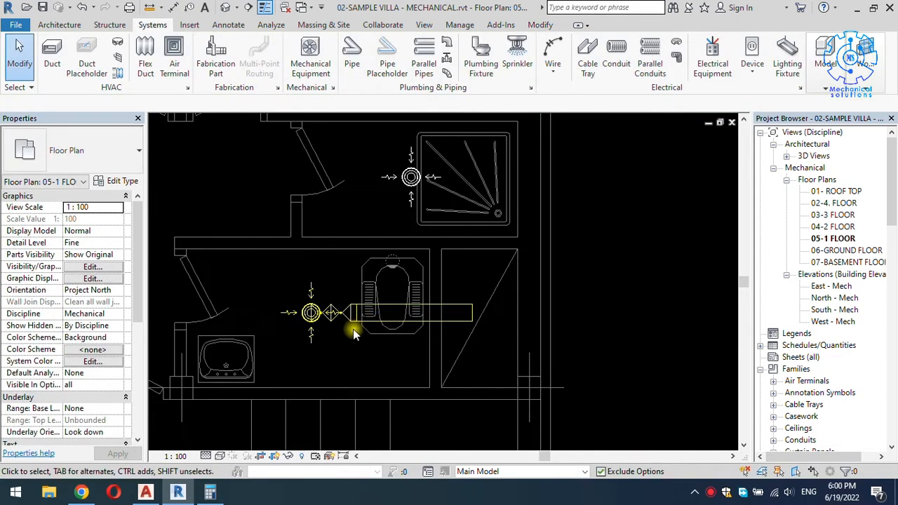
middle_drag(459, 232, 390, 281)
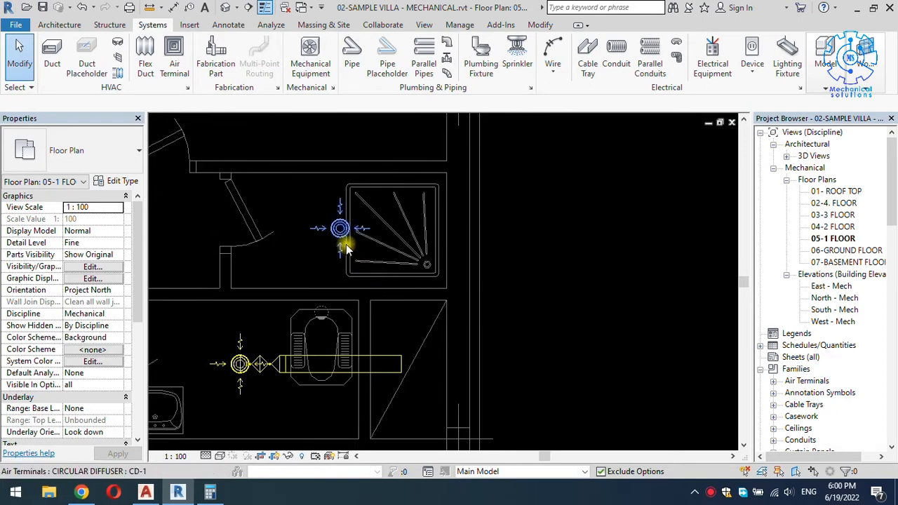
click(361, 365)
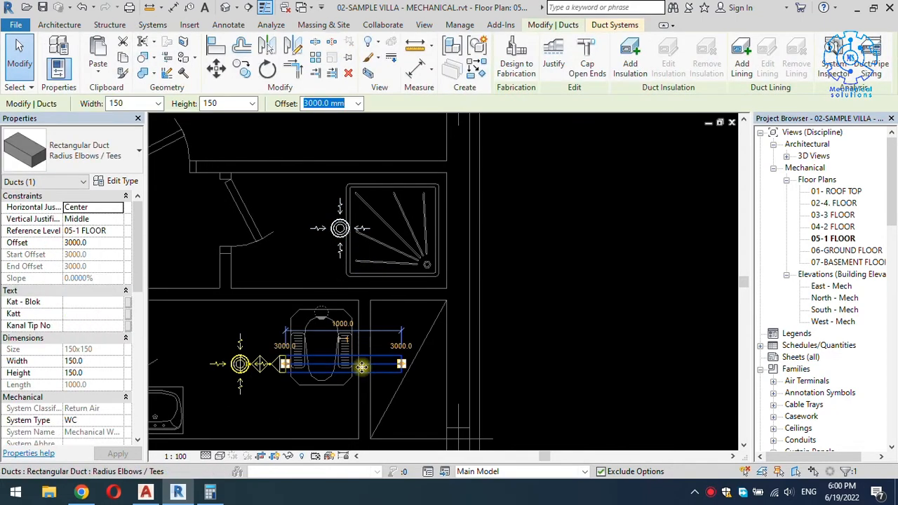
right_click(362, 363)
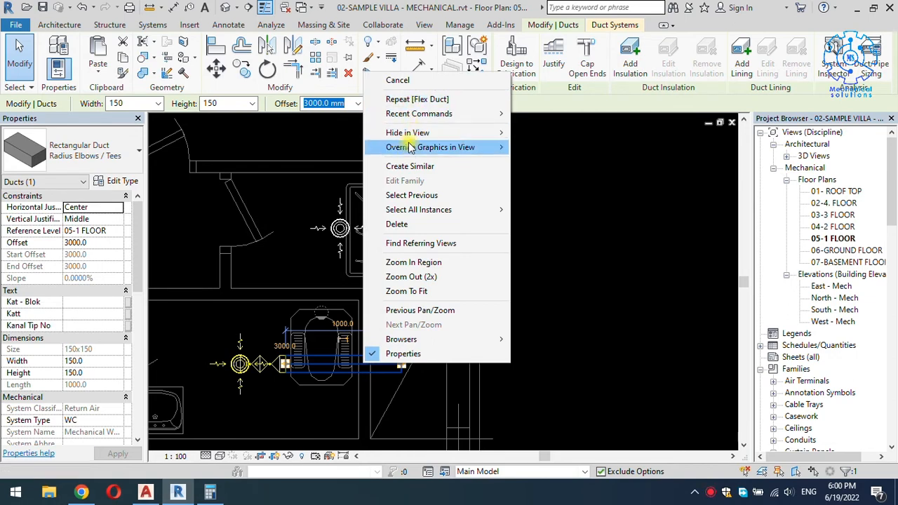
click(412, 166)
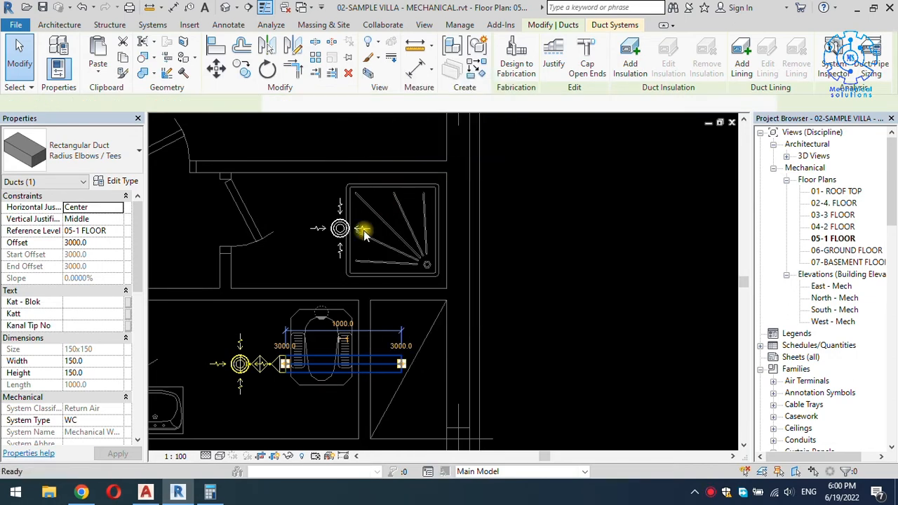
scroll(366, 248, up, 2)
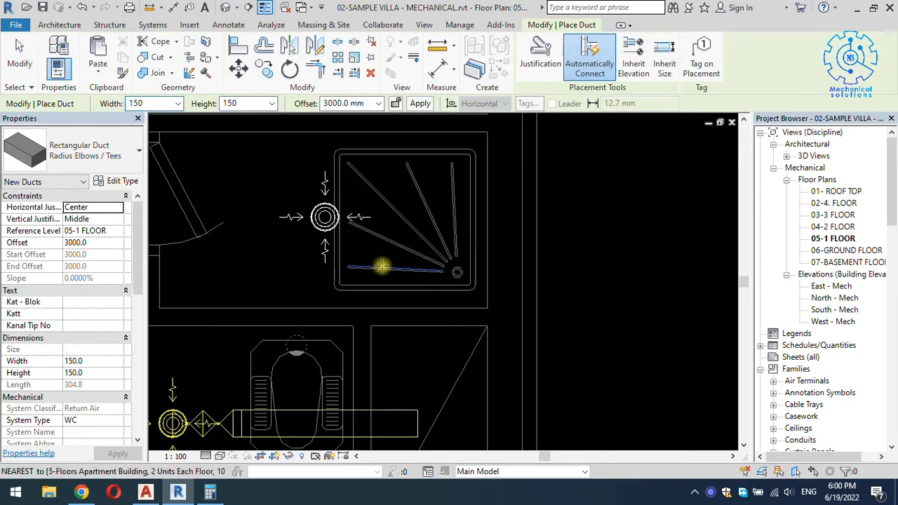
click(321, 291)
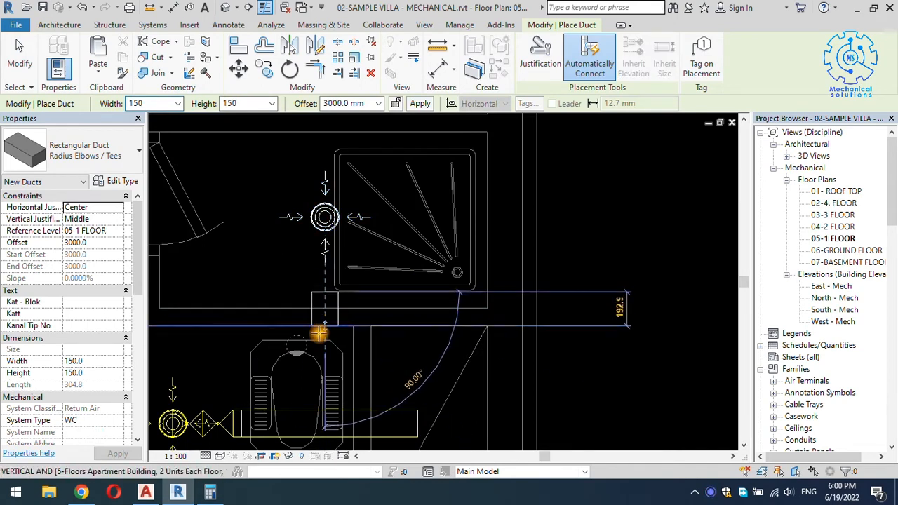
click(326, 405)
key(Escape)
key(Escape)
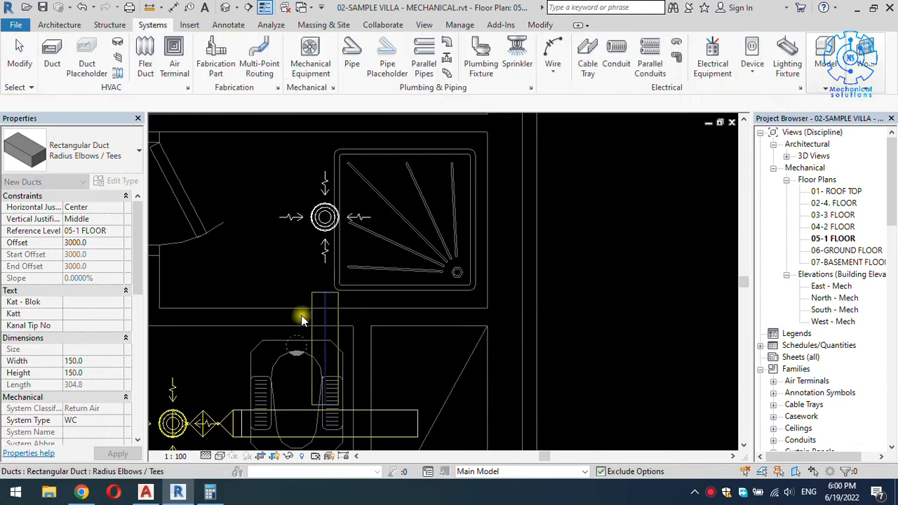
Create a similar 150 mm flex duct connecting the shower room diffuser to the north end of the new vertical duct
click(227, 420)
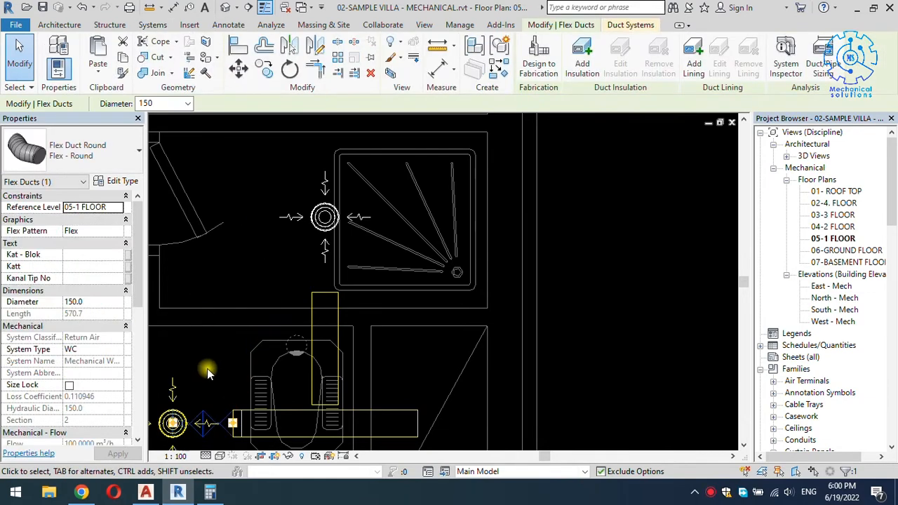
right_click(210, 416)
click(279, 218)
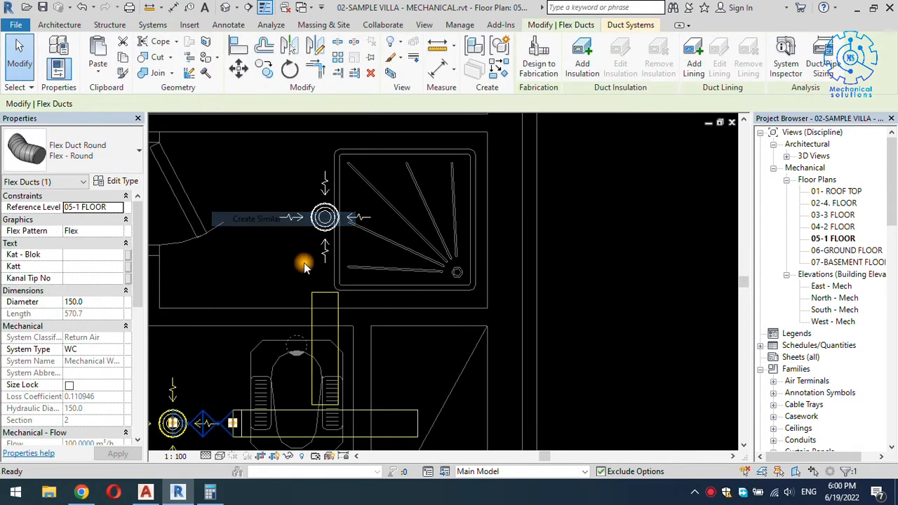
click(324, 295)
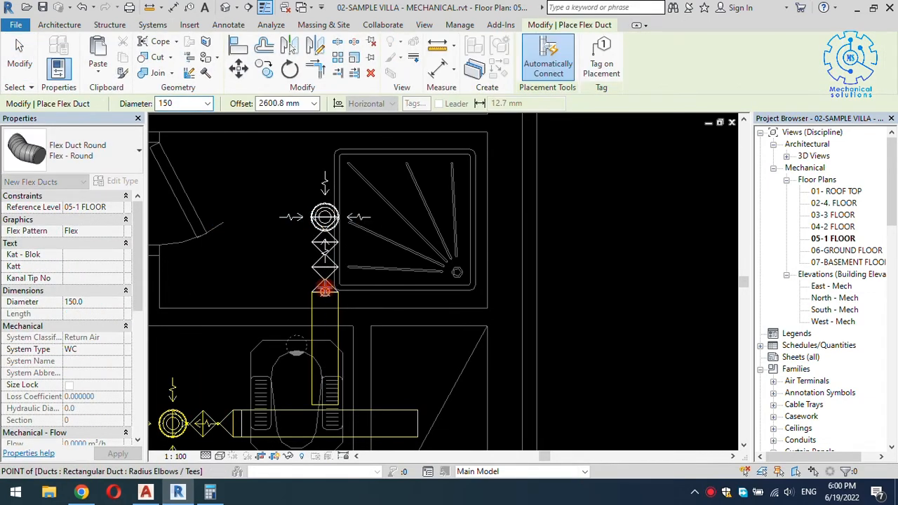
key(Escape)
key(Escape)
Extend the vertical shower duct to the horizontal WC duct with Trim/Extend Multiple Elements so the branch joins the main duct
middle_drag(381, 334, 427, 290)
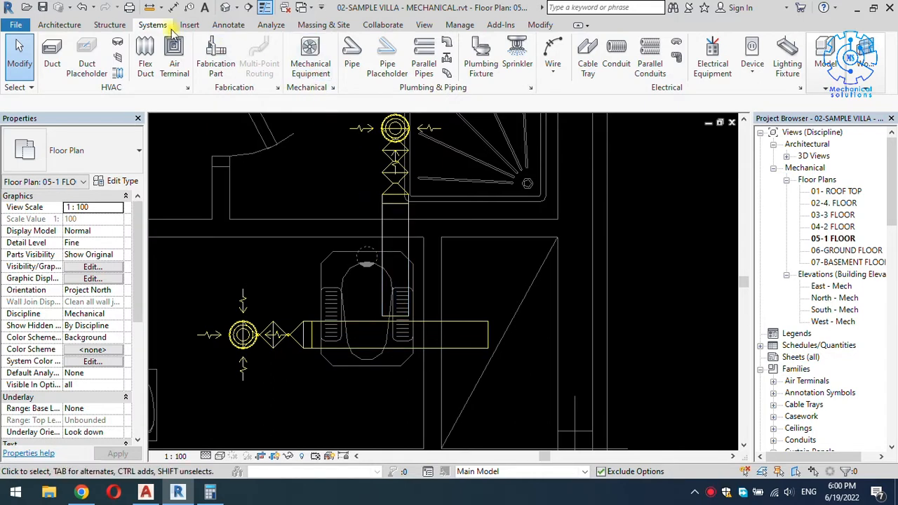
click(57, 25)
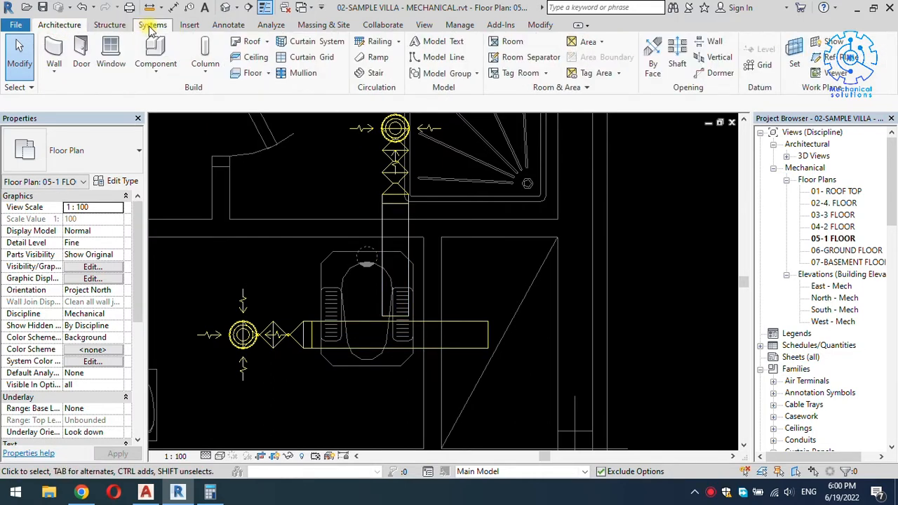
click(151, 26)
click(542, 25)
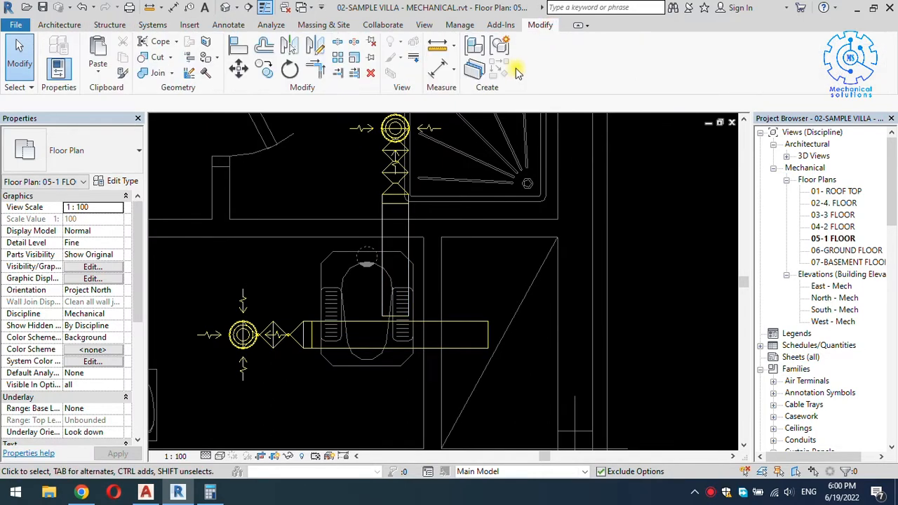
click(354, 74)
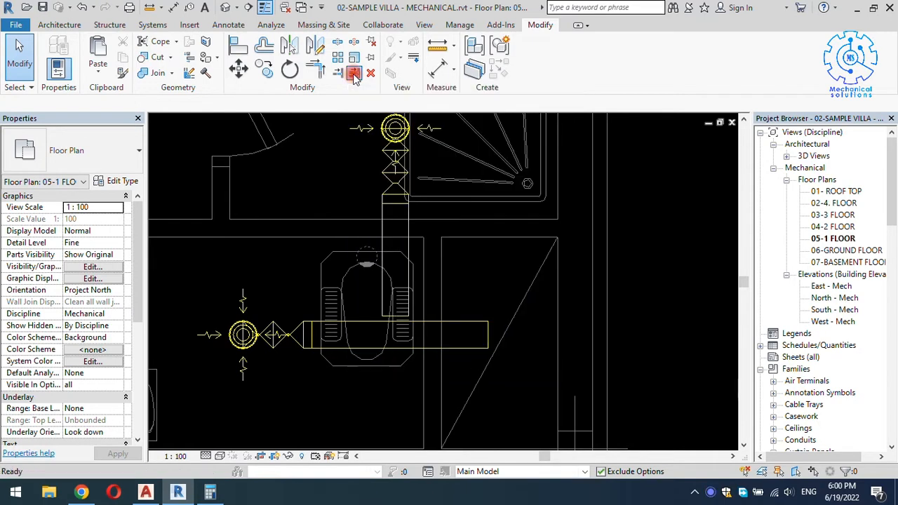
click(429, 335)
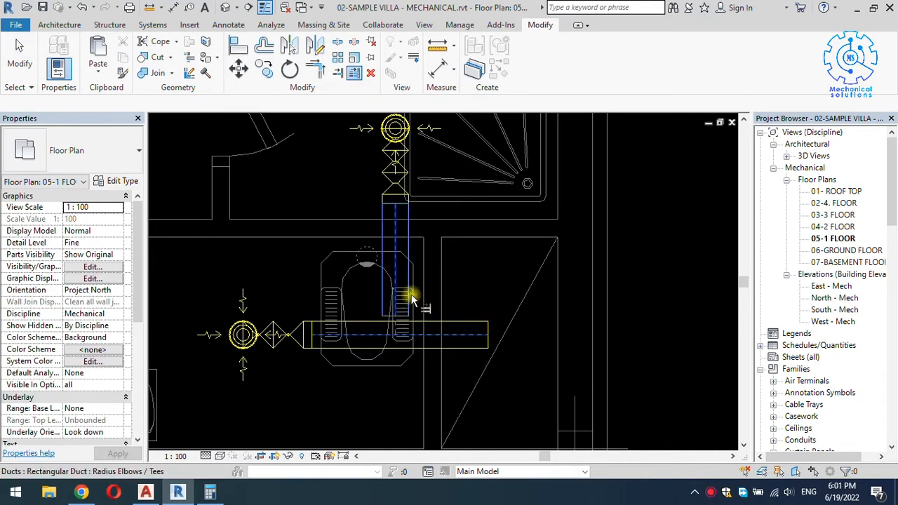
click(412, 309)
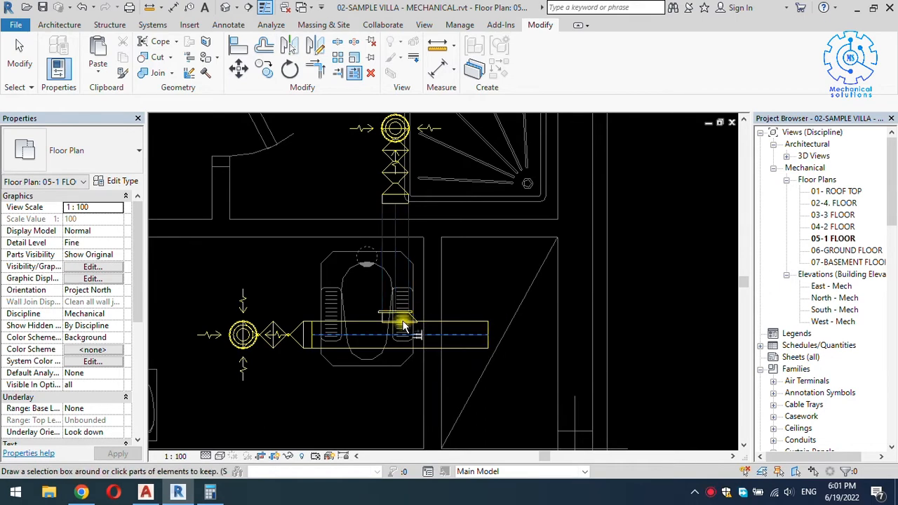
key(Escape)
key(Escape)
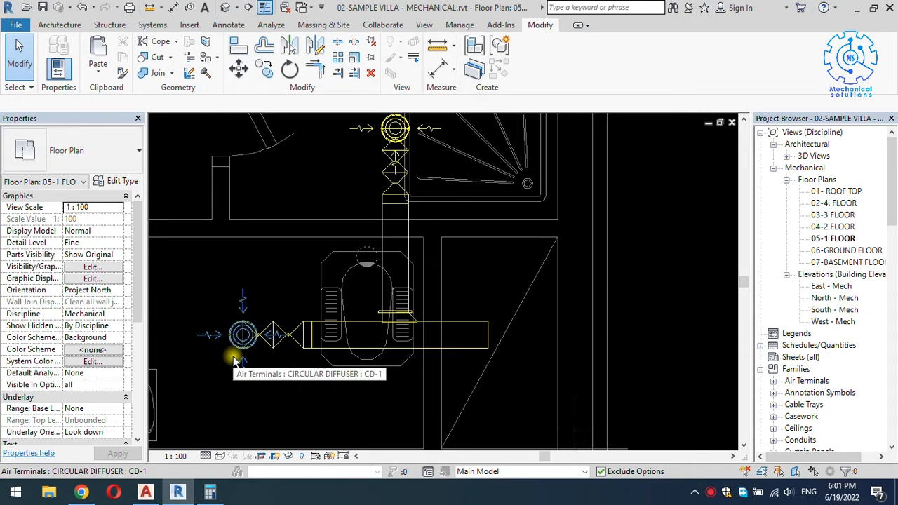
Check the air flow in the horizontal WC duct's properties
click(467, 351)
scroll(90, 361, down, 5)
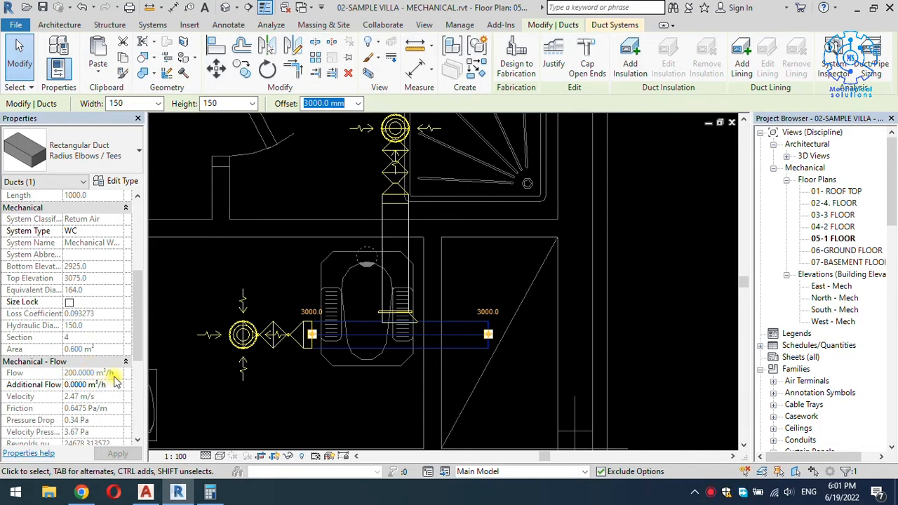
click(545, 365)
scroll(539, 359, down, 2)
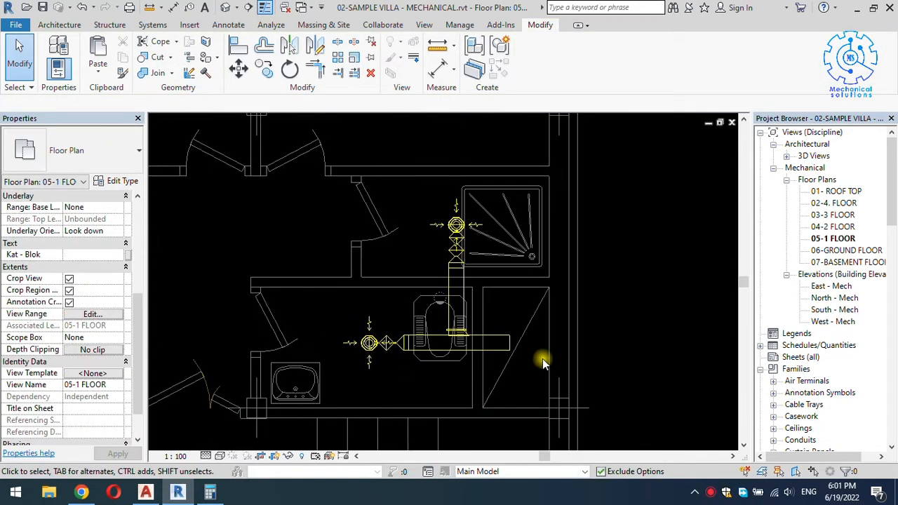
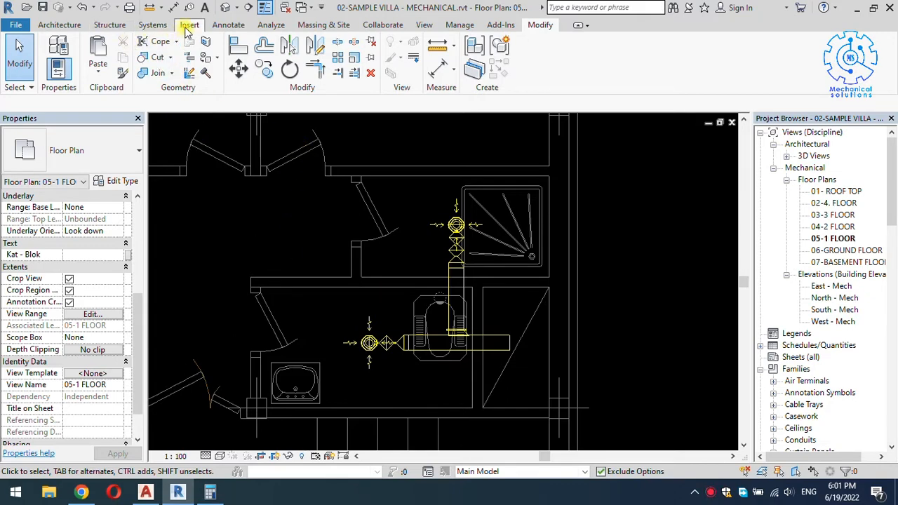
Create an east-west section line just south of the horizontal WC duct, running from the WC past the shaft and the outer wall
click(423, 26)
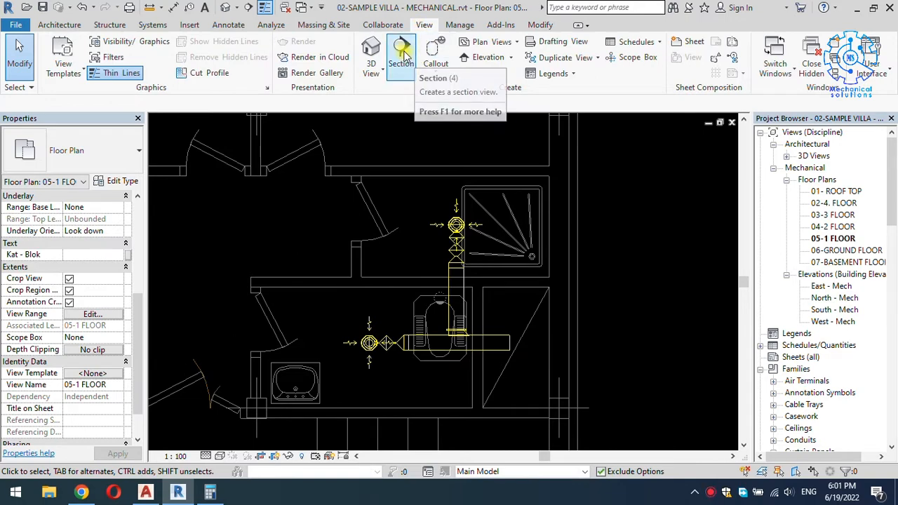
click(402, 55)
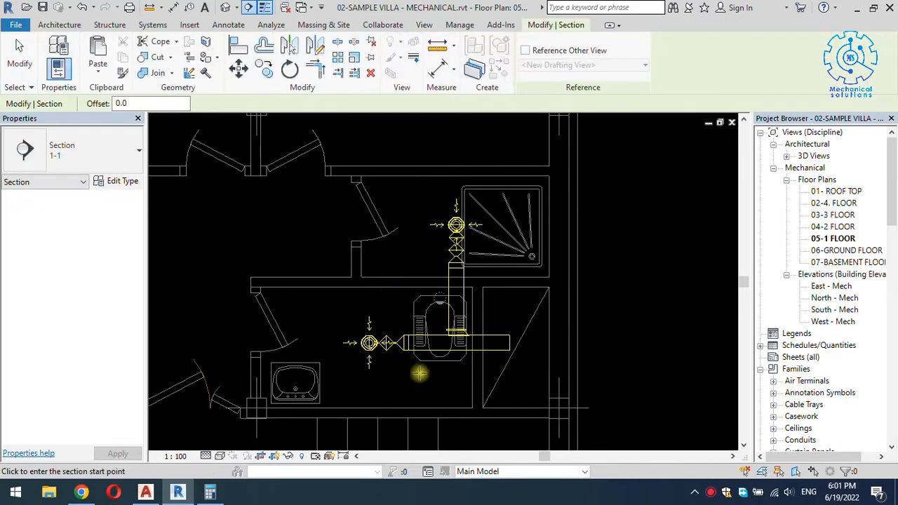
click(404, 370)
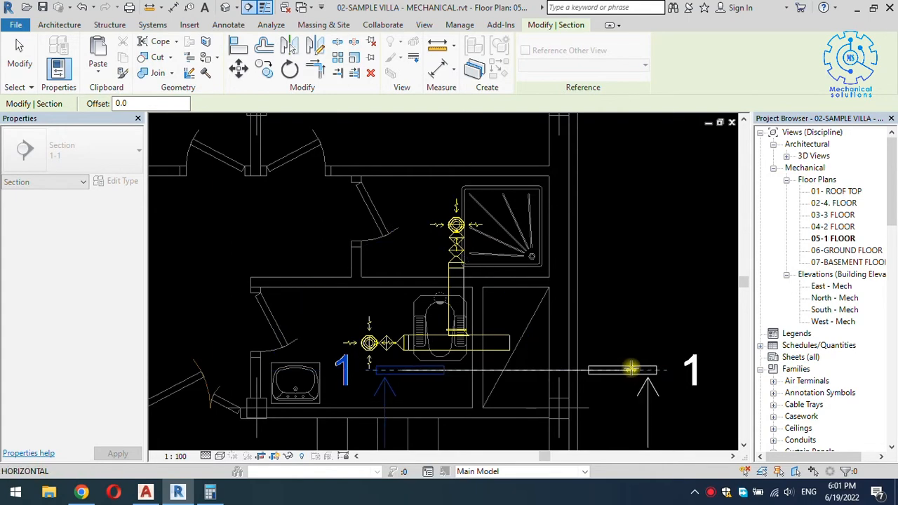
click(631, 370)
key(Escape)
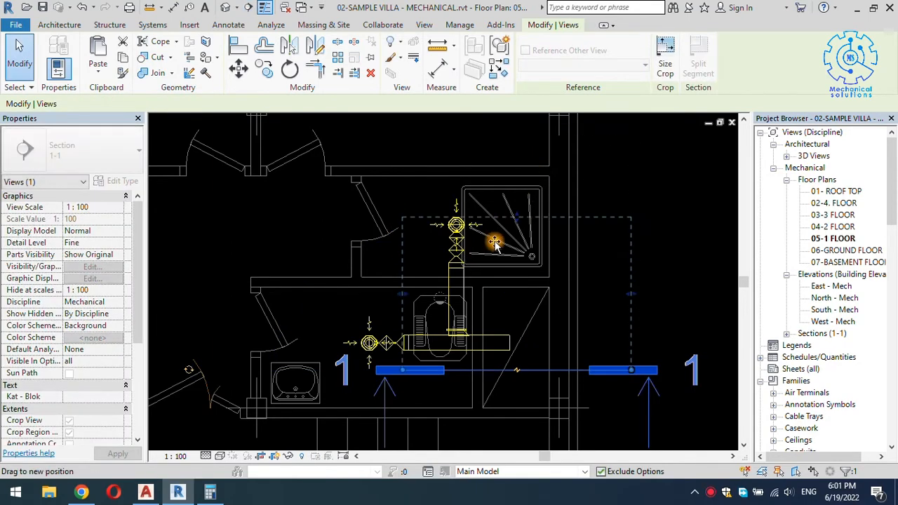
Reduce the section's view depth to just north of the horizontal WC duct and open the section view
drag(501, 291, 513, 304)
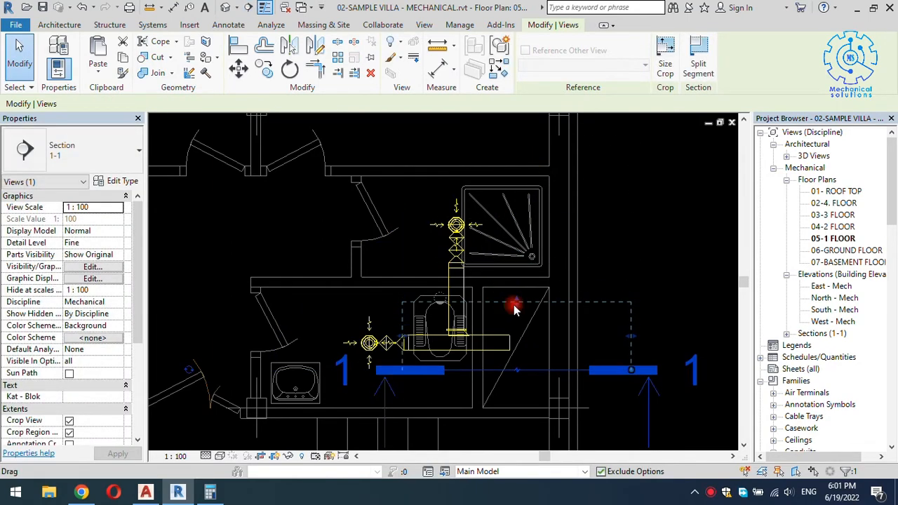
right_click(514, 304)
click(550, 210)
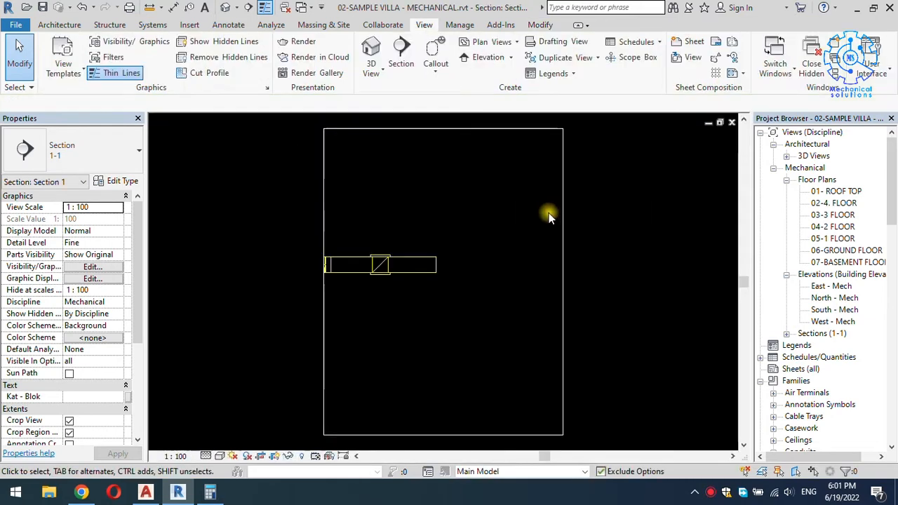
Extend the upper edge of the section's crop region far upward to make room for a tall riser above the duct
scroll(449, 273, down, 5)
click(446, 297)
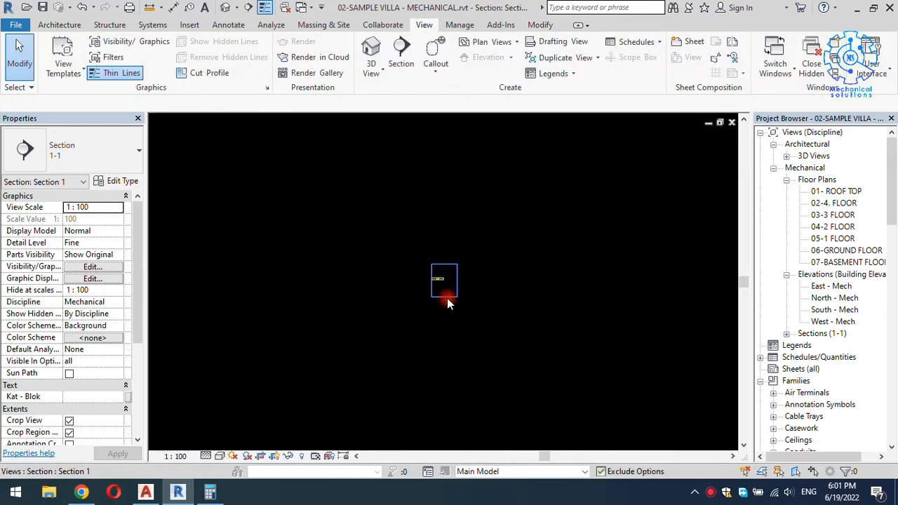
drag(447, 270, 445, 139)
scroll(449, 280, up, 2)
middle_drag(457, 249, 445, 375)
scroll(444, 308, down, 2)
scroll(422, 372, up, 4)
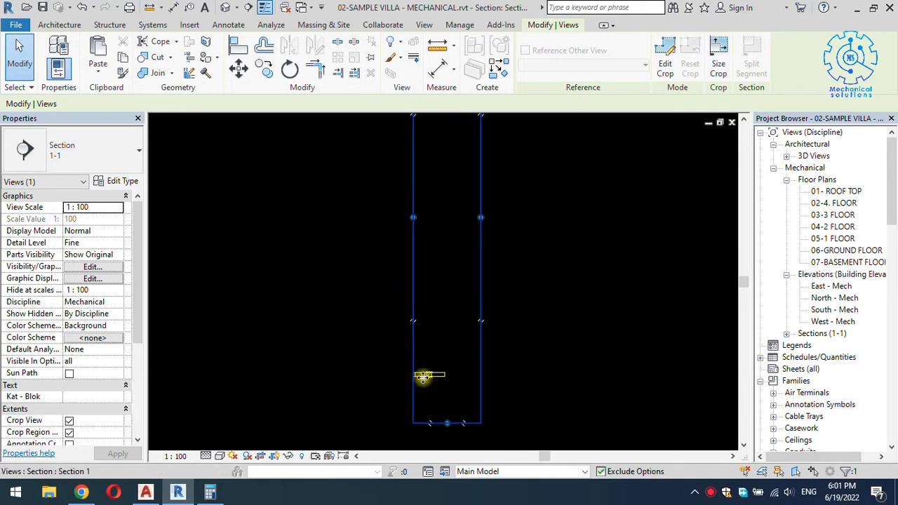
Copy the horizontal WC duct straight up to an offset of 3600 mm
click(447, 373)
scroll(449, 369, up, 2)
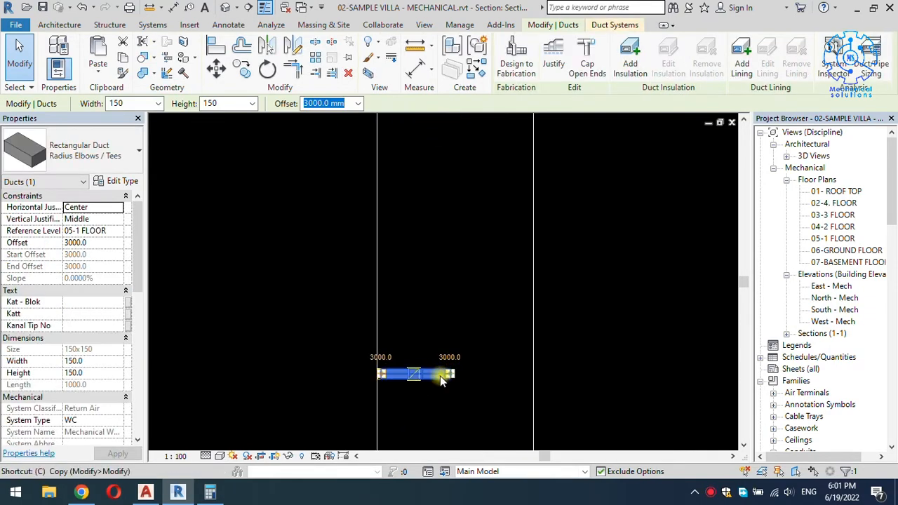
drag(438, 361, 437, 333)
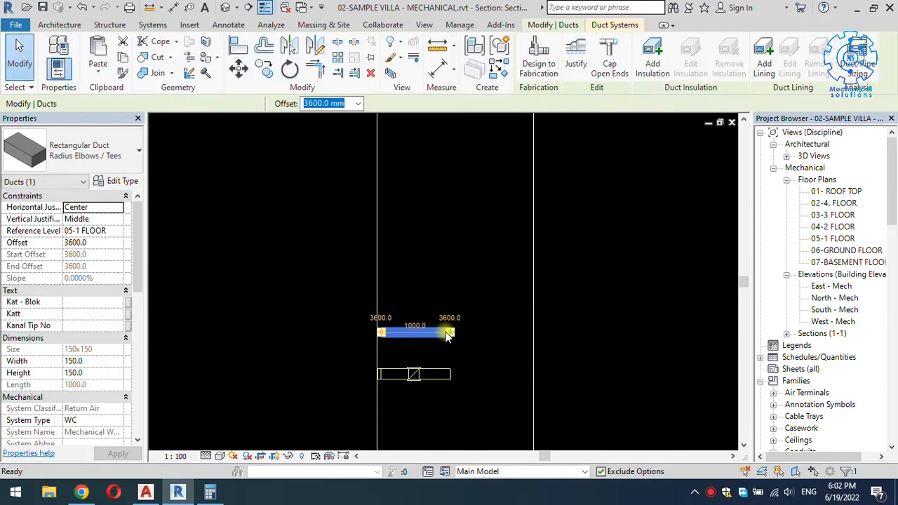
Rotate the copied duct 90° about its shaft-side end so that it stands vertically across the end of the WC duct
key(r)
key(o)
click(461, 360)
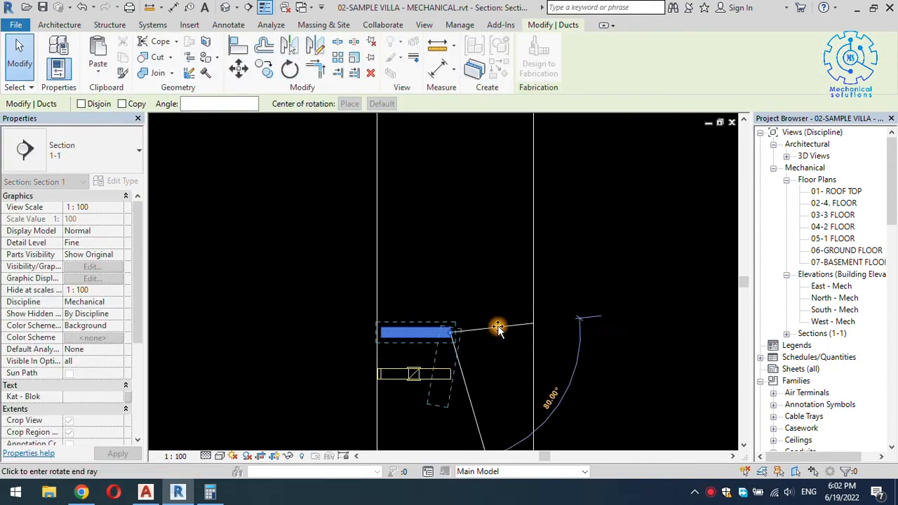
text(90)
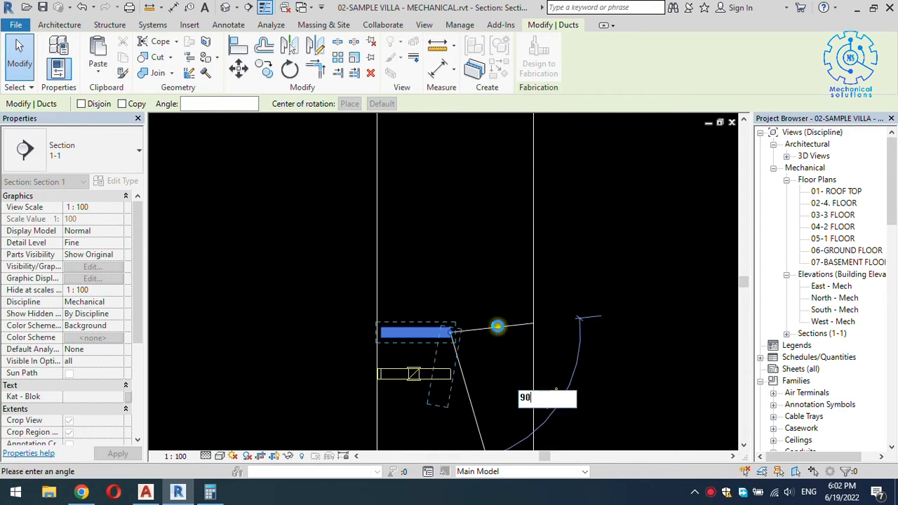
key(Return)
key(Escape)
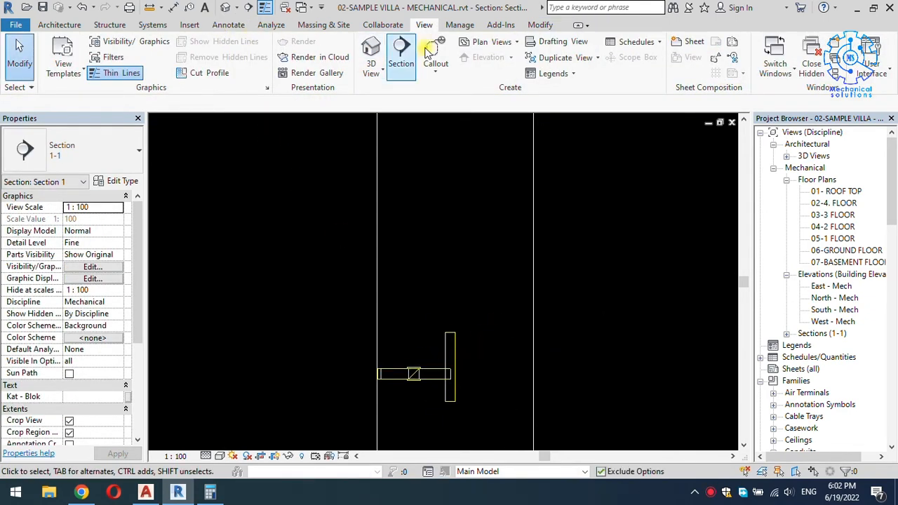
Join the horizontal WC duct to the upper part of the vertical duct with Trim/Extend to Corner, forming an elbow
click(540, 25)
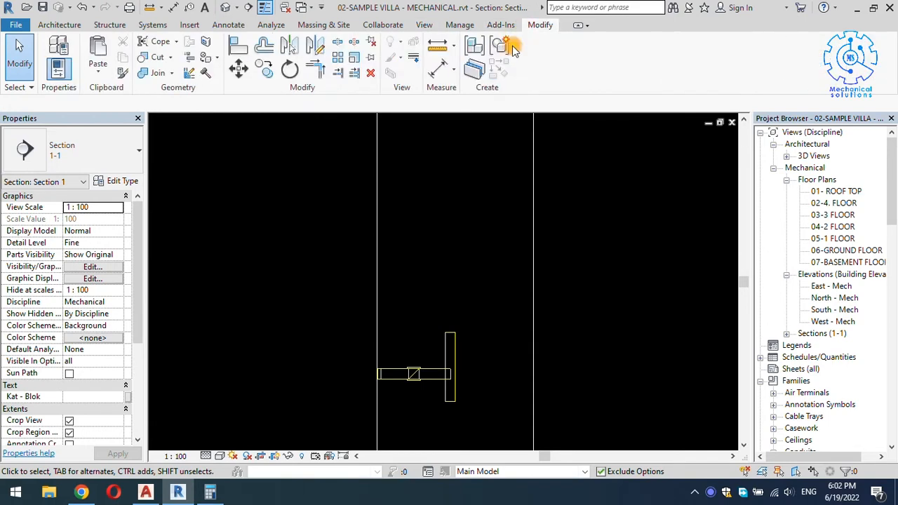
click(319, 69)
click(448, 337)
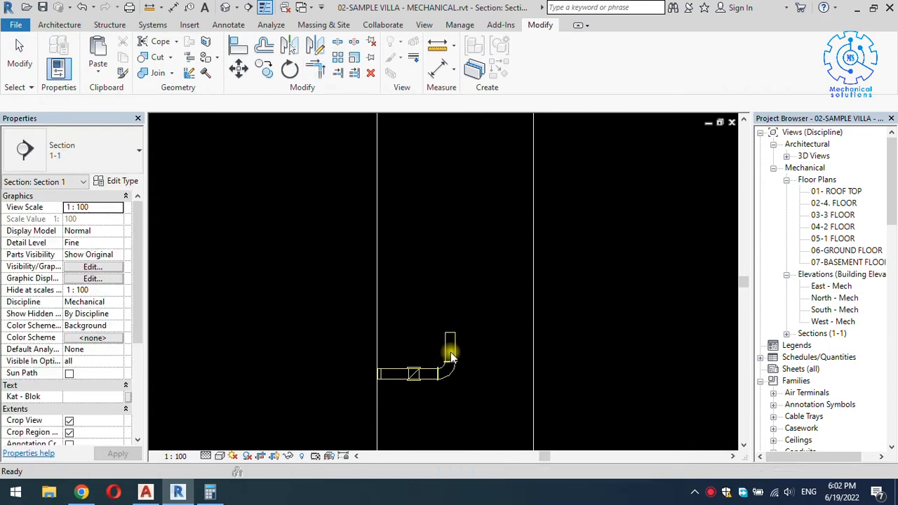
key(Escape)
Draw a 150 × 150 mm duct straight up from the open top of the short riser to a little below the upper crop edge
click(453, 348)
scroll(453, 347, down, 3)
middle_drag(463, 326, 447, 406)
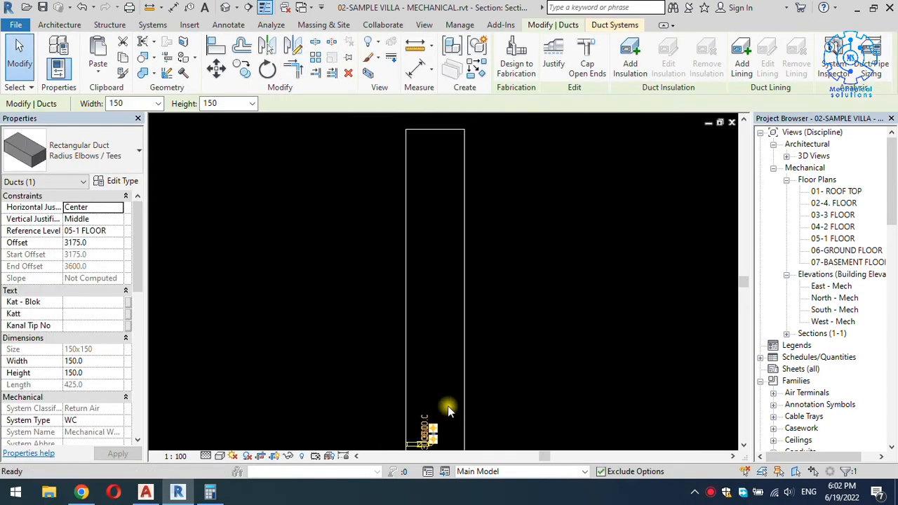
right_click(432, 433)
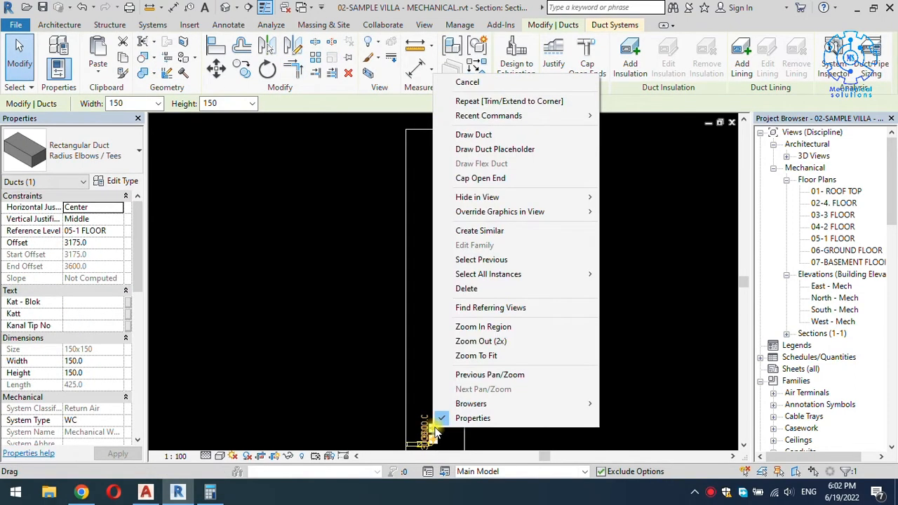
click(474, 135)
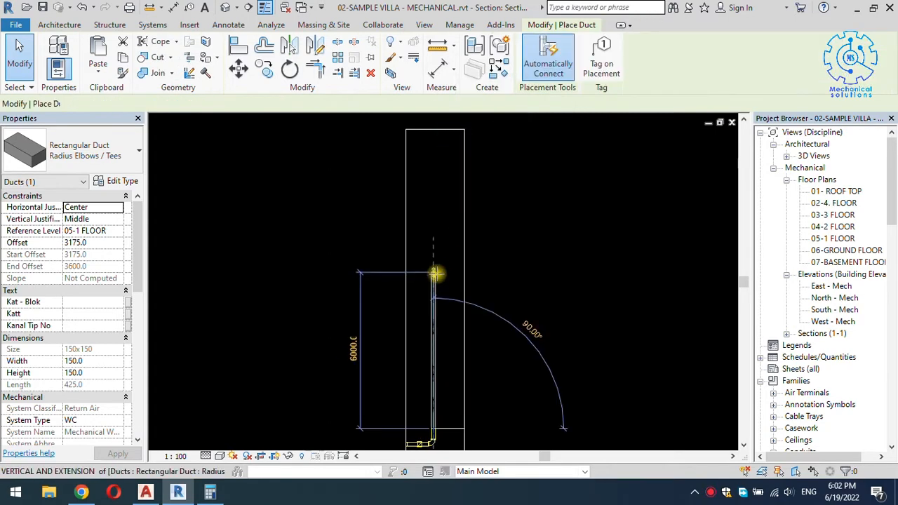
click(433, 196)
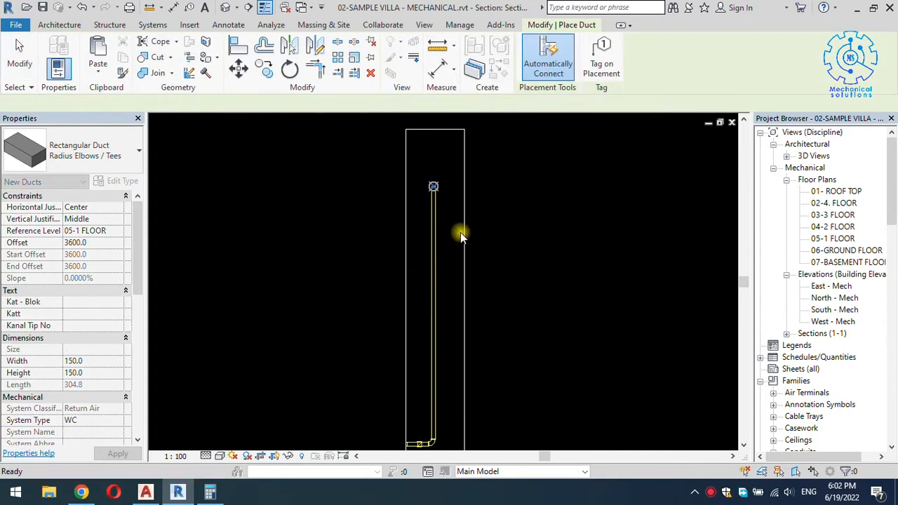
key(Escape)
key(Escape)
scroll(429, 280, down, 2)
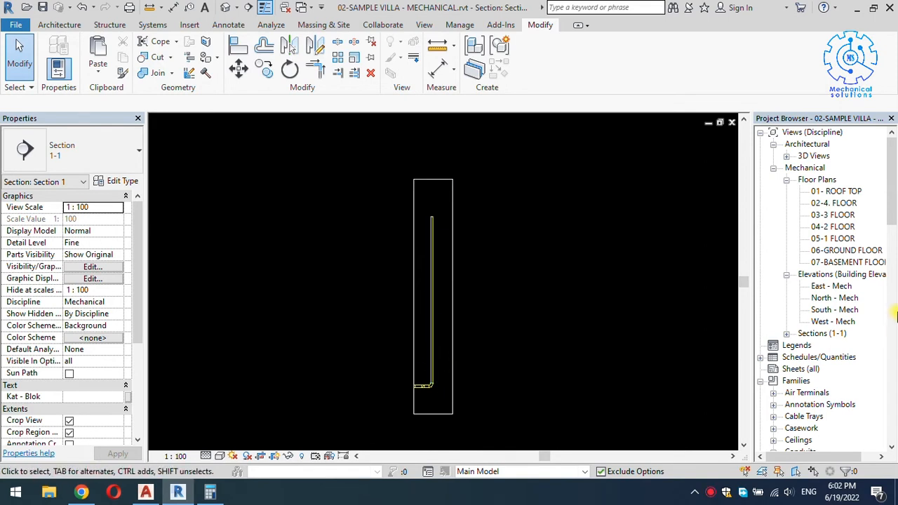
Open the East - Mech elevation and move all the levels horizontally by about 1947000 mm to line up with the ductwork
double_click(831, 286)
scroll(527, 281, down, 5)
middle_drag(536, 289, 395, 337)
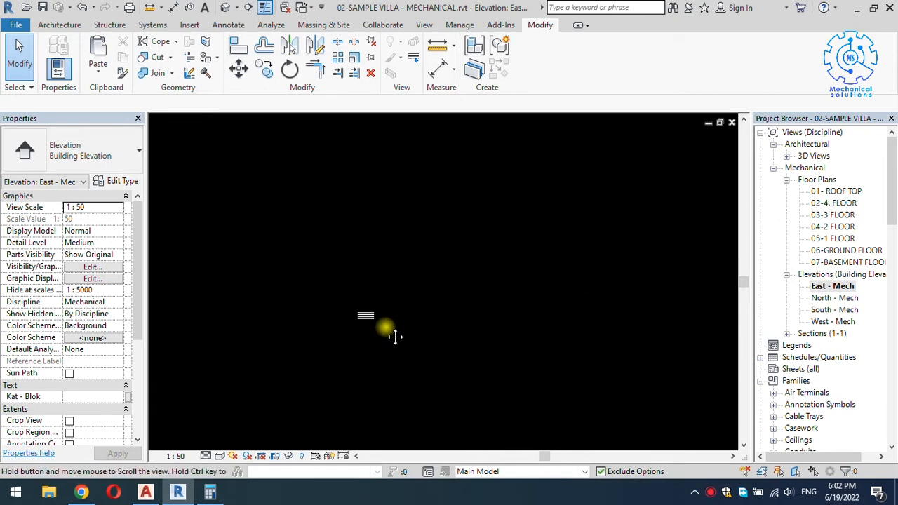
middle_drag(638, 330, 550, 314)
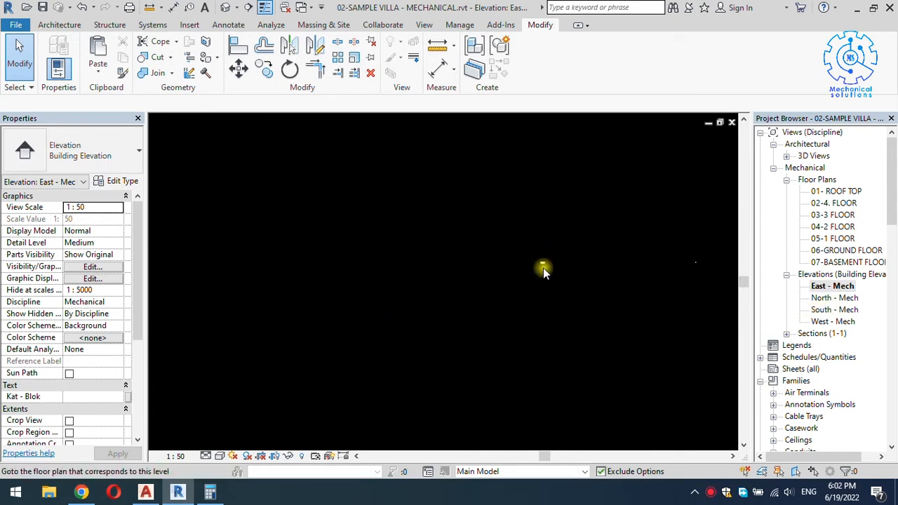
drag(407, 224, 311, 314)
key(v)
click(363, 303)
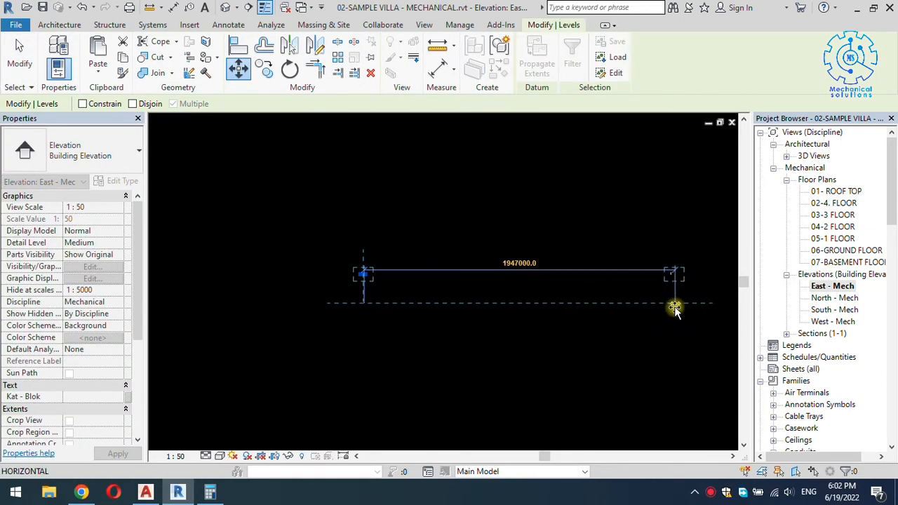
click(673, 306)
key(Escape)
Stretch the upper end of the duct riser to slightly above the topmost level line in the East elevation
scroll(680, 246, up, 6)
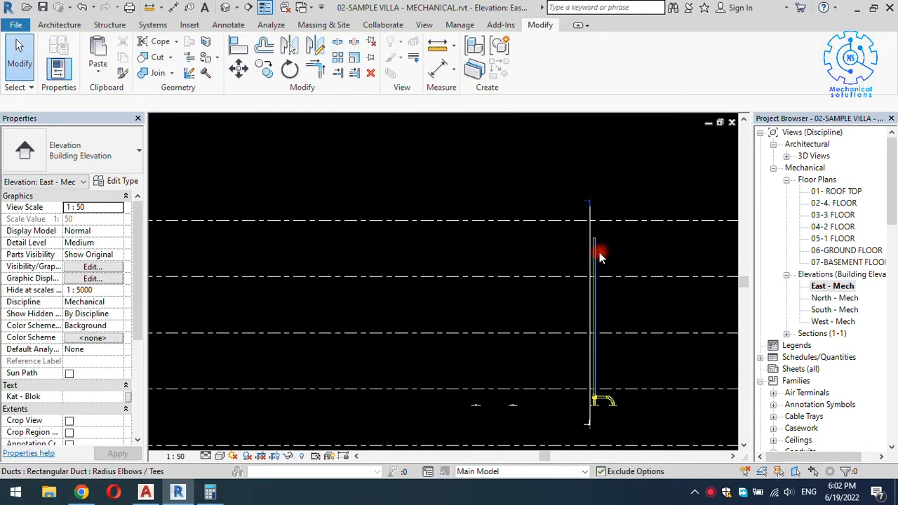
click(596, 240)
drag(595, 236, 593, 202)
key(Escape)
middle_drag(601, 357, 415, 320)
Open the North - Mech elevation and move all seven levels horizontally so their lines span the ductwork
double_click(833, 298)
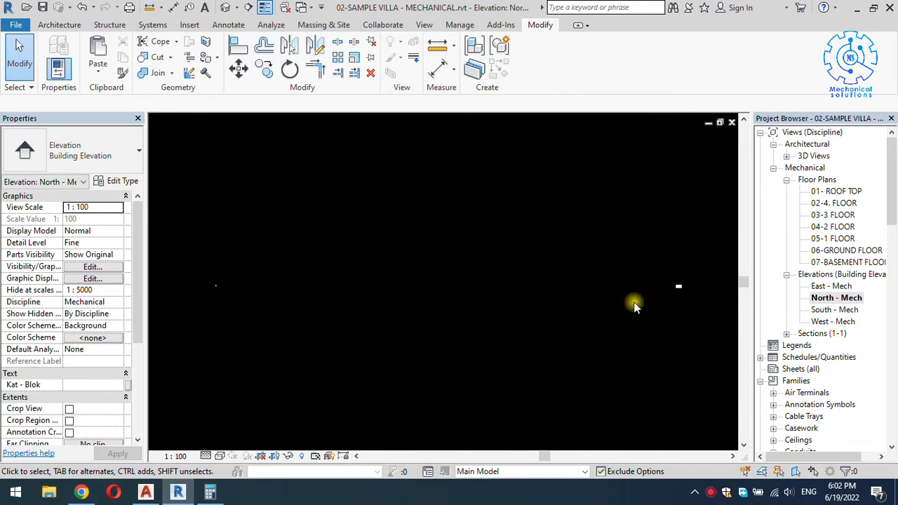
drag(690, 258, 554, 359)
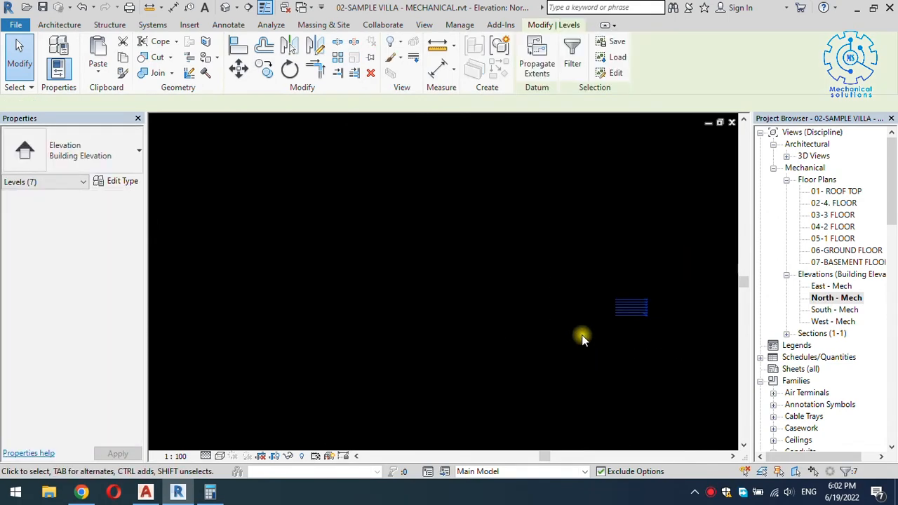
key(m)
key(v)
click(639, 308)
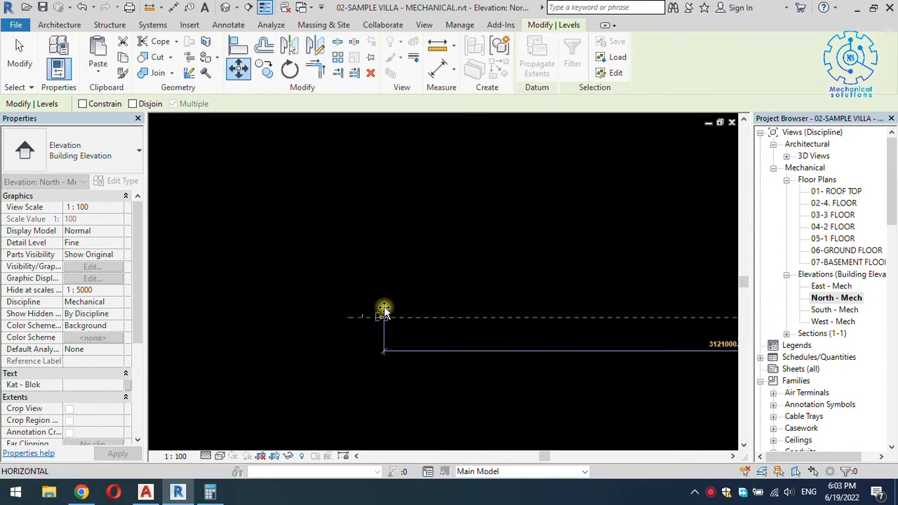
click(366, 310)
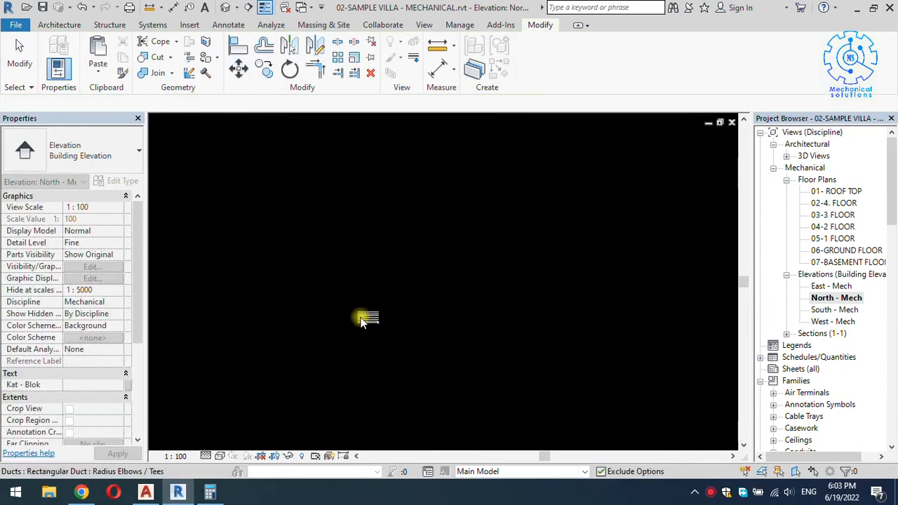
scroll(363, 318, up, 5)
scroll(385, 318, up, 2)
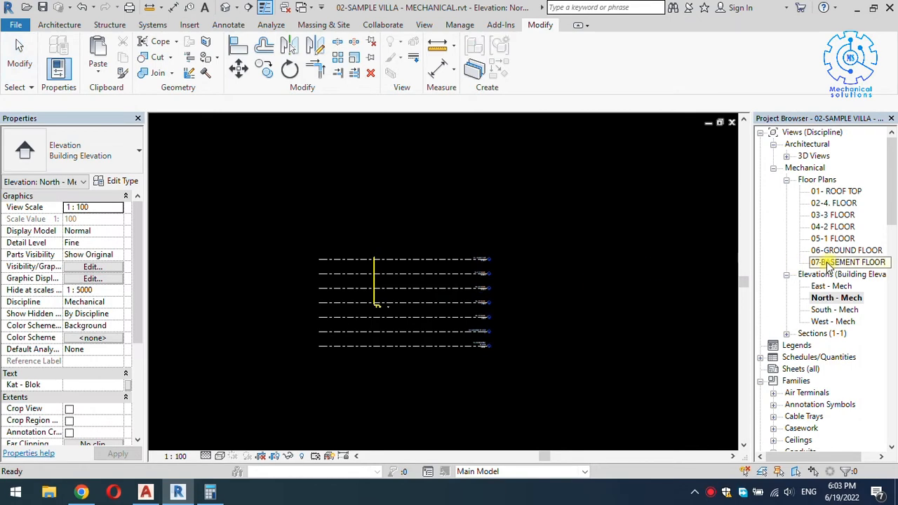
Place a Hava Damperi duct accessory on the vertical shower branch, just north of the WC duct, in the 05-1 FLOOR plan
click(834, 239)
double_click(843, 239)
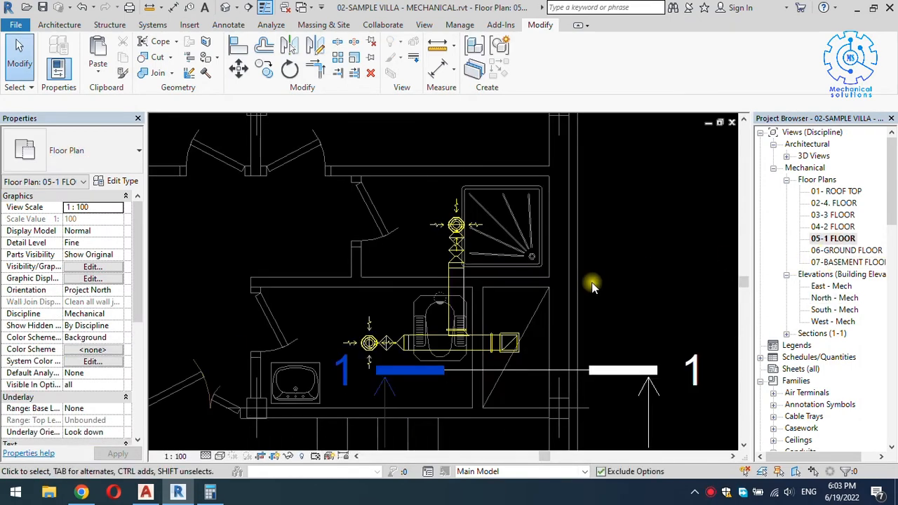
scroll(471, 338, up, 5)
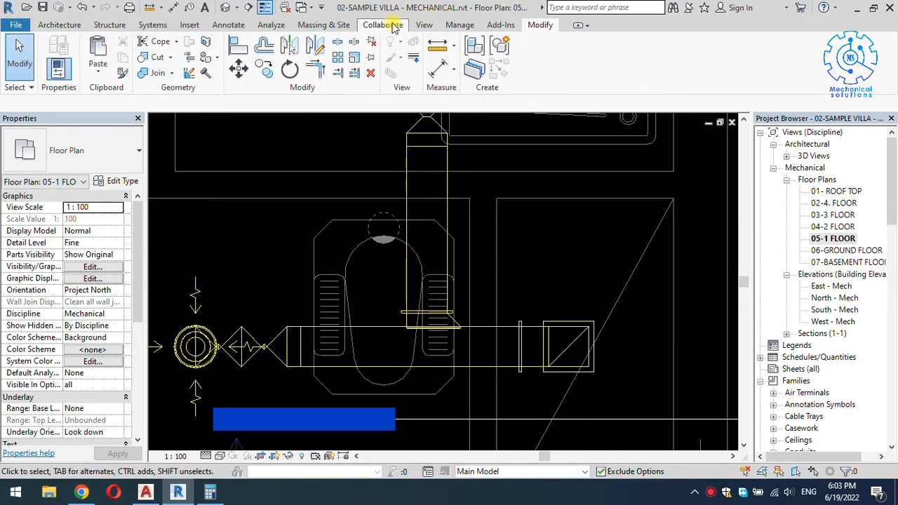
click(140, 26)
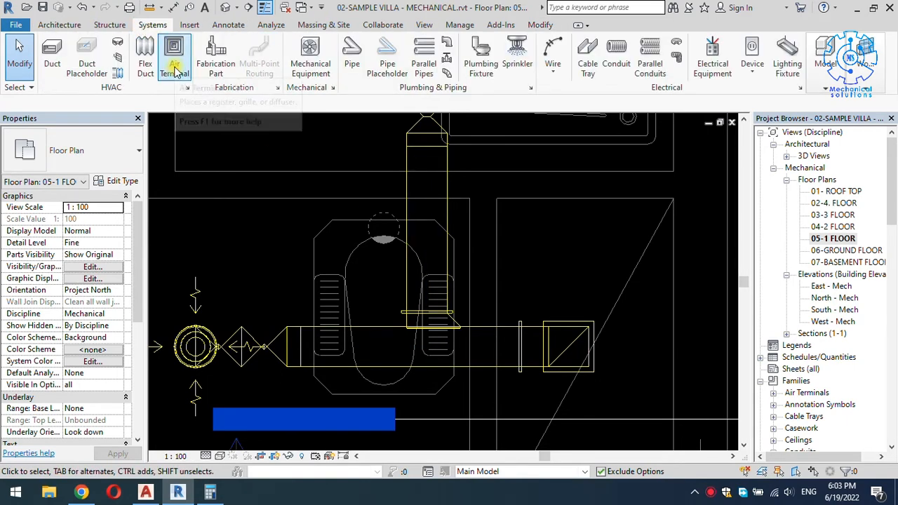
click(117, 59)
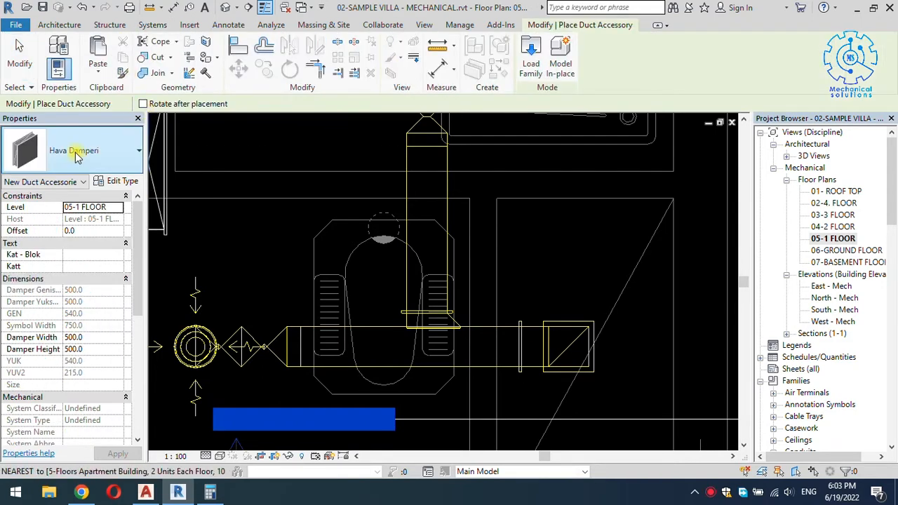
click(83, 156)
click(79, 277)
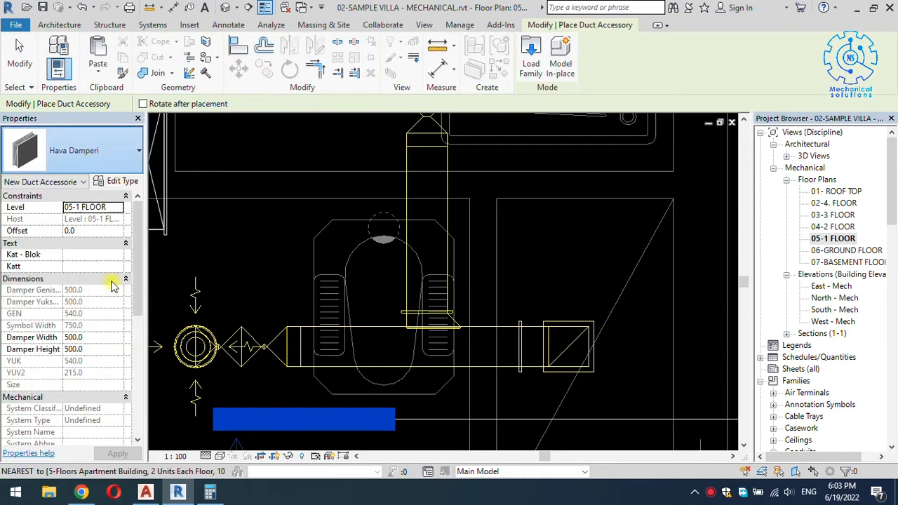
click(426, 291)
key(Escape)
key(Escape)
scroll(456, 309, down, 3)
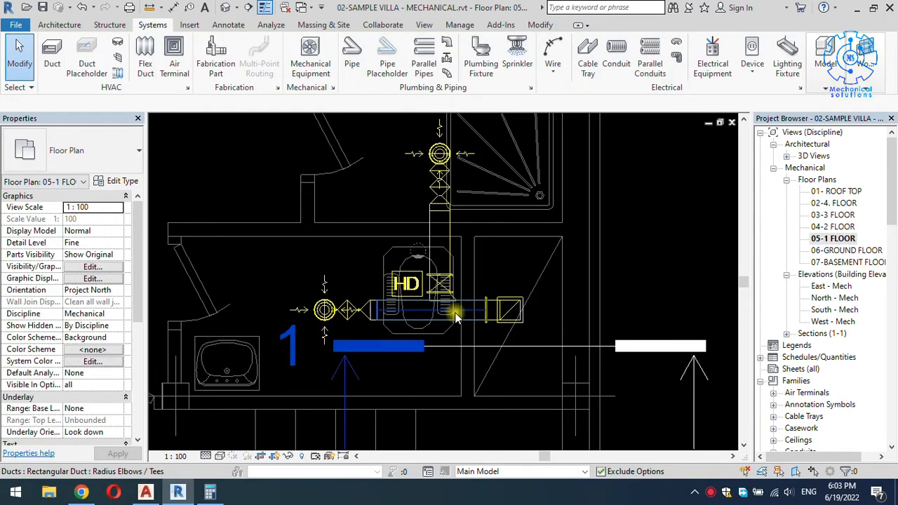
Place a second Hava Damperi duct accessory on the horizontal duct between the shower branch junction and the shaft riser
scroll(459, 312, up, 5)
key(Return)
click(458, 310)
key(Escape)
key(Escape)
scroll(460, 311, down, 4)
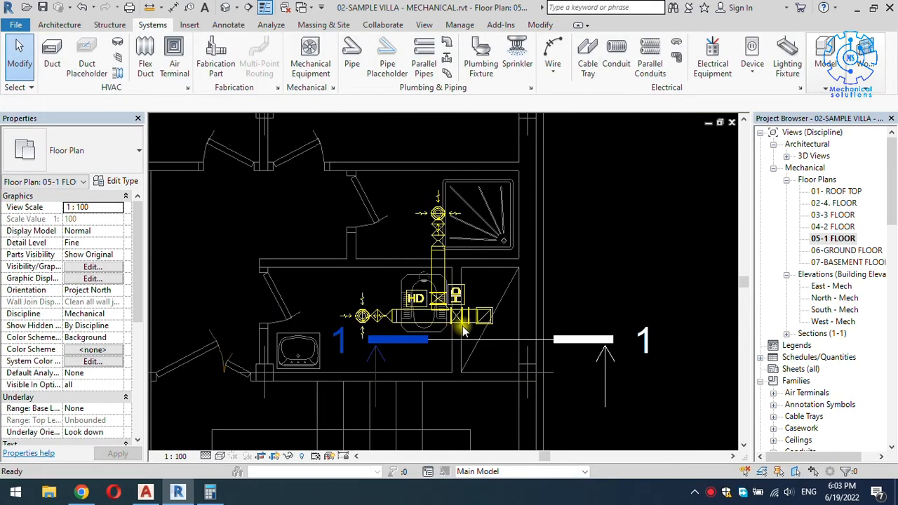
scroll(494, 314, down, 1)
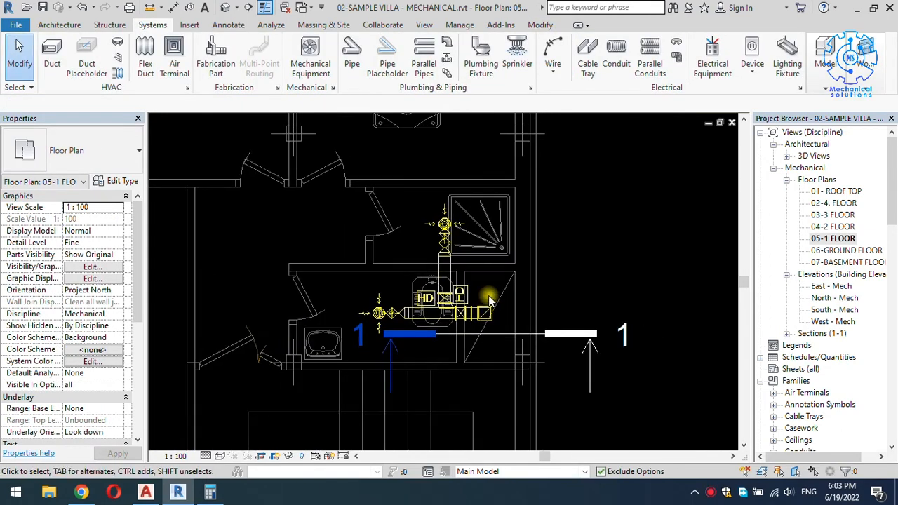
Move section line 1-1 over the wet rooms and shaft, extend its depth past the shower and open the section view
click(480, 334)
drag(480, 334, 527, 311)
drag(431, 282, 424, 247)
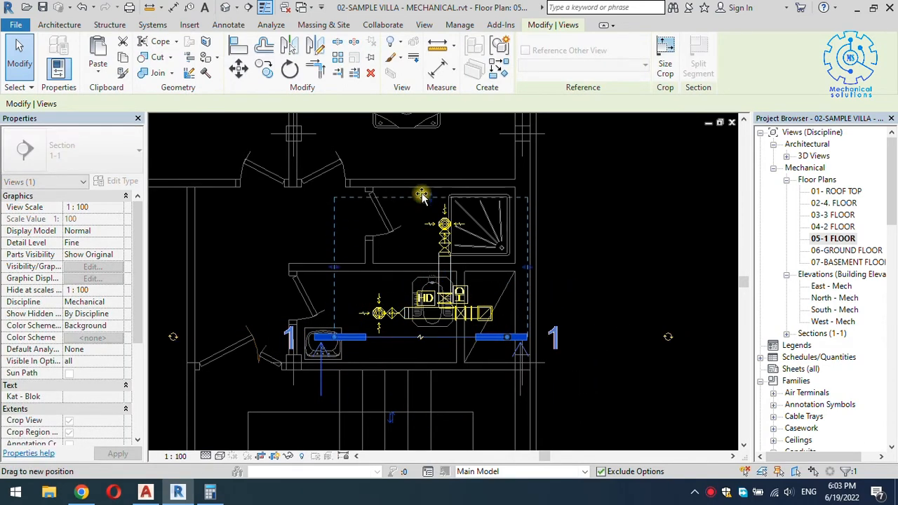
drag(421, 195, 420, 185)
right_click(445, 338)
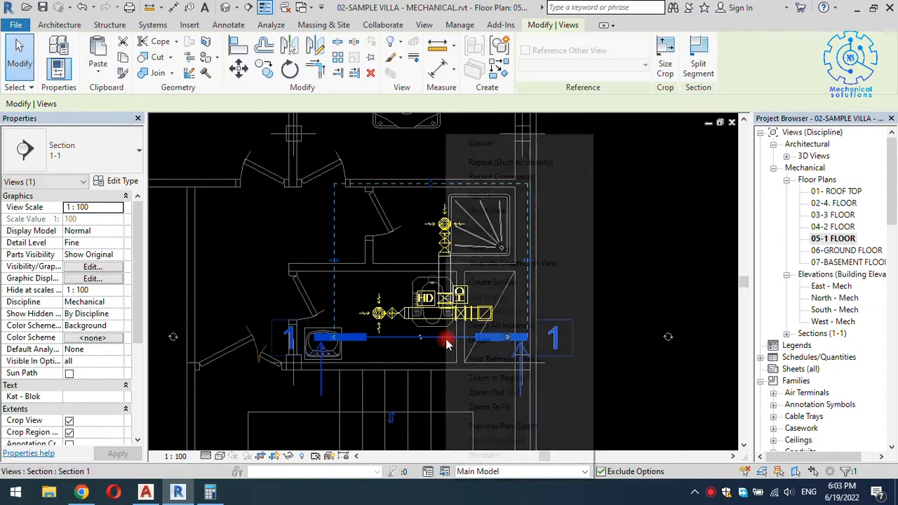
click(495, 211)
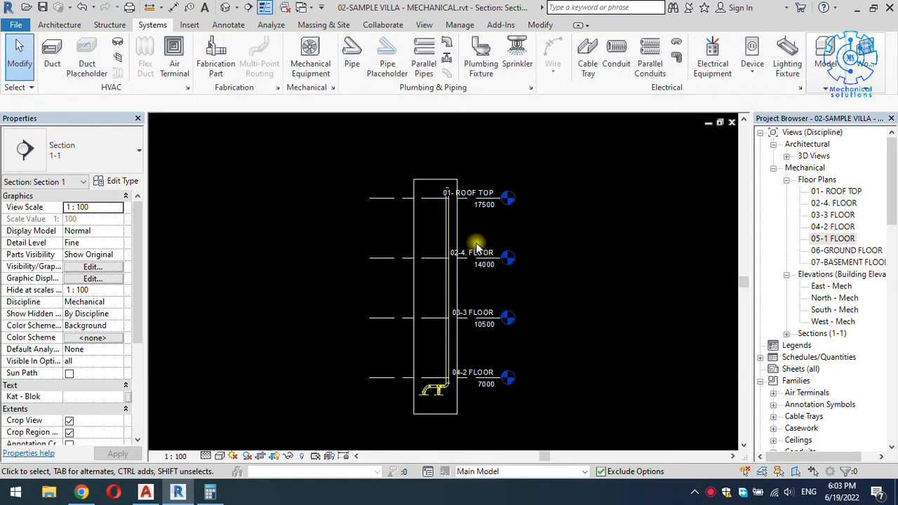
Copy the branch ductwork with its diffusers and damper, excluding the riser elbow, from 04-2 FLOOR to 03-3 FLOOR, 02-4. FLOOR and 01- ROOF TOP
scroll(463, 410, up, 3)
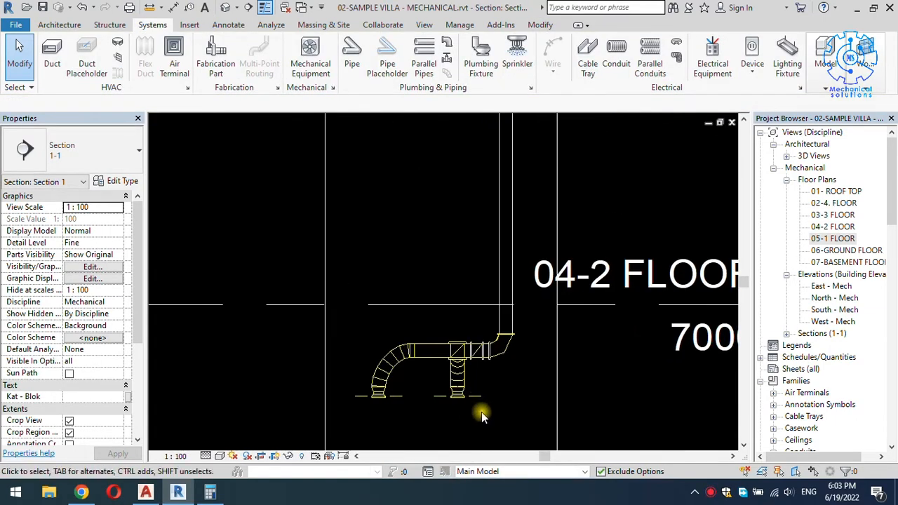
scroll(487, 341, up, 2)
drag(487, 327, 284, 438)
scroll(345, 406, down, 2)
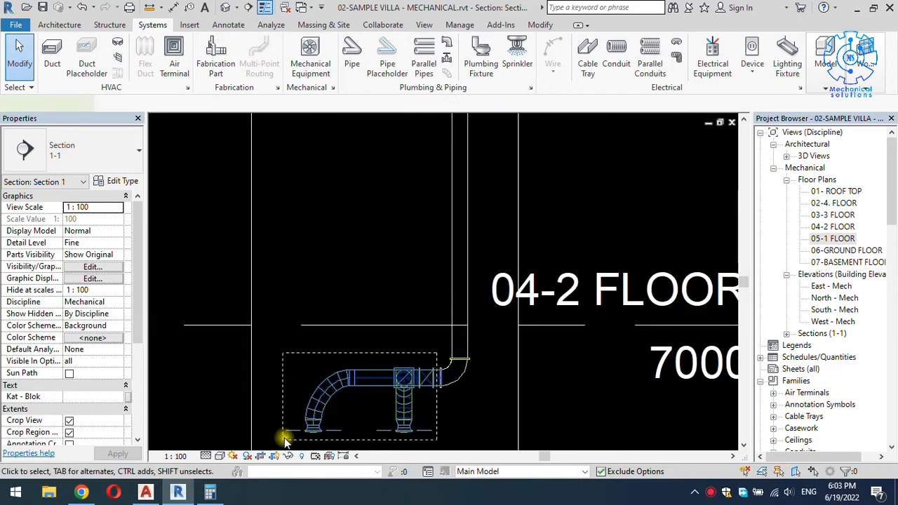
scroll(371, 349, down, 1)
key(r)
key(o)
scroll(374, 316, down, 2)
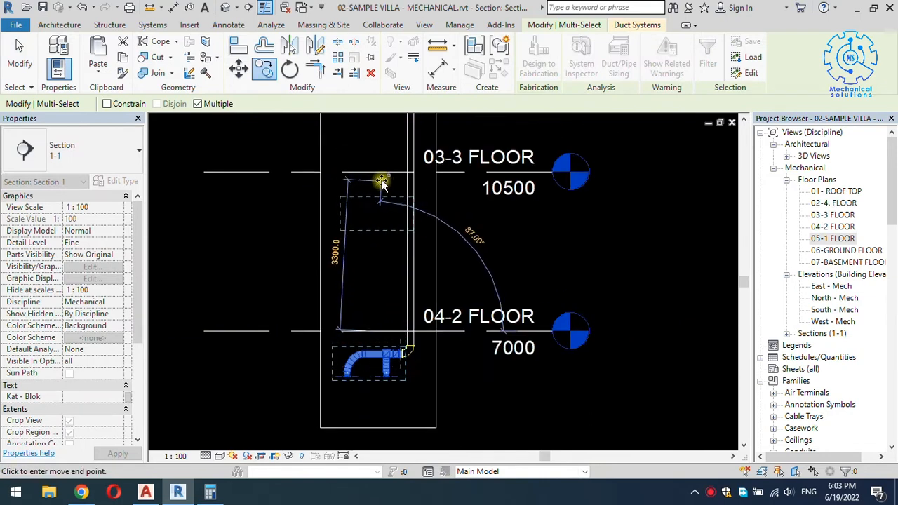
click(374, 184)
middle_drag(372, 162, 391, 405)
click(378, 217)
middle_drag(377, 218, 370, 361)
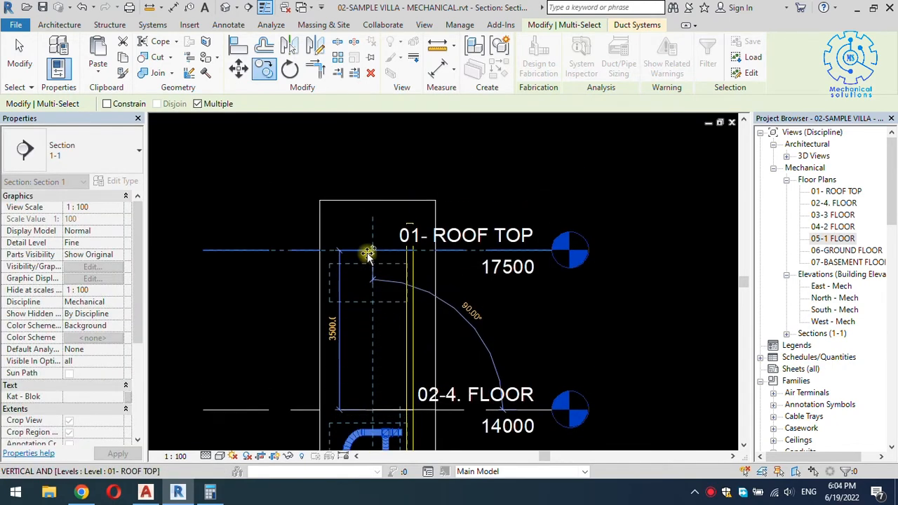
click(371, 254)
key(Escape)
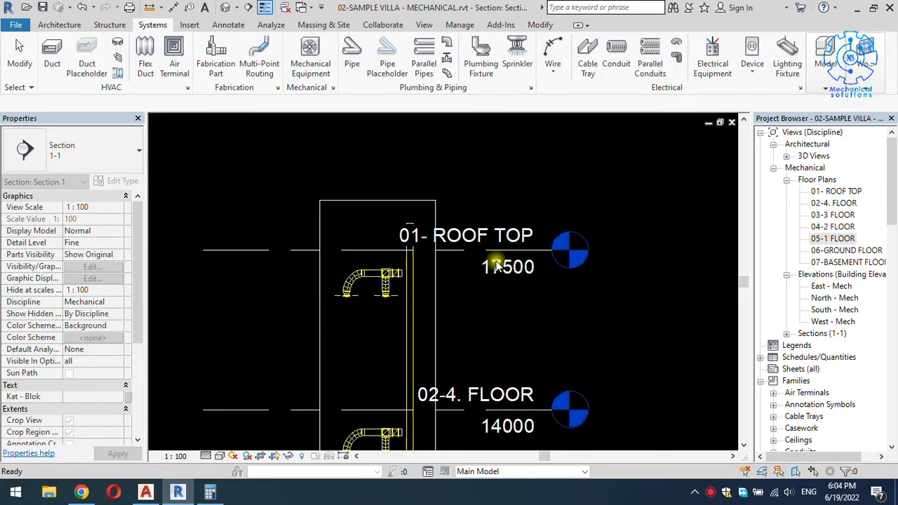
Extend the three copied branch ducts to the vertical riser with Trim/Extend Multiple Elements, using the riser as the boundary
scroll(451, 270, down, 3)
middle_drag(436, 358, 449, 172)
scroll(444, 234, up, 4)
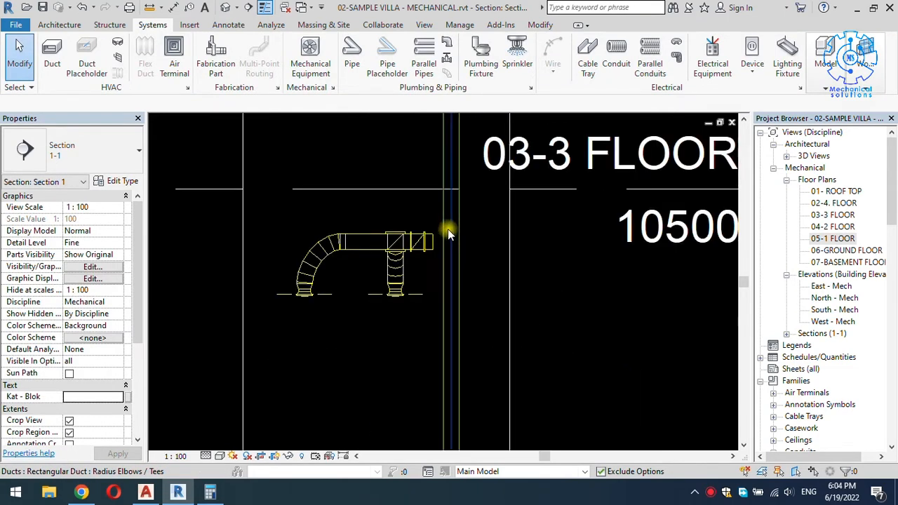
click(540, 25)
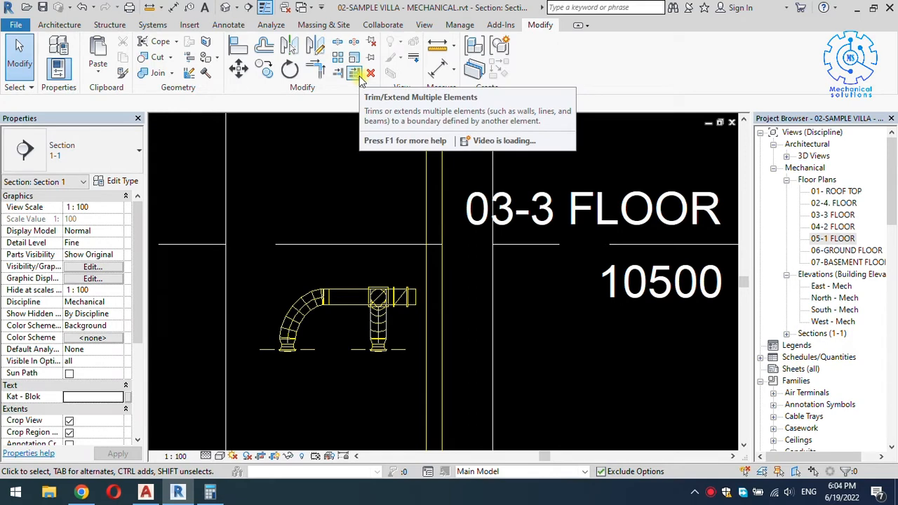
click(355, 74)
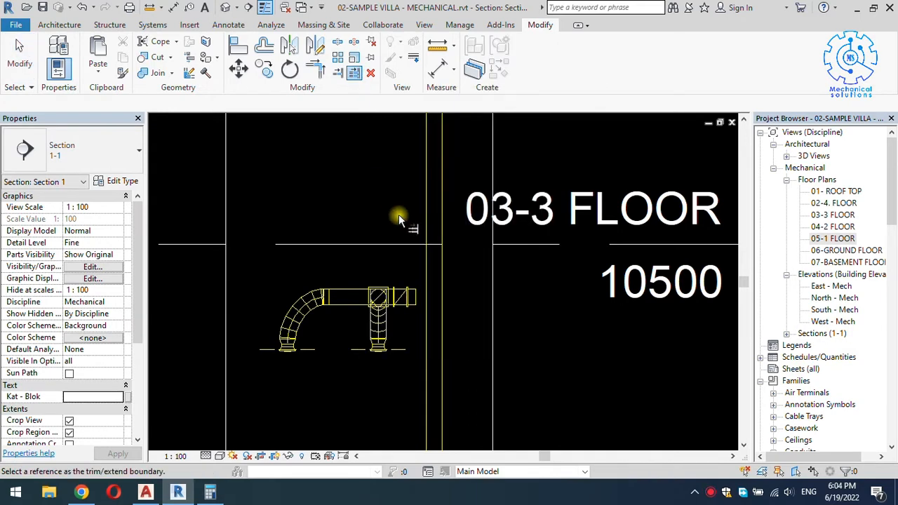
click(435, 275)
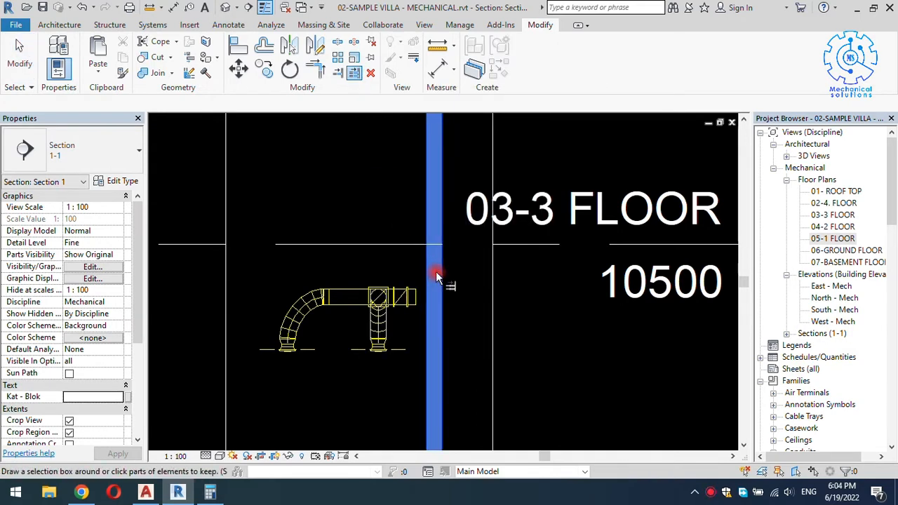
click(415, 291)
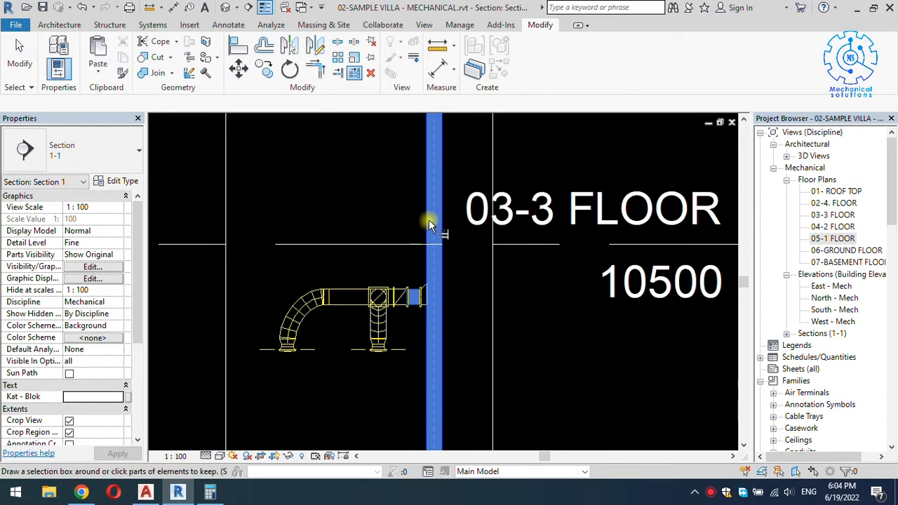
middle_drag(416, 291, 423, 196)
middle_drag(439, 161, 434, 492)
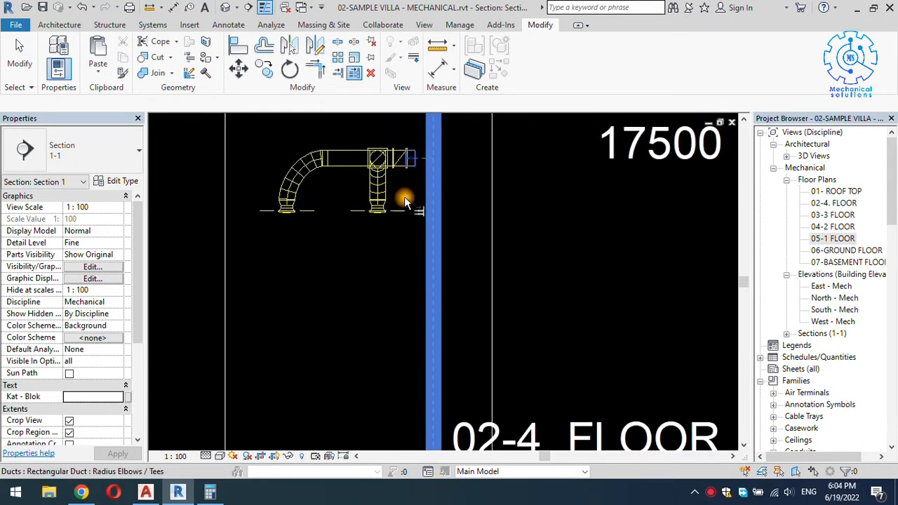
scroll(404, 196, down, 4)
key(Escape)
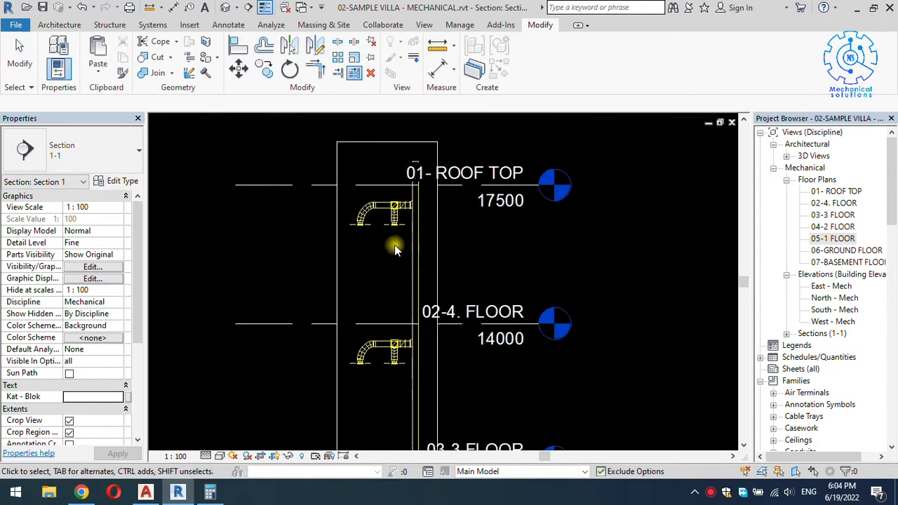
Examine the riser's flow and velocity properties with all the floor branches connected
middle_drag(381, 281, 415, 203)
scroll(416, 149, down, 3)
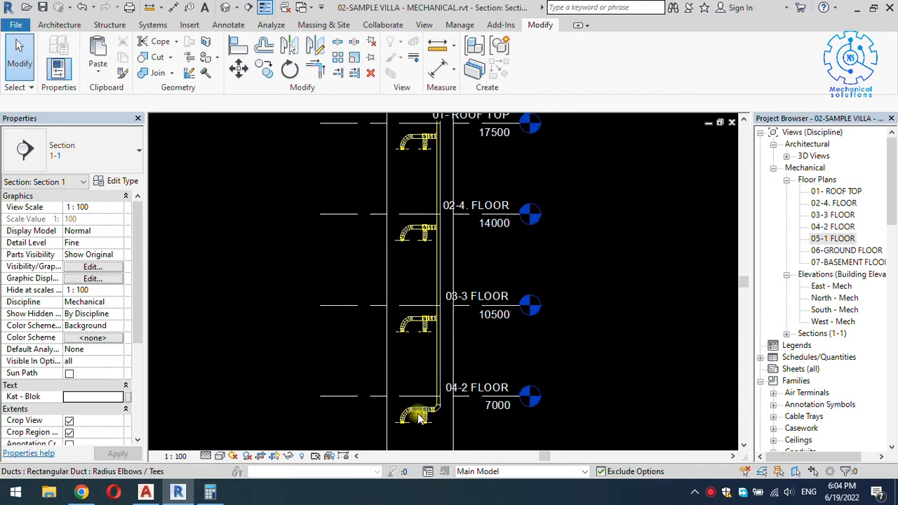
click(444, 155)
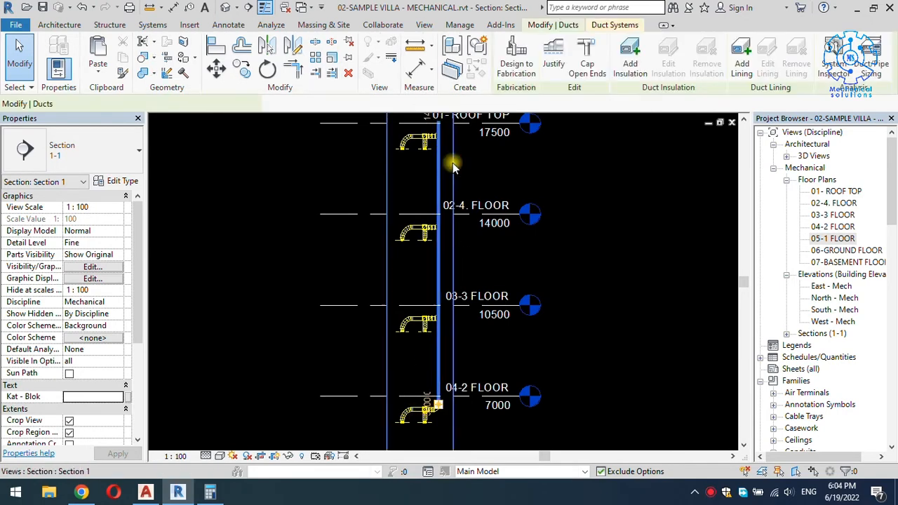
middle_drag(444, 155, 430, 220)
scroll(83, 397, down, 3)
scroll(83, 398, down, 5)
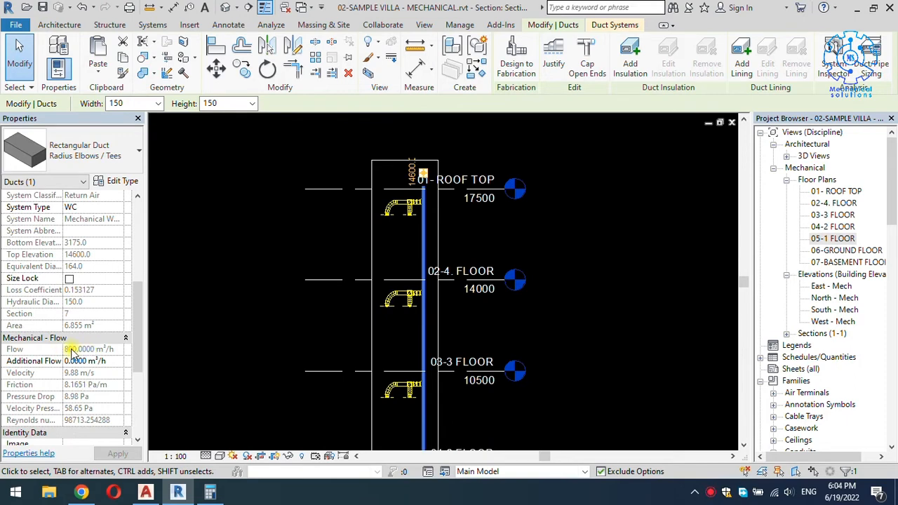
click(516, 161)
scroll(425, 195, up, 4)
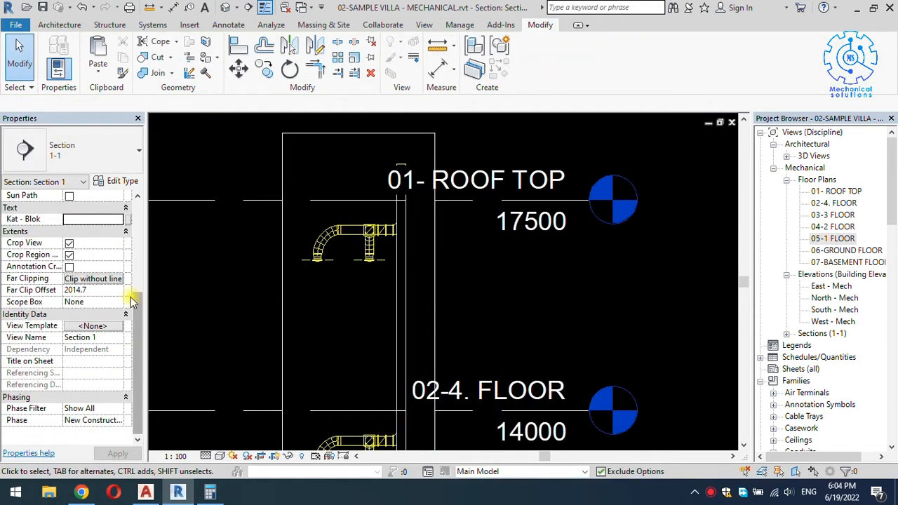
key(s)
key(l)
key(Escape)
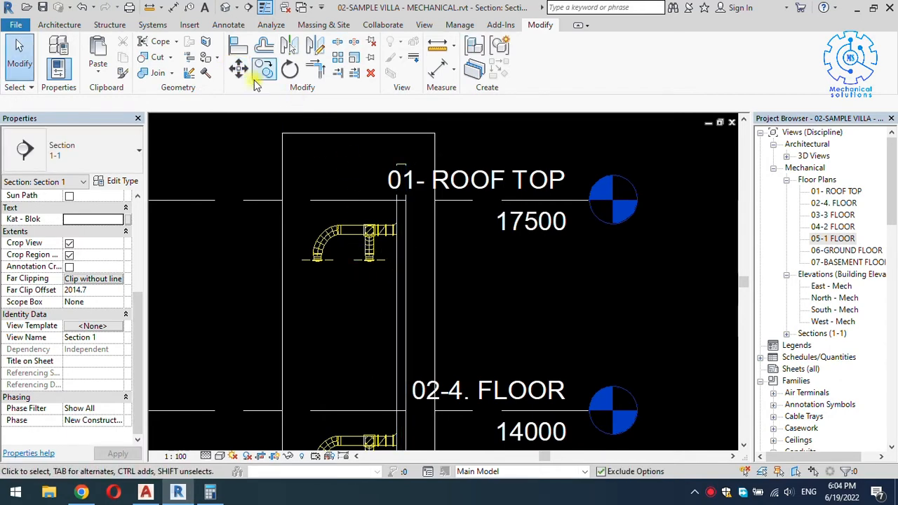
key(s)
key(l)
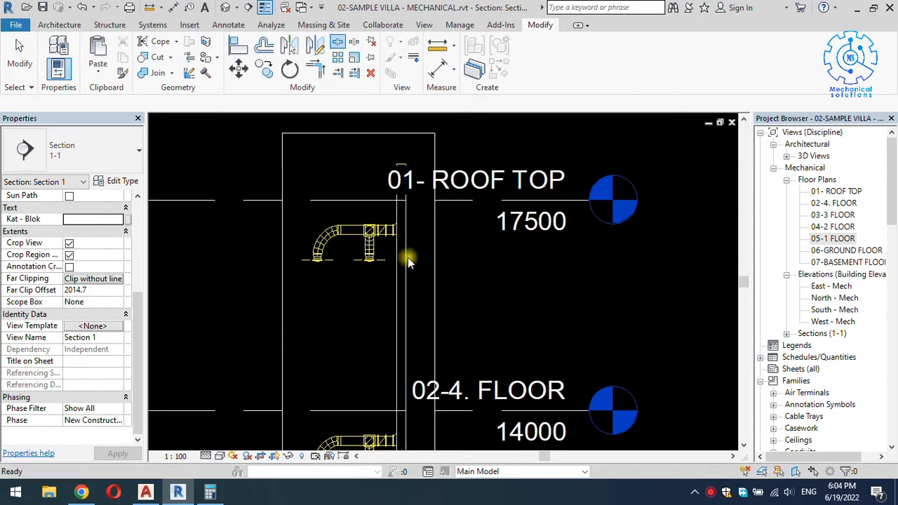
key(Escape)
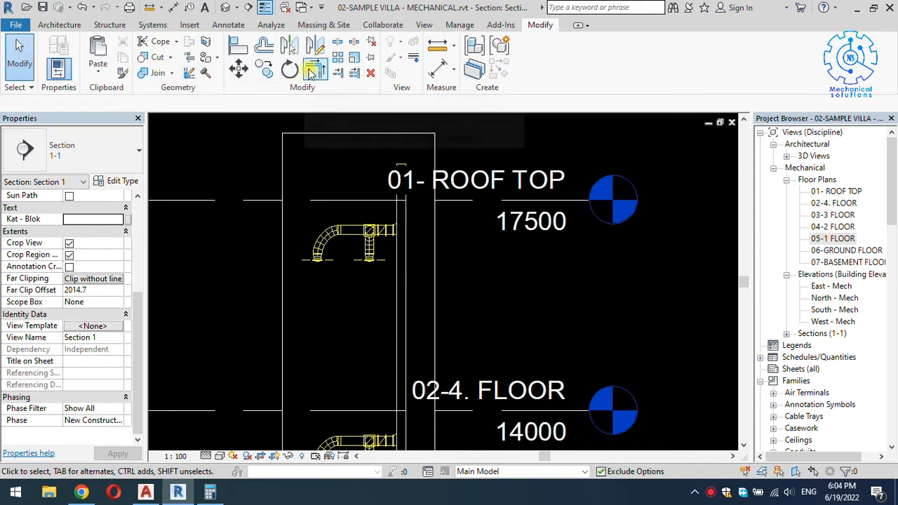
Split the riser just below each of the three copied branches using Split Element
click(338, 45)
click(405, 249)
middle_drag(406, 343, 416, 105)
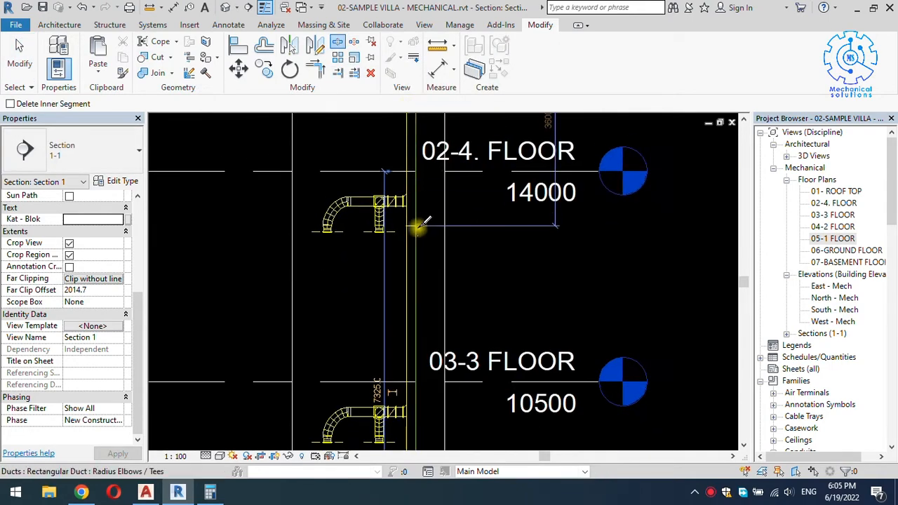
middle_drag(415, 274, 411, 179)
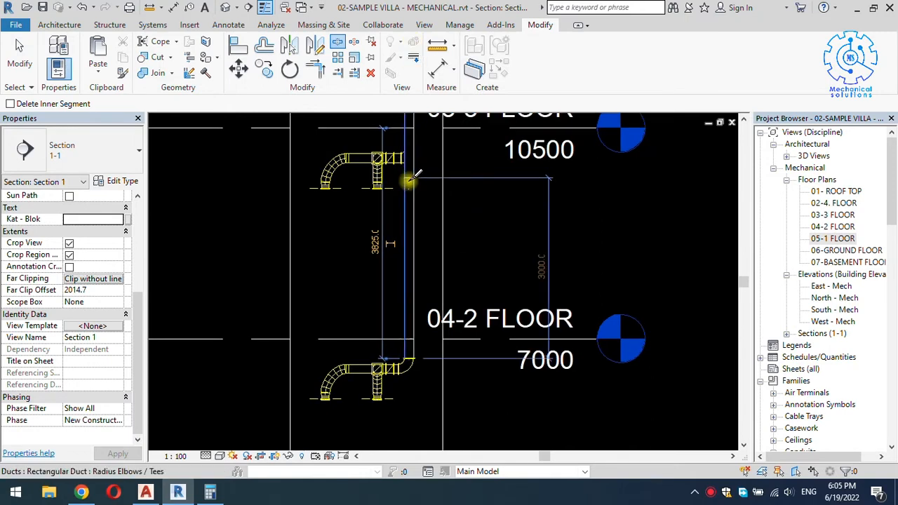
click(410, 182)
key(Escape)
Compare the flow and velocity of the riser segment crossing 03-3 FLOOR with those of the lowest riser segment
middle_drag(425, 173, 364, 281)
scroll(363, 281, down, 3)
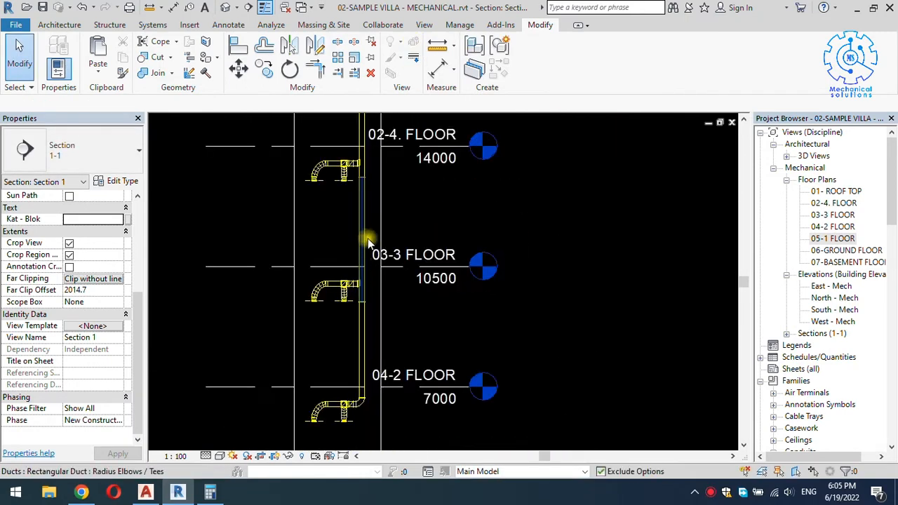
click(367, 241)
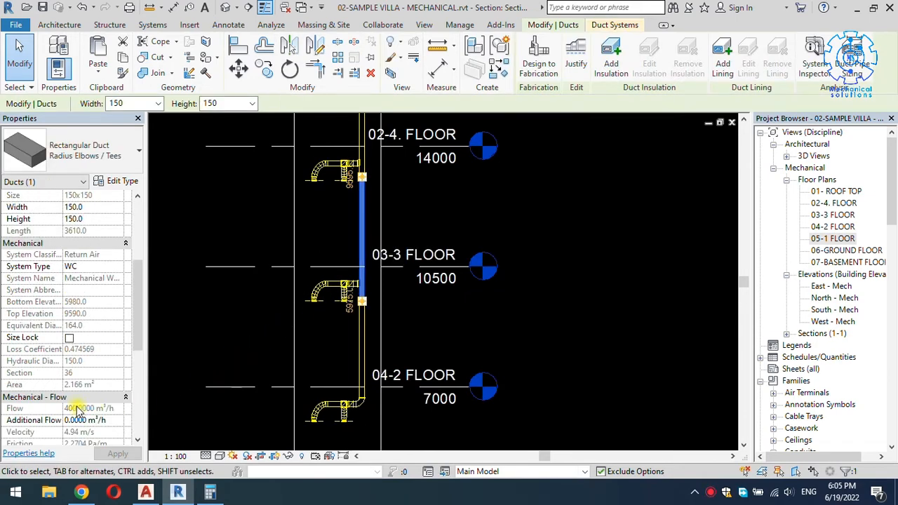
key(Escape)
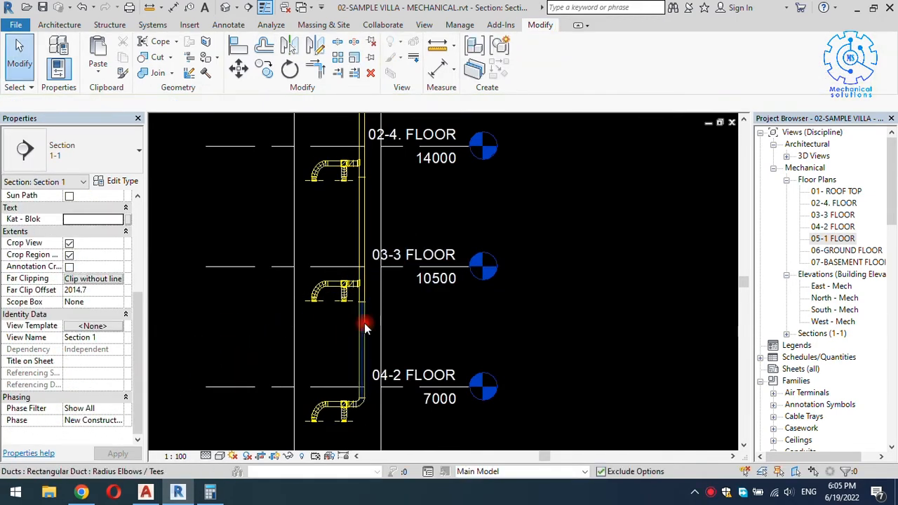
click(363, 326)
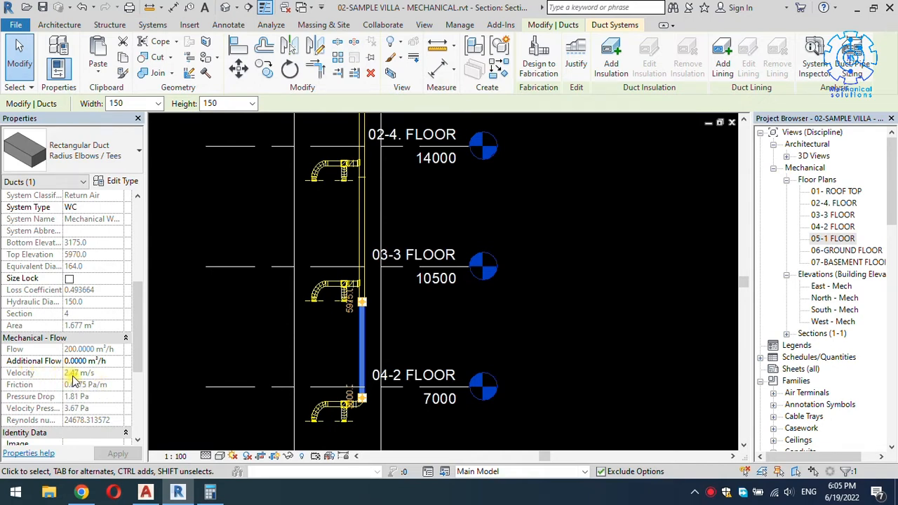
click(334, 206)
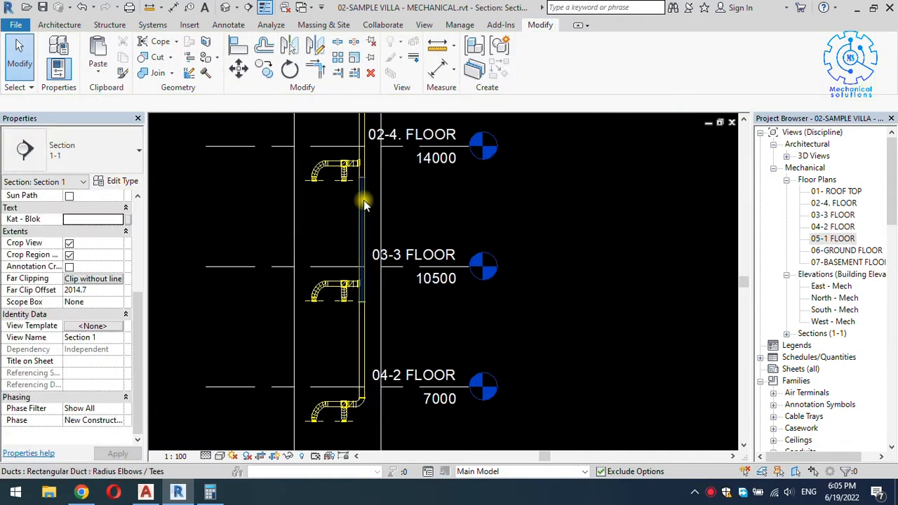
Set the riser segment crossing 03-3 FLOOR to 200 mm width and 200 mm height, and check its velocity
click(363, 204)
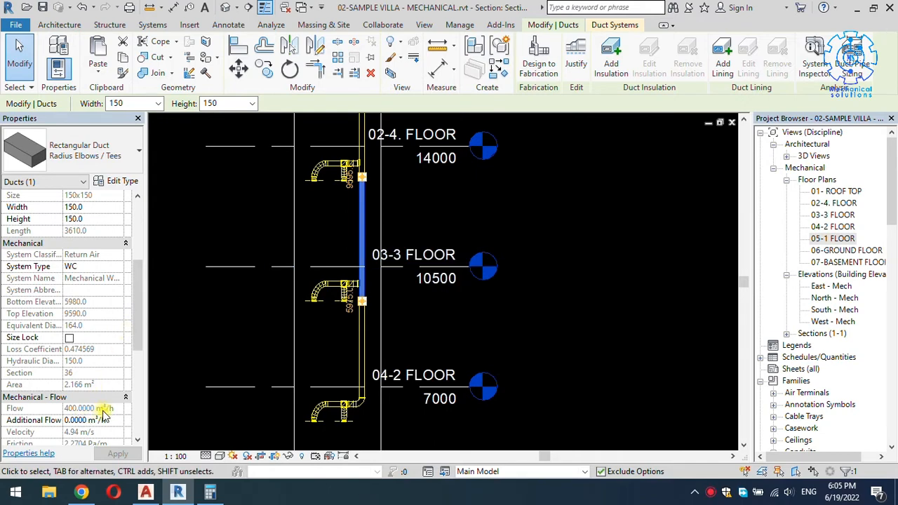
scroll(104, 412, down, 1)
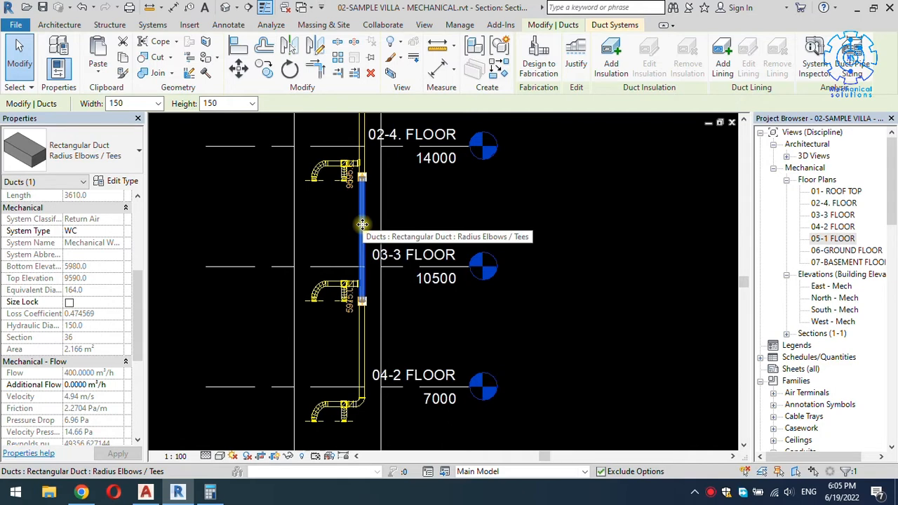
double_click(123, 103)
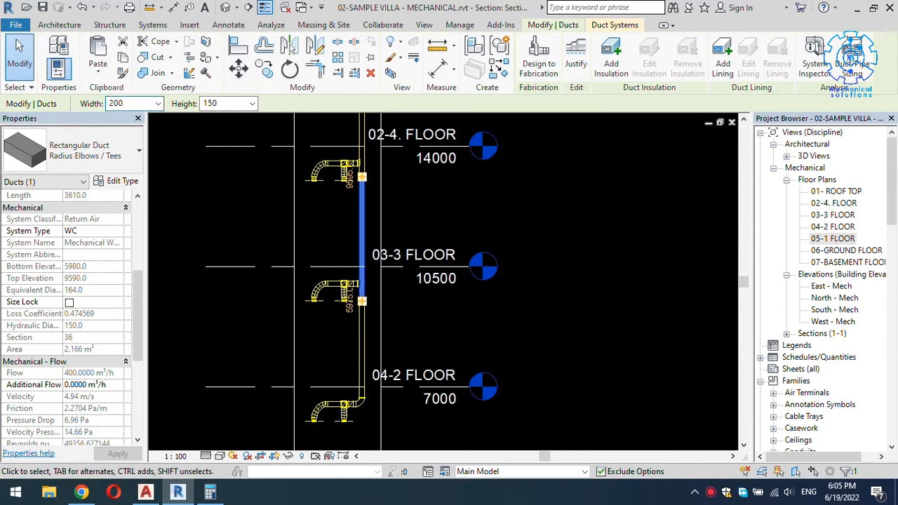
key(Return)
double_click(210, 102)
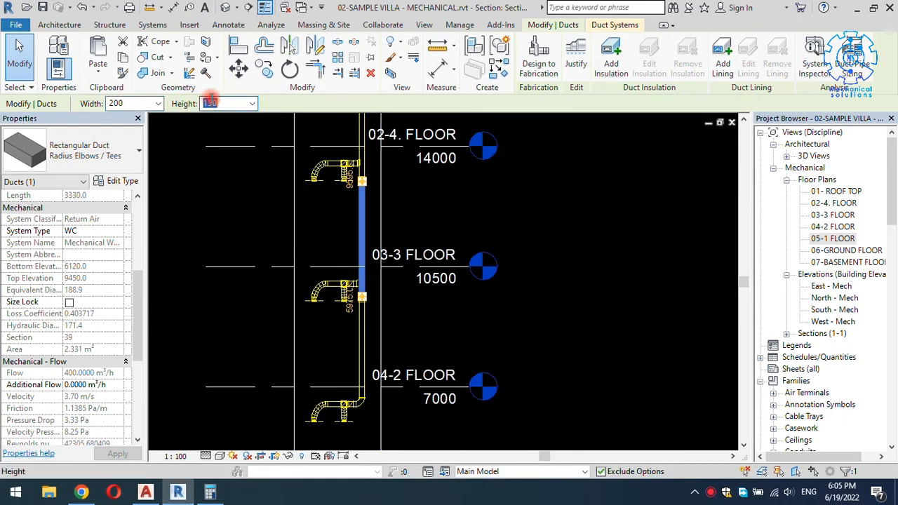
text(200)
key(Return)
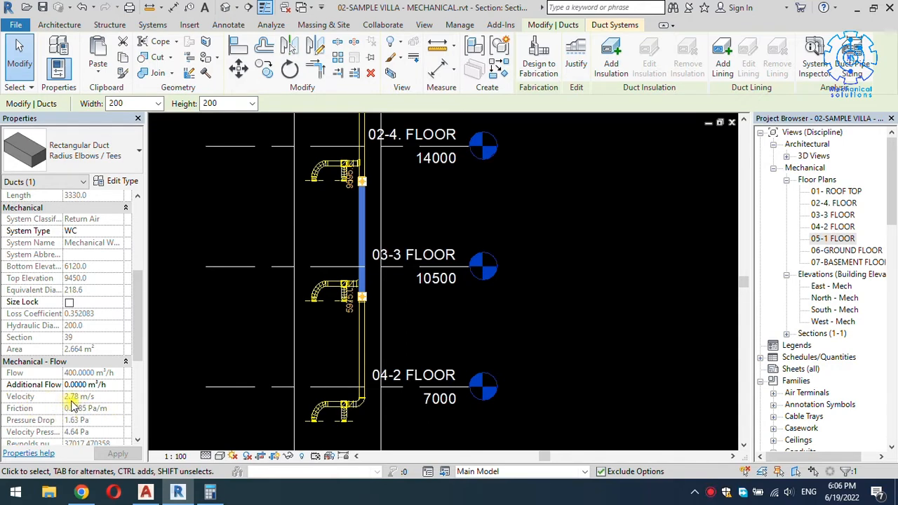
click(308, 230)
Size the riser segment crossing 02-4. FLOOR to 250 mm width and 200 mm height, and check its velocity
middle_drag(354, 161, 326, 337)
click(335, 287)
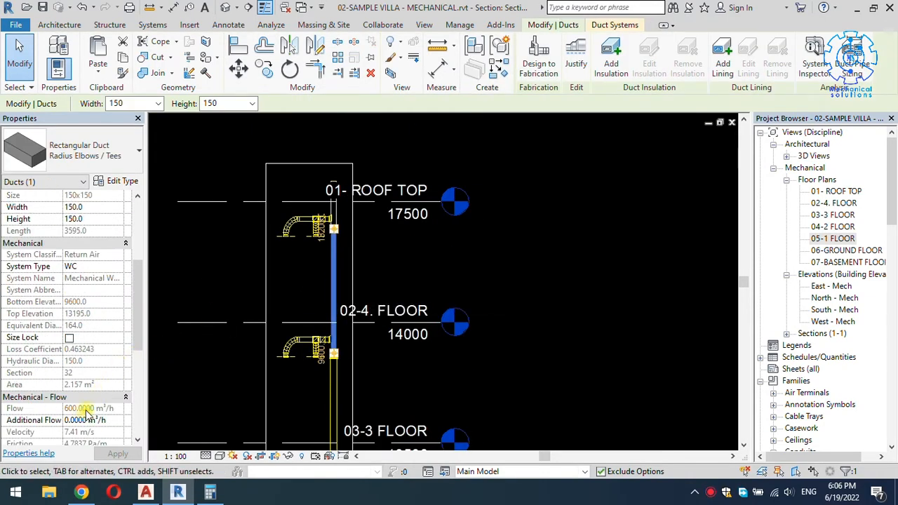
scroll(84, 412, down, 1)
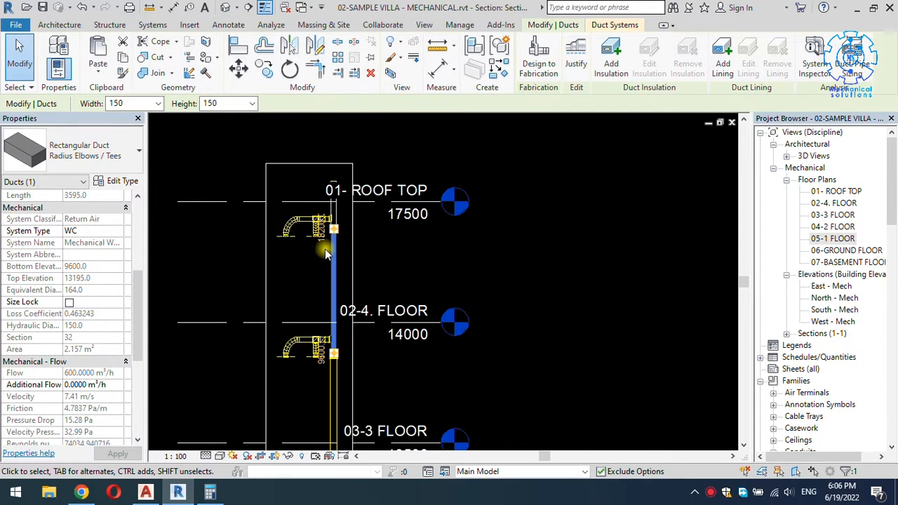
click(140, 100)
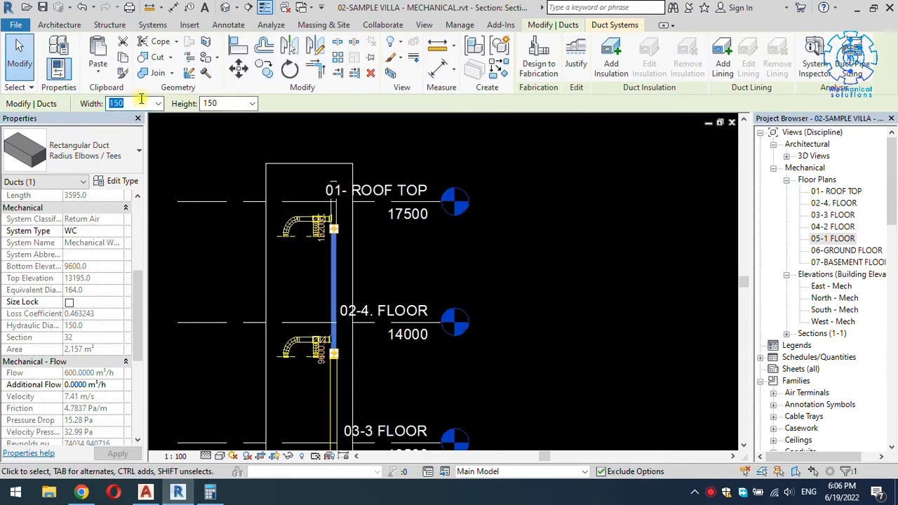
text(250)
key(Return)
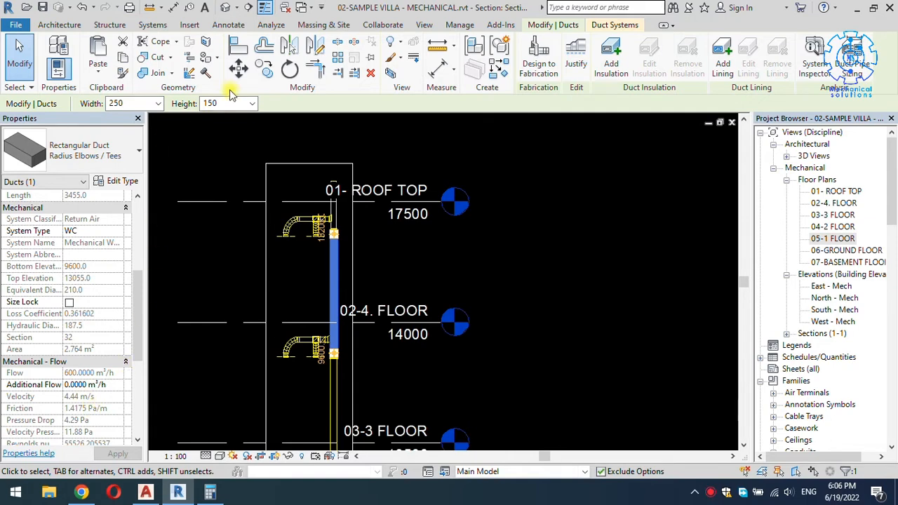
text(200)
key(Return)
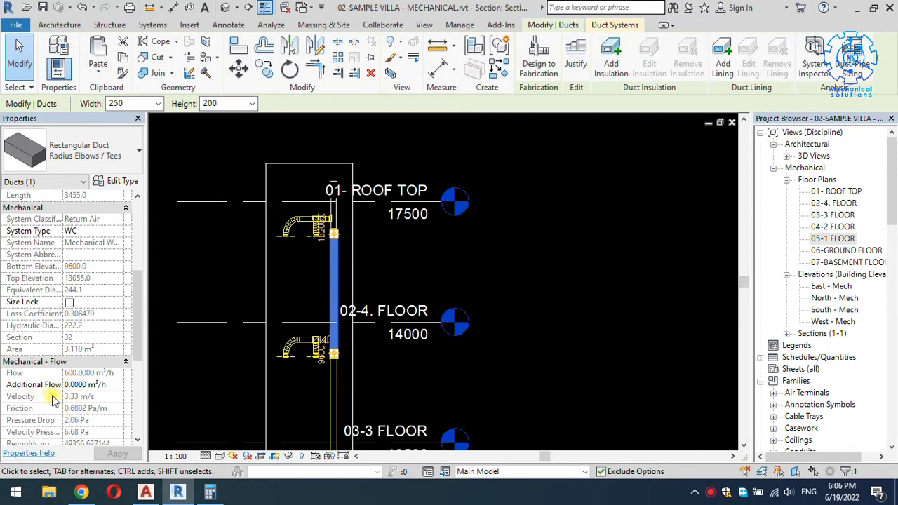
click(294, 265)
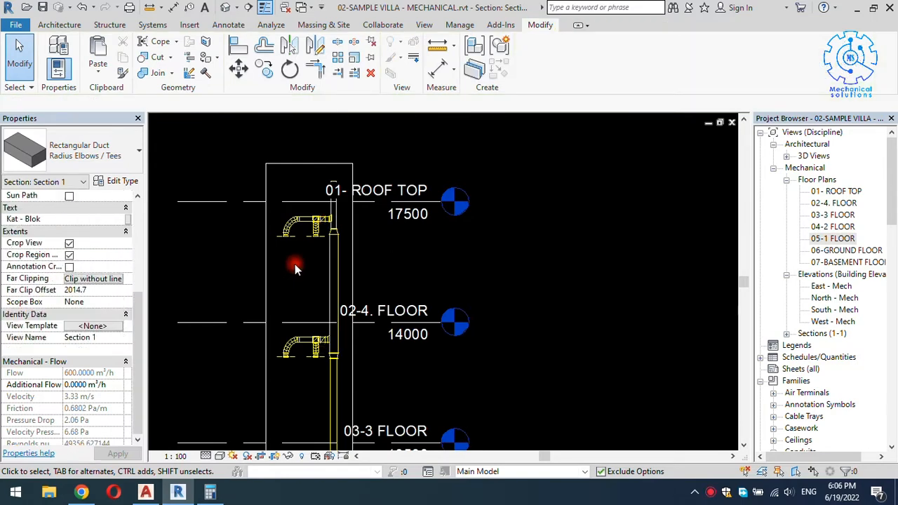
click(334, 272)
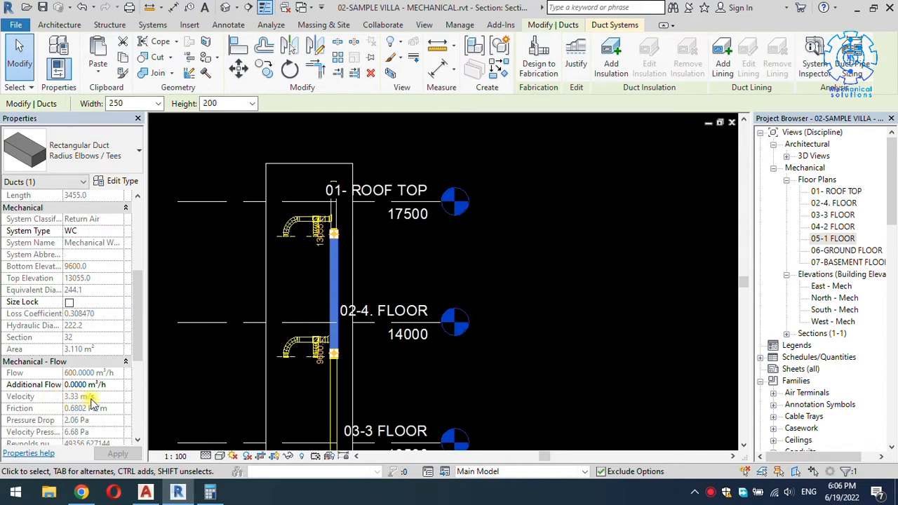
click(300, 254)
Size the uppermost riser segment crossing 01- ROOF TOP to 250 mm width and 250 mm height, and check its velocity
middle_drag(301, 255, 284, 355)
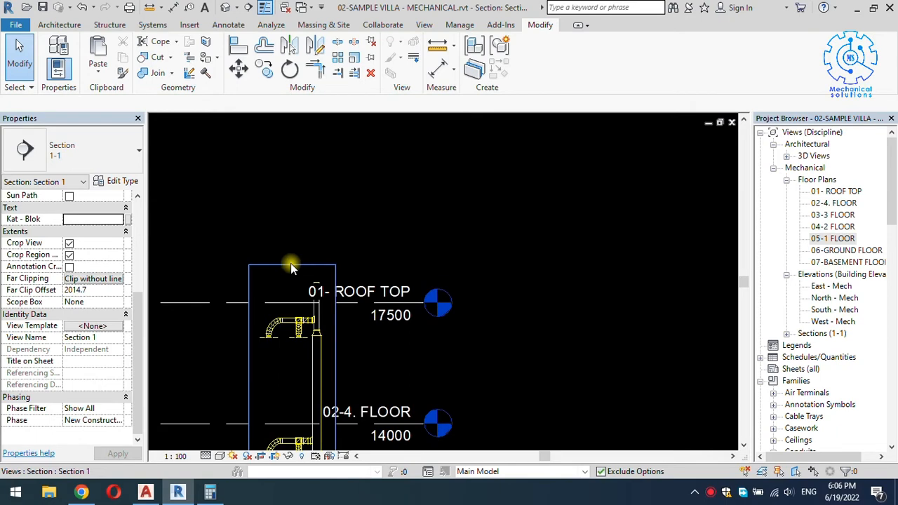
scroll(312, 306, up, 3)
click(314, 308)
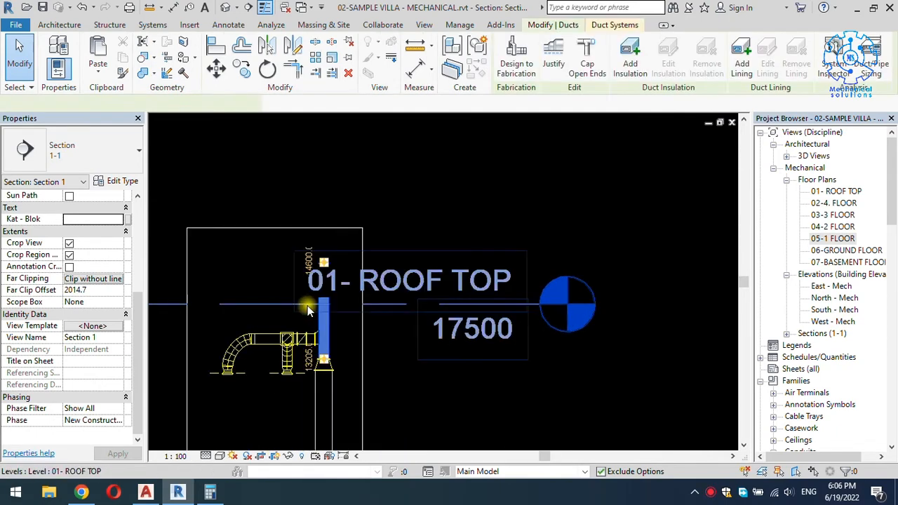
scroll(95, 432, down, 2)
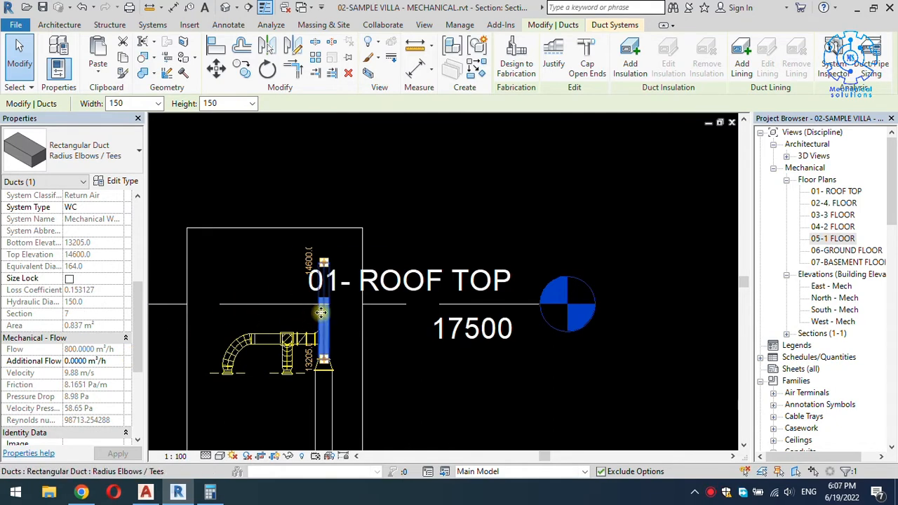
click(130, 103)
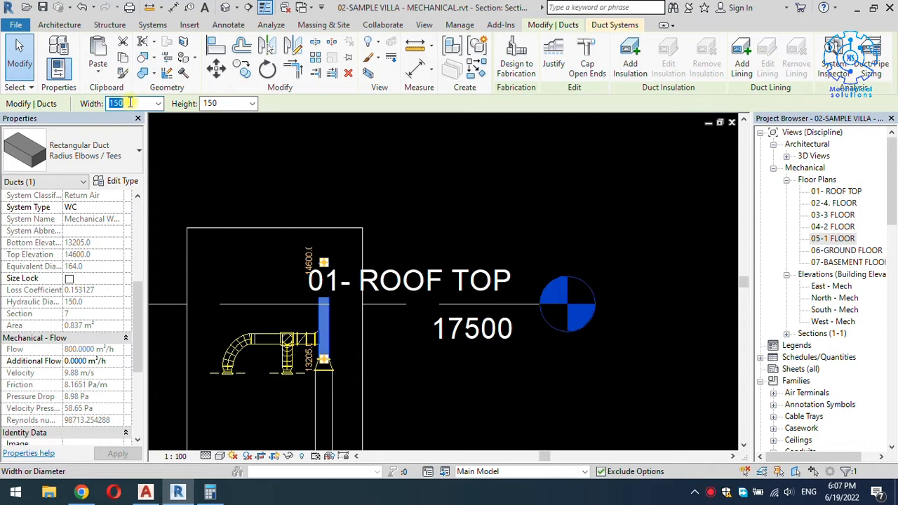
text(25)
key(Return)
click(209, 104)
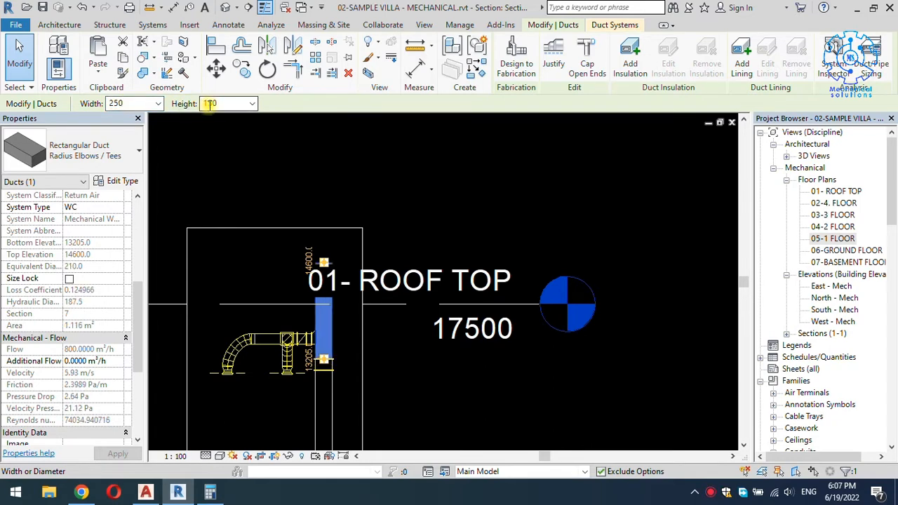
text(250)
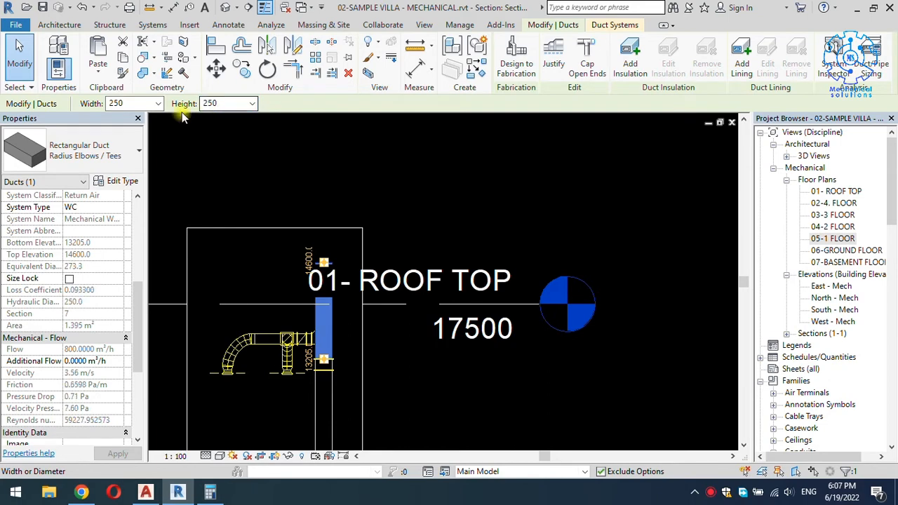
key(Return)
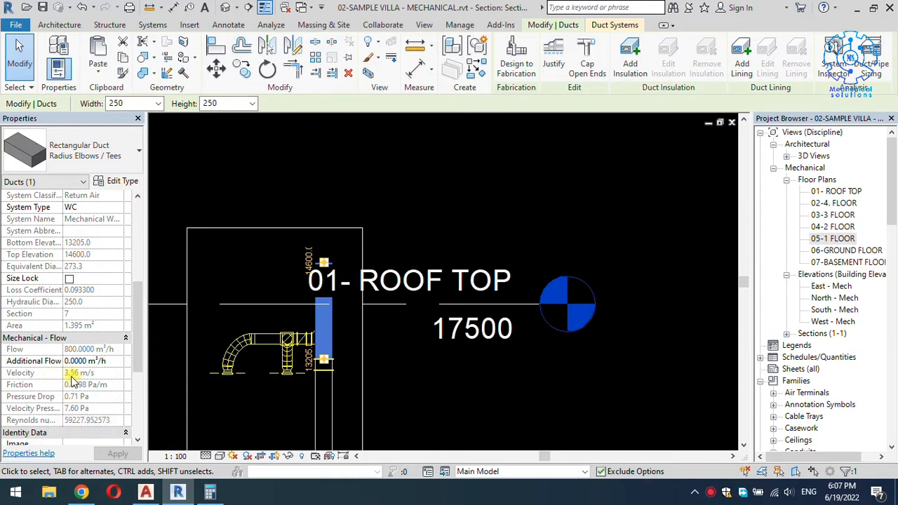
click(458, 379)
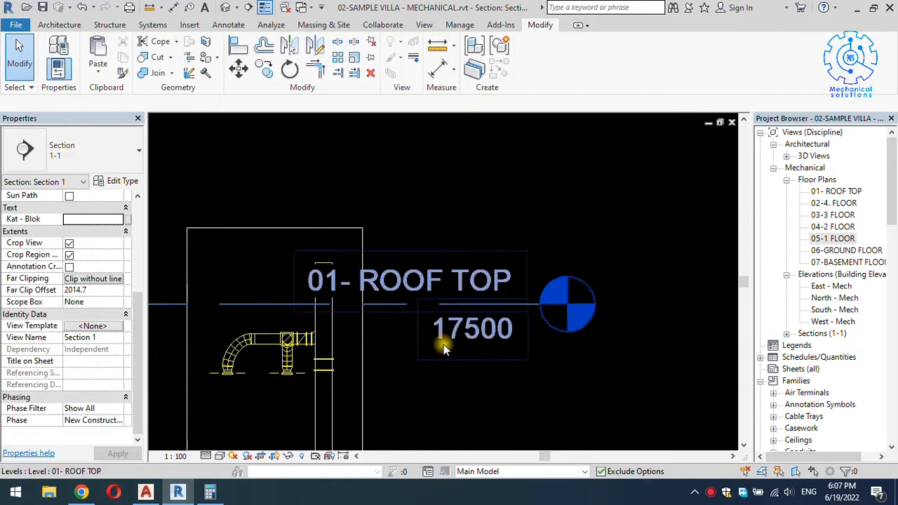
Open the 01- ROOF TOP floor plan at the shaft where the riser emerges
scroll(399, 365, down, 5)
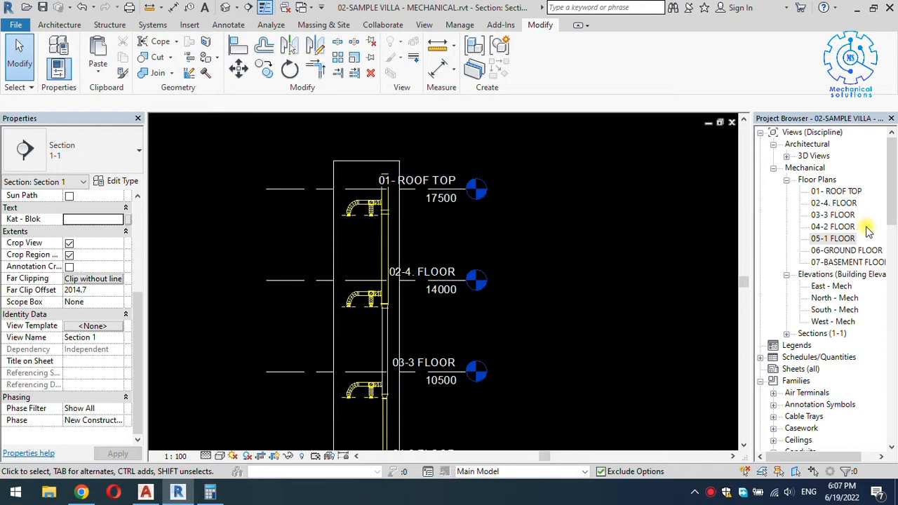
double_click(836, 190)
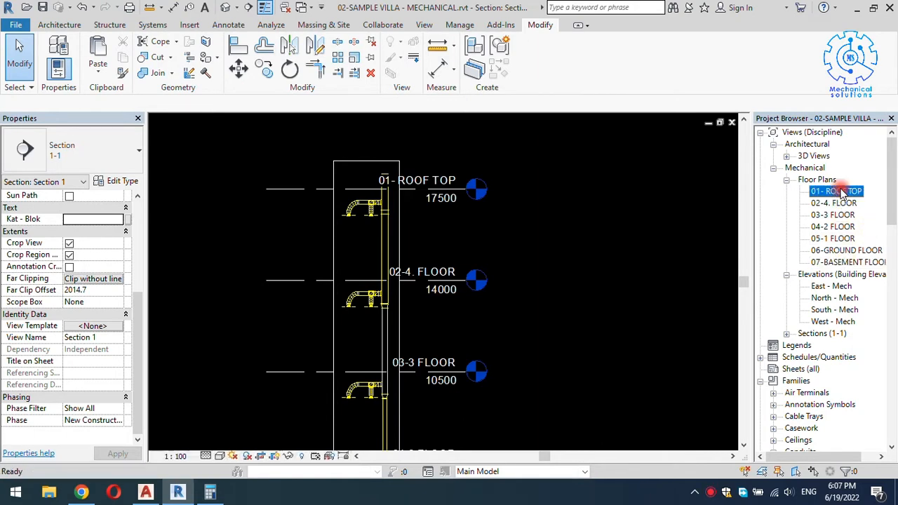
scroll(436, 219, up, 5)
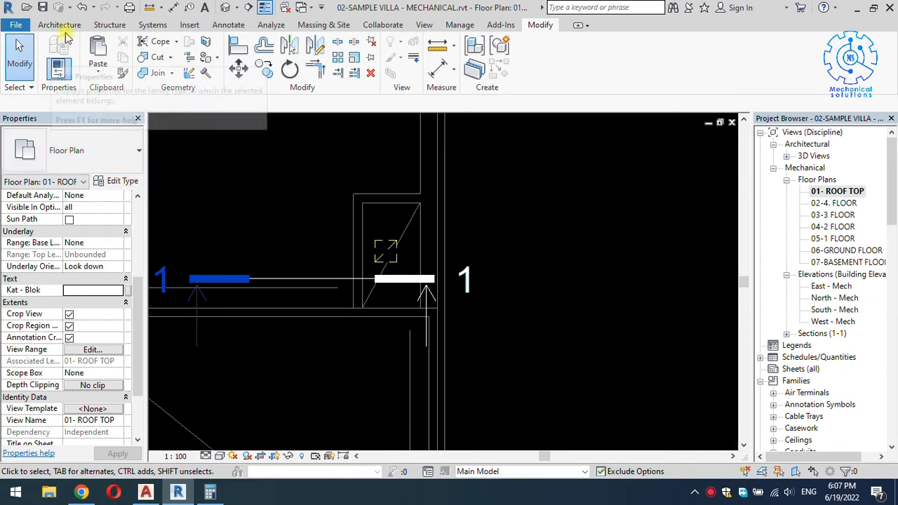
Place a ROOF TYPE EXHAUST FAN 2, type EF-1, beside the shaft on the roof plan
click(153, 25)
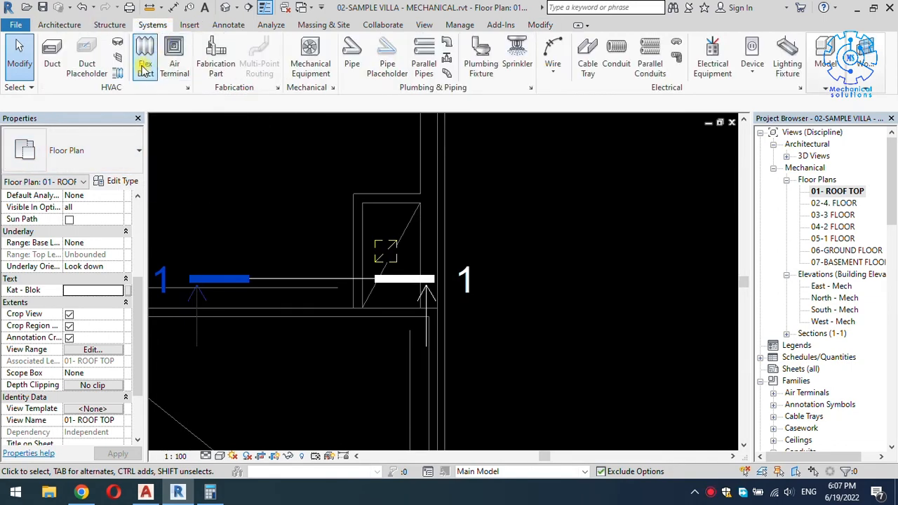
click(307, 60)
click(88, 151)
scroll(76, 231, down, 15)
scroll(77, 238, down, 20)
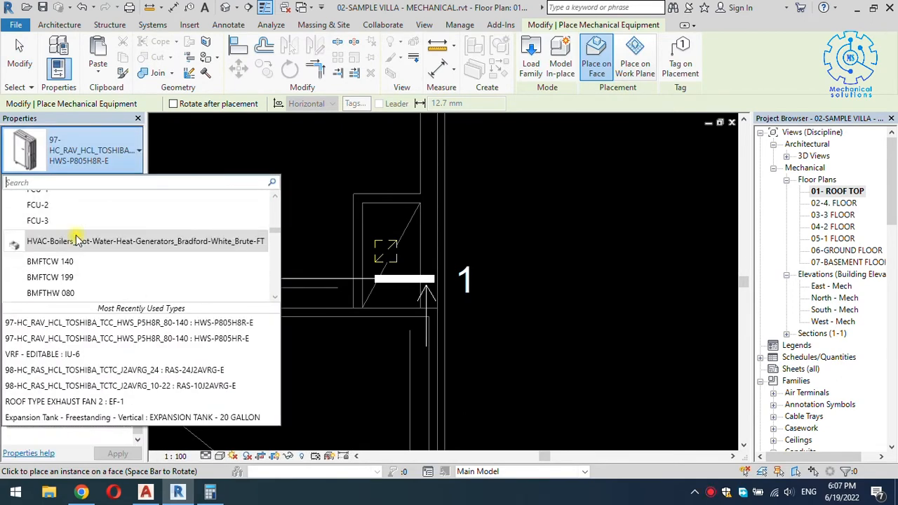
scroll(77, 238, down, 20)
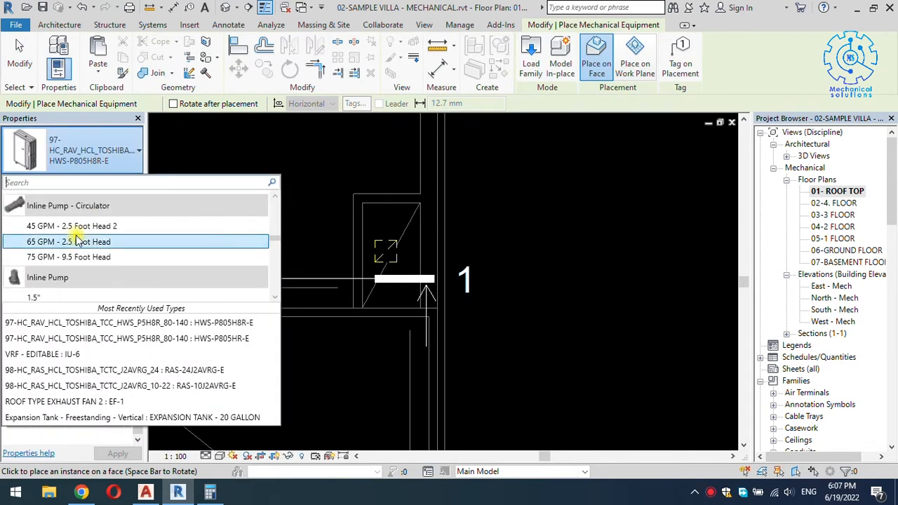
scroll(78, 240, down, 20)
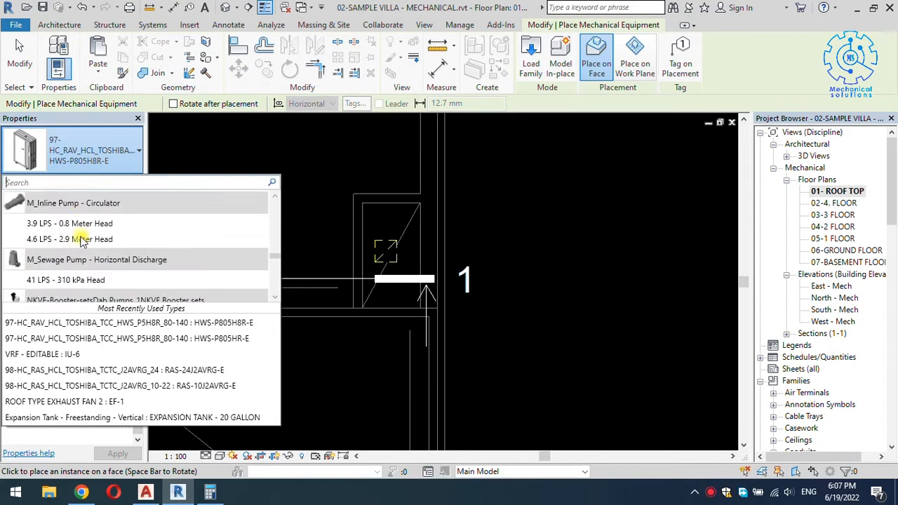
scroll(80, 240, down, 12)
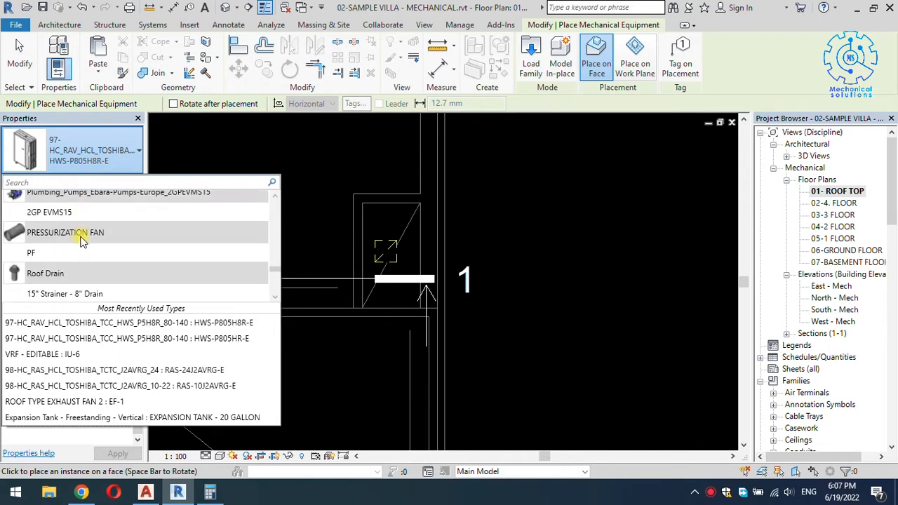
scroll(81, 240, up, 1)
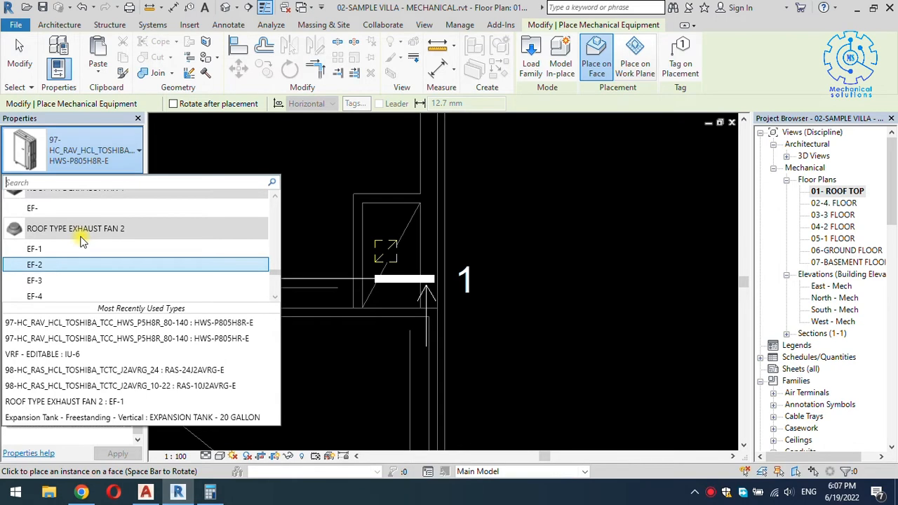
click(48, 251)
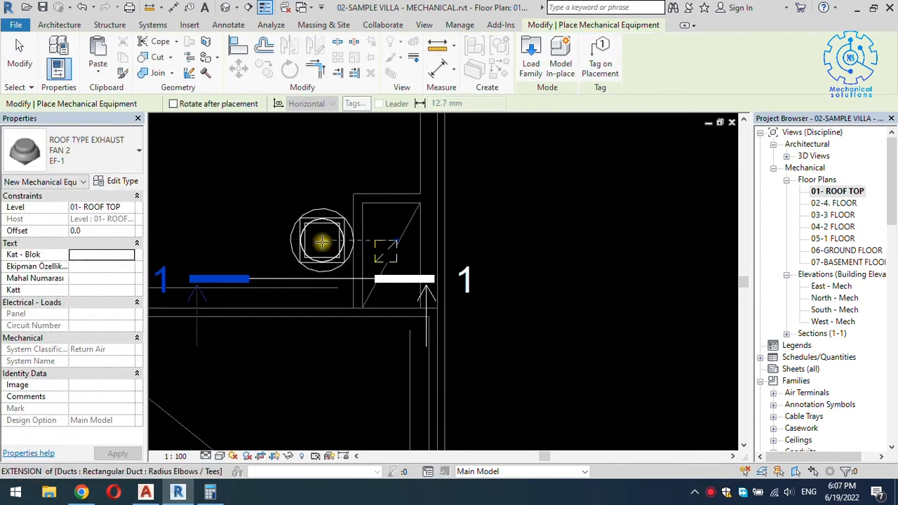
click(322, 241)
key(Escape)
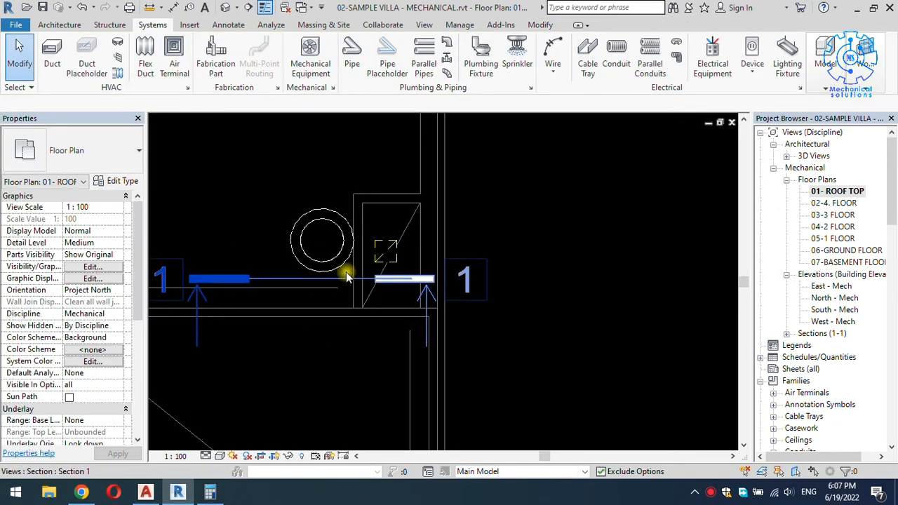
Open the section 1-1 view from its section line beside the new fan
click(348, 277)
right_click(348, 277)
key(Escape)
scroll(348, 252, down, 2)
right_click(348, 273)
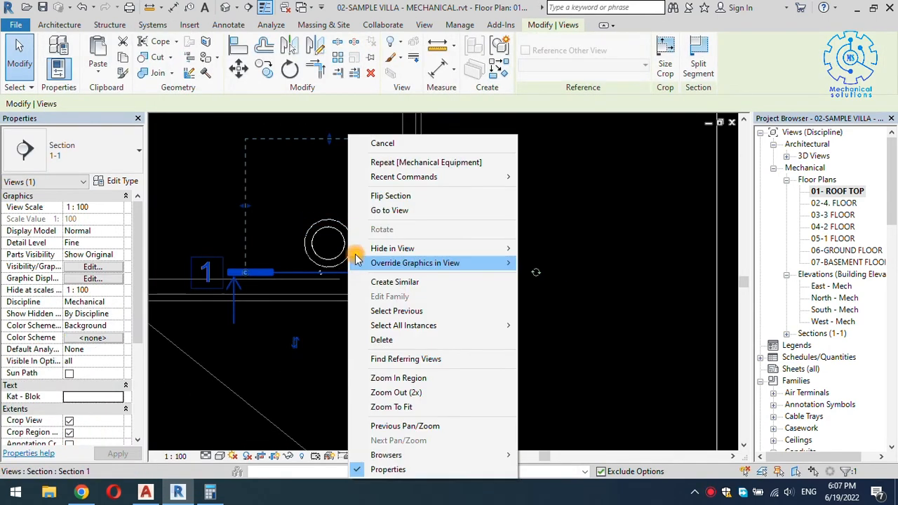
click(387, 211)
scroll(371, 184, up, 4)
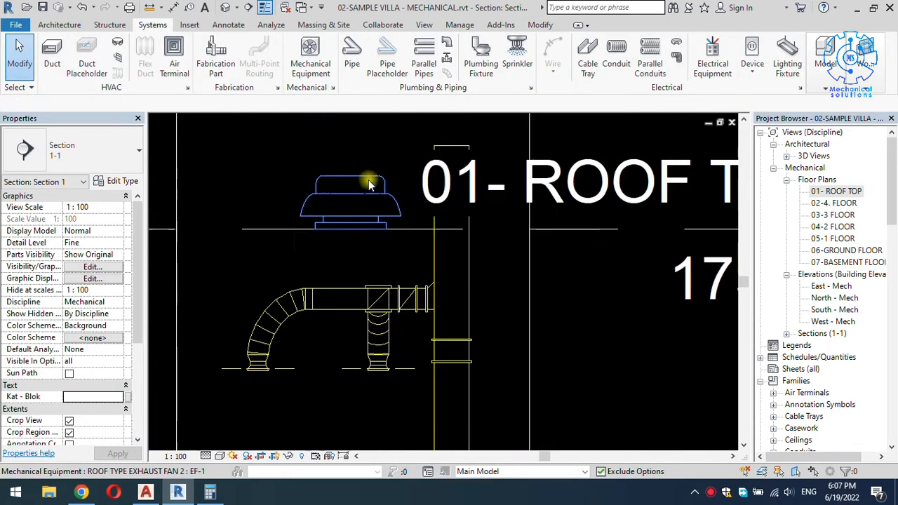
Raise the roof exhaust fan above the 01- ROOF TOP level in the section view
click(361, 195)
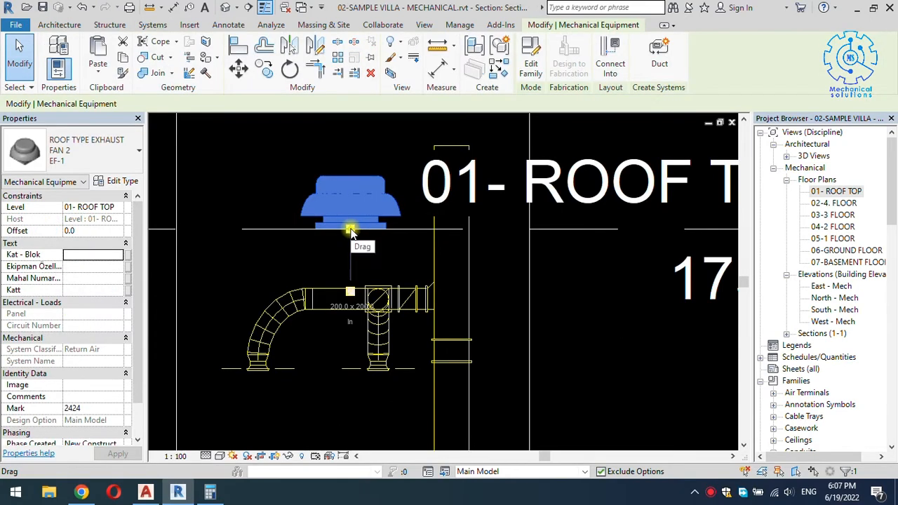
drag(350, 231, 346, 200)
scroll(356, 206, down, 2)
Enlarge the section's crop region sideways beyond the riser and upwards above the roof exhaust fan
click(418, 247)
scroll(419, 248, down, 2)
click(422, 261)
middle_drag(437, 368, 436, 178)
drag(420, 230, 456, 227)
middle_drag(440, 172, 414, 352)
scroll(359, 210, up, 4)
drag(422, 167, 425, 128)
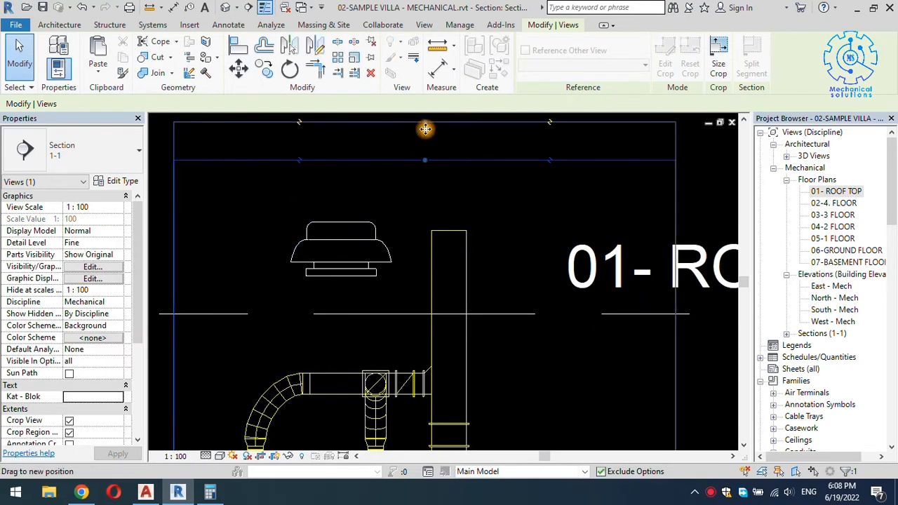
Move the roof exhaust fan onto the open top end of the riser so its connector joins the duct
click(353, 254)
drag(338, 290, 446, 239)
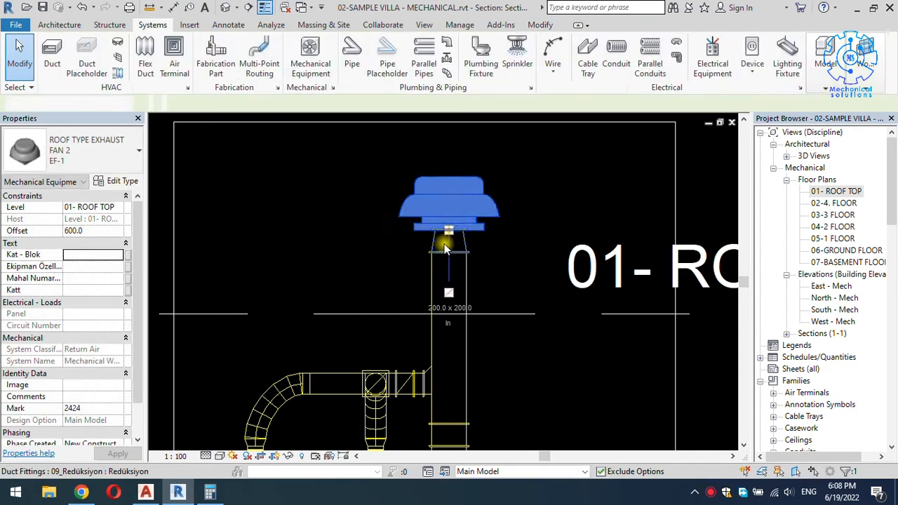
key(Escape)
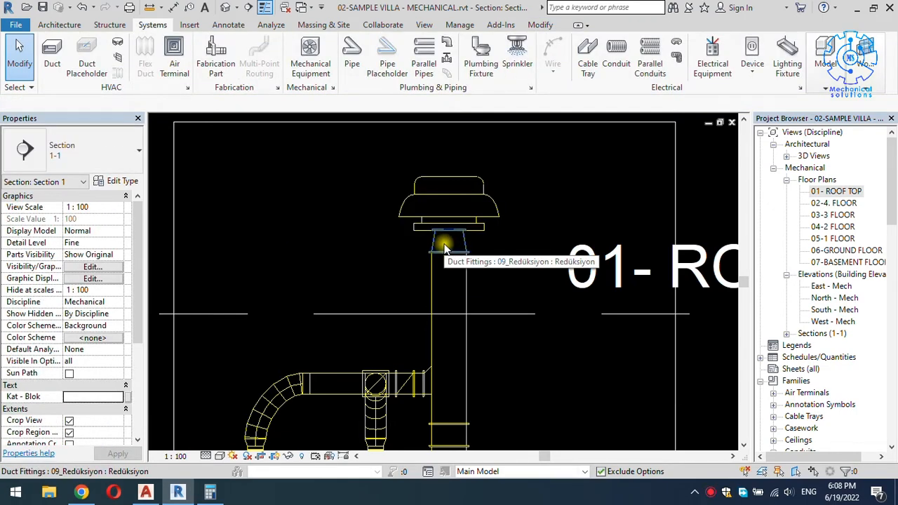
click(347, 255)
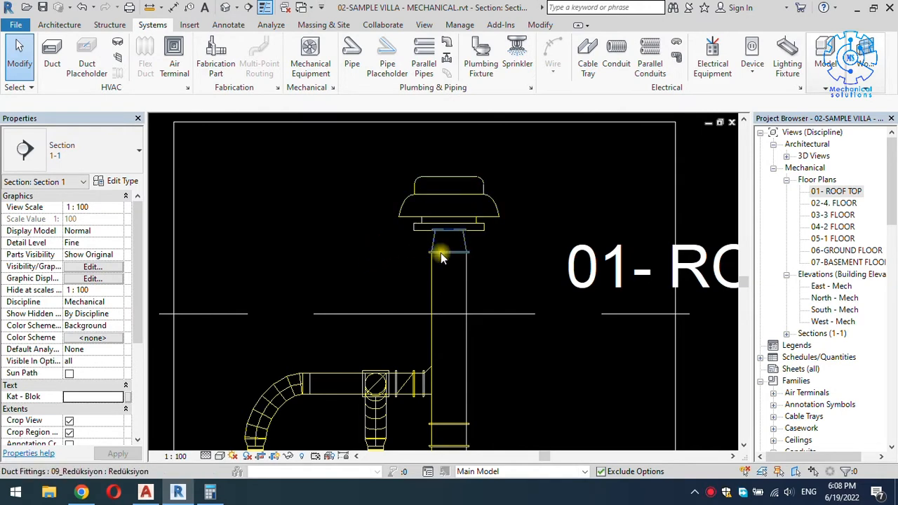
Set the Connector type parameter of the EF-1 roof exhaust fan to 250 to match the riser duct
click(455, 222)
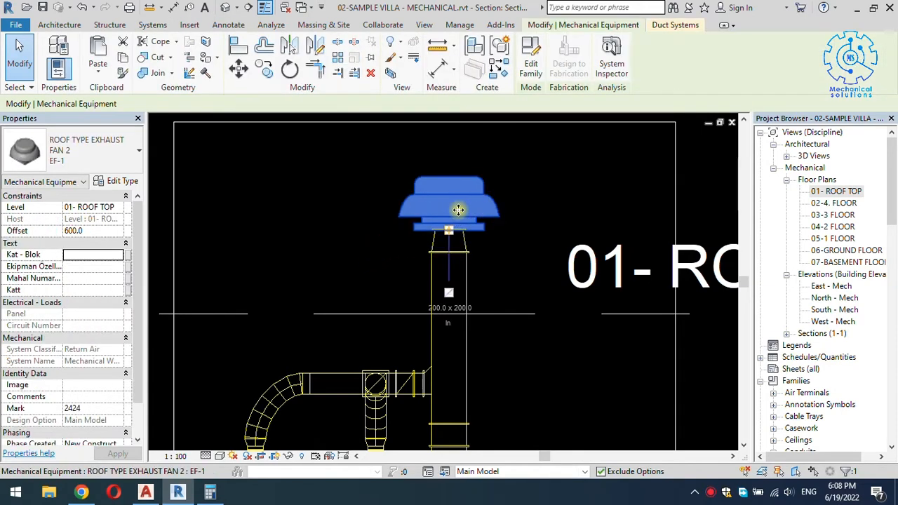
click(127, 181)
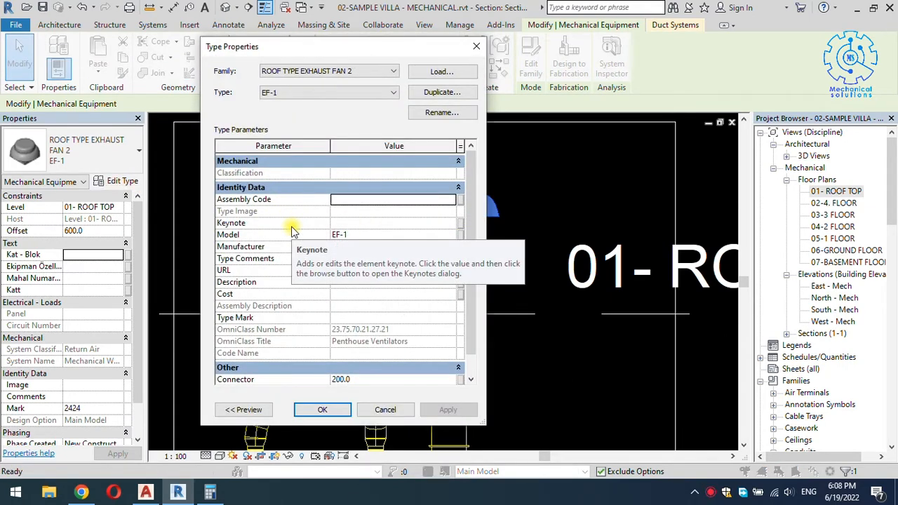
scroll(345, 366, down, 1)
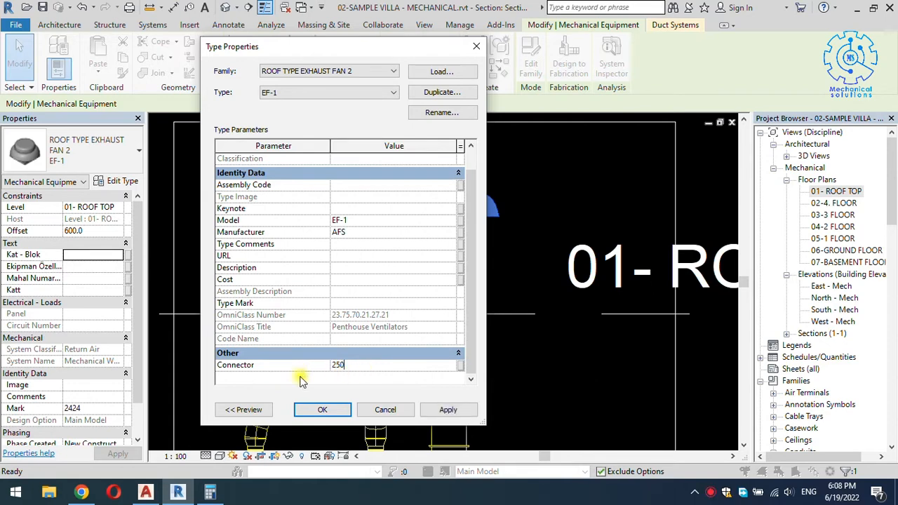
click(313, 410)
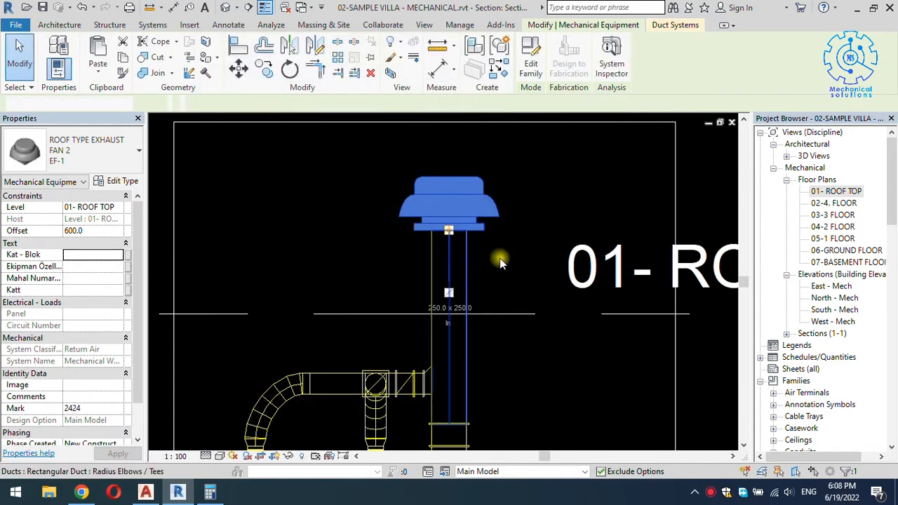
click(500, 257)
Open the {3D} view and examine the full exhaust riser with its floor branches and the roof fan
scroll(484, 256, down, 1)
scroll(456, 255, down, 1)
scroll(500, 245, down, 1)
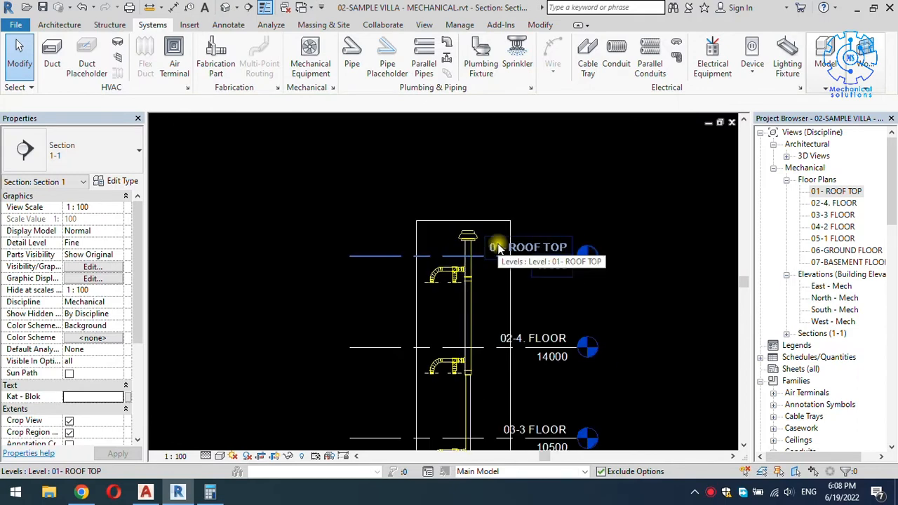
key(ctrl+Tab)
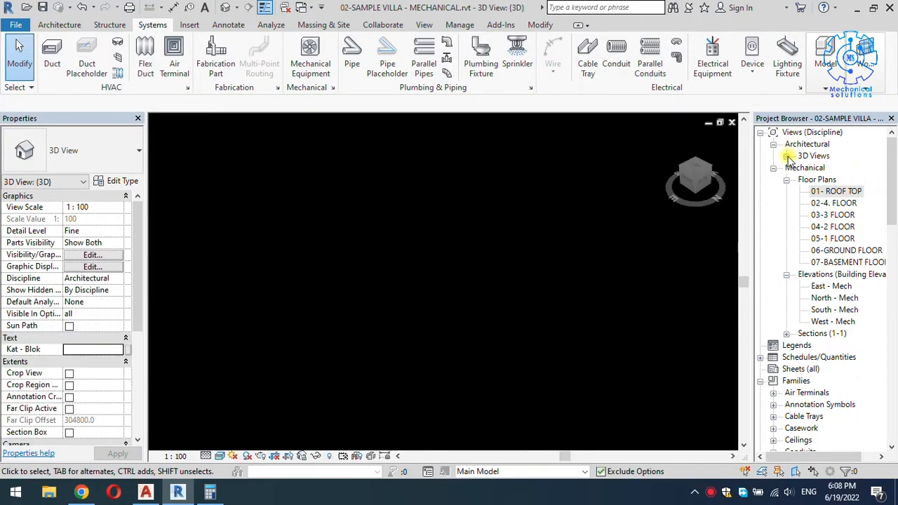
middle_click(436, 252)
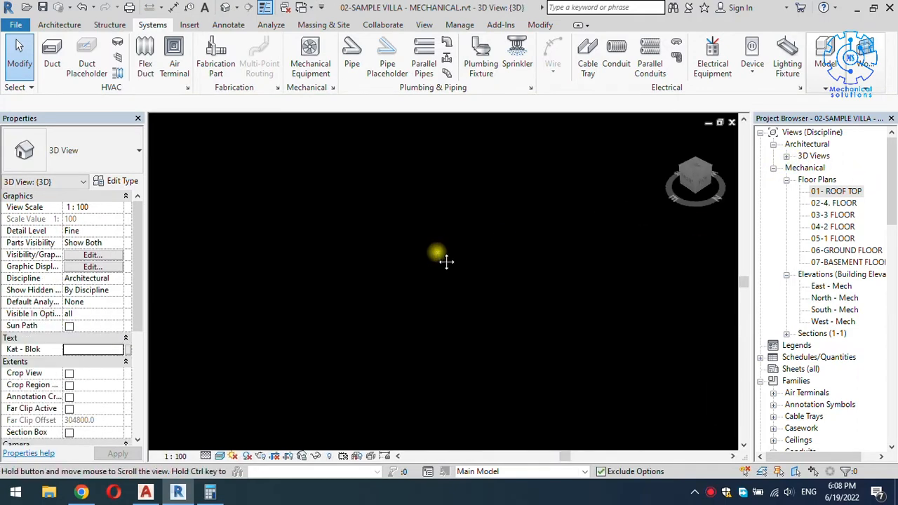
scroll(482, 220, up, 2)
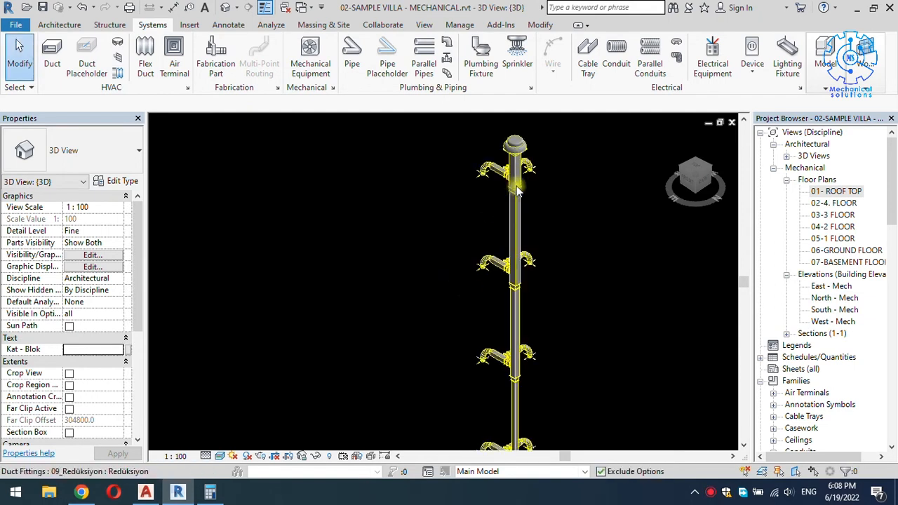
scroll(551, 201, down, 1)
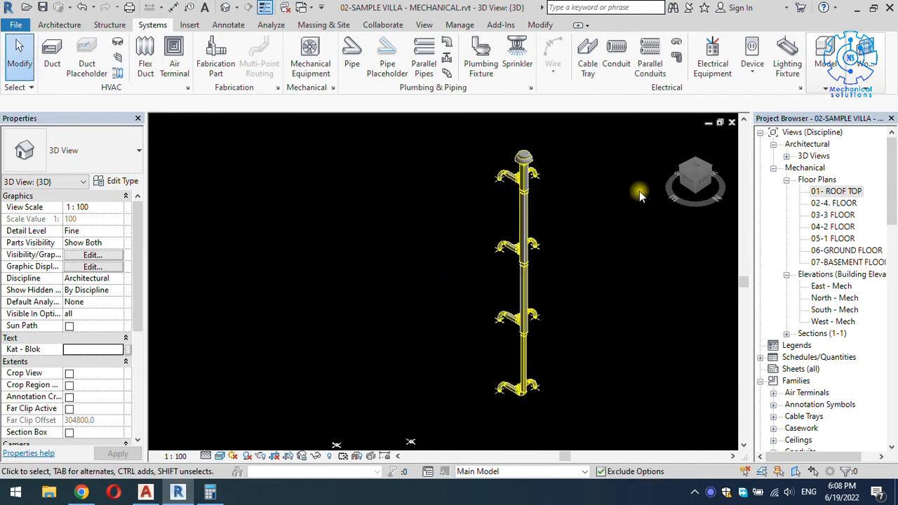
click(697, 179)
scroll(491, 220, up, 4)
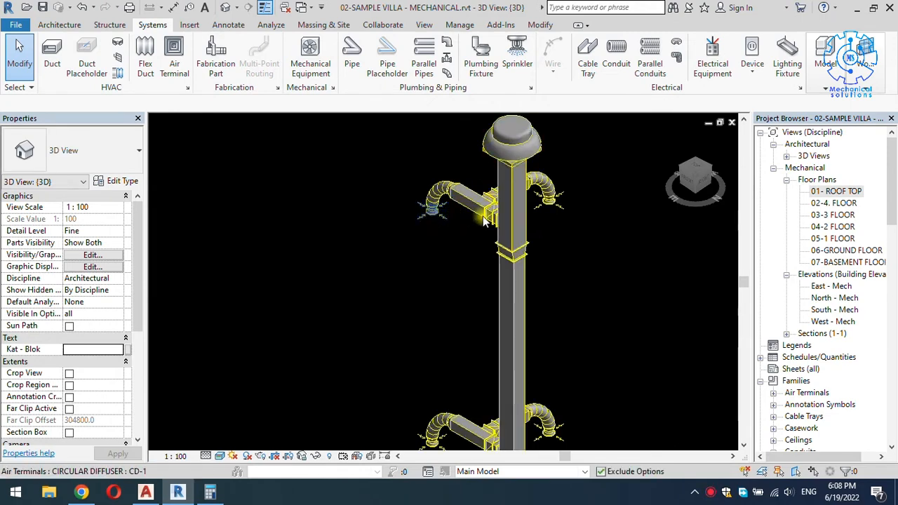
scroll(417, 218, down, 5)
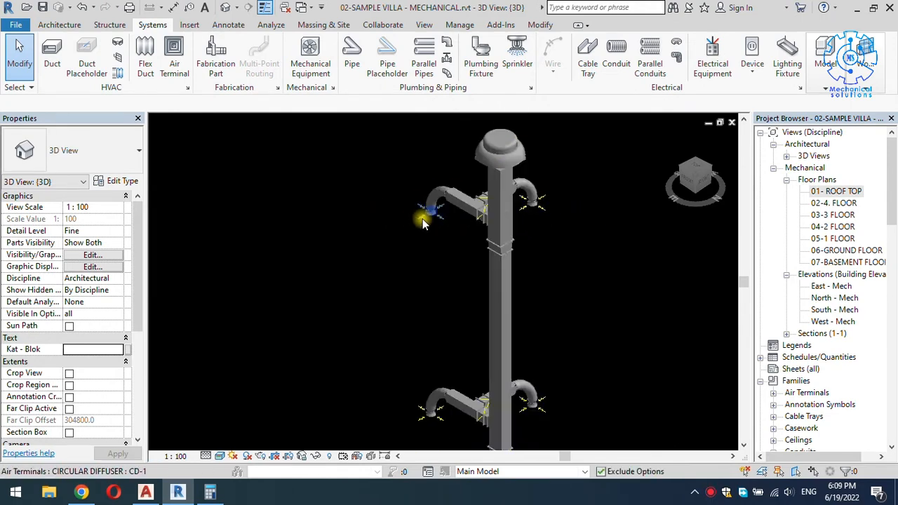
Open the 05-1 FLOOR mechanical floor plan at the existing duct riser in the shaft
middle_drag(432, 297, 406, 144)
scroll(410, 197, down, 1)
middle_drag(433, 254, 425, 384)
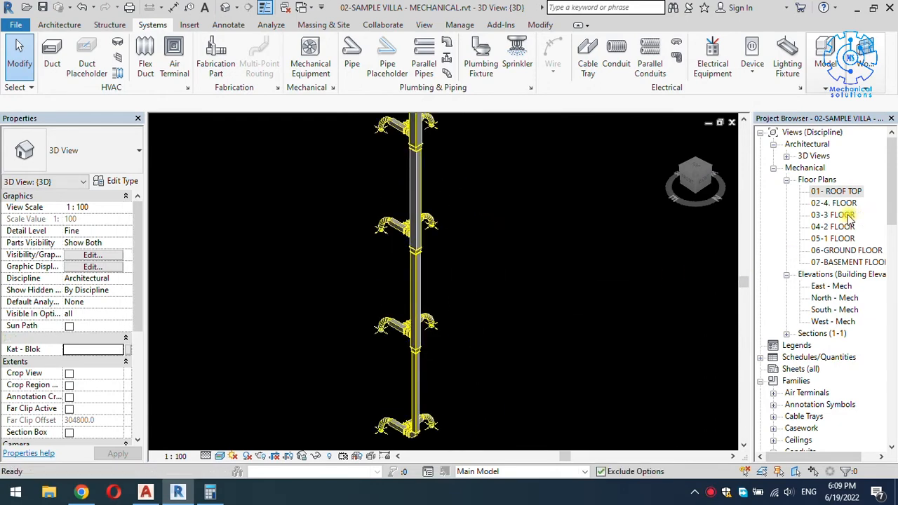
double_click(833, 238)
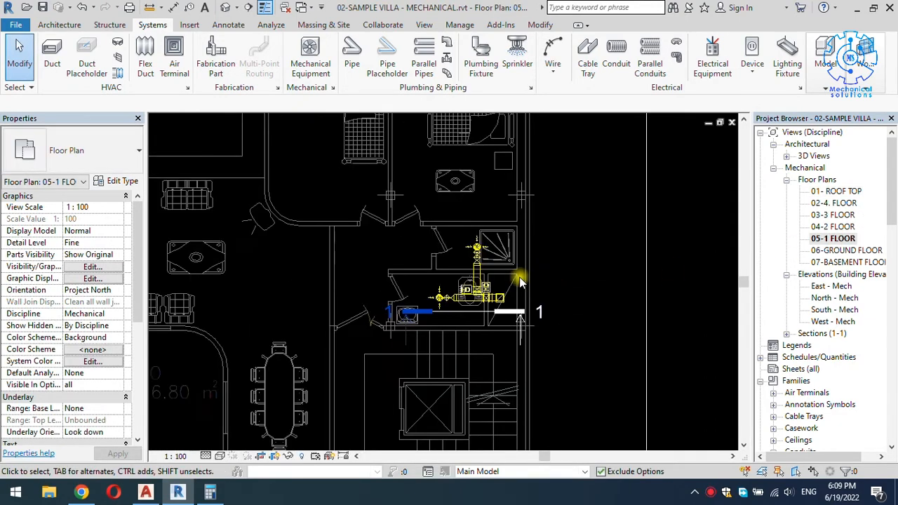
scroll(518, 280, up, 6)
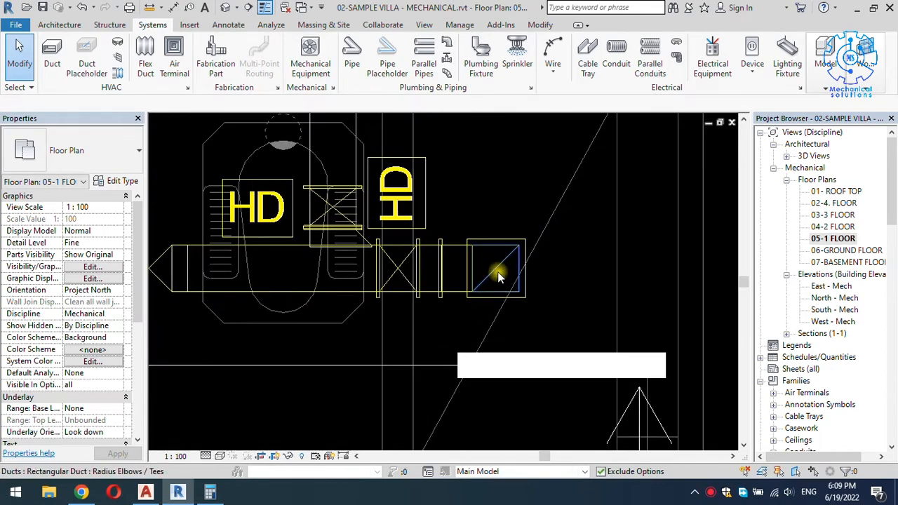
Copy the vertical 150x150 duct riser from the existing shaft into the shaft beside the second unit's toilet
click(497, 274)
click(540, 250)
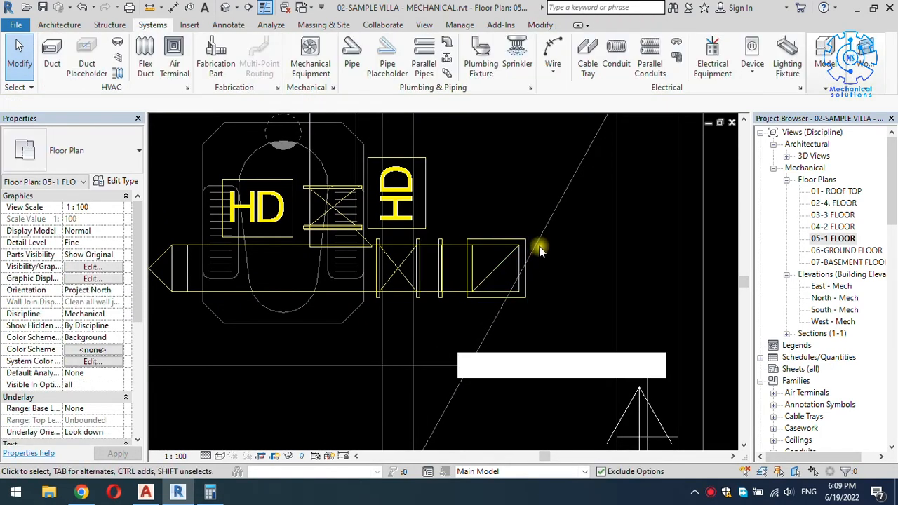
click(498, 271)
scroll(502, 255, down, 2)
key(c)
key(o)
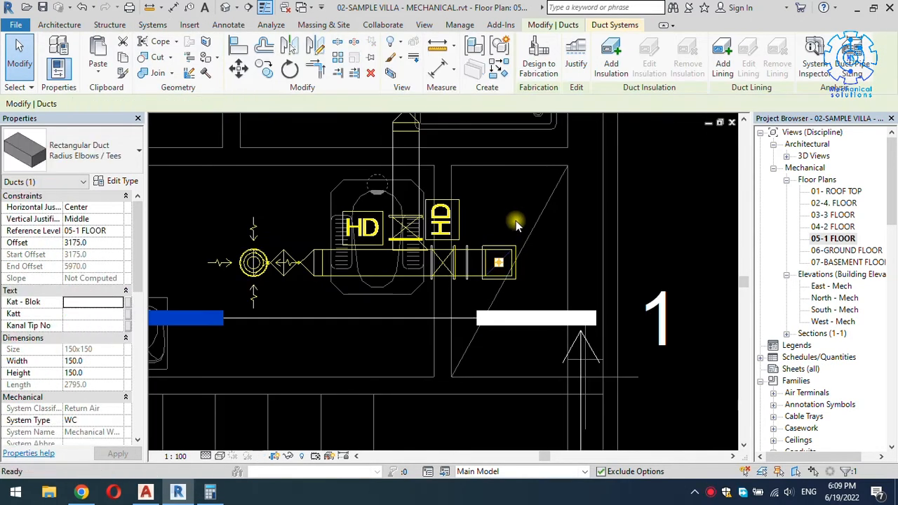
click(515, 220)
scroll(515, 219, down, 3)
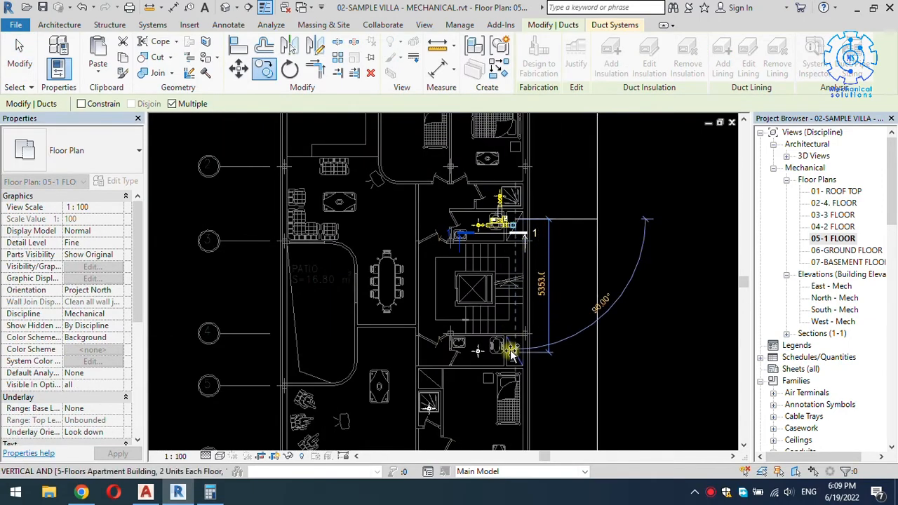
scroll(514, 357, up, 3)
scroll(514, 356, up, 2)
click(533, 300)
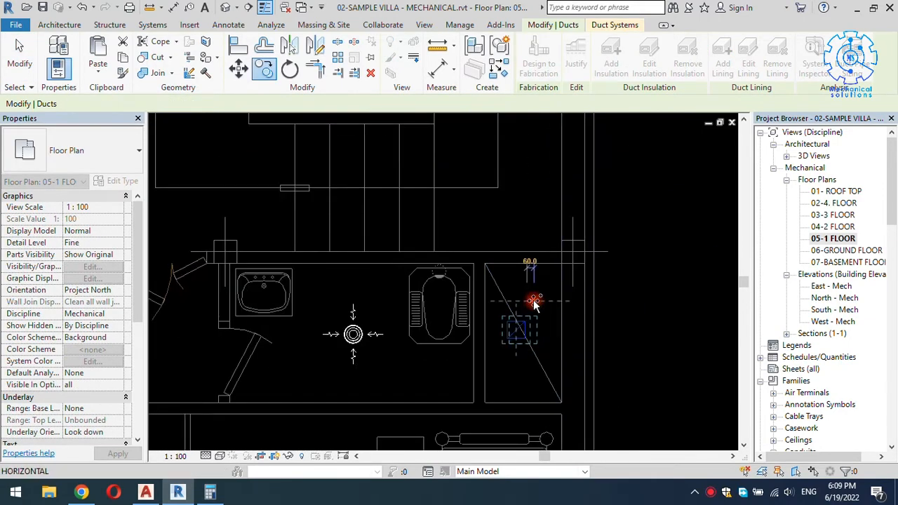
click(521, 337)
drag(519, 338, 504, 373)
key(Escape)
key(Escape)
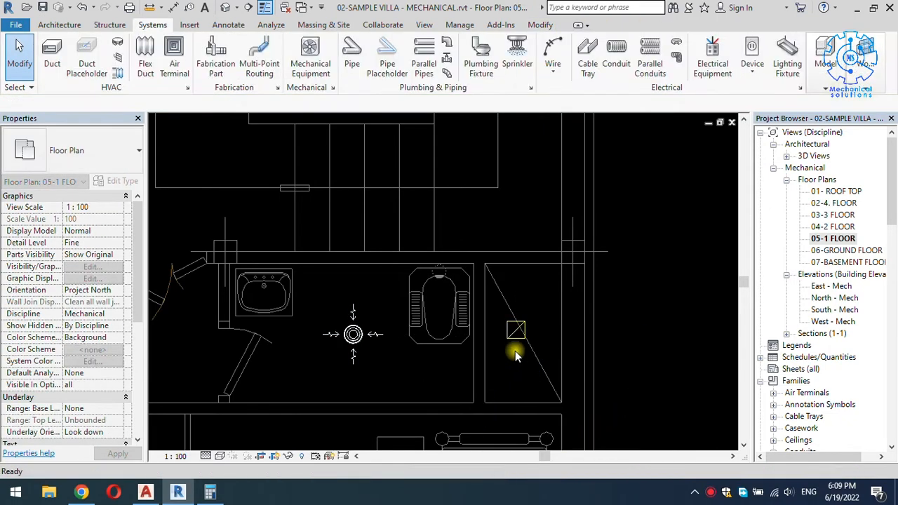
Move the copied riser about 500 mm toward the lower-left corner of its shaft
click(516, 337)
key(m)
key(v)
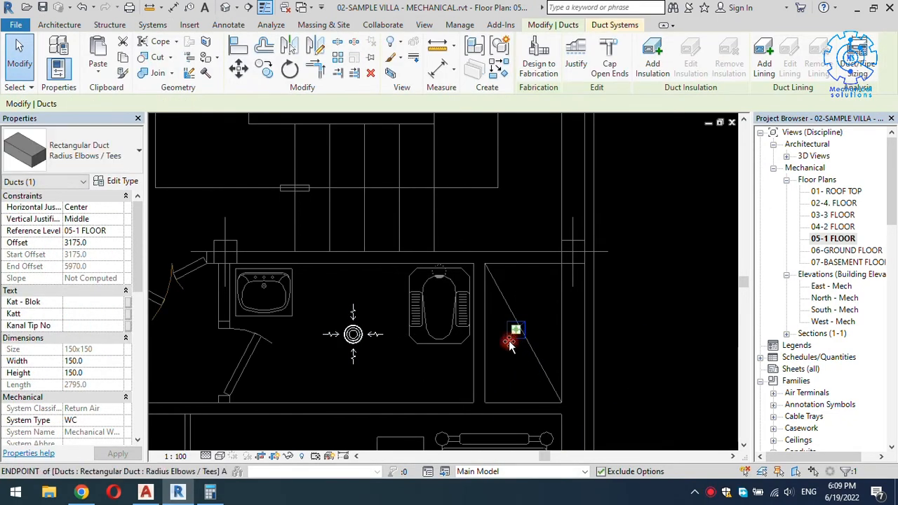
click(515, 338)
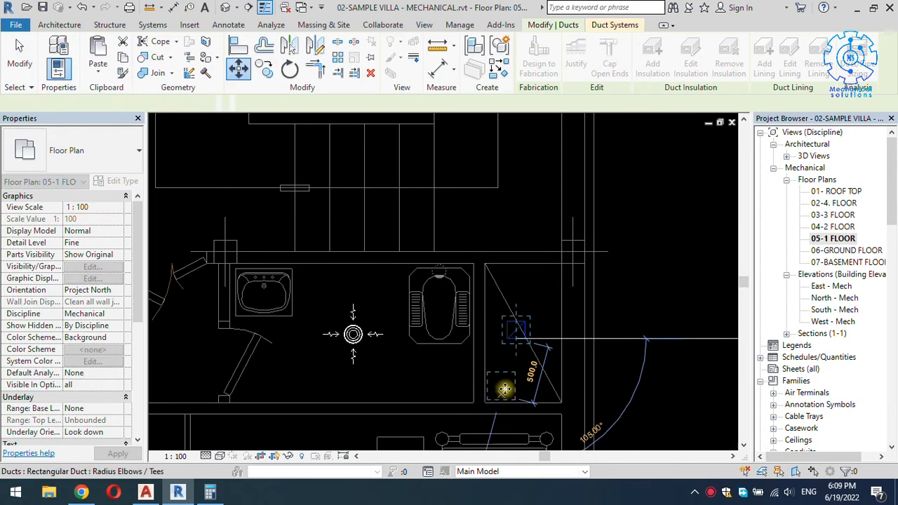
click(504, 389)
key(Escape)
Draw a 150x150 rectangular duct at 3000 mm offset, about 1400 mm long, from above the shower diffuser up past the neighbouring shaft
scroll(522, 337, down, 3)
middle_drag(419, 365, 522, 231)
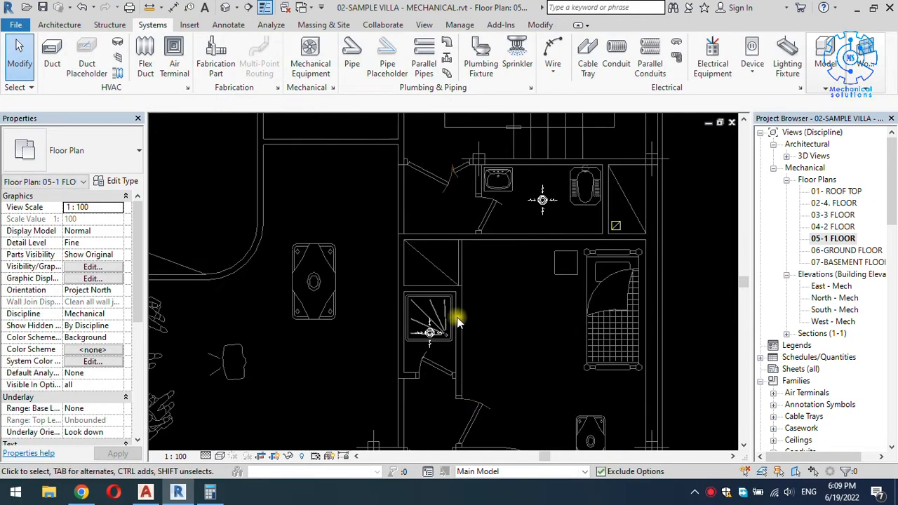
scroll(432, 337, up, 2)
scroll(427, 309, up, 1)
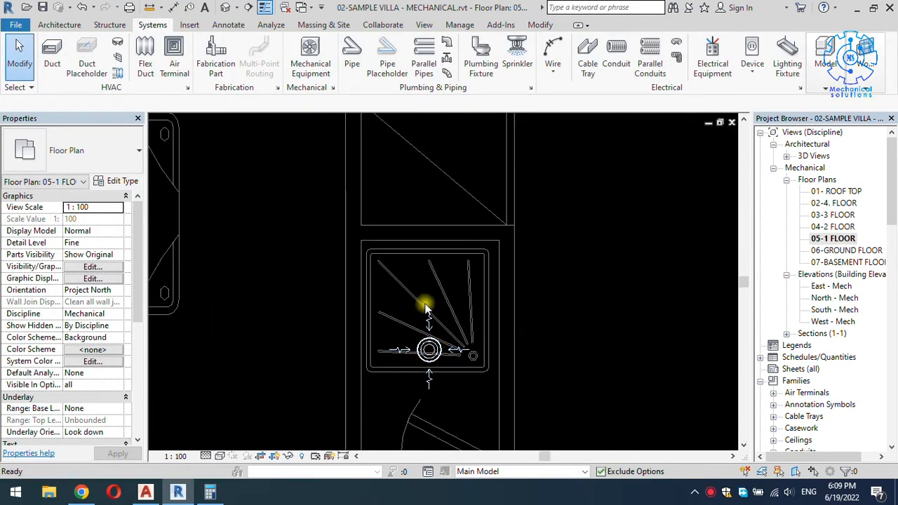
key(d)
key(t)
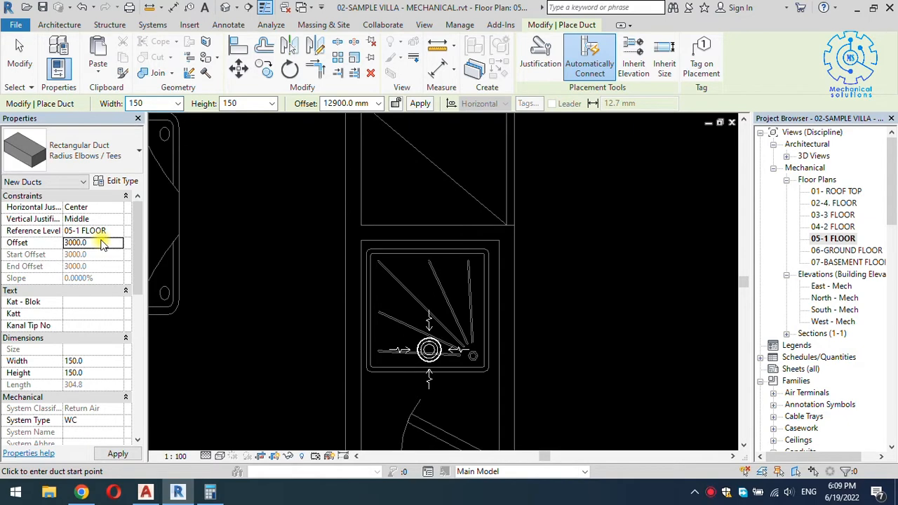
key(Escape)
click(428, 279)
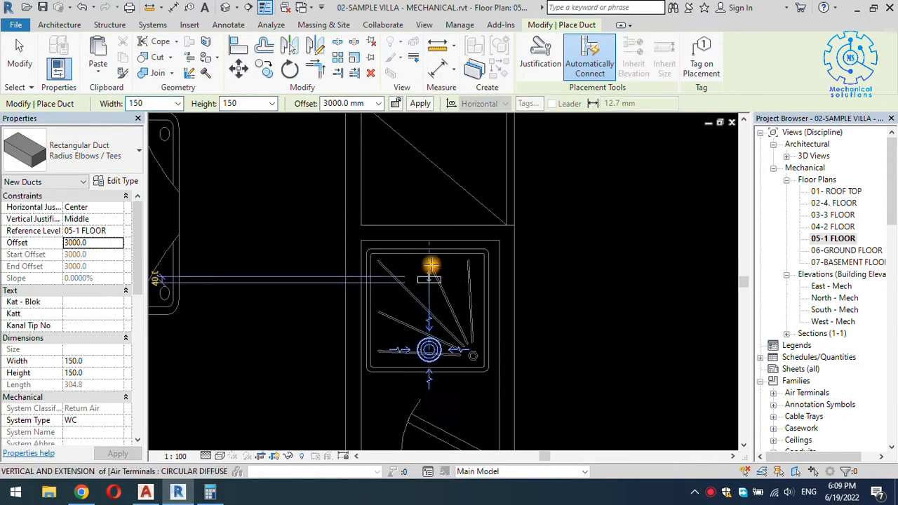
scroll(431, 261, down, 2)
middle_drag(443, 201, 410, 293)
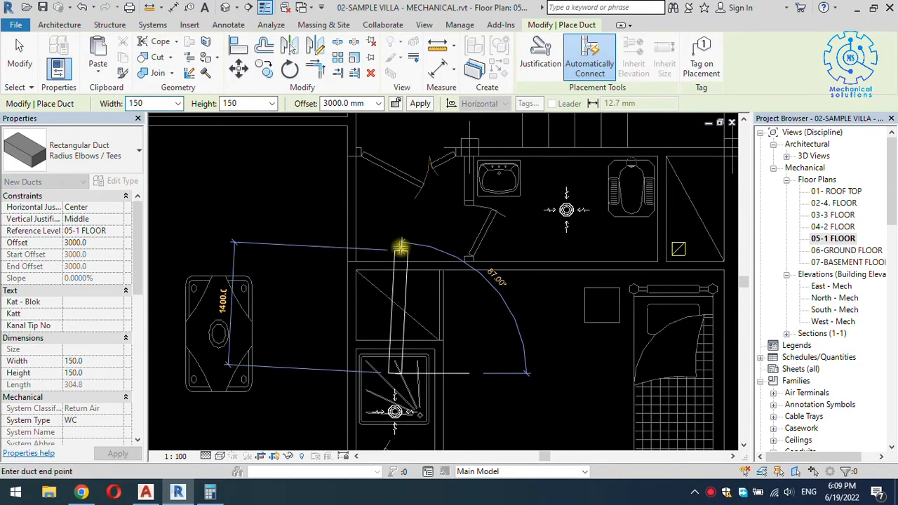
click(394, 253)
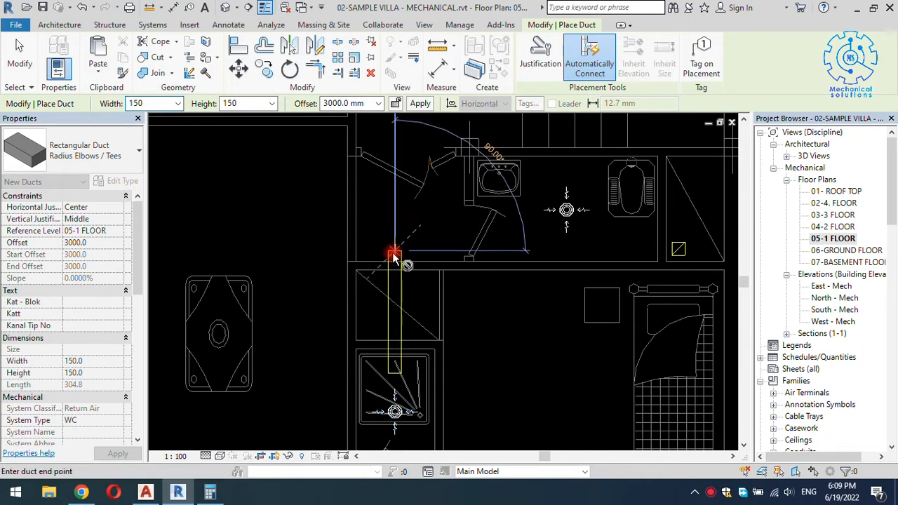
Continue the duct horizontally through the toilet toward the riser shaft, with a straight section about 2725 mm long
click(648, 249)
key(Escape)
key(Escape)
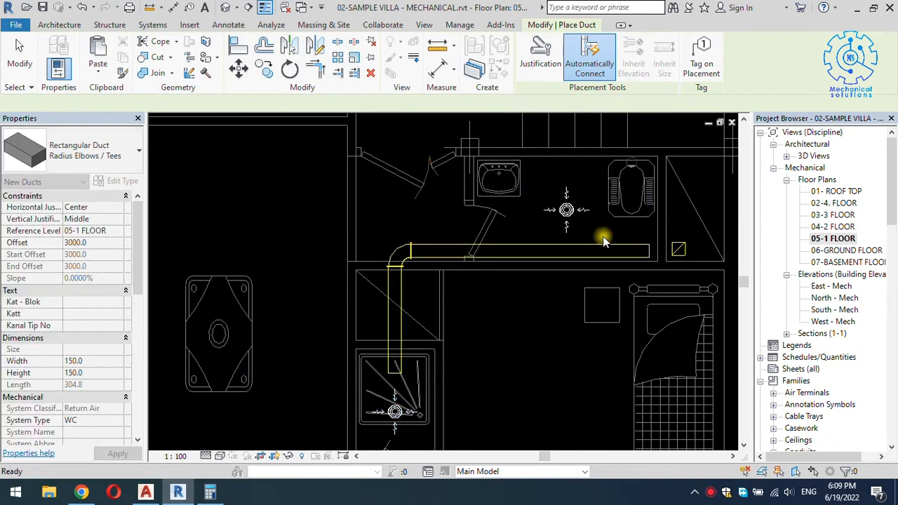
key(Escape)
scroll(587, 231, up, 2)
click(596, 260)
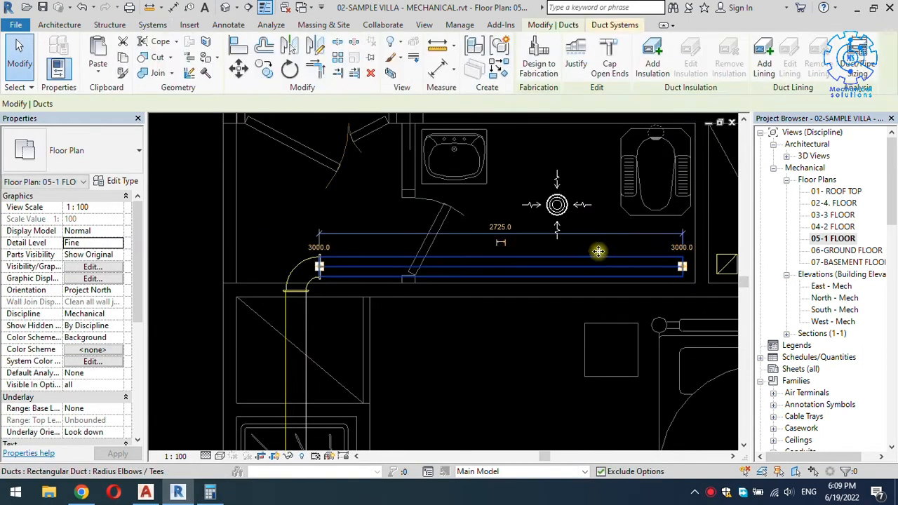
key(c)
key(s)
scroll(602, 241, up, 1)
click(611, 233)
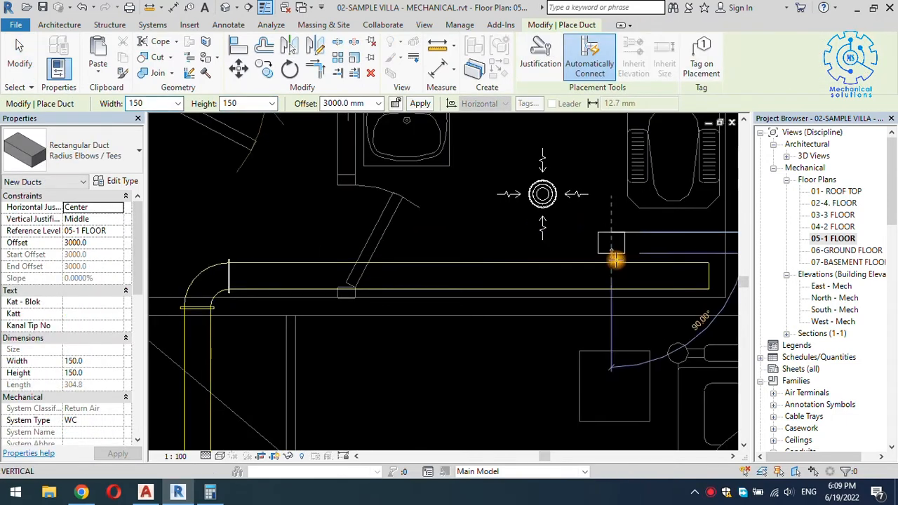
key(Escape)
key(Escape)
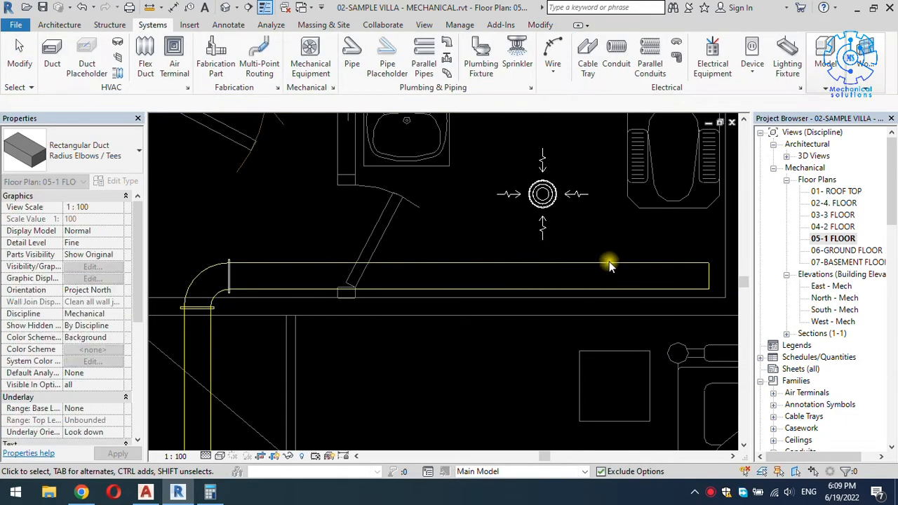
Draw a short 150x150 branch duct connecting into the horizontal duct, to the lower right of the toilet diffuser
click(609, 264)
key(c)
key(s)
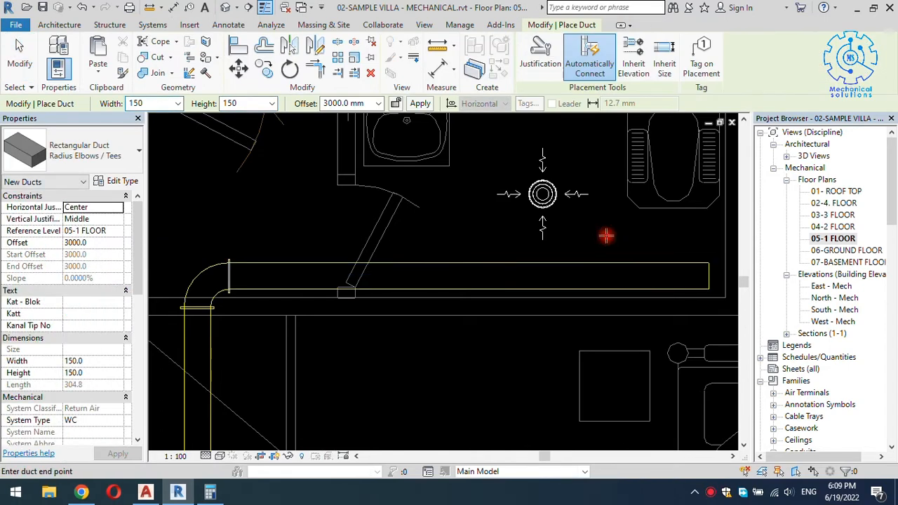
click(605, 236)
click(605, 261)
key(Escape)
key(Escape)
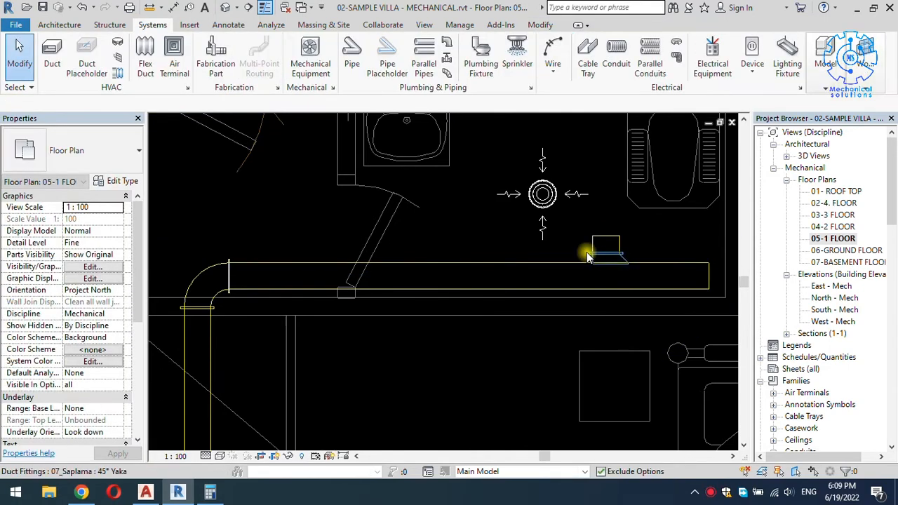
Connect the toilet's circular diffuser to the open end of the branch duct with a 150 mm round flex duct
click(149, 62)
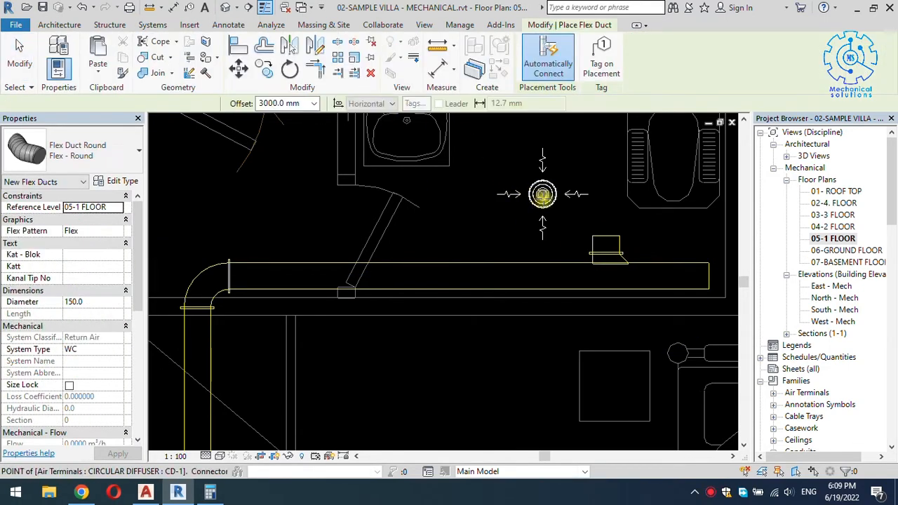
click(550, 203)
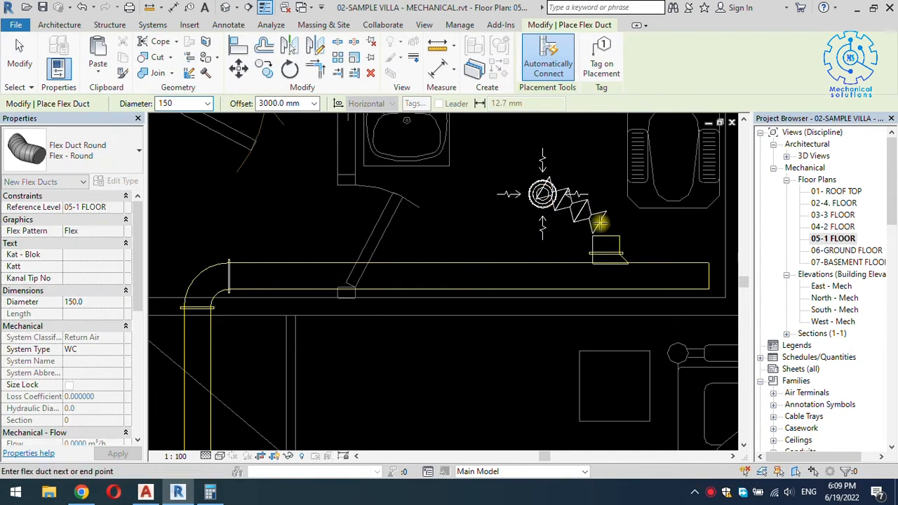
click(605, 235)
Connect the shower's circular diffuser to the open end of the vertical duct run with a 150 mm round flex duct
scroll(605, 235, down, 2)
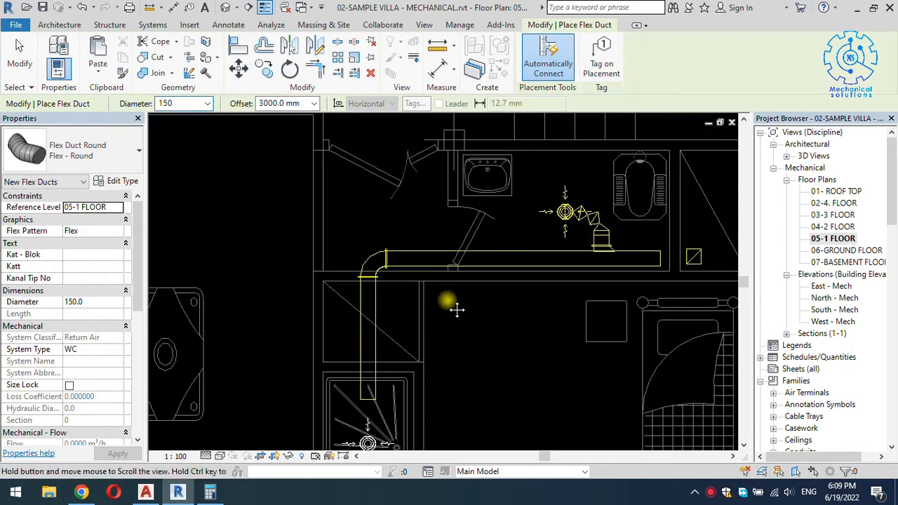
middle_drag(457, 309, 465, 222)
scroll(371, 350, up, 2)
click(381, 362)
click(376, 288)
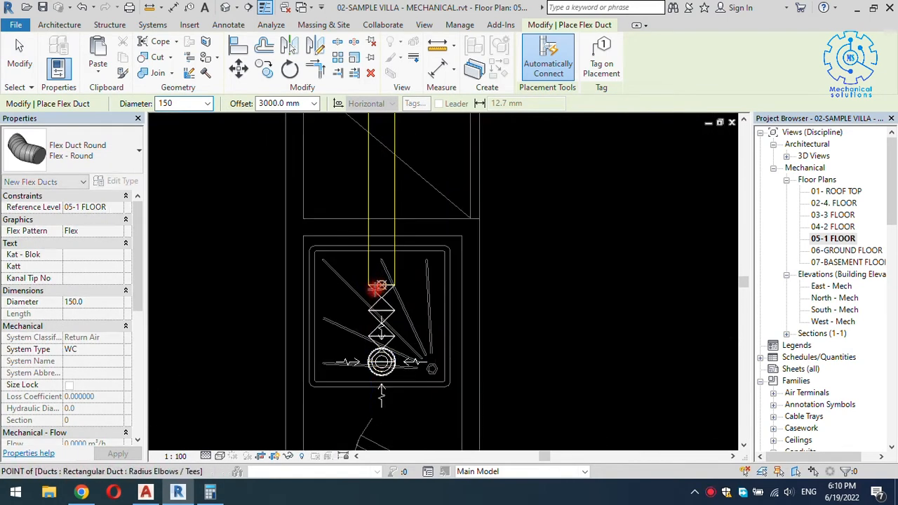
key(Escape)
Align the upper edge of the horizontal duct with the upper edge of the riser in the shaft
scroll(400, 259, down, 2)
middle_drag(552, 195, 473, 252)
scroll(534, 237, up, 1)
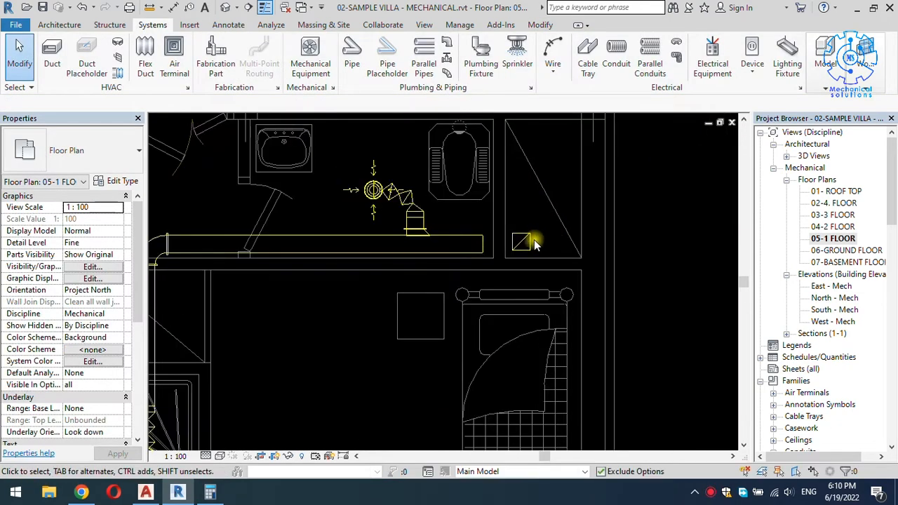
scroll(522, 244, up, 2)
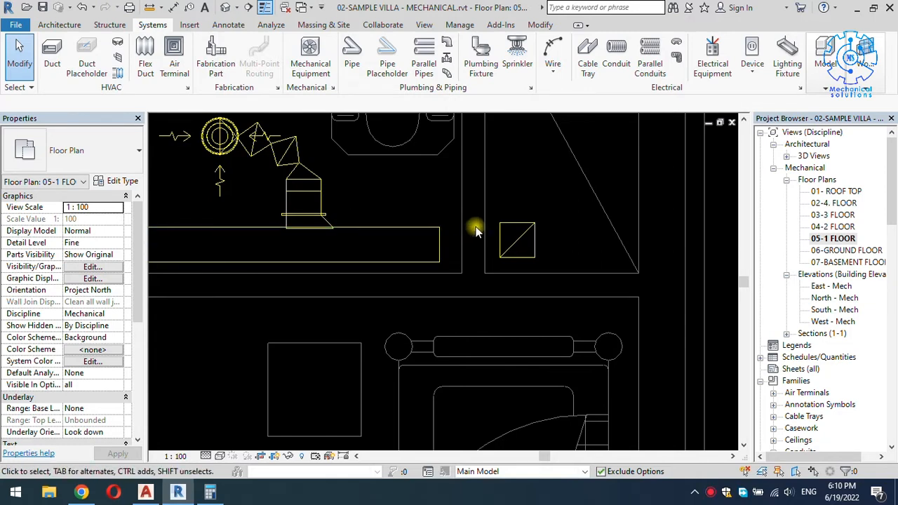
click(537, 26)
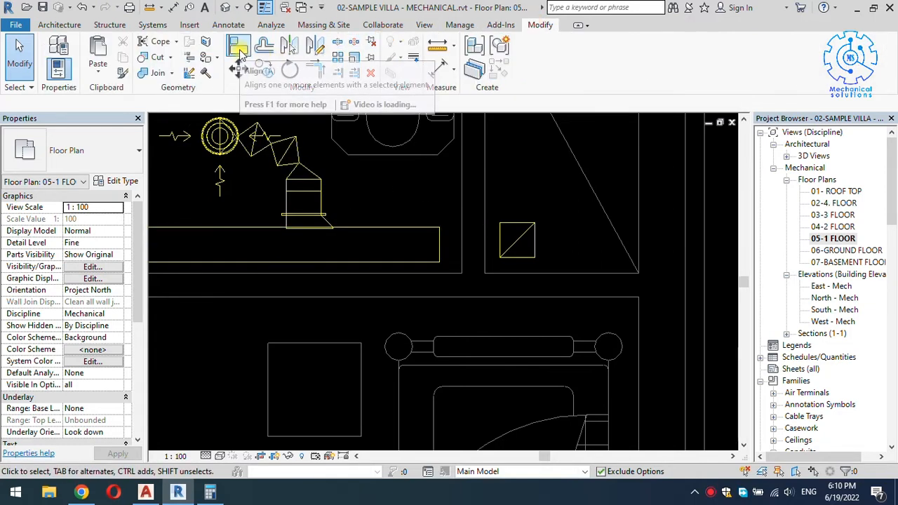
click(240, 49)
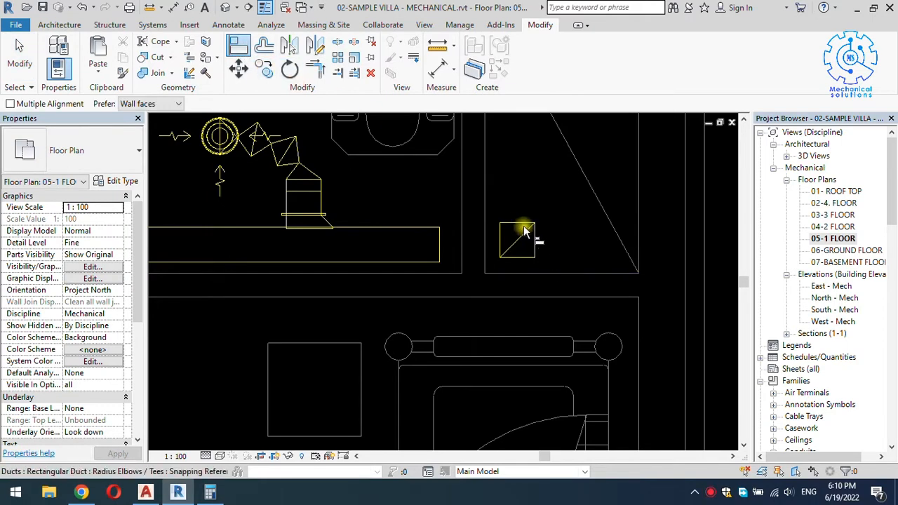
click(423, 225)
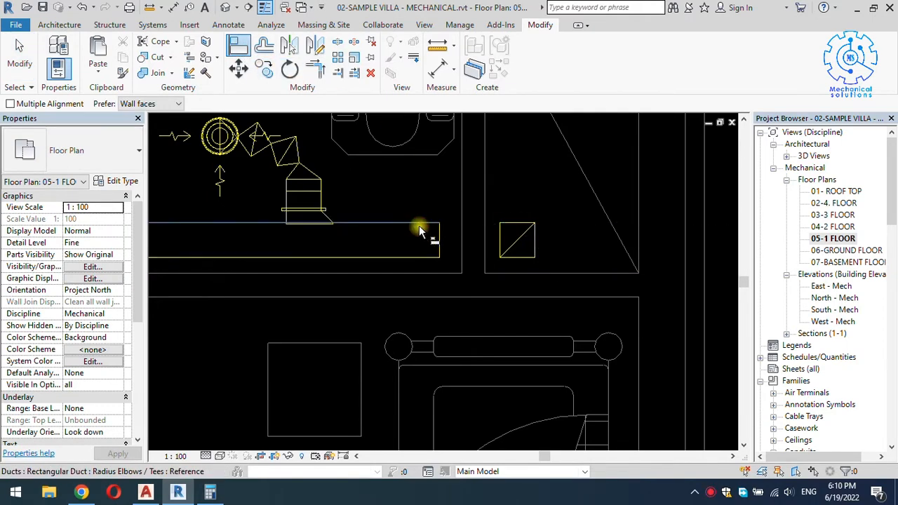
key(Escape)
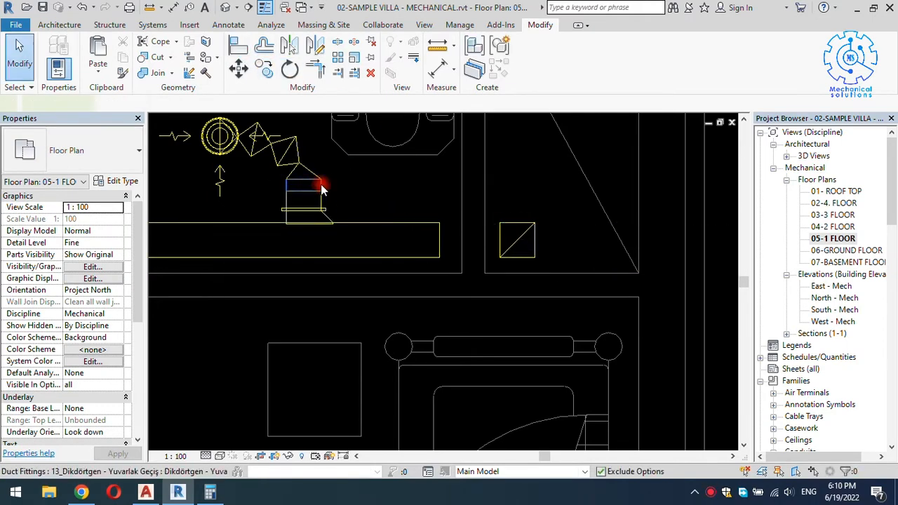
click(320, 186)
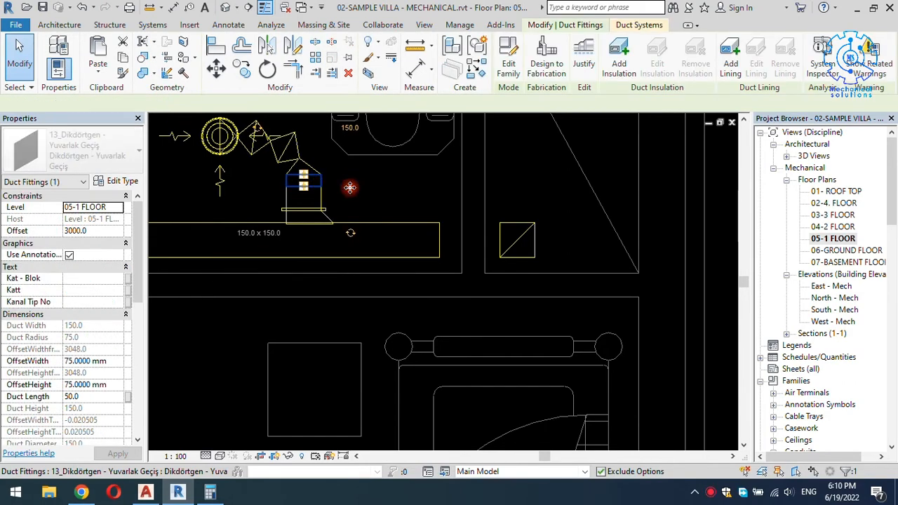
click(407, 203)
scroll(401, 223, down, 3)
middle_drag(400, 222, 528, 231)
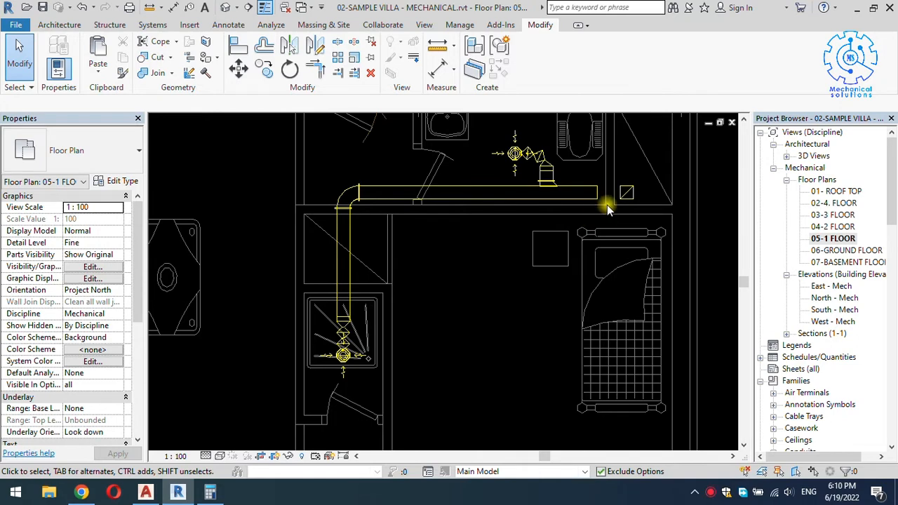
scroll(607, 204, up, 3)
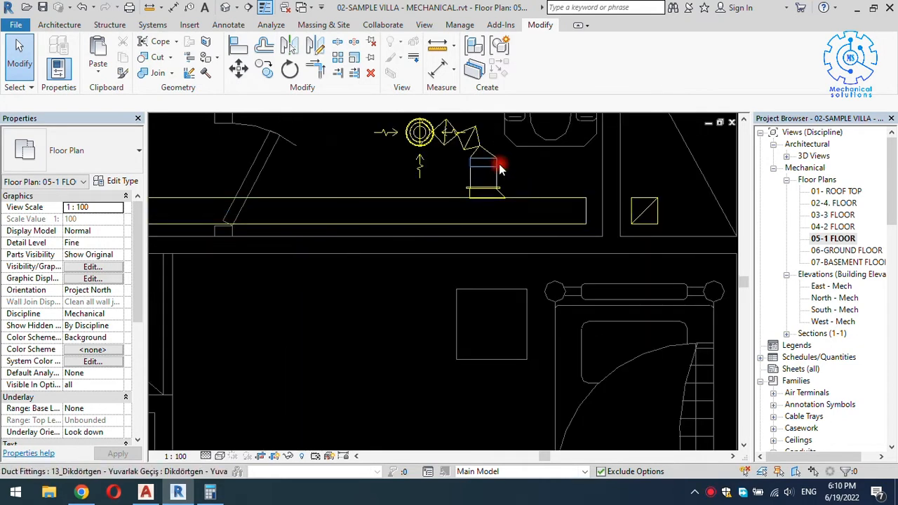
Place an HD duct accessory on the short branch duct between the toilet's flex duct and the horizontal duct
click(500, 168)
key(Escape)
scroll(488, 175, up, 2)
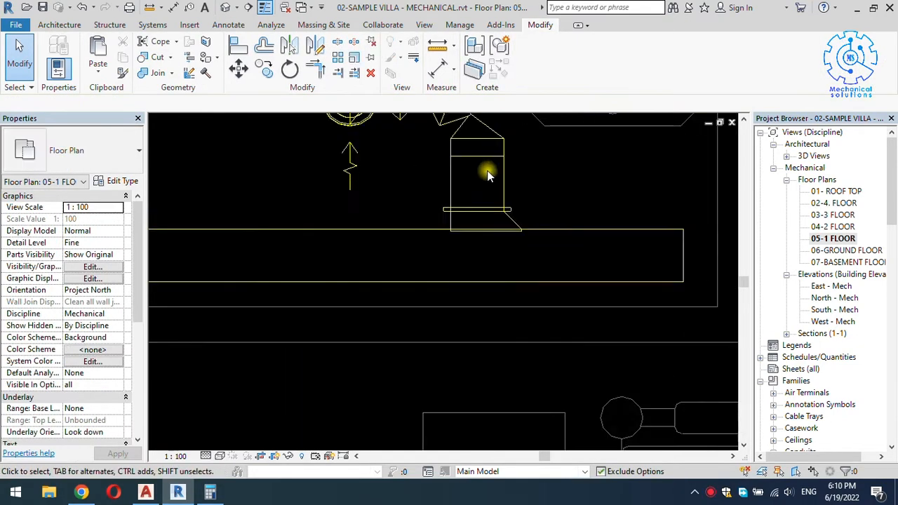
scroll(487, 174, up, 2)
key(d)
key(a)
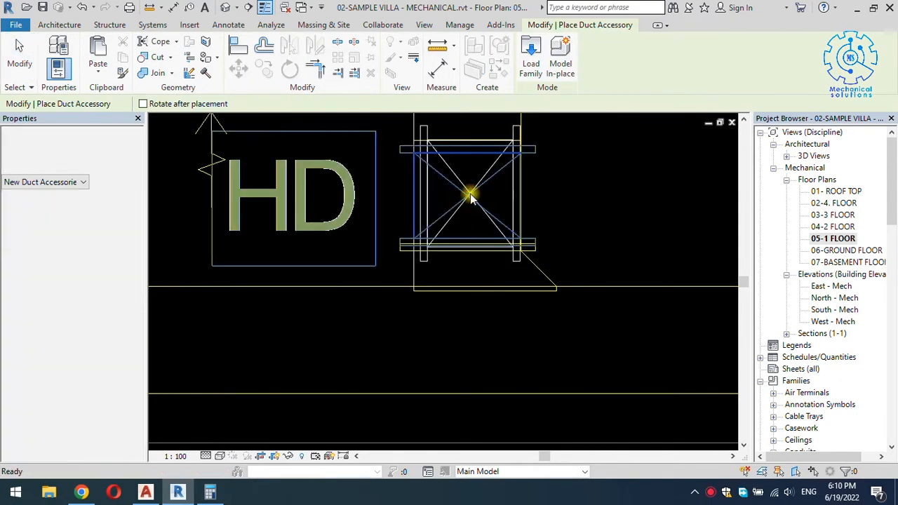
click(470, 193)
scroll(487, 195, down, 2)
key(Escape)
scroll(494, 227, down, 2)
scroll(514, 230, up, 3)
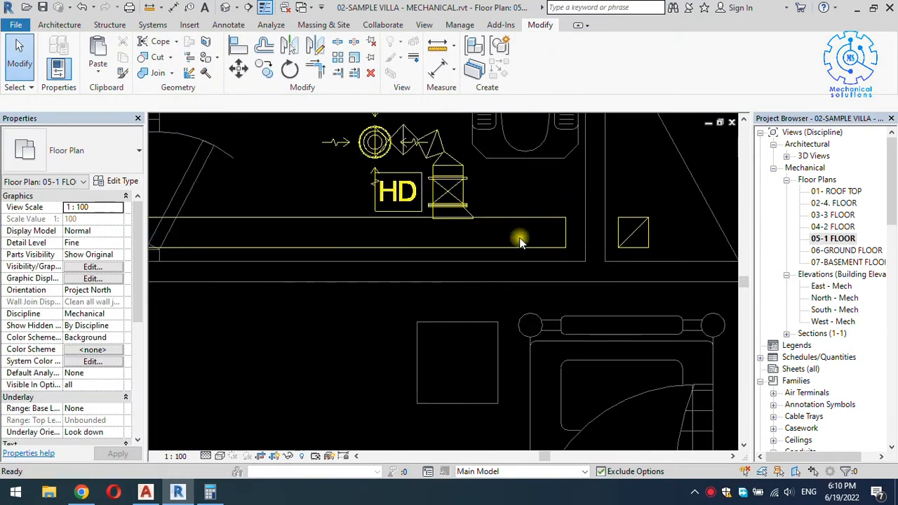
Place an HD duct accessory on the horizontal duct between the toilet branch connection and the shaft
key(d)
key(a)
click(515, 237)
key(Escape)
scroll(566, 253, down, 1)
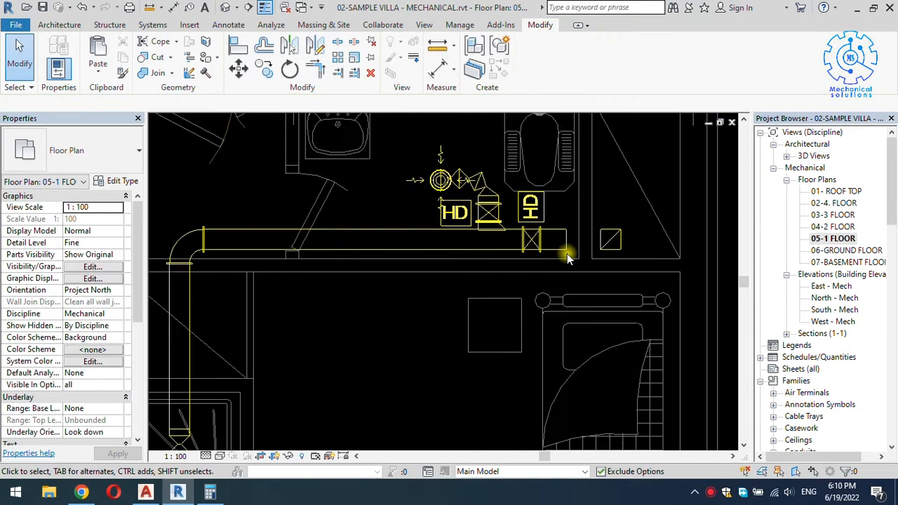
Create a section just below the horizontal duct across the toilet and shaft, limit its depth to that area, and open its view
scroll(566, 255, down, 1)
key(s)
key(c)
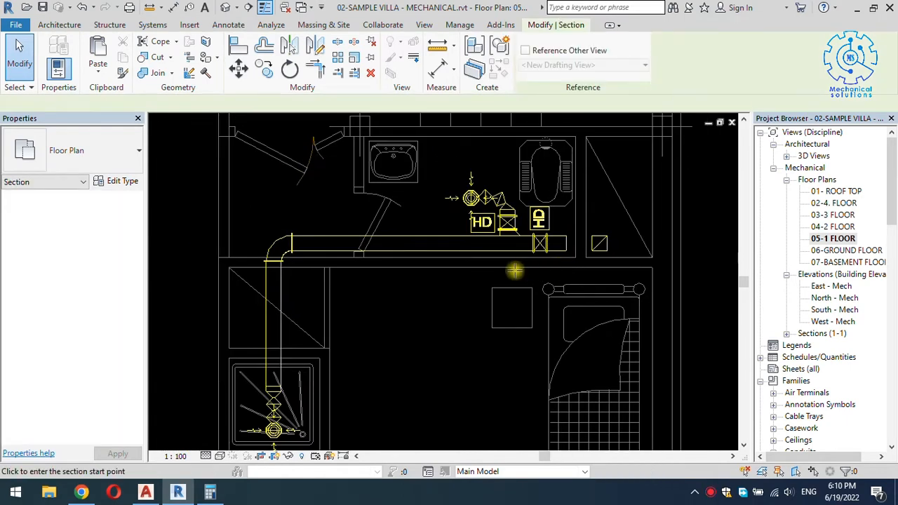
click(488, 270)
click(672, 273)
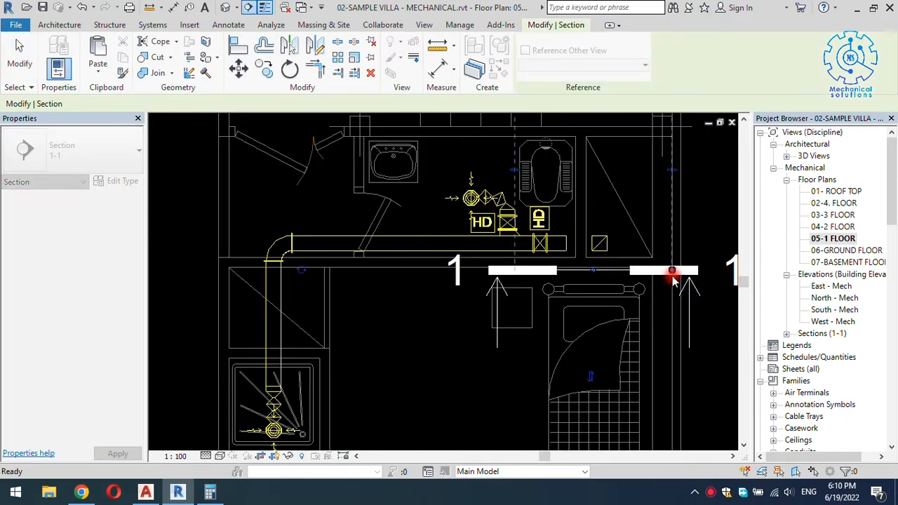
scroll(633, 253, down, 1)
drag(588, 184, 586, 254)
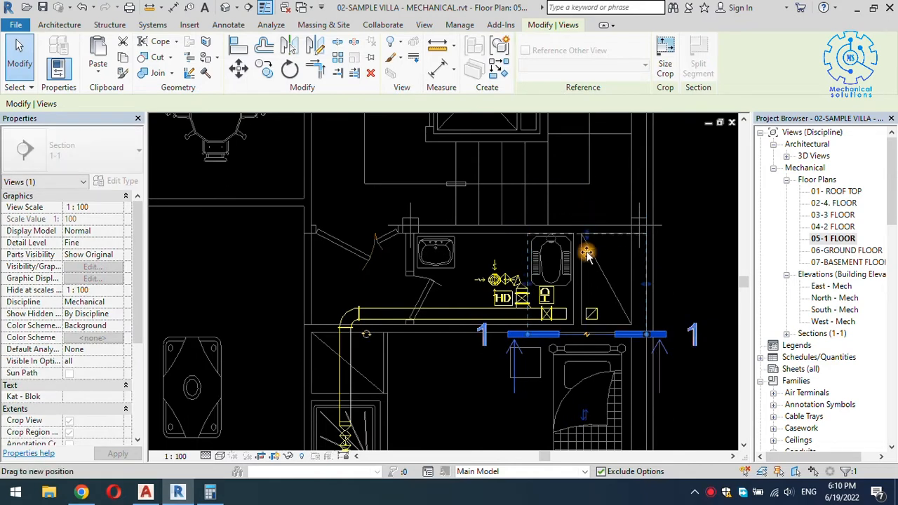
right_click(589, 280)
click(622, 206)
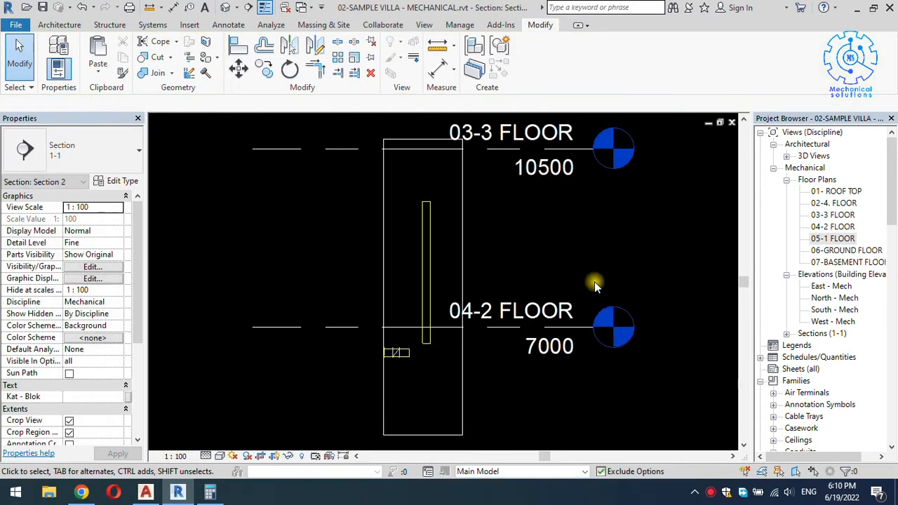
Extend the top of the section's crop region to above the 01- ROOF TOP level
click(435, 280)
scroll(435, 278, down, 2)
click(435, 181)
click(427, 199)
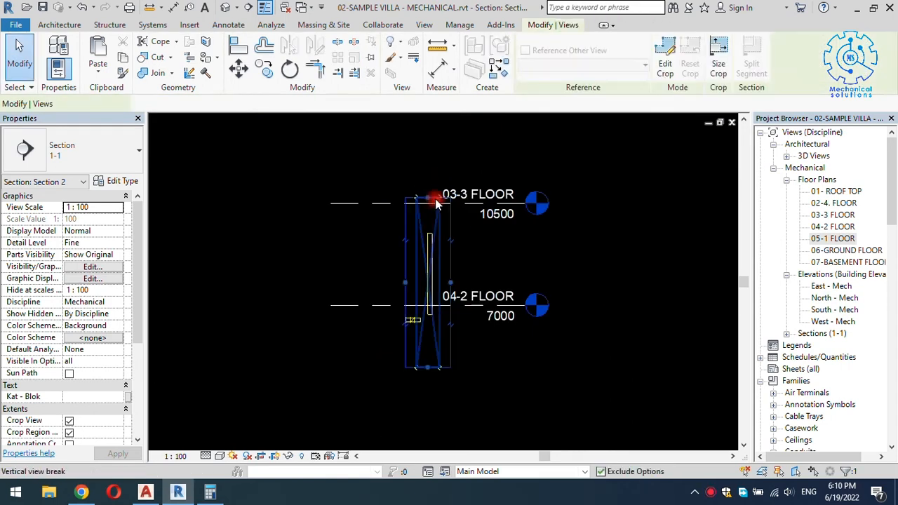
middle_drag(435, 203, 417, 359)
drag(421, 209, 423, 153)
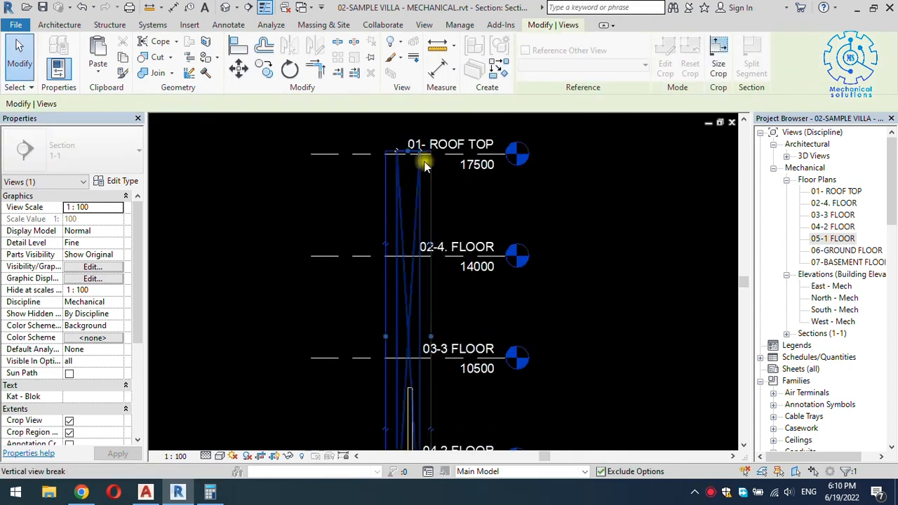
middle_drag(425, 166, 416, 283)
drag(401, 270, 403, 202)
click(407, 235)
scroll(407, 234, down, 2)
click(417, 272)
middle_drag(420, 287, 465, 164)
scroll(444, 263, up, 5)
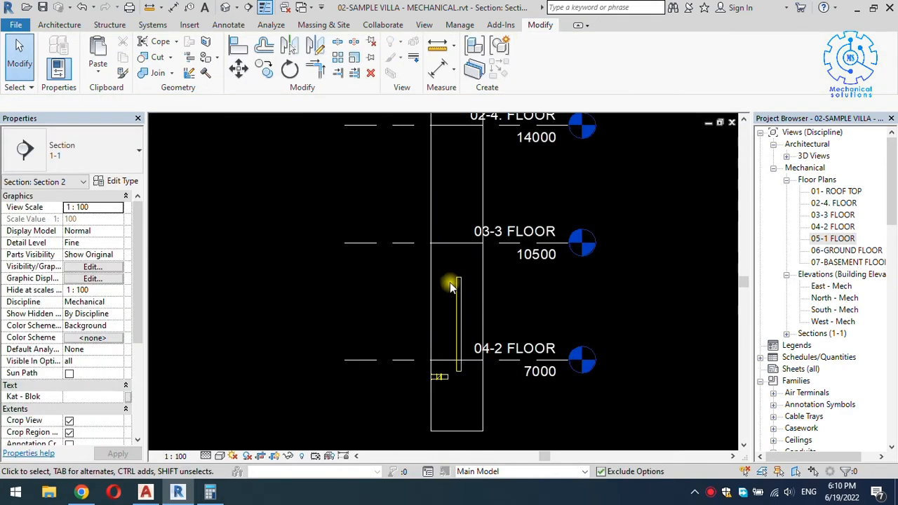
scroll(457, 282, down, 4)
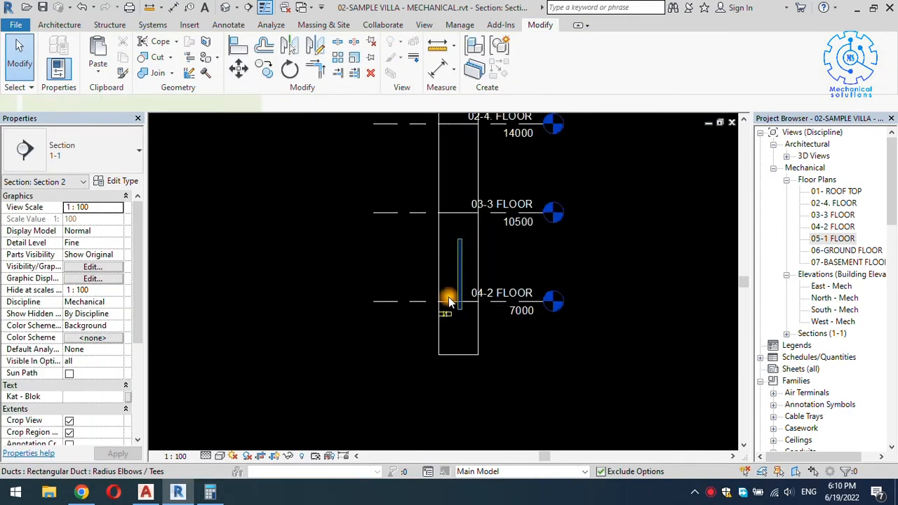
Stretch the riser duct's upper end to an end offset of 14675, above the 01- ROOF TOP level
click(459, 259)
scroll(447, 317, up, 2)
drag(443, 296, 443, 141)
scroll(452, 184, down, 2)
middle_drag(461, 150, 441, 327)
drag(428, 335, 425, 305)
drag(428, 224, 432, 189)
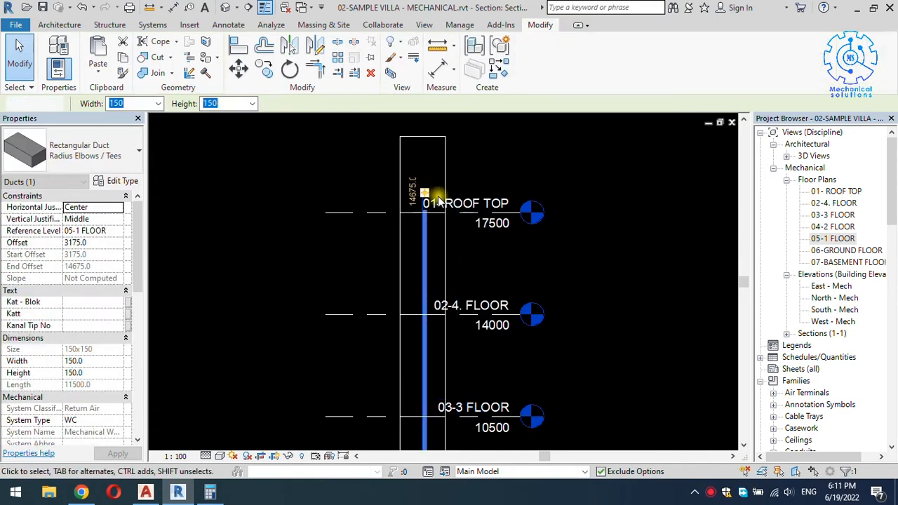
key(Escape)
scroll(439, 195, down, 3)
scroll(424, 391, up, 8)
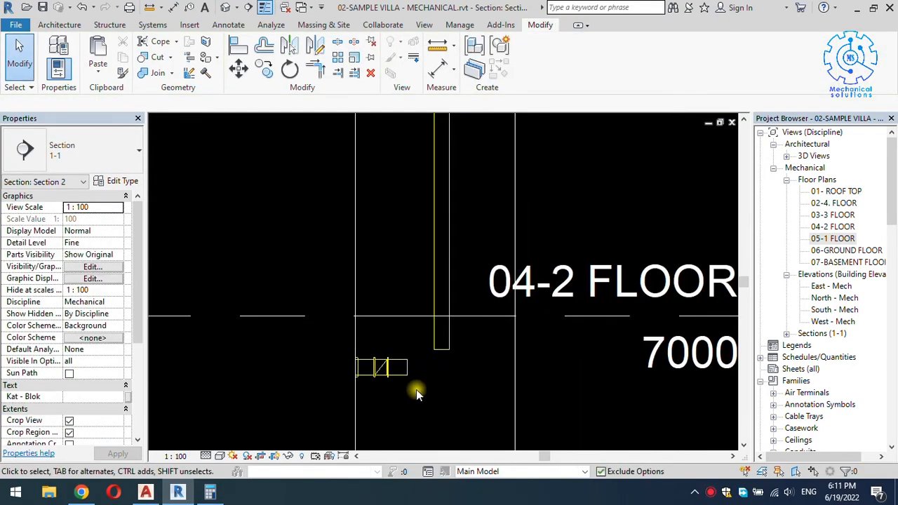
Join the open end of the horizontal duct to the riser's lower end with Trim/Extend to Corner
key(t)
key(r)
click(405, 371)
click(436, 342)
key(Escape)
In the 05-1 FLOOR plan, move and widen the section to cover the shower, toilet and shaft ductwork, then open its view
double_click(852, 241)
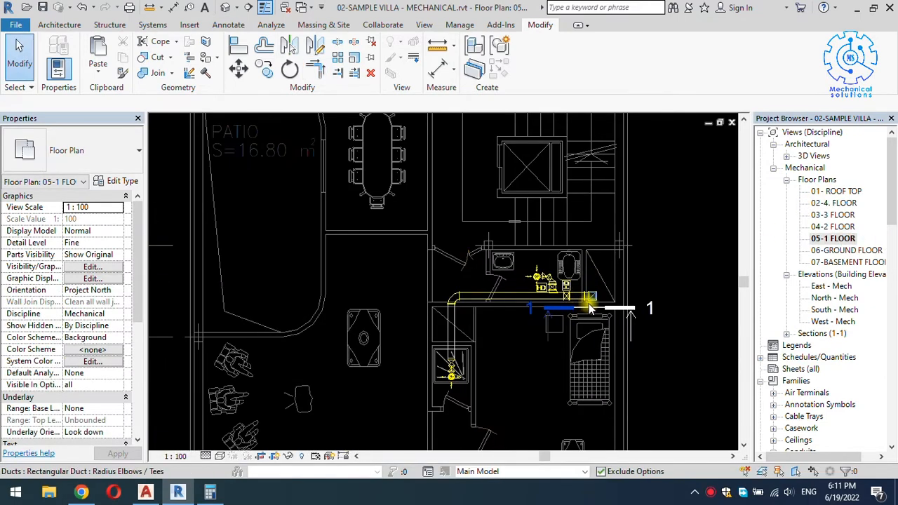
click(591, 308)
drag(601, 307, 467, 400)
drag(465, 276, 464, 258)
drag(495, 327, 607, 323)
right_click(542, 373)
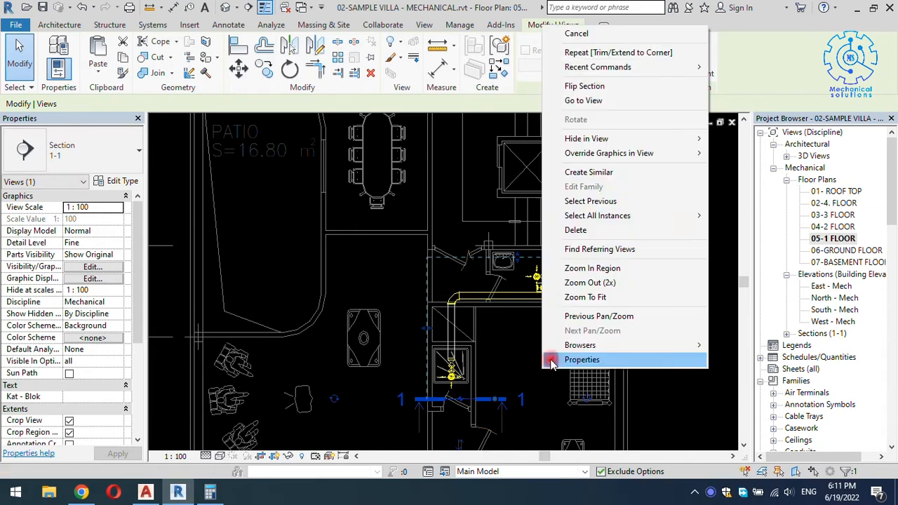
click(601, 101)
Copy the horizontal duct run with its flex ducts, diffusers and accessories up to the 03-3 FLOOR, 02-4. FLOOR and 01- ROOF TOP levels
scroll(526, 329, up, 2)
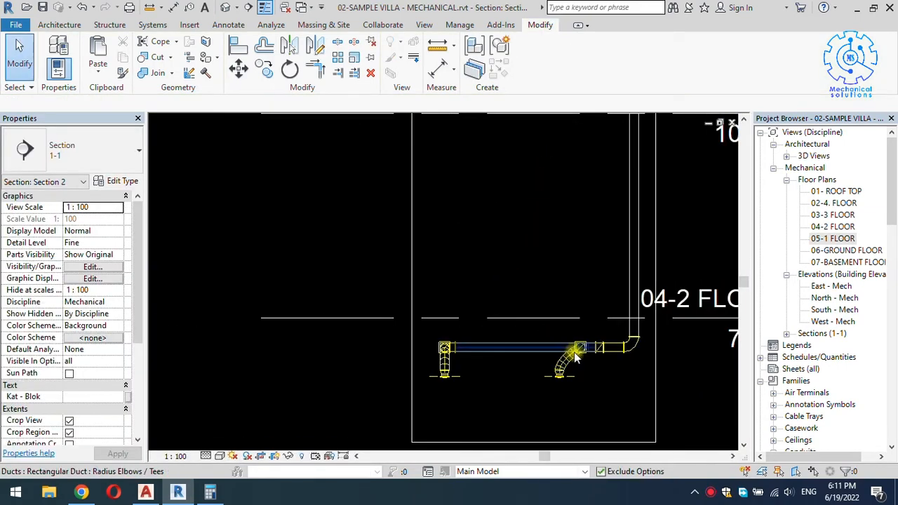
scroll(573, 357, up, 2)
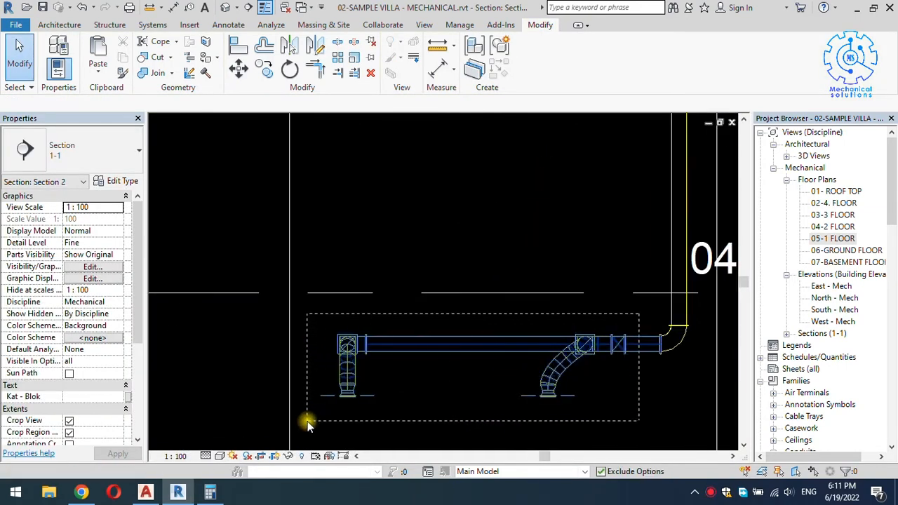
drag(309, 424, 308, 424)
scroll(406, 306, down, 2)
click(448, 314)
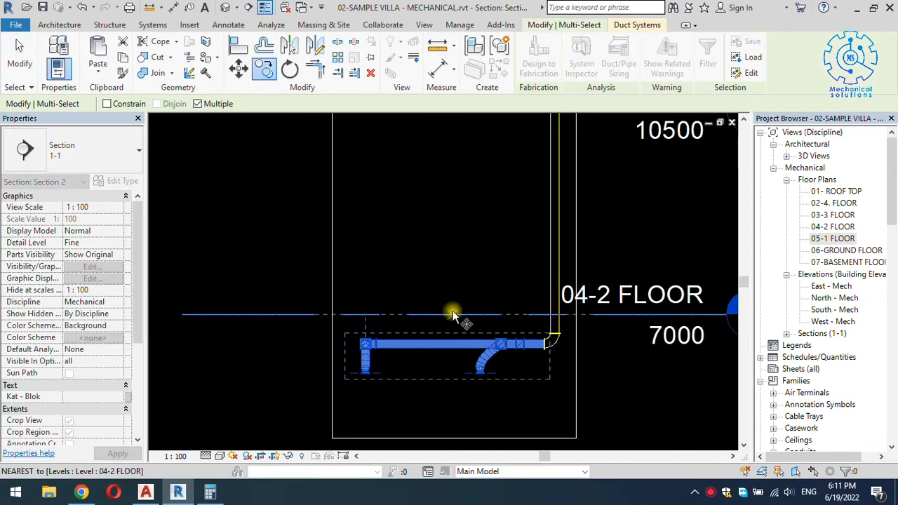
scroll(450, 299, down, 2)
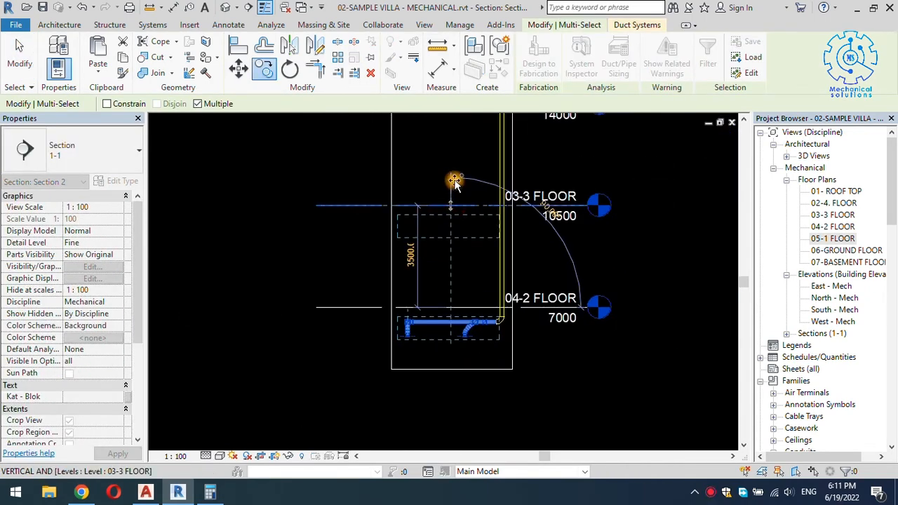
middle_drag(451, 176, 421, 345)
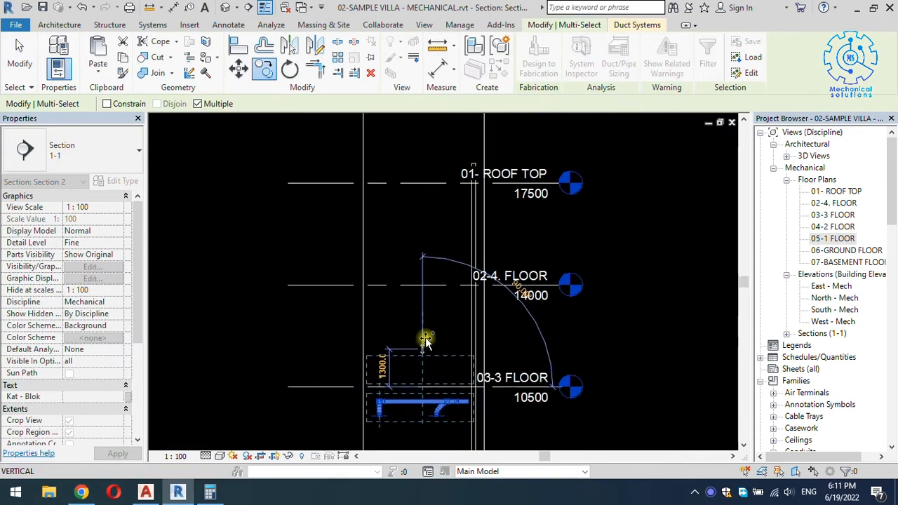
click(422, 287)
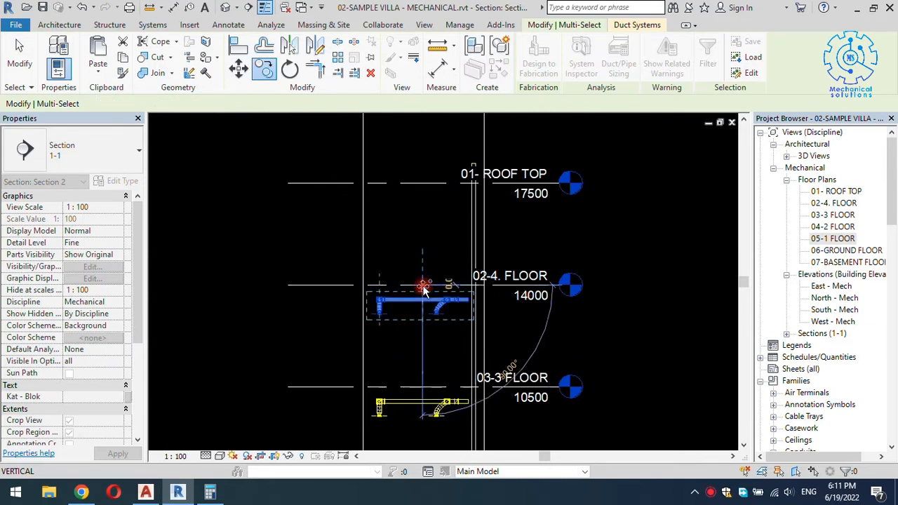
click(421, 185)
key(Escape)
middle_drag(447, 339, 446, 190)
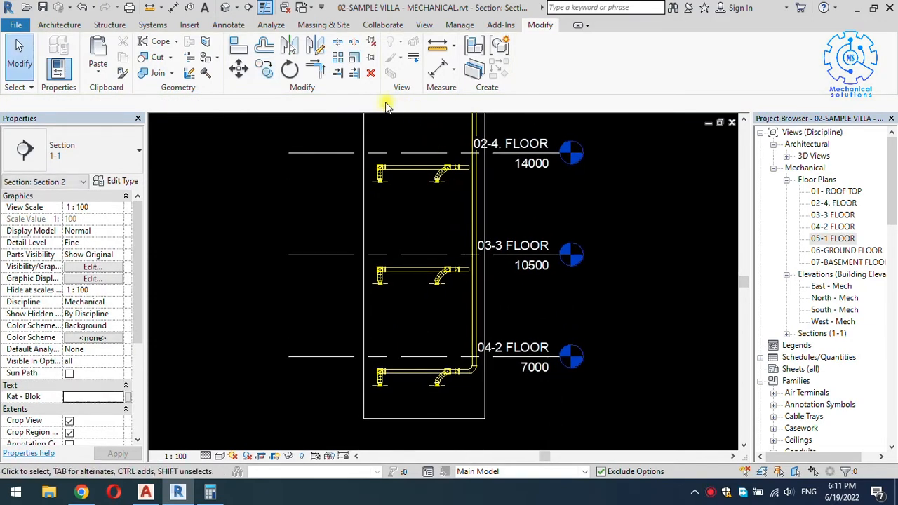
Connect the three copied horizontal duct runs to the riser with Trim/Extend Multiple Elements
click(354, 73)
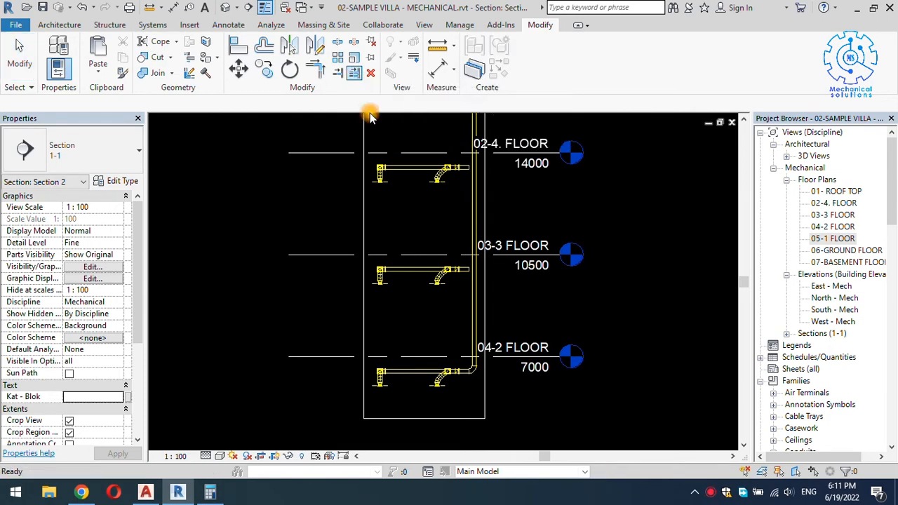
scroll(481, 273, up, 2)
click(465, 249)
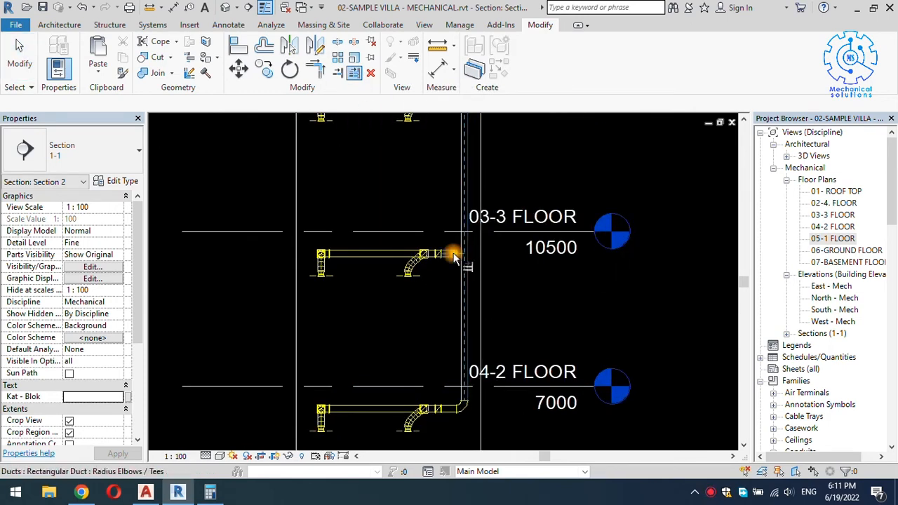
middle_drag(446, 183, 447, 366)
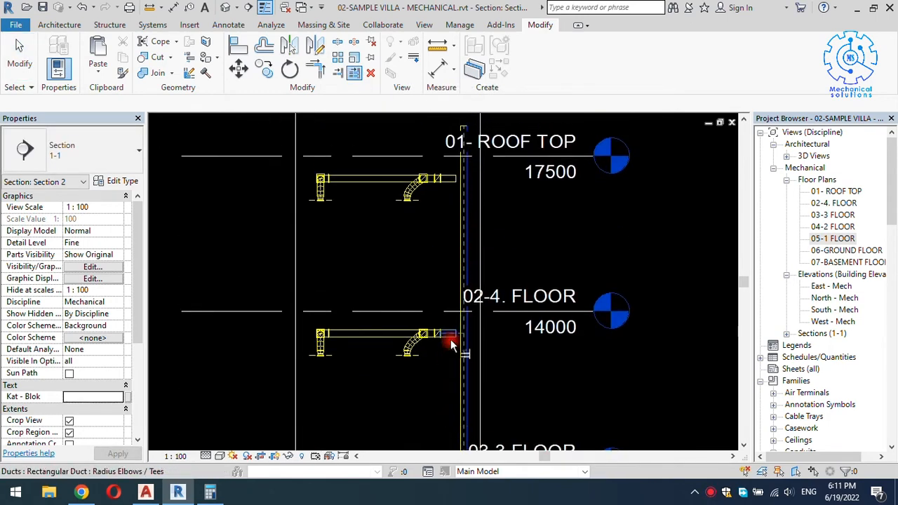
key(Escape)
key(Escape)
scroll(451, 211, down, 2)
middle_drag(455, 406, 462, 312)
scroll(462, 316, up, 2)
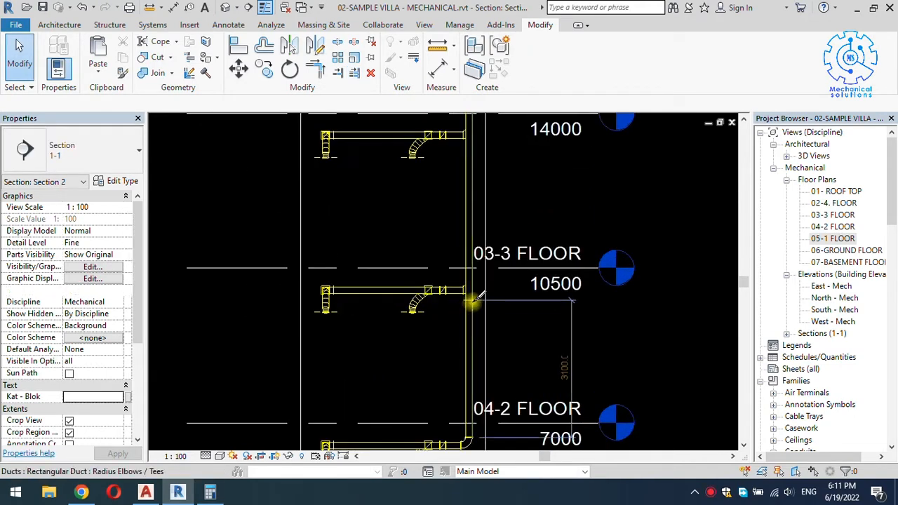
Split the riser just below each of the three upper branch connections
key(s)
key(l)
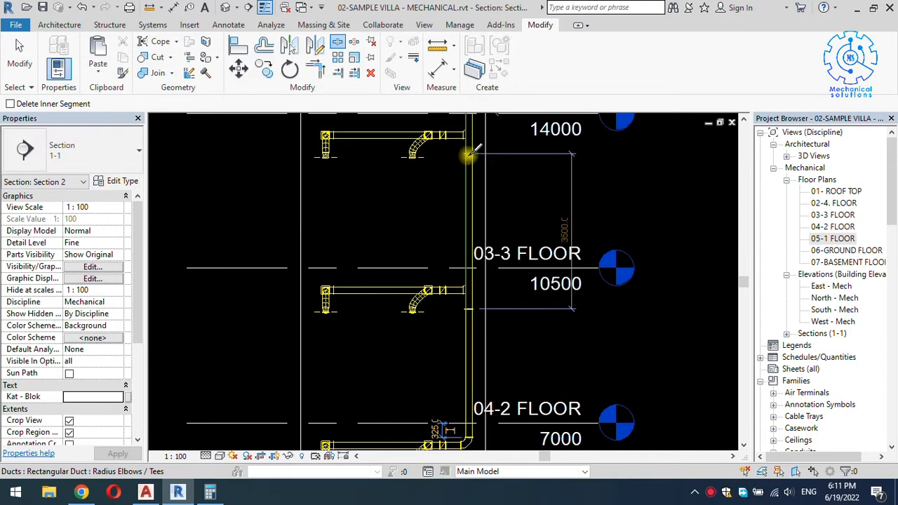
middle_drag(467, 145, 478, 351)
click(470, 205)
key(Escape)
scroll(469, 225, down, 2)
middle_drag(456, 390, 459, 281)
scroll(462, 231, up, 3)
Resize the riser segment between the branches below 03-3 FLOOR and 02-4. FLOOR, setting its width to 200
click(462, 231)
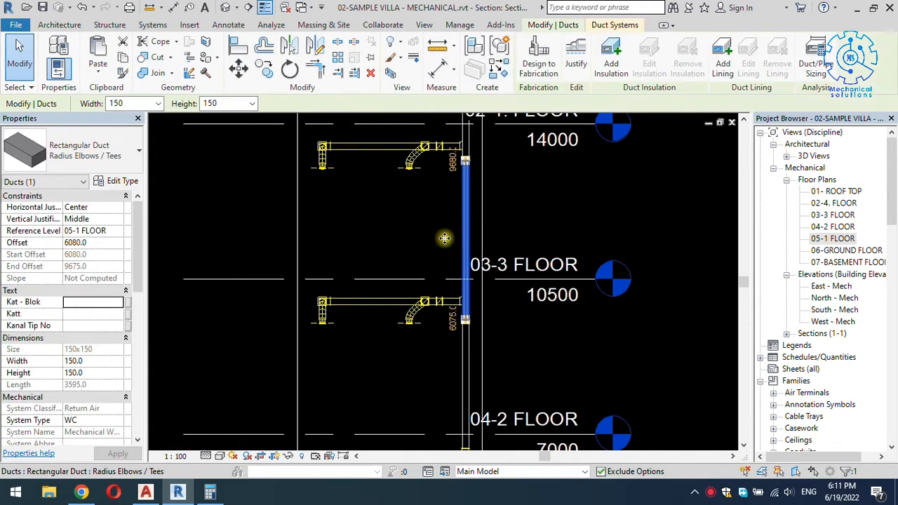
click(145, 103)
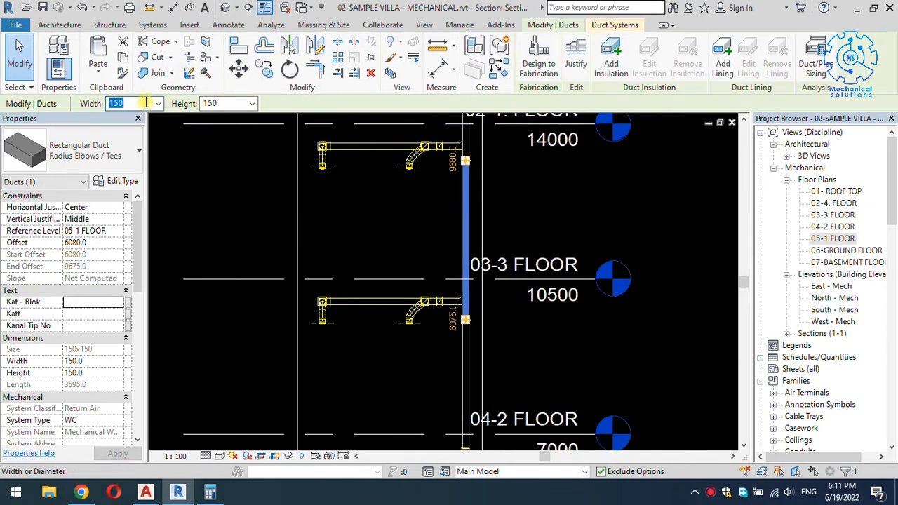
key(Return)
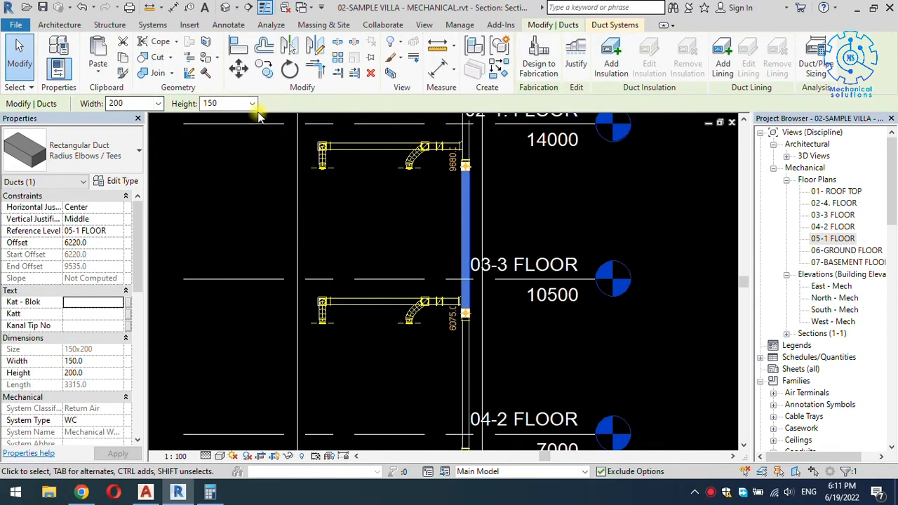
click(238, 103)
key(Return)
click(413, 223)
Set the riser segment passing through the 02-4. FLOOR level to width 250 and height 200
middle_drag(424, 224, 364, 342)
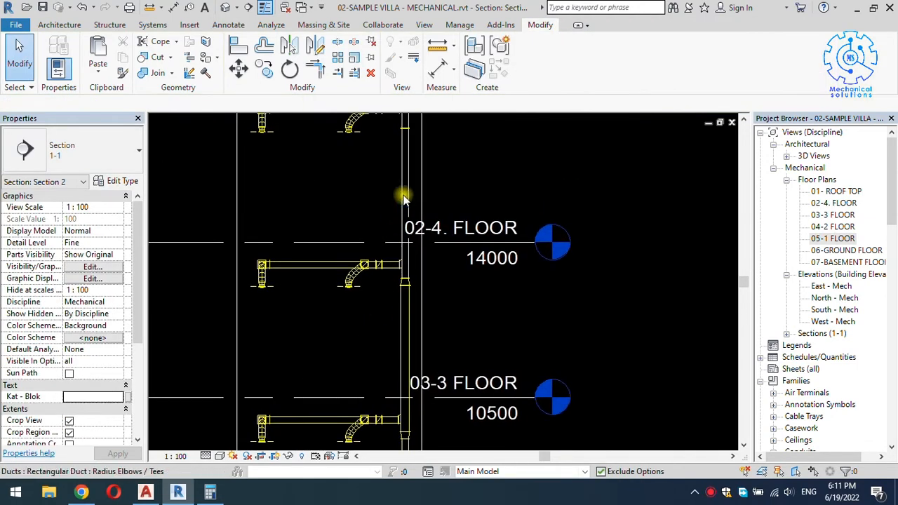
click(401, 181)
click(138, 101)
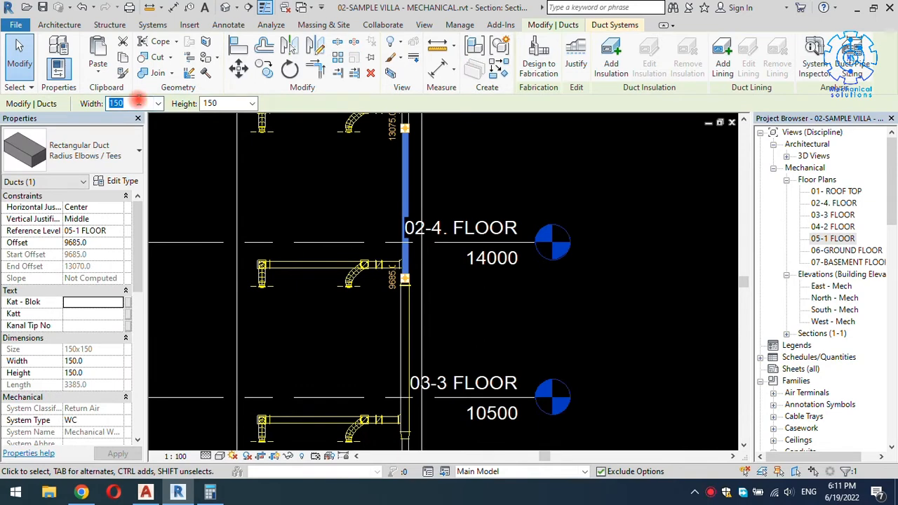
key(Return)
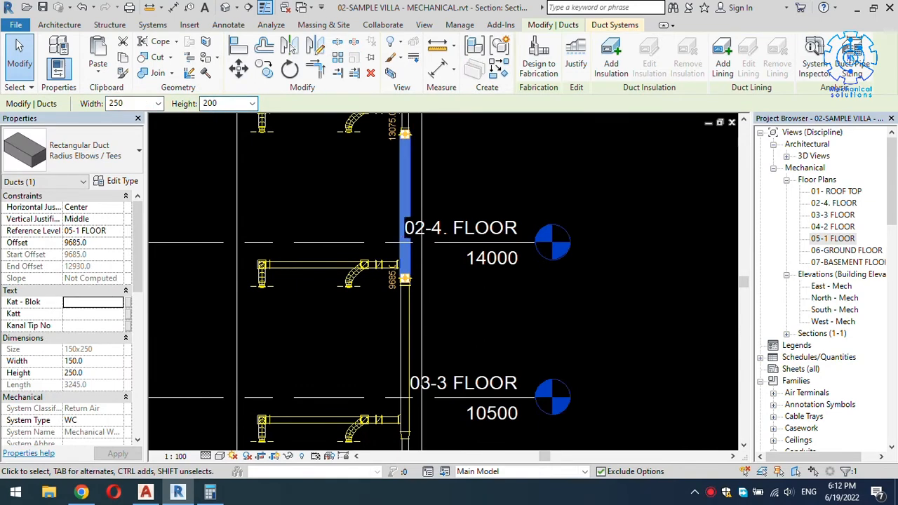
Set the topmost riser segment passing through the 01- ROOF TOP level to width 250 and height 250
middle_drag(351, 167, 330, 320)
click(378, 249)
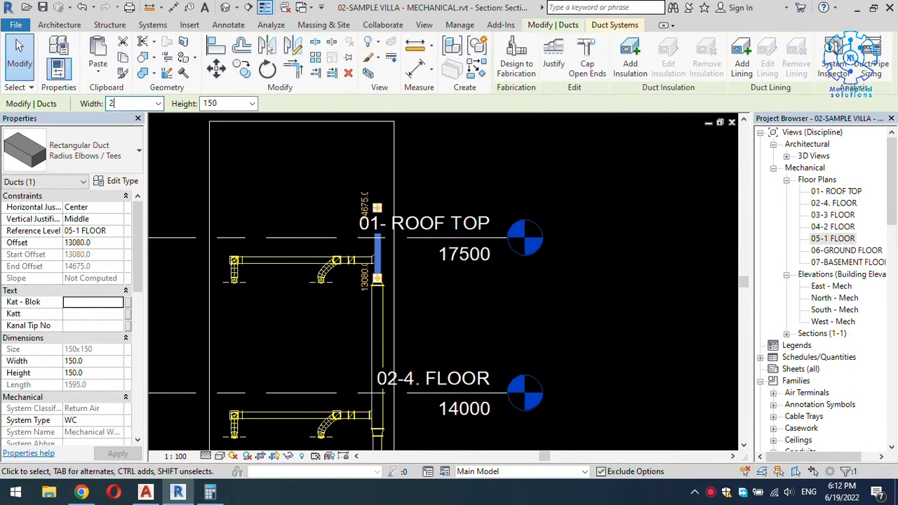
key(Return)
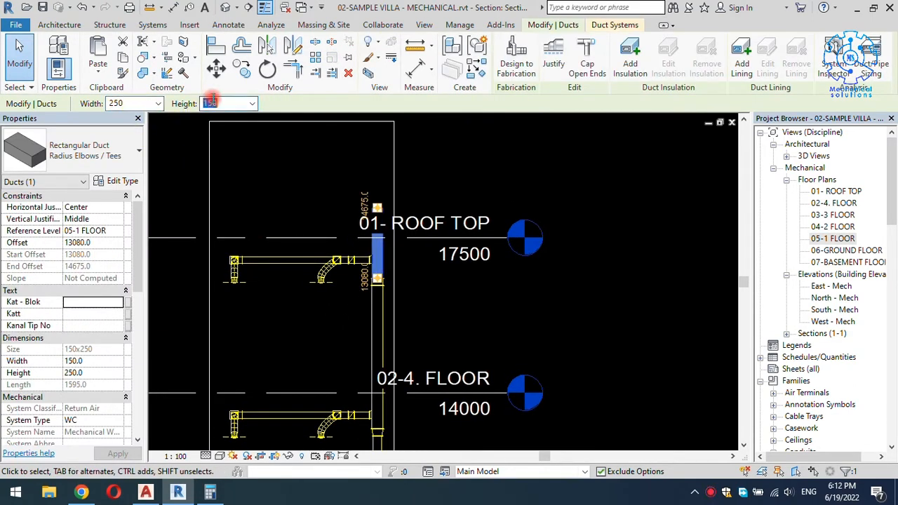
key(Escape)
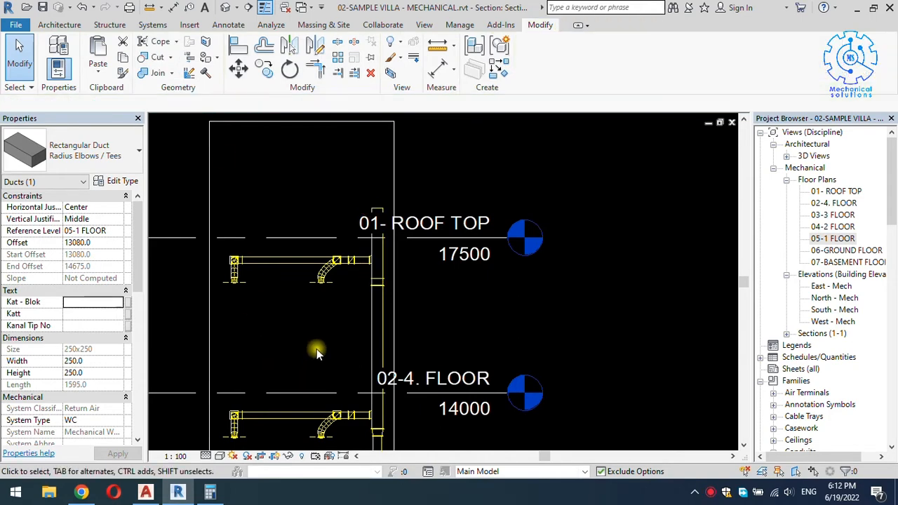
scroll(358, 292, down, 2)
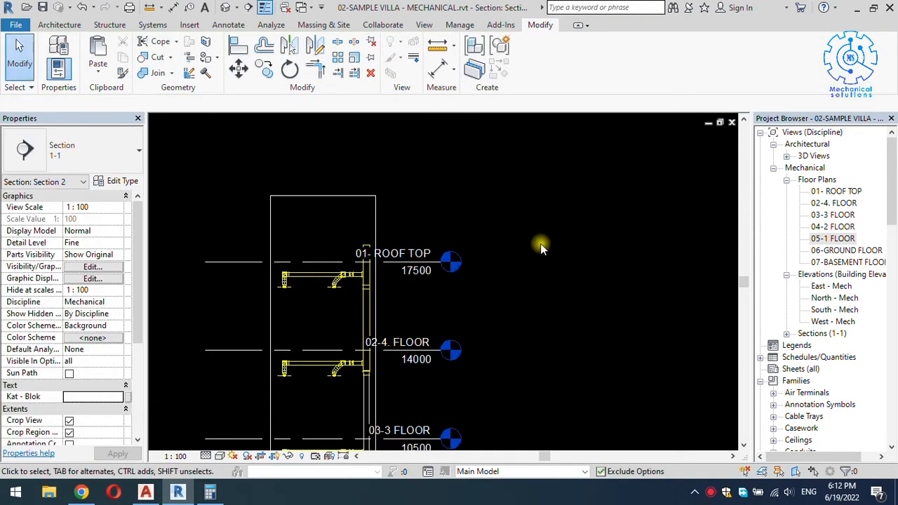
In the 01- ROOF TOP plan, copy the existing roof exhaust fan to a spot beside the second unit's shaft
double_click(836, 191)
scroll(482, 256, up, 6)
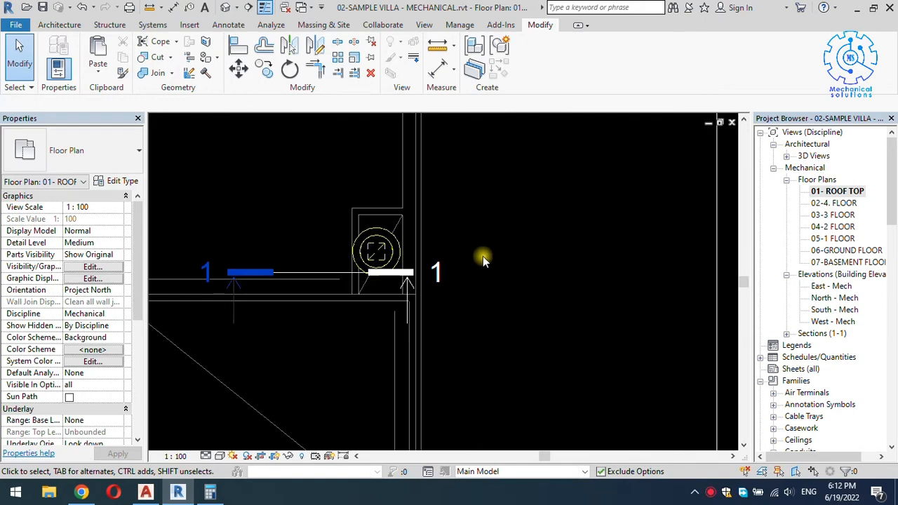
click(423, 244)
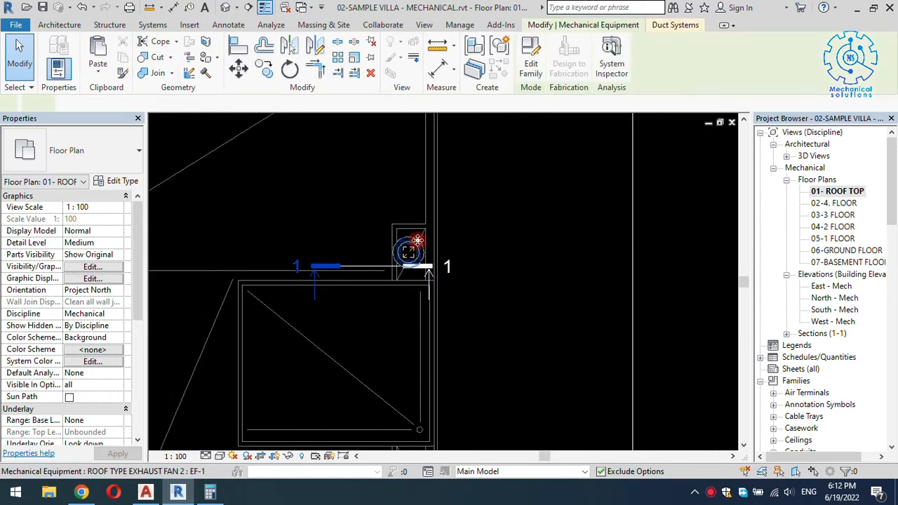
key(c)
key(o)
click(423, 243)
scroll(423, 270, down, 2)
middle_drag(434, 354, 433, 144)
scroll(430, 186, up, 3)
scroll(429, 190, up, 2)
click(340, 258)
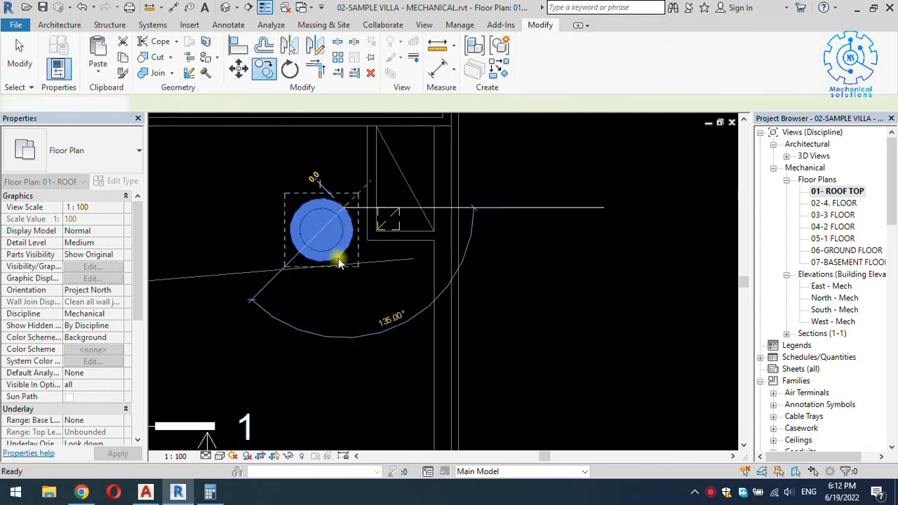
scroll(338, 255, down, 2)
click(240, 334)
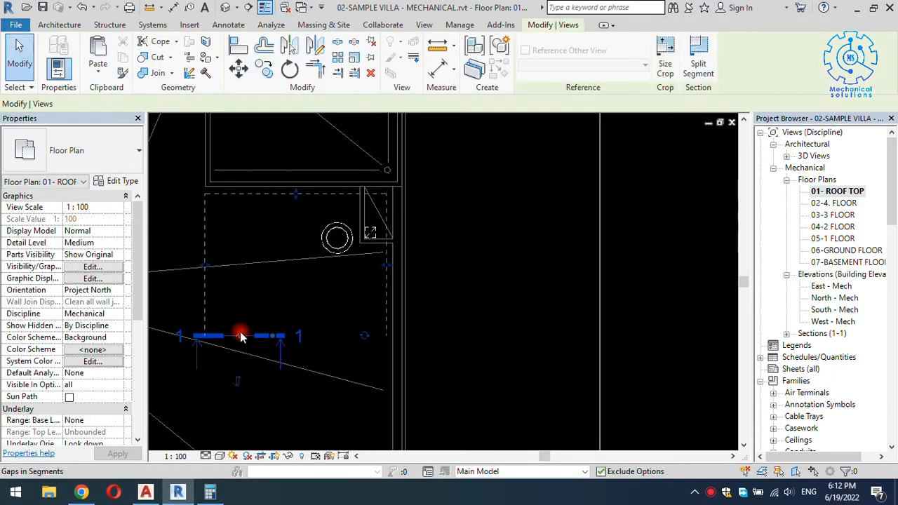
key(Escape)
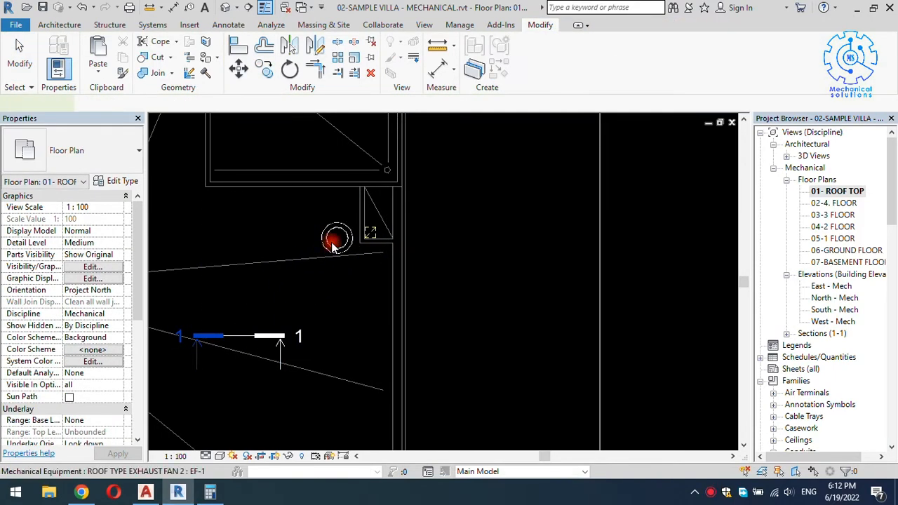
Change the copied roof exhaust fan's type to EF-2
click(331, 239)
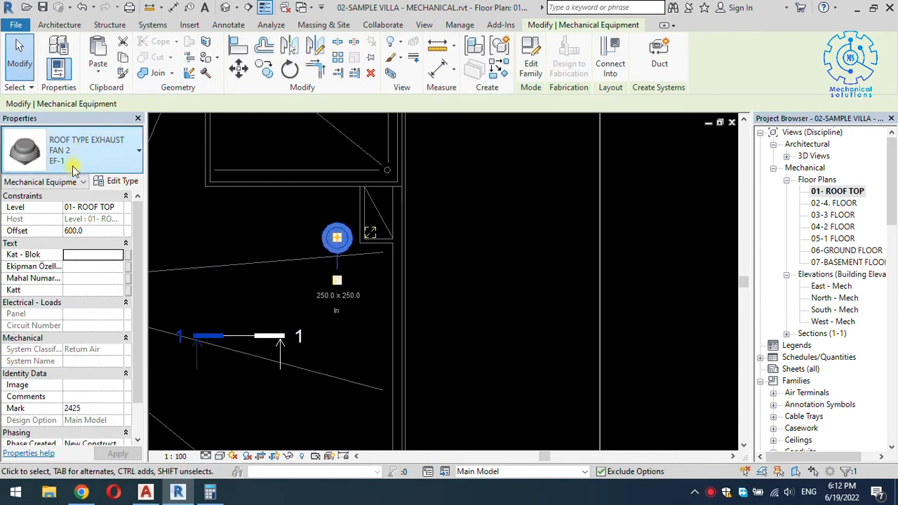
click(79, 150)
click(42, 253)
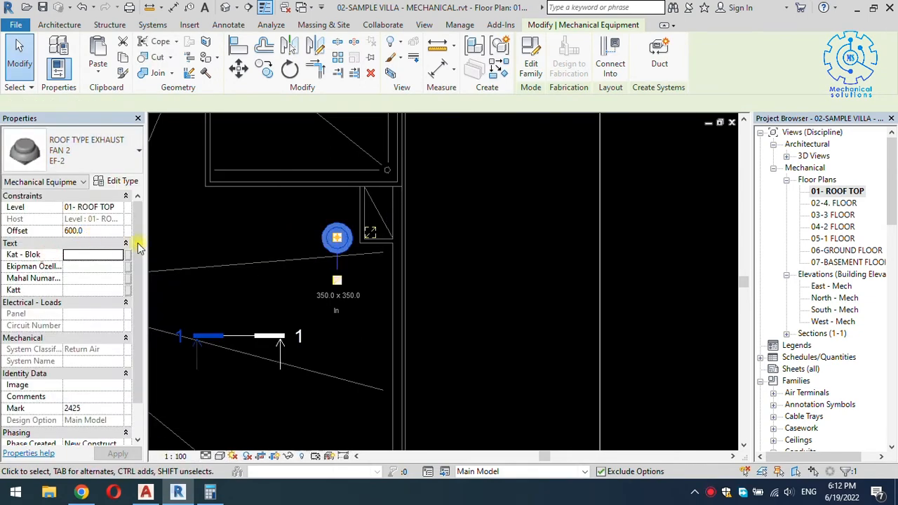
click(265, 238)
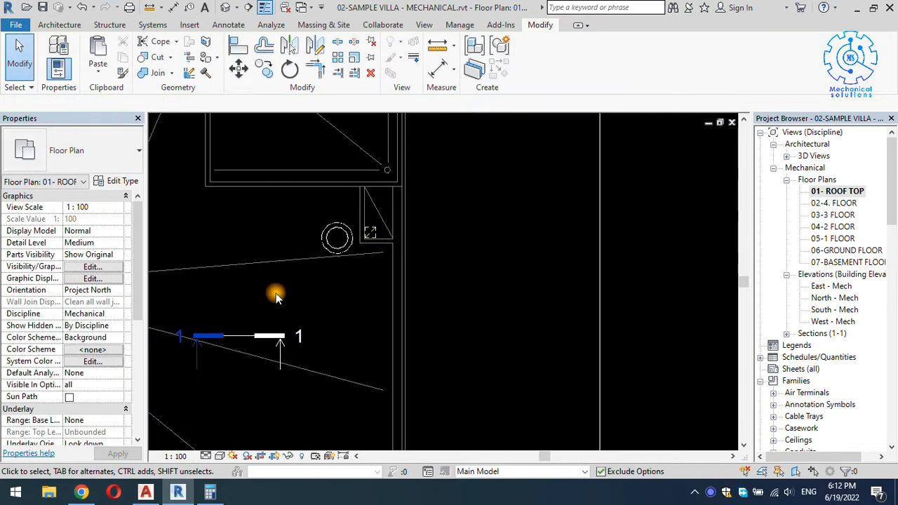
Open section 1-1 from its mark near the copied fan and widen the section's crop region beyond the riser
click(237, 337)
right_click(239, 336)
click(290, 209)
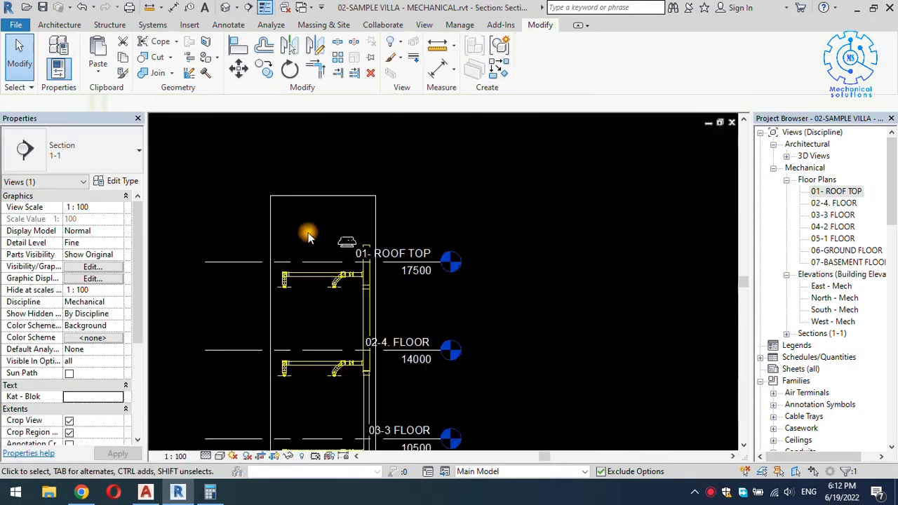
scroll(353, 248, up, 1)
scroll(390, 246, down, 3)
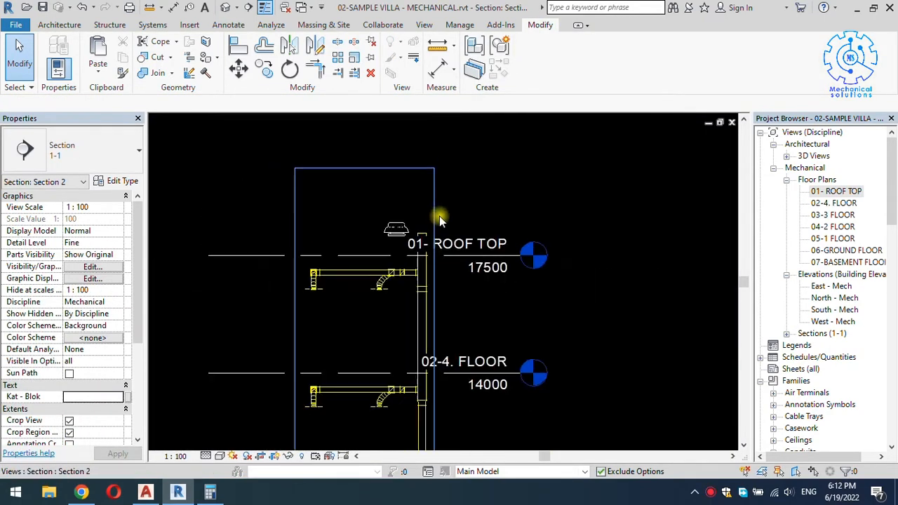
click(434, 217)
middle_drag(441, 365, 440, 303)
drag(432, 360, 525, 355)
click(486, 287)
Attach the EF-2 fan to the riser by moving its duct connector onto the riser's open upper end
middle_drag(416, 194, 398, 262)
scroll(384, 242, up, 4)
click(373, 245)
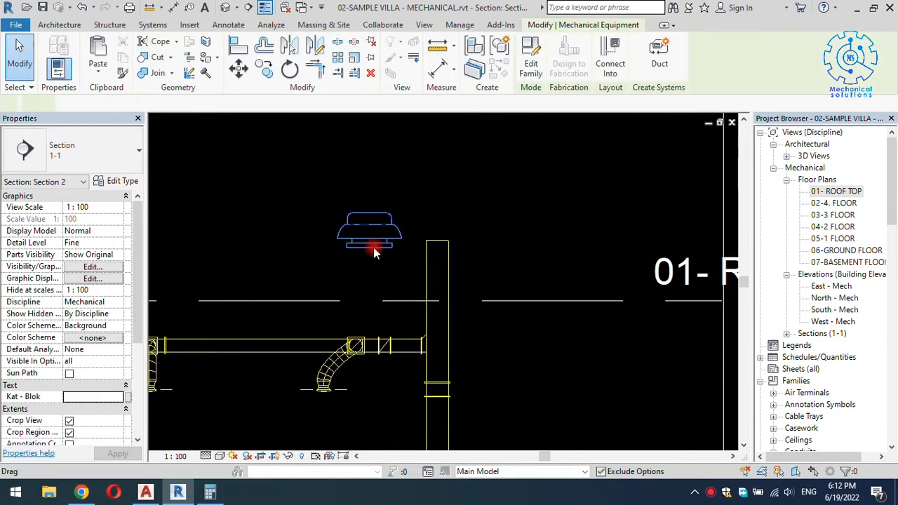
scroll(369, 251, up, 2)
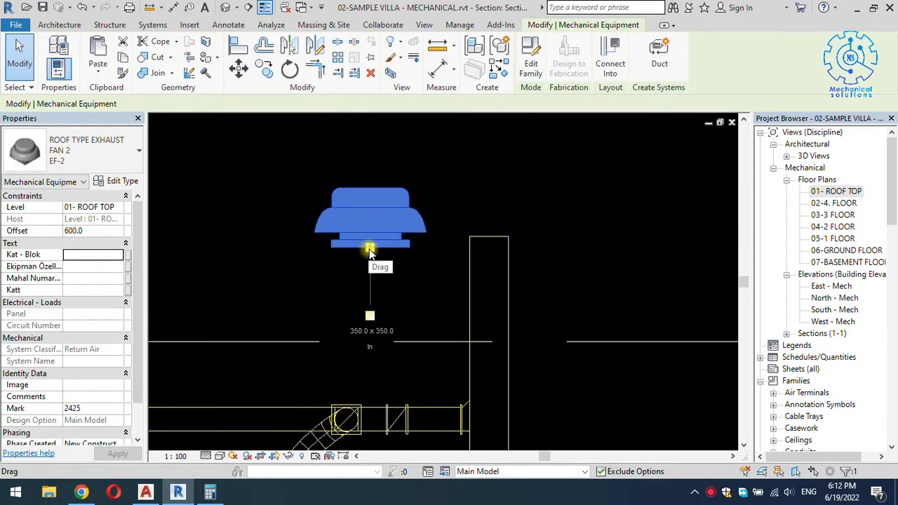
drag(372, 253, 489, 240)
click(416, 286)
scroll(512, 233, down, 2)
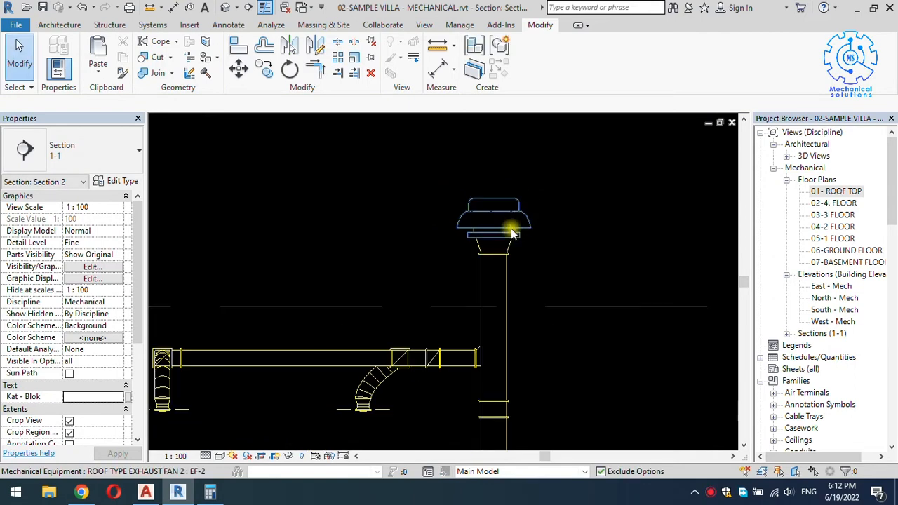
Change the Connector size in the EF-2 fan's type properties to match the riser duct
click(512, 233)
click(115, 181)
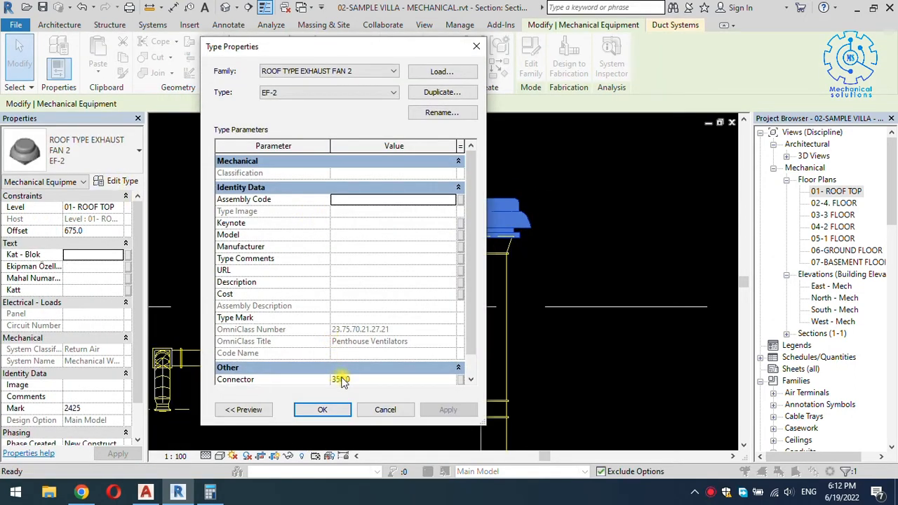
click(342, 379)
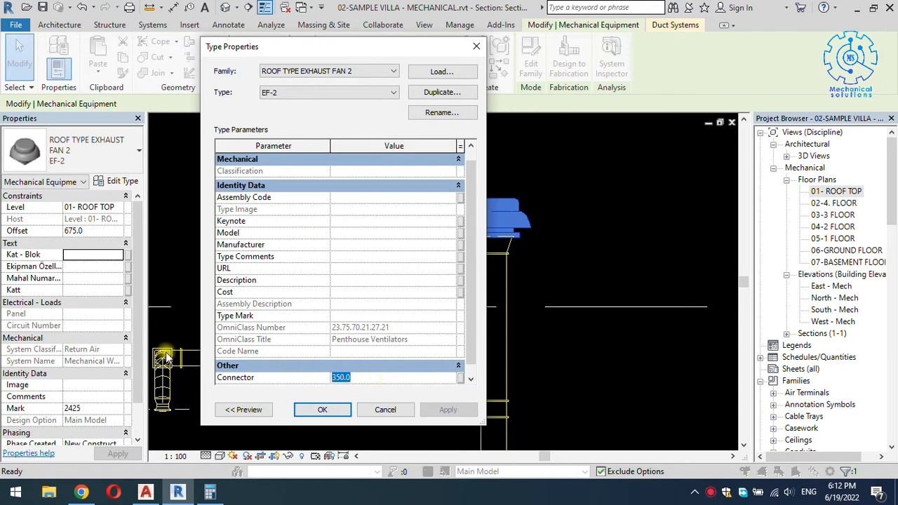
click(322, 409)
key(Escape)
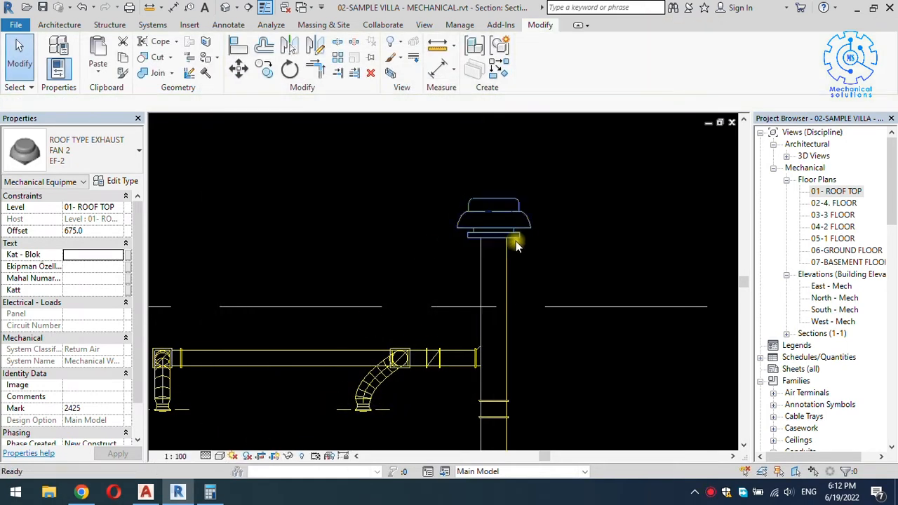
In the 01- ROOF TOP plan, tag the original exhaust fan using an attached-end leader 6 mm long
double_click(835, 191)
scroll(371, 275, down, 2)
middle_drag(379, 197, 371, 282)
scroll(347, 179, up, 5)
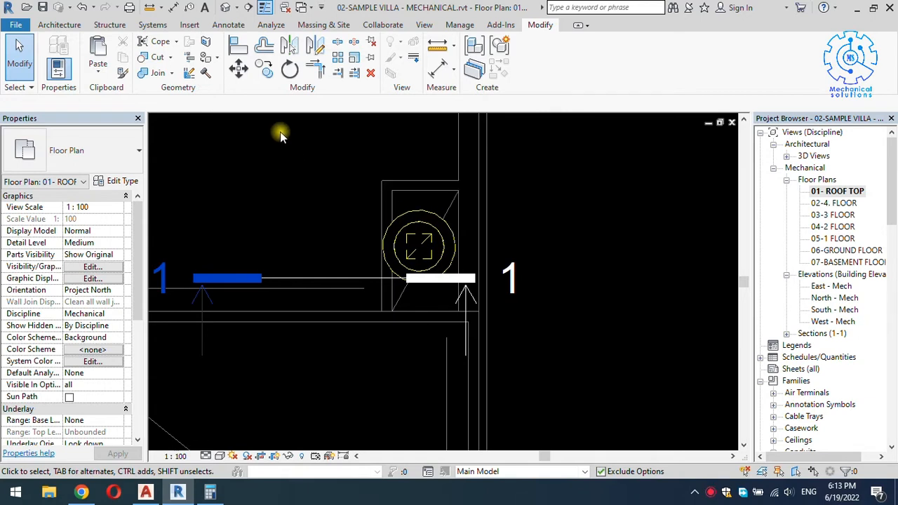
key(t)
key(g)
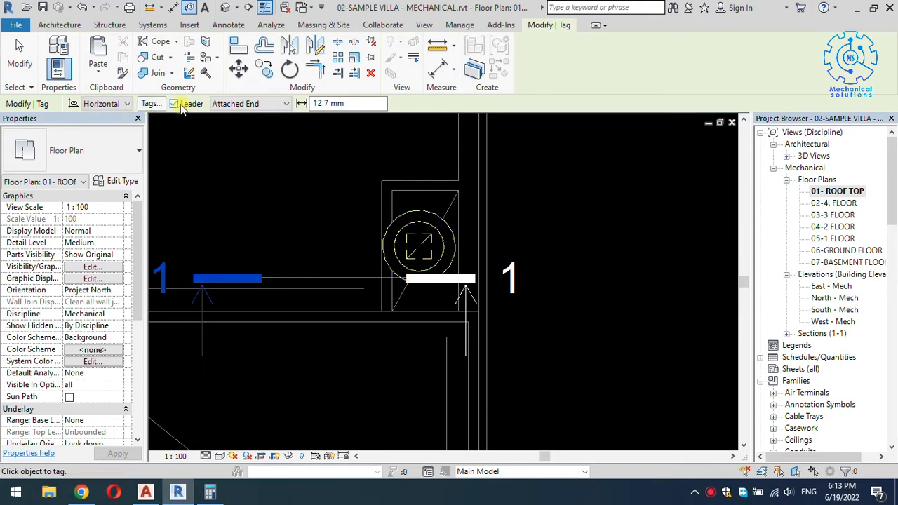
scroll(267, 265, down, 1)
middle_drag(328, 212, 308, 266)
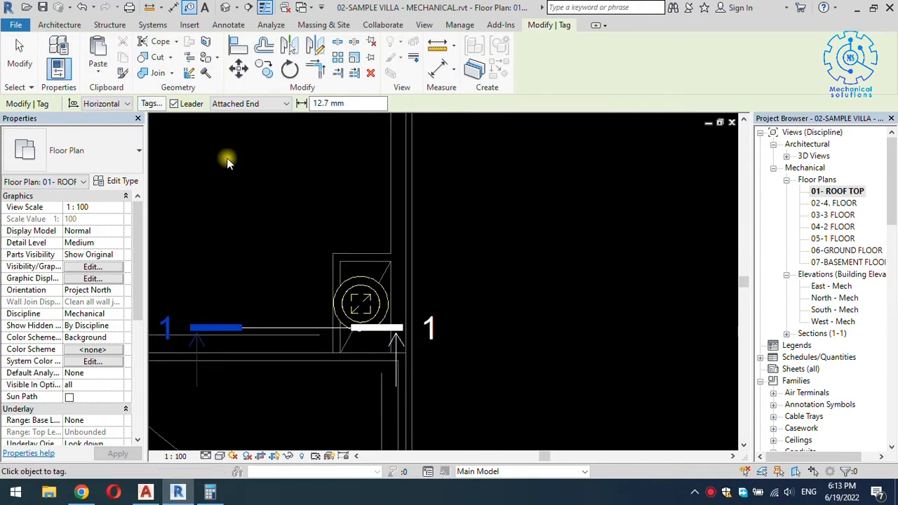
drag(351, 103, 271, 105)
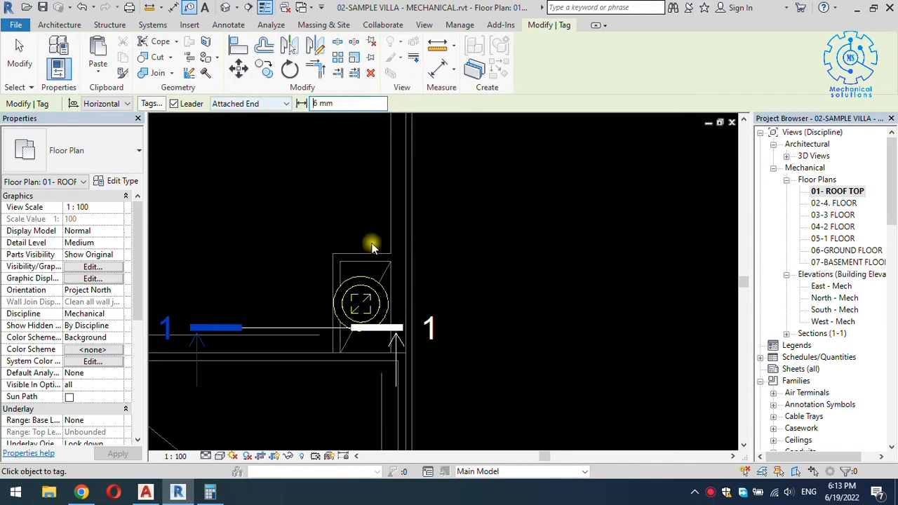
click(334, 303)
Tag the EF-2 fan over the second unit's shaft with the same leader settings and finish tagging
scroll(370, 215, down, 1)
middle_drag(318, 396, 335, 123)
click(378, 210)
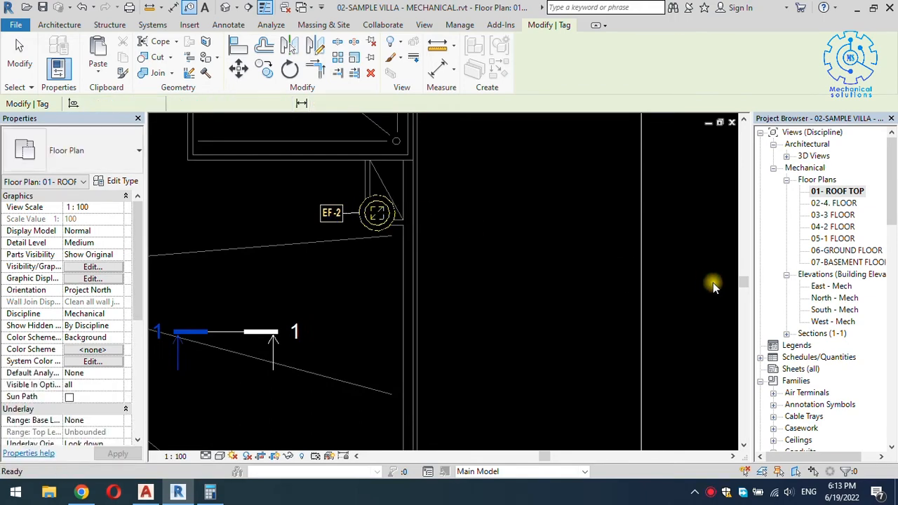
key(Escape)
In the 02-4. FLOOR plan, select the entire toilet and shower exhaust duct system above the stairs and set its System Name to EF-1
double_click(825, 203)
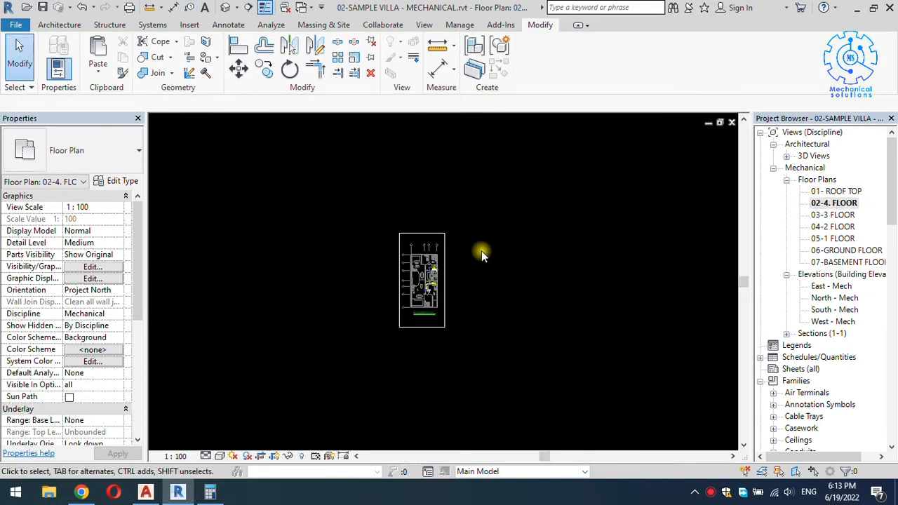
scroll(430, 277, up, 8)
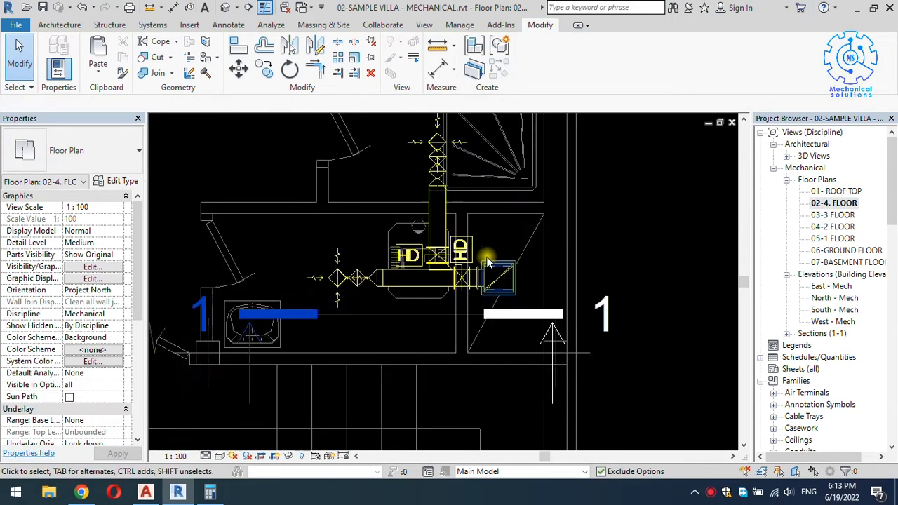
scroll(495, 249, down, 3)
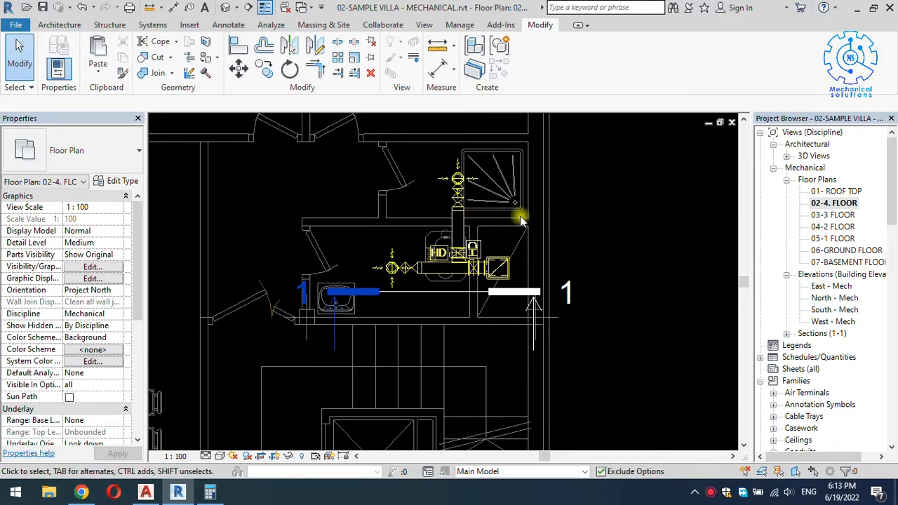
click(463, 226)
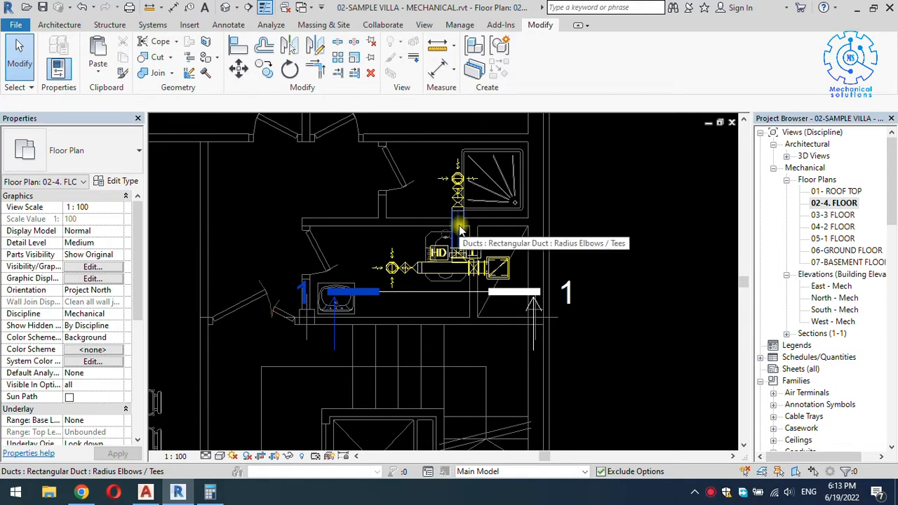
key(Tab)
key(Tab)
click(459, 229)
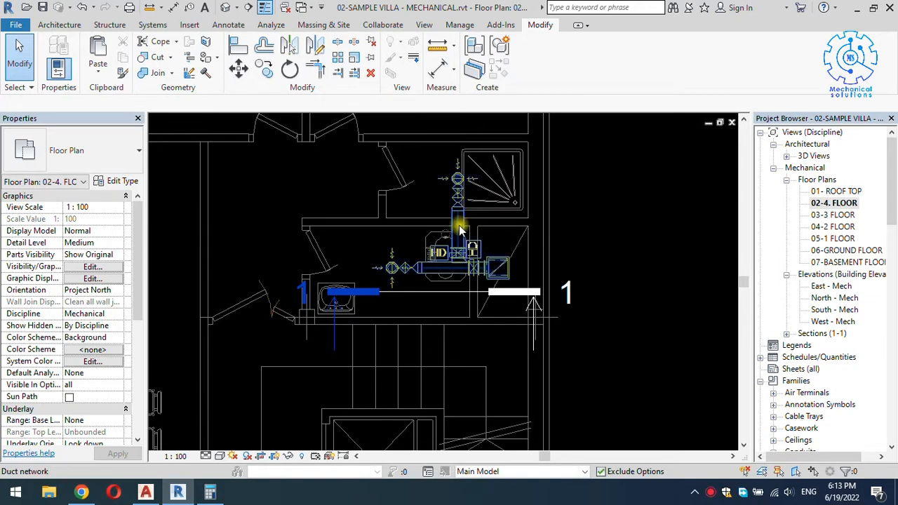
key(Tab)
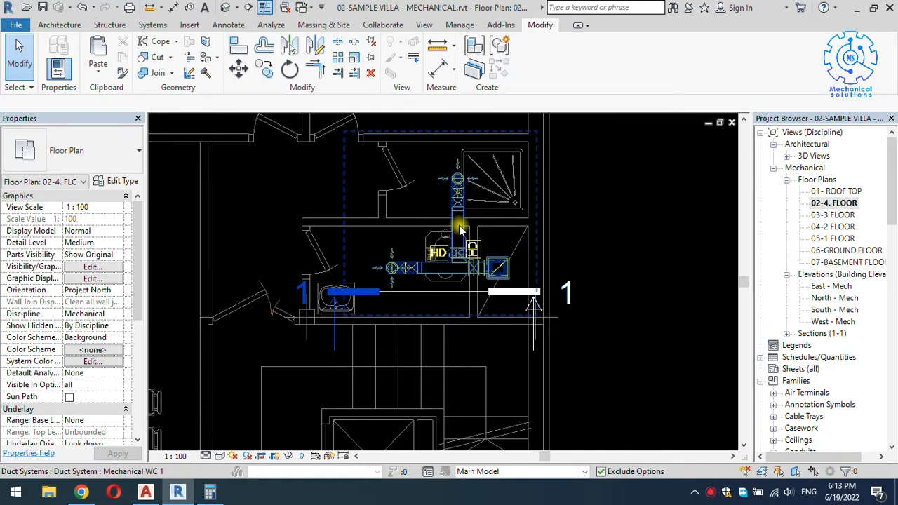
click(459, 229)
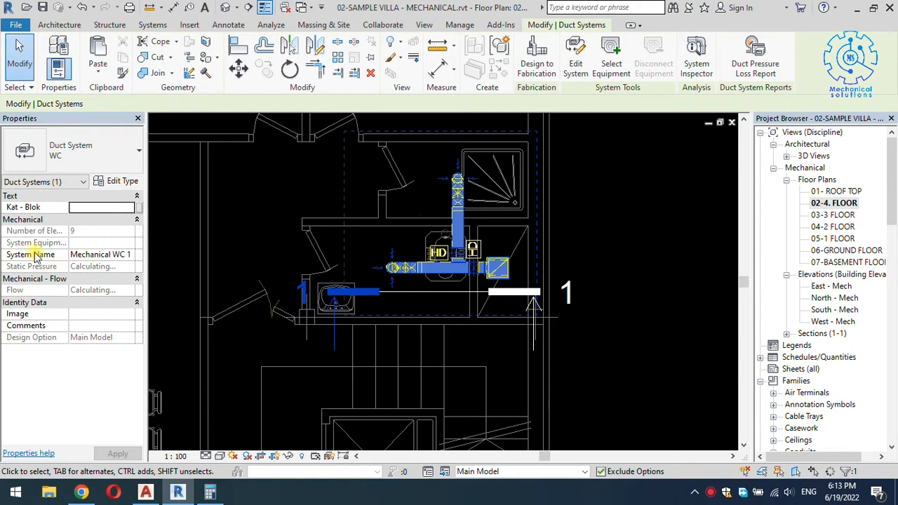
click(93, 254)
click(93, 254)
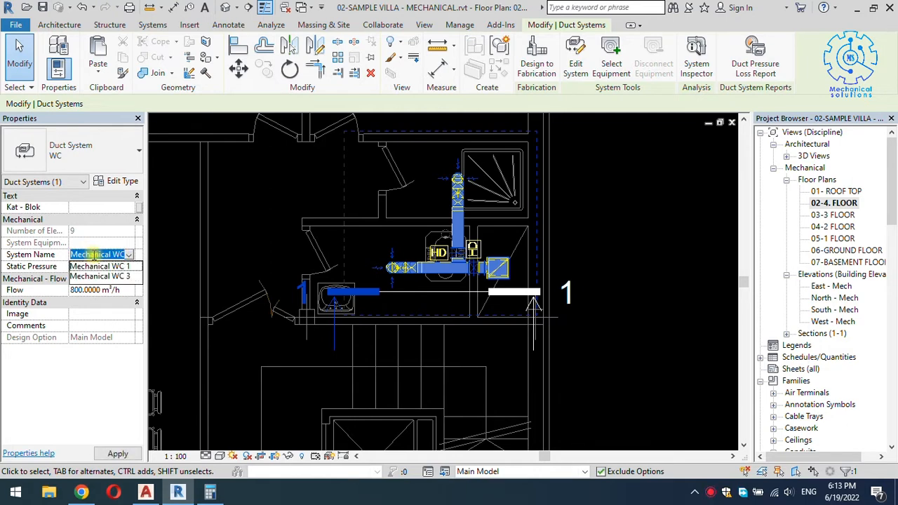
text(EF-1)
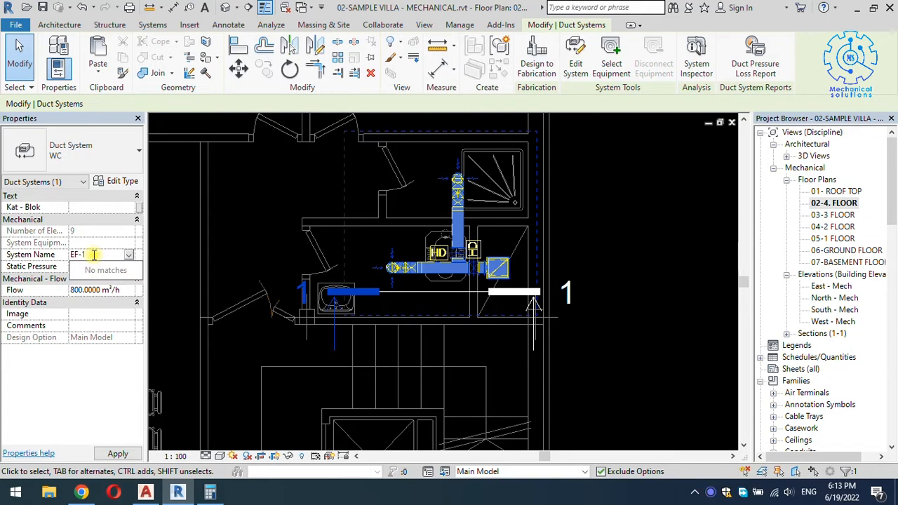
key(Return)
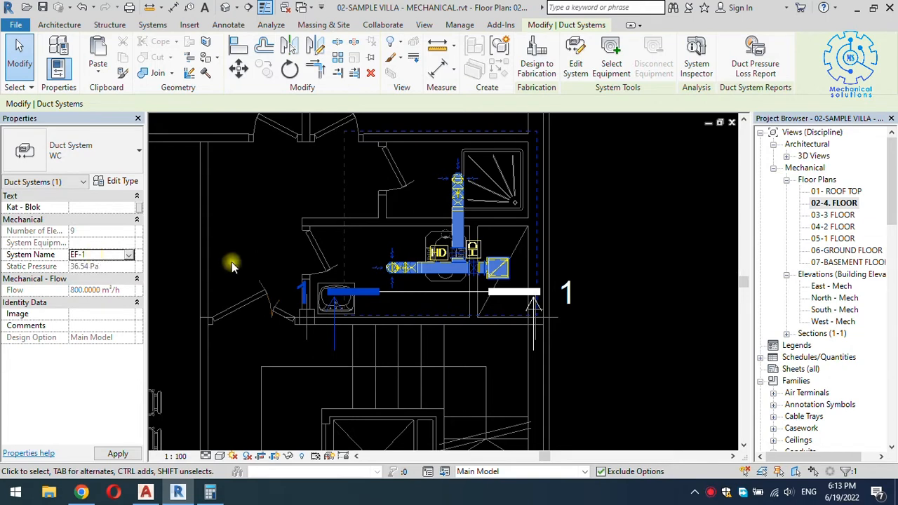
Close the save reminder, select the whole toilet and shower exhaust duct system below the stairs and set its System Name to EF-2
click(290, 205)
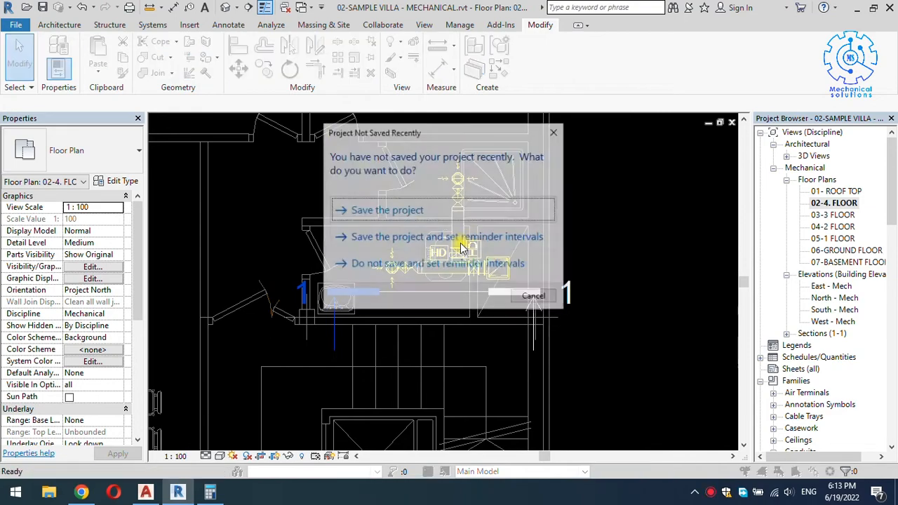
click(469, 237)
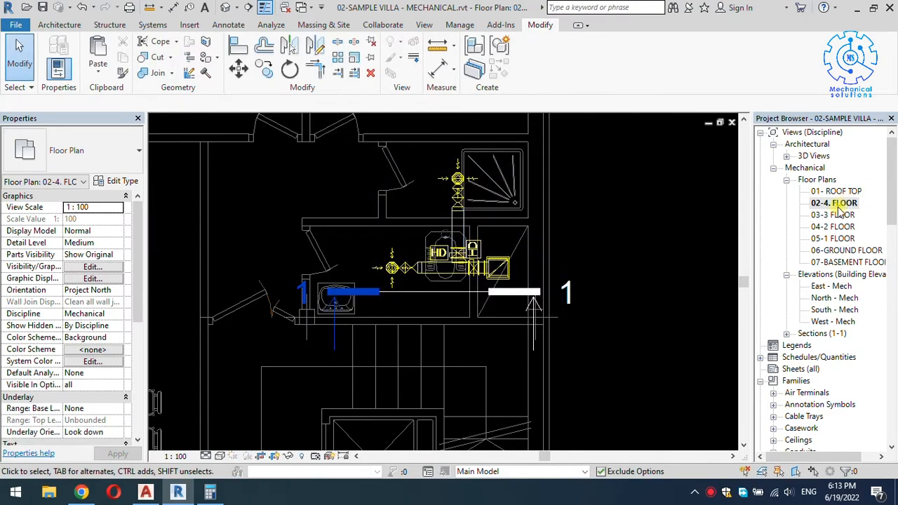
scroll(565, 203, down, 5)
middle_drag(509, 387, 457, 279)
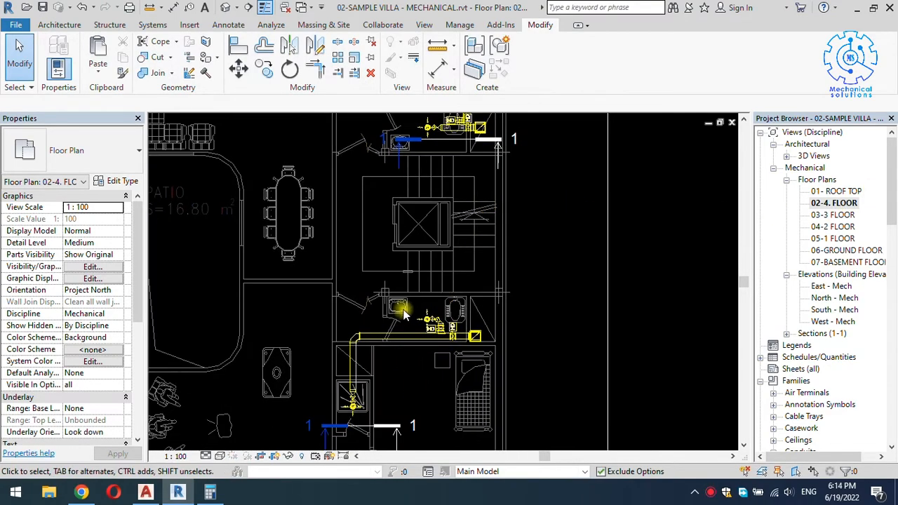
scroll(403, 311, up, 3)
middle_drag(398, 354, 392, 256)
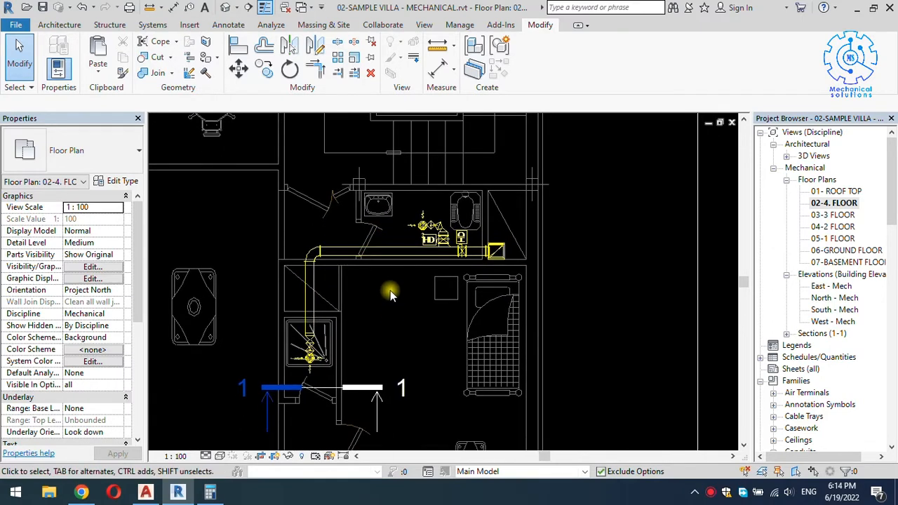
key(Tab)
key(Tab)
click(391, 252)
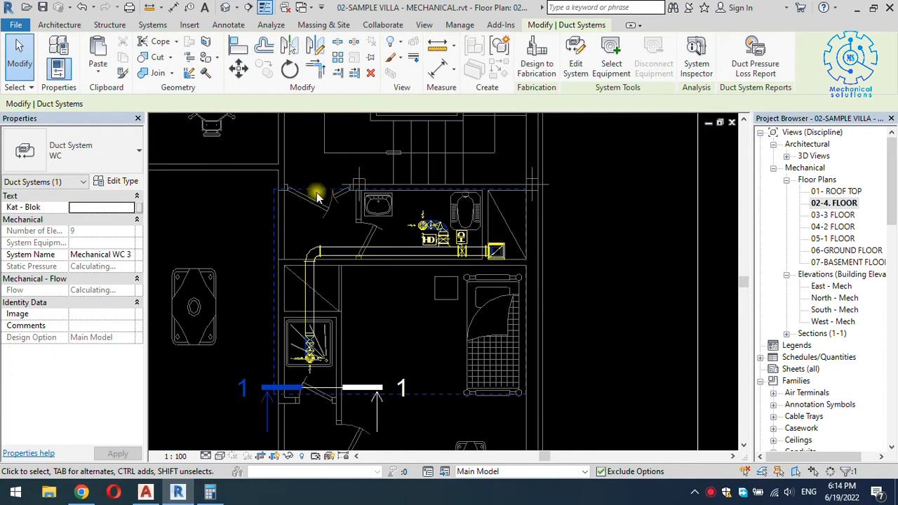
click(103, 254)
click(83, 257)
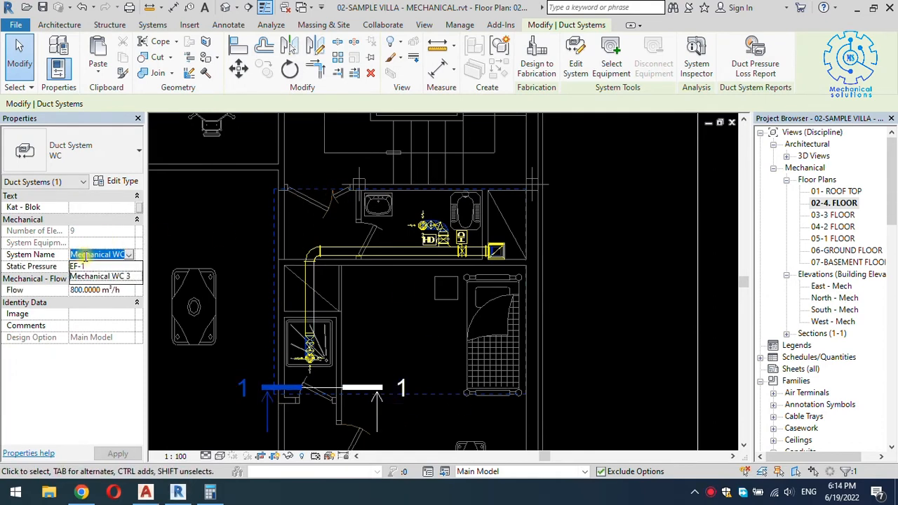
text(EF-2)
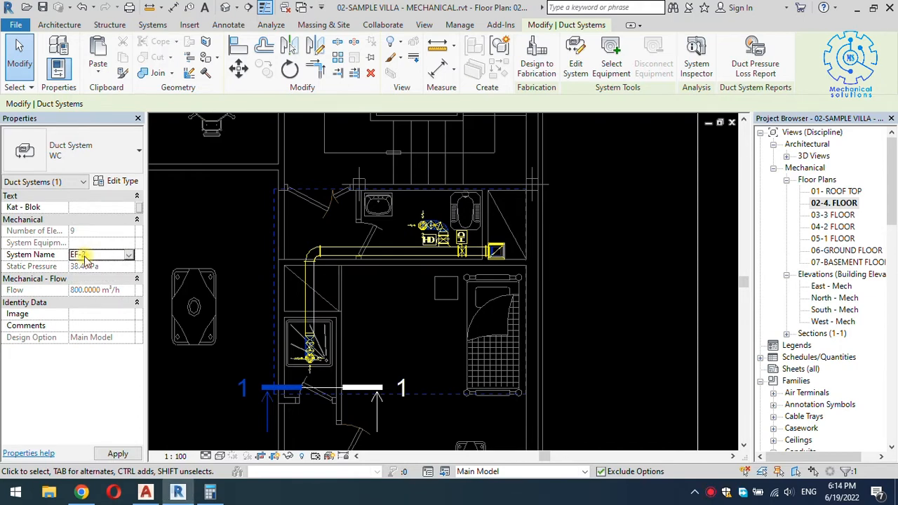
click(415, 307)
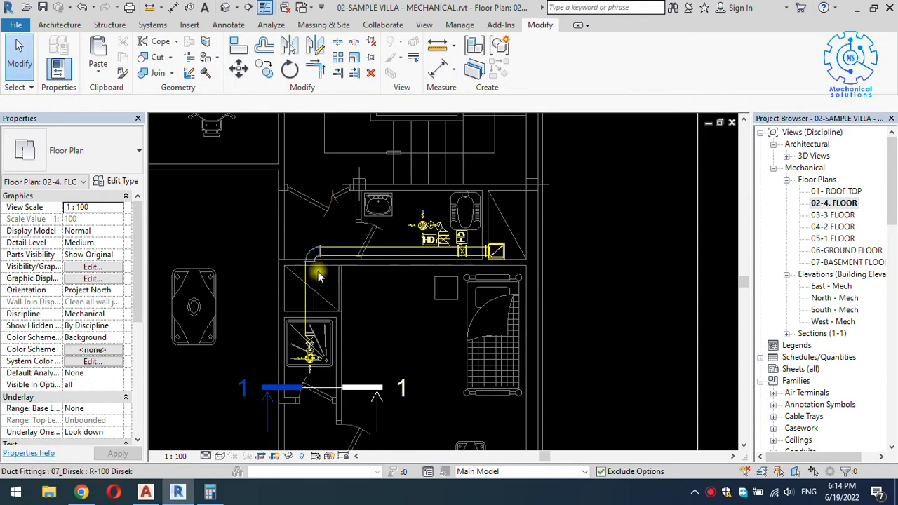
scroll(427, 285, down, 5)
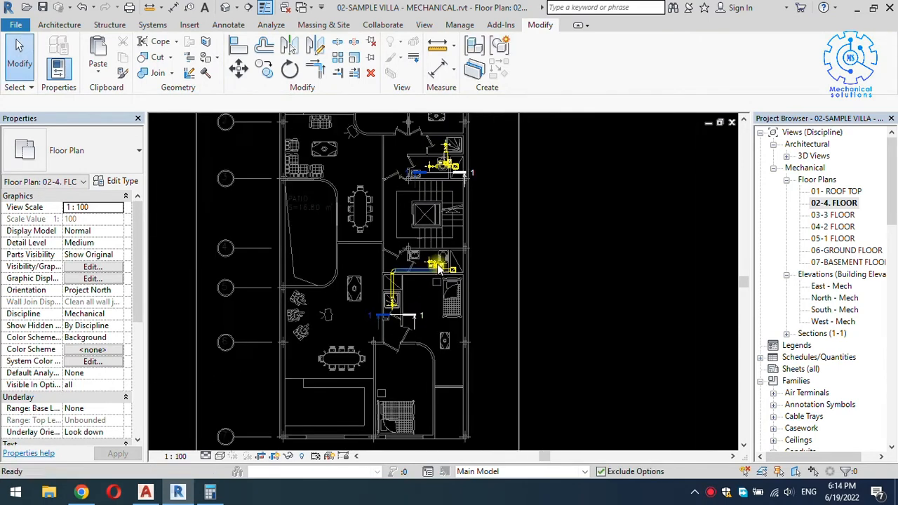
middle_drag(457, 214, 454, 242)
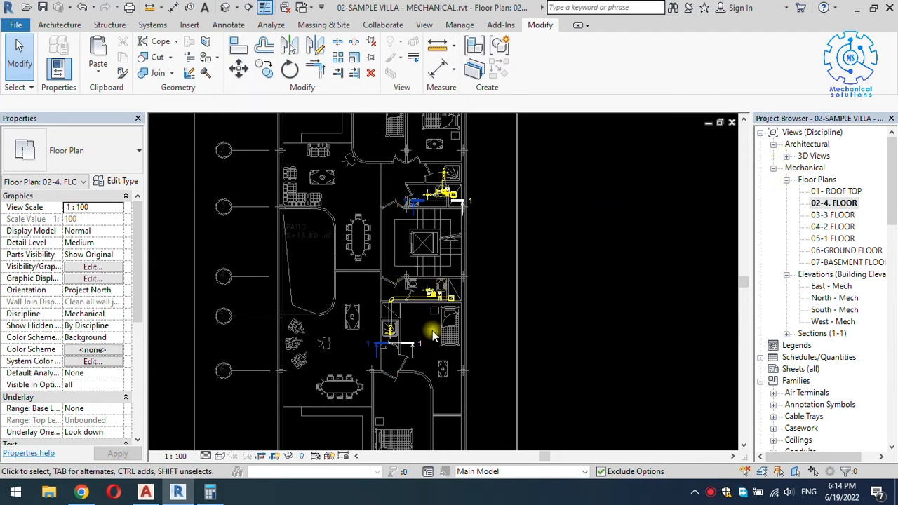
middle_drag(432, 331, 424, 279)
middle_drag(364, 251, 383, 215)
middle_drag(377, 265, 367, 295)
scroll(367, 296, down, 1)
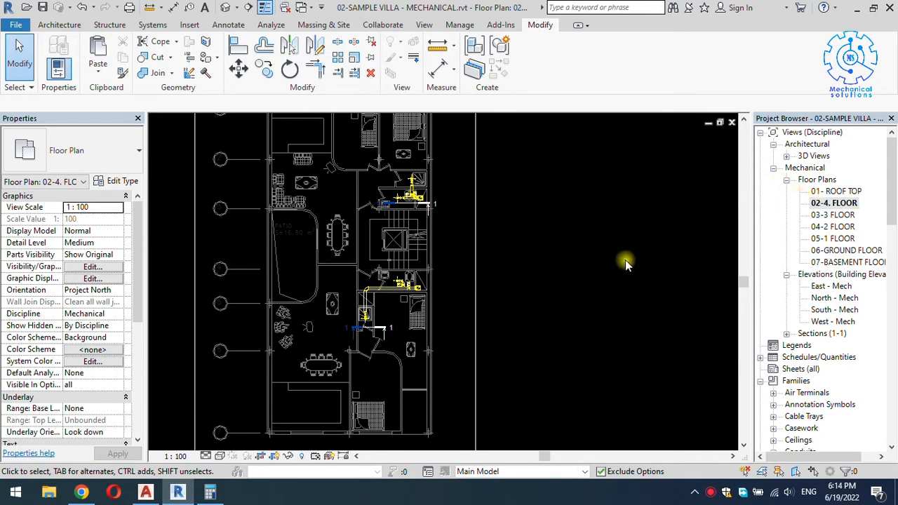
In the 01- ROOF TOP plan, select the EF-1 exhaust fan and check its System Name
double_click(835, 190)
scroll(411, 222, down, 2)
scroll(411, 223, down, 2)
middle_drag(420, 193, 419, 260)
scroll(399, 166, up, 3)
scroll(400, 169, up, 4)
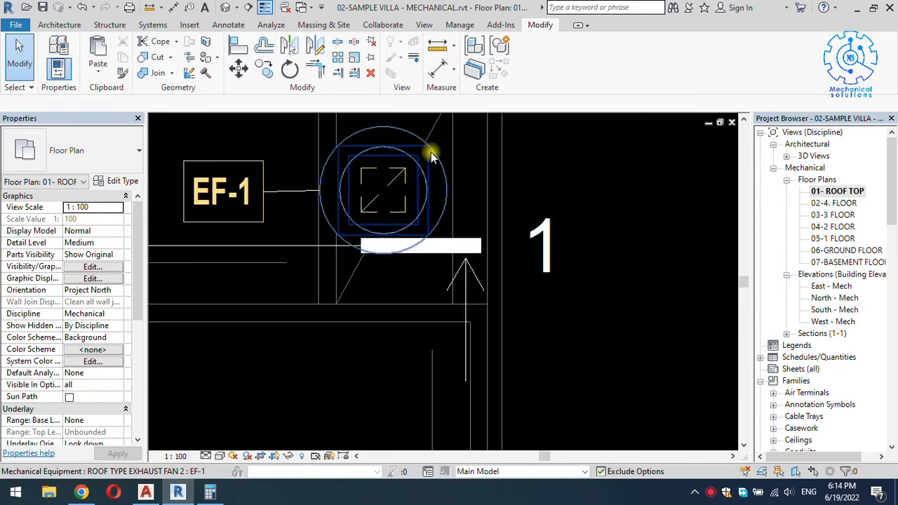
click(431, 149)
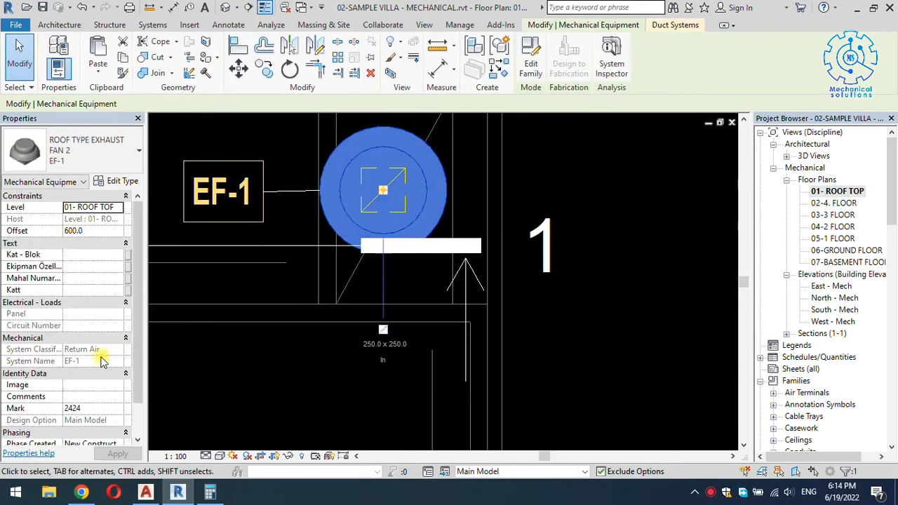
click(668, 232)
Select the EF-2 exhaust fan on the roof and check its System Name
scroll(554, 202, down, 4)
middle_drag(537, 285, 530, 101)
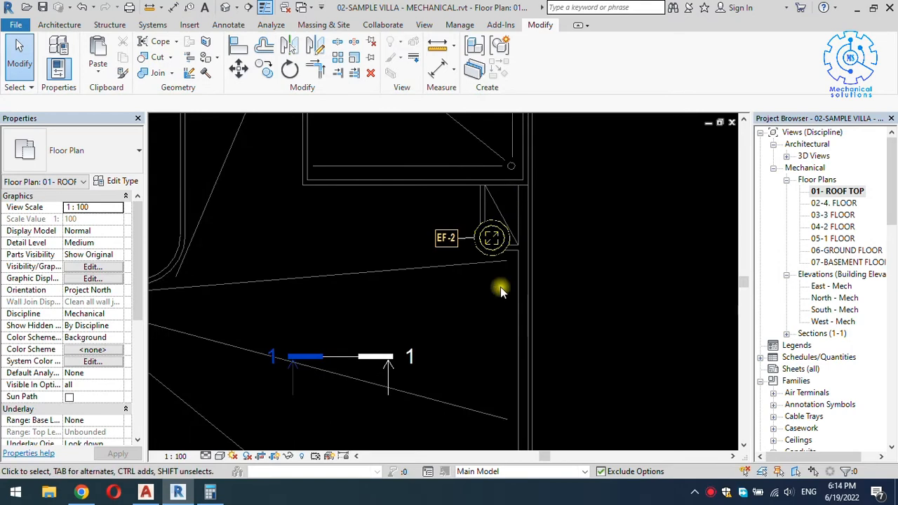
scroll(485, 253, up, 2)
click(486, 254)
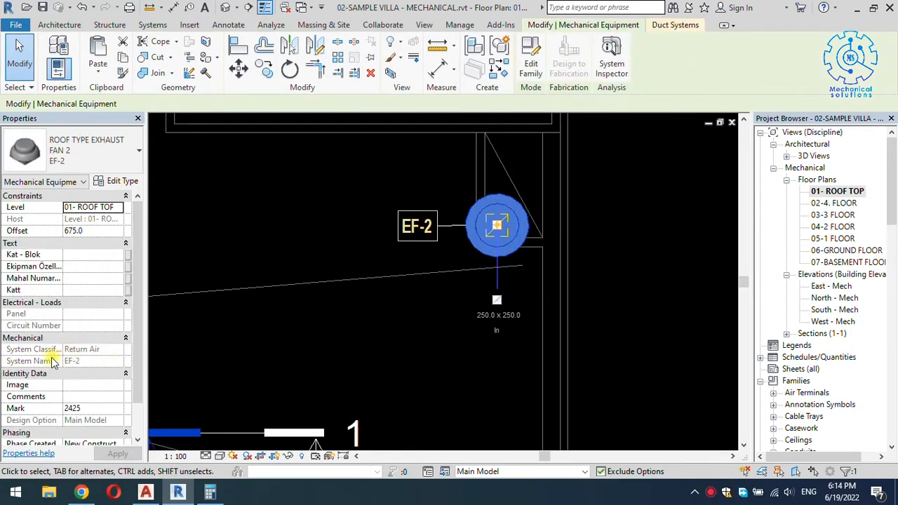
click(393, 344)
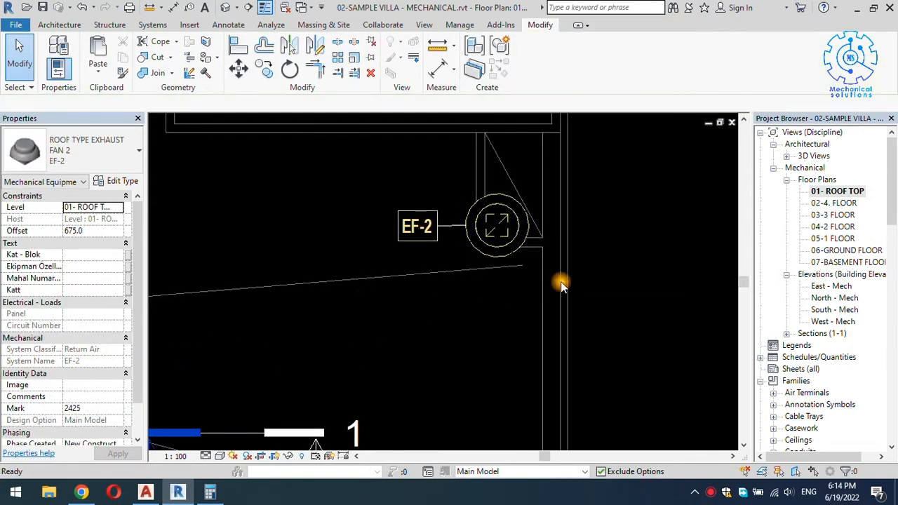
scroll(704, 223, down, 2)
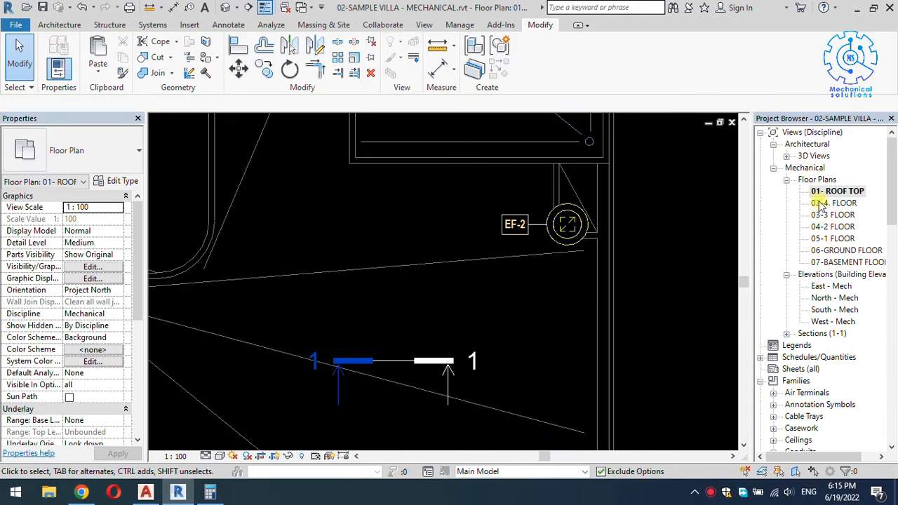
In the 05-1 FLOOR plan, tag the exhaust ducts and riser below the stairs with size and flow, using 6 mm attached-end leaders
double_click(834, 238)
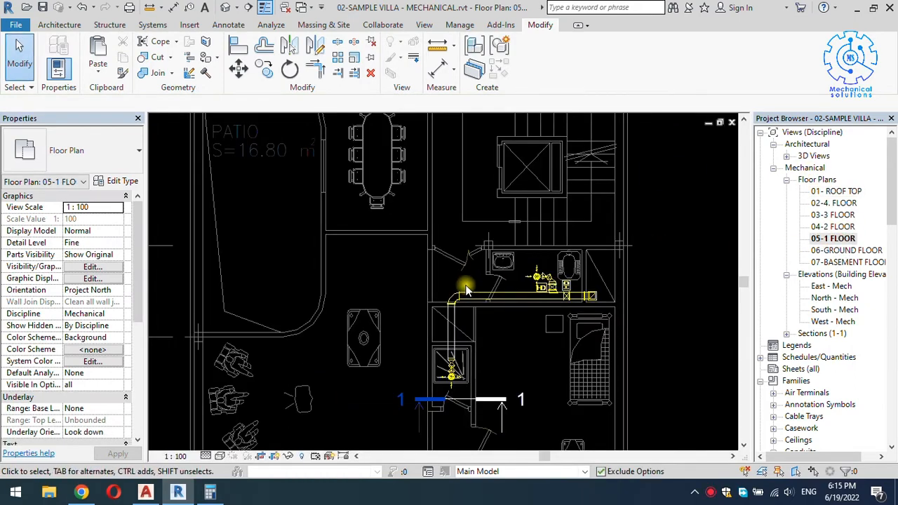
scroll(480, 342, up, 4)
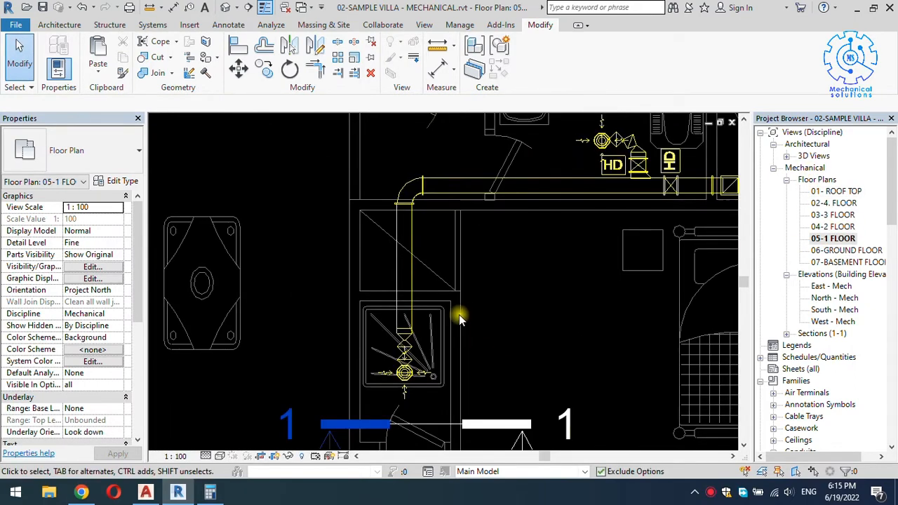
key(t)
key(g)
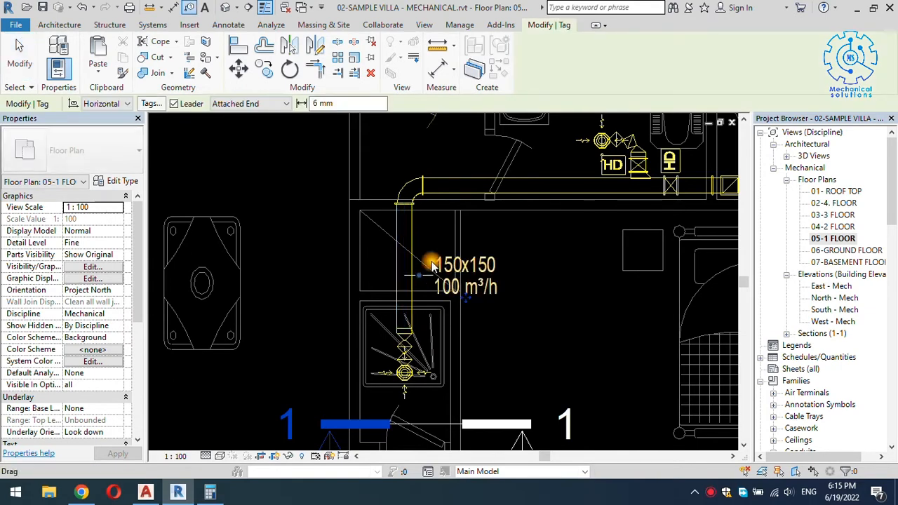
click(549, 199)
middle_drag(592, 253, 330, 286)
click(431, 230)
scroll(463, 233, down, 3)
scroll(471, 227, up, 4)
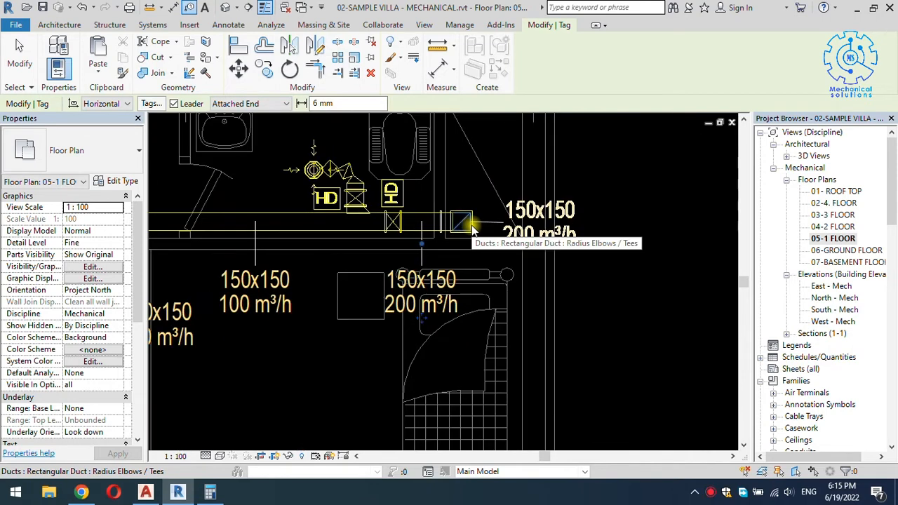
click(471, 230)
key(Escape)
key(Escape)
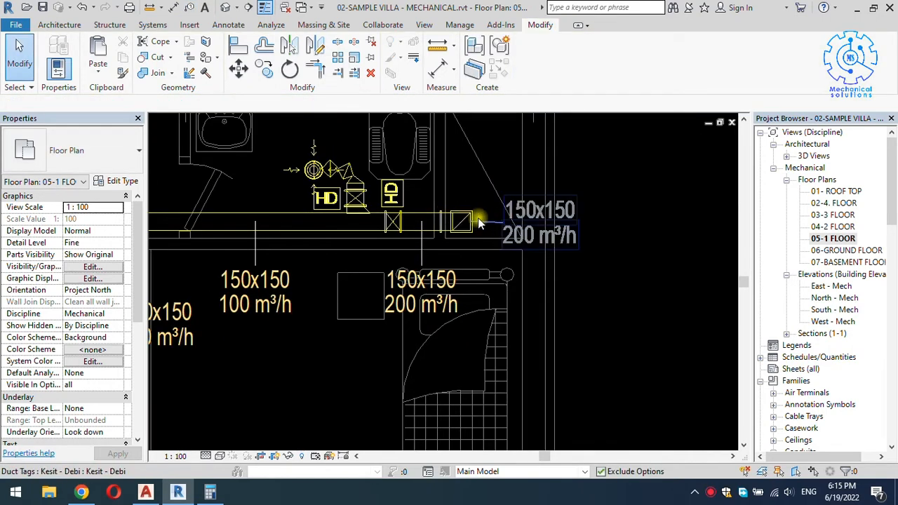
Change the tag on the riser below the stairs to the Şaft type
click(517, 238)
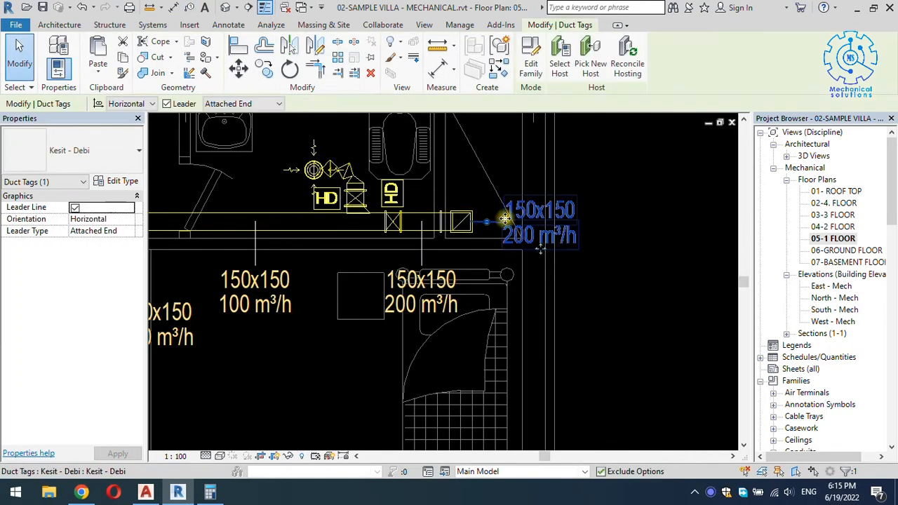
click(76, 151)
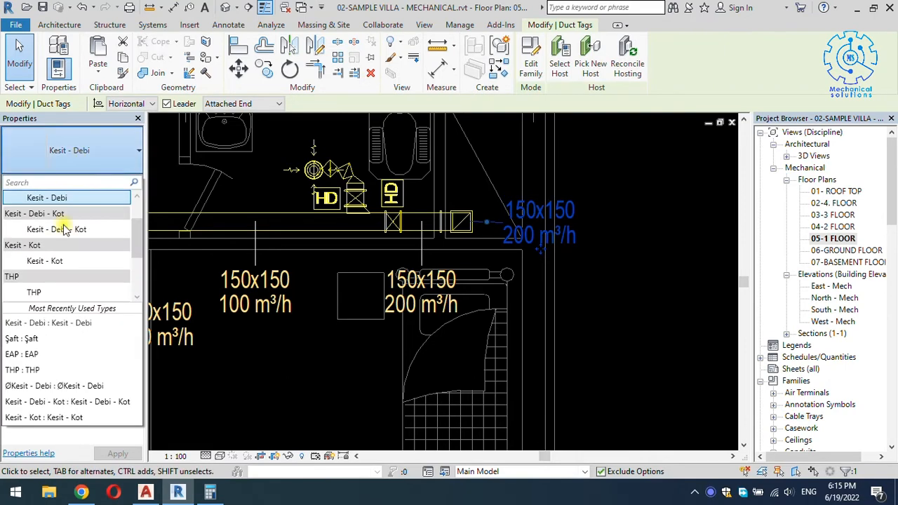
scroll(70, 277, down, 2)
click(70, 290)
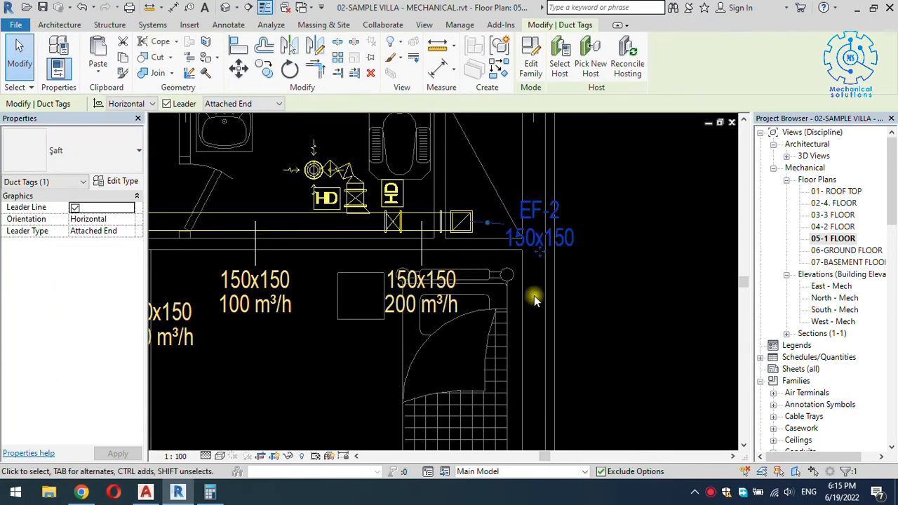
click(562, 296)
Tag both exhaust branch ducts and the riser above the stairs with size and flow, using 6 mm attached-end leaders
scroll(540, 249, down, 8)
middle_drag(535, 230, 491, 382)
middle_drag(478, 185, 457, 290)
scroll(418, 296, up, 8)
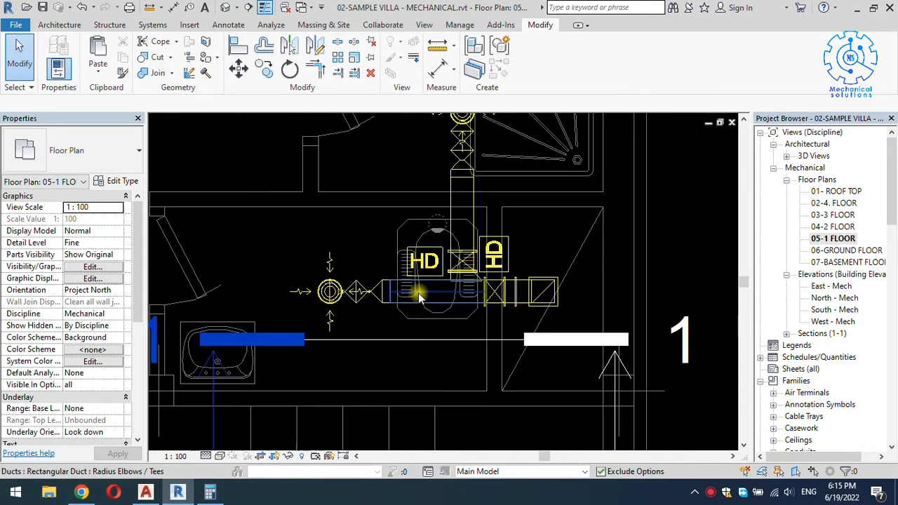
key(t)
key(g)
click(417, 299)
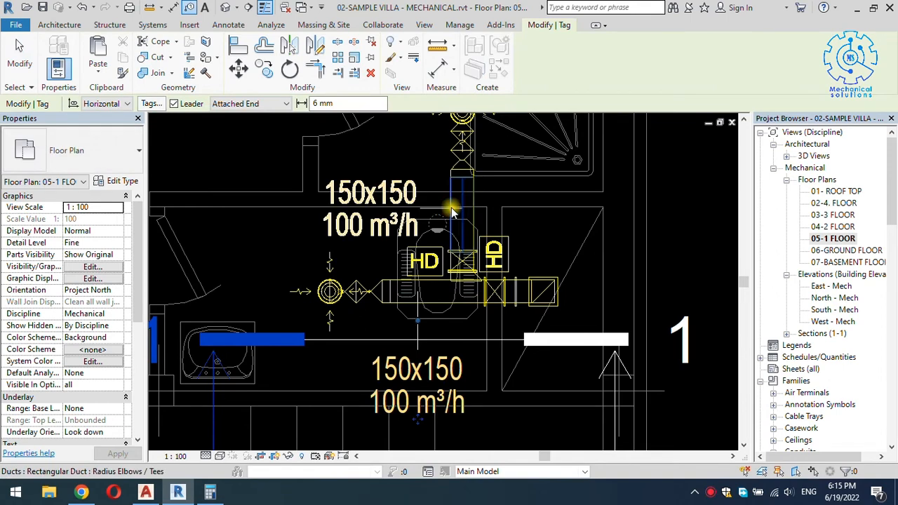
click(550, 293)
key(Escape)
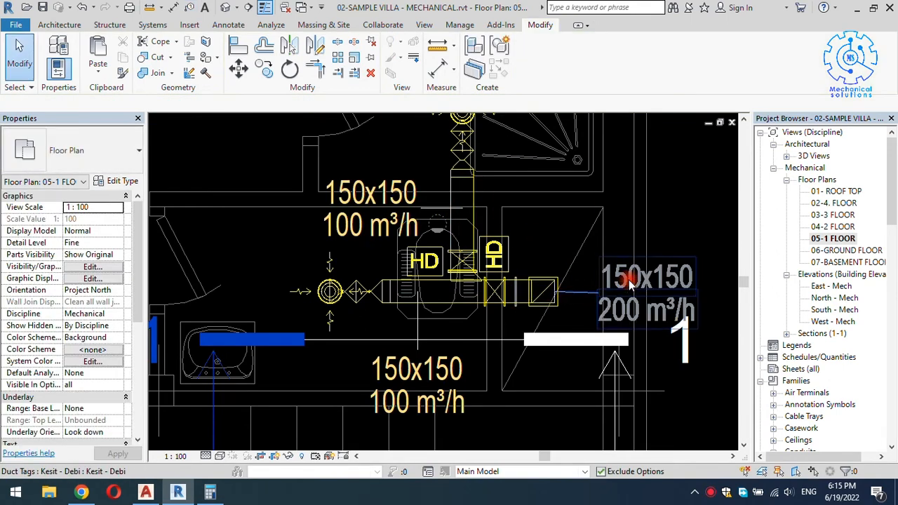
Change the tag on the riser above the stairs to the Şaft type
click(109, 143)
scroll(63, 231, down, 3)
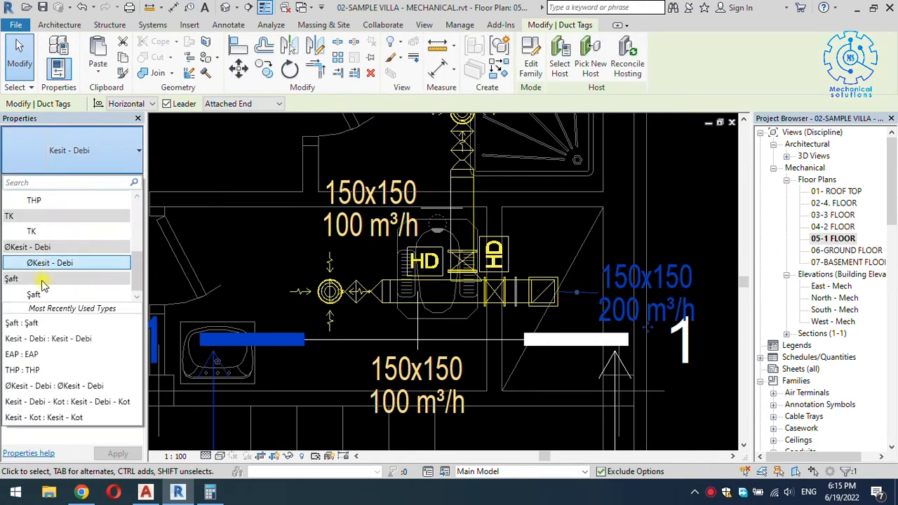
click(44, 287)
key(Escape)
Tag the shower's exhaust diffuser and its flexible duct above the stairs without leaders, moving the tags beside the duct
scroll(536, 183, down, 4)
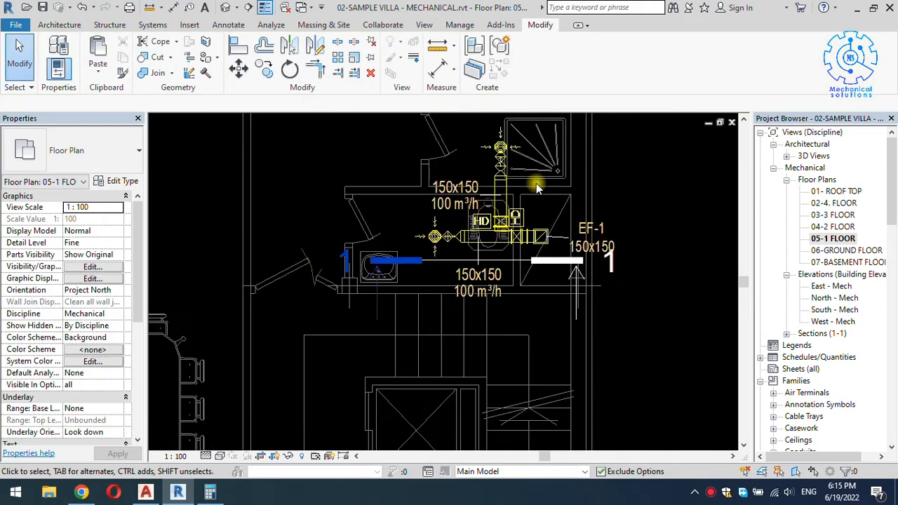
scroll(447, 254, up, 5)
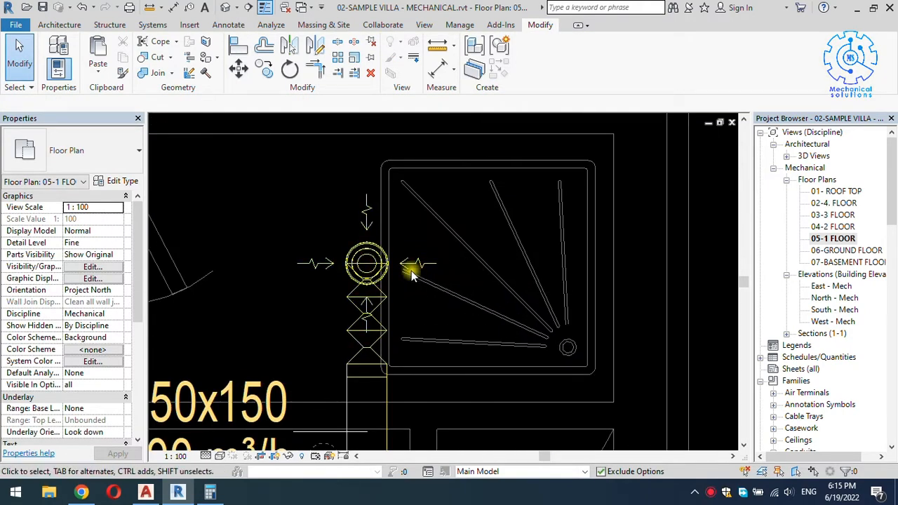
key(g)
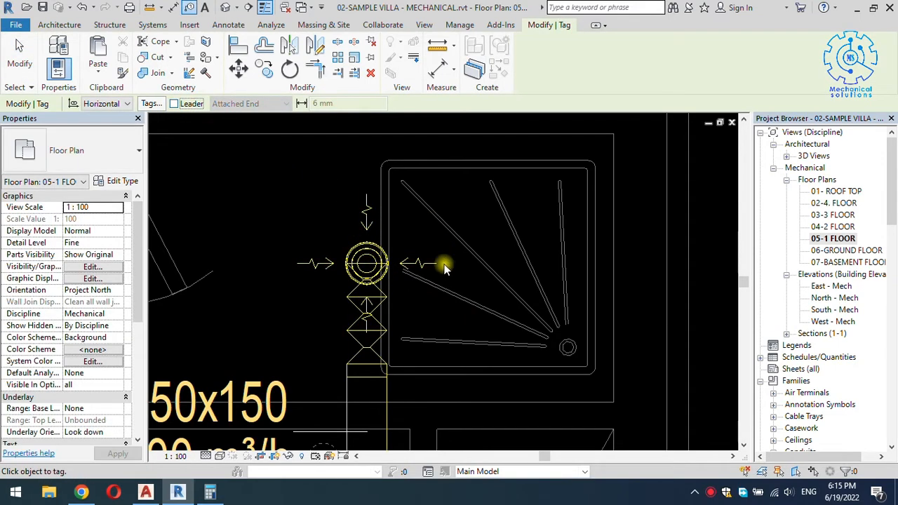
scroll(421, 265, down, 2)
drag(344, 287, 274, 270)
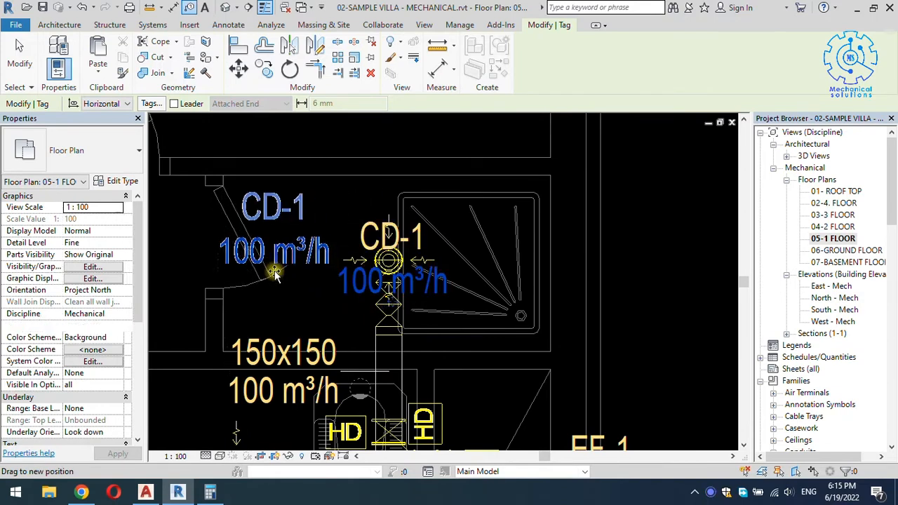
click(393, 311)
drag(289, 311, 290, 312)
Tag the toilet's exhaust diffuser and flexible duct above the stairs without leaders, moving the tags clear of the ductwork, and finish tagging
scroll(396, 290, down, 3)
scroll(287, 366, up, 5)
middle_drag(282, 384, 317, 230)
scroll(419, 219, down, 2)
middle_drag(447, 175, 388, 324)
scroll(388, 324, up, 2)
click(403, 333)
drag(330, 342, 345, 357)
click(493, 298)
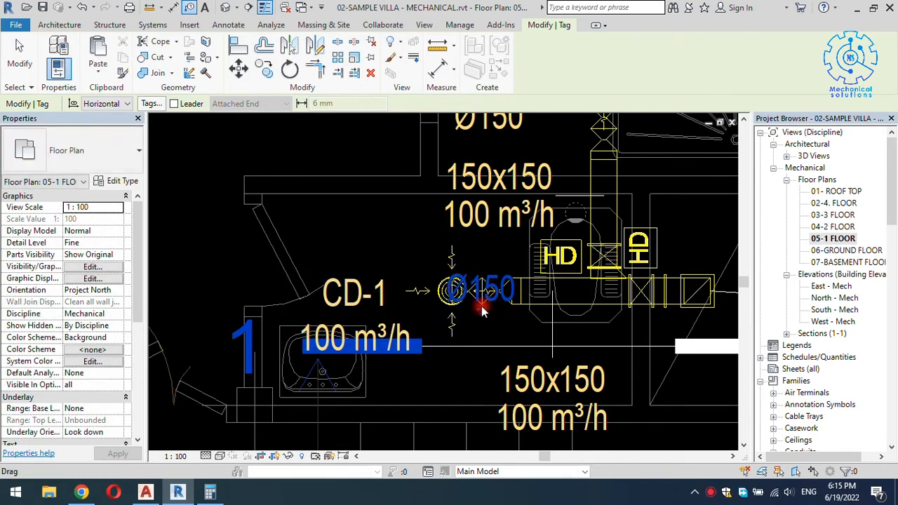
scroll(358, 270, down, 6)
key(Escape)
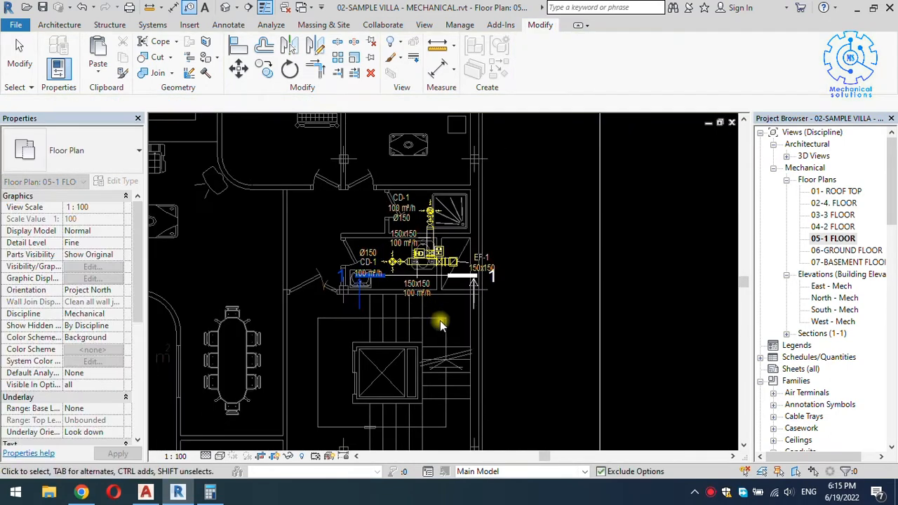
Tag the toilet's exhaust diffuser and flexible duct below the stairs without leaders, stacking both tags beside the washbasin
scroll(374, 327, up, 8)
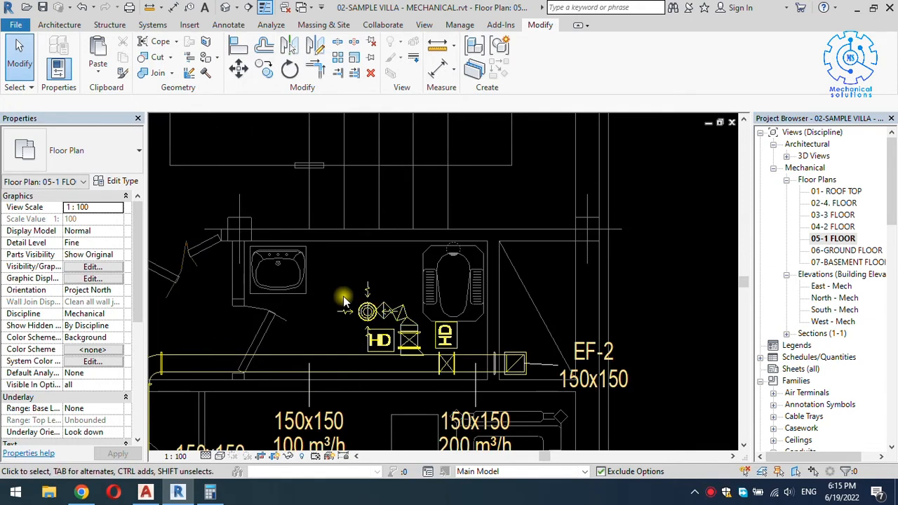
click(341, 332)
drag(401, 384, 401, 385)
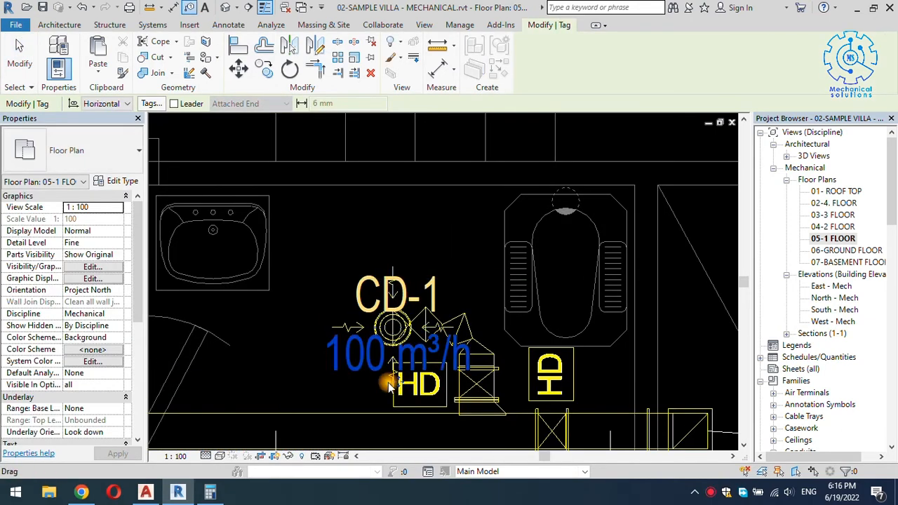
drag(279, 353, 278, 352)
click(453, 350)
drag(287, 241, 280, 235)
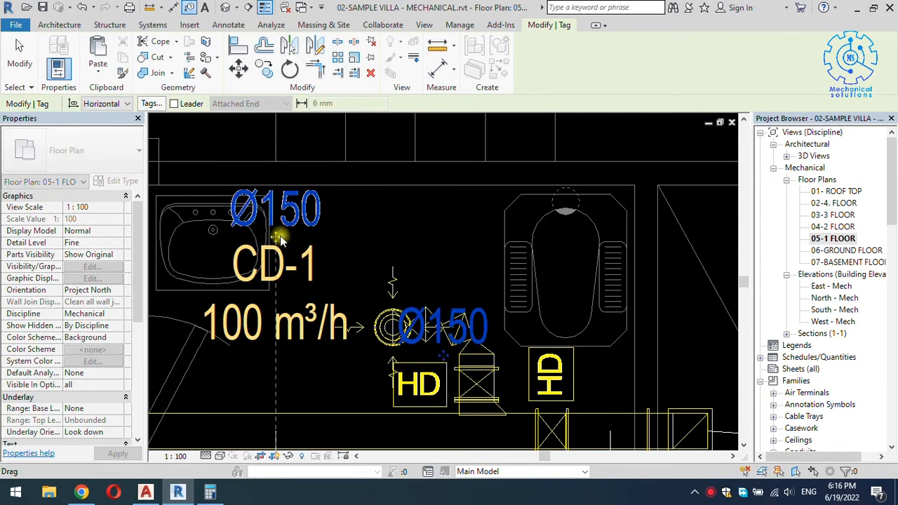
scroll(315, 231, down, 6)
Tag the shower's exhaust diffuser and flexible duct below the stairs without leaders, placing the tags beside the shower tray
key(Escape)
scroll(285, 354, up, 4)
scroll(282, 354, up, 3)
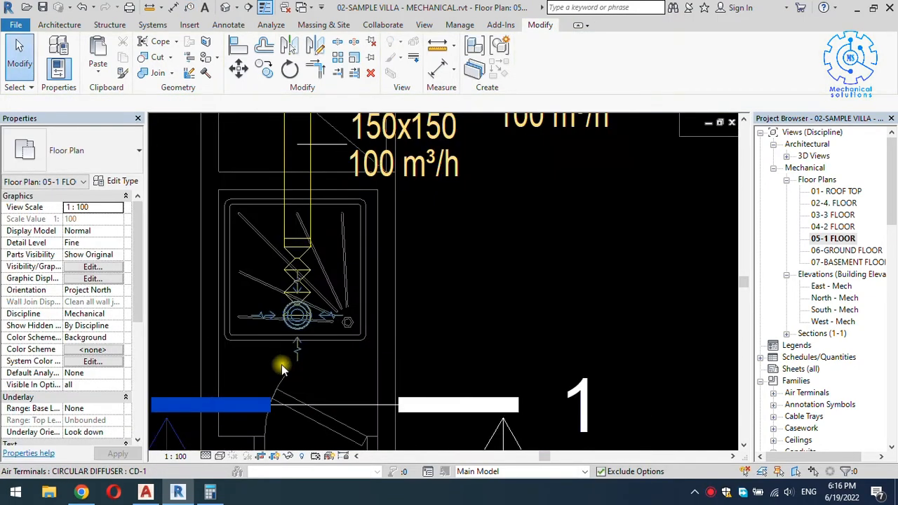
click(294, 350)
drag(297, 350, 379, 375)
click(297, 291)
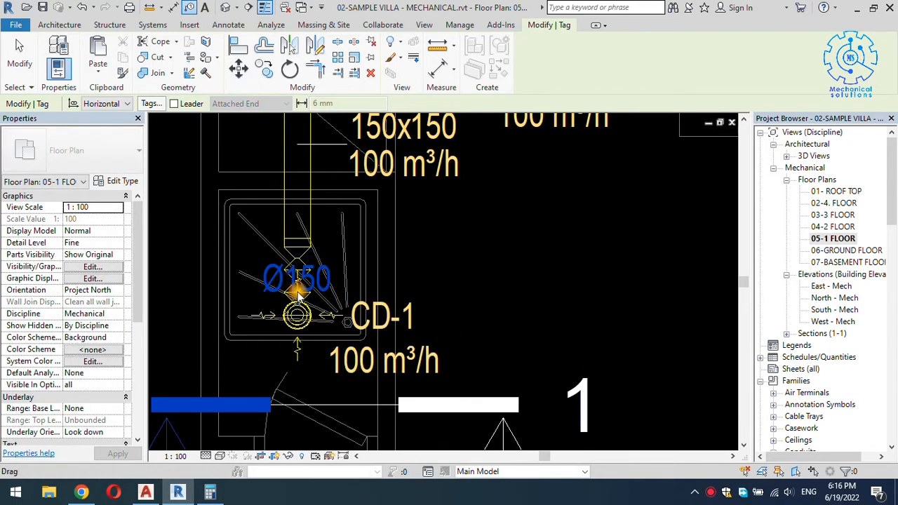
drag(364, 287, 397, 280)
scroll(505, 254, down, 4)
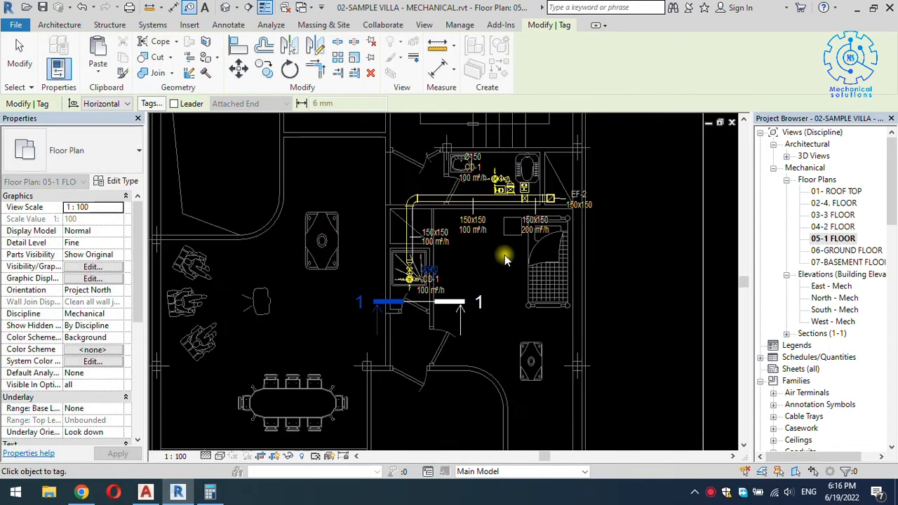
On the 04-2 FLOOR plan, tag the riser and exhaust ducts below the stairs with size and flow, using 6 mm attached-end leaders
double_click(834, 227)
scroll(504, 302, up, 5)
scroll(453, 323, up, 5)
key(t)
key(g)
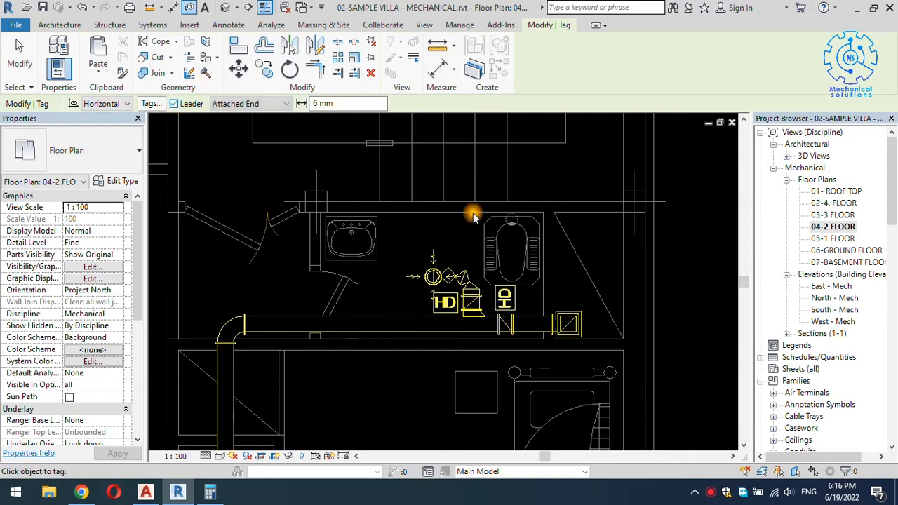
click(582, 324)
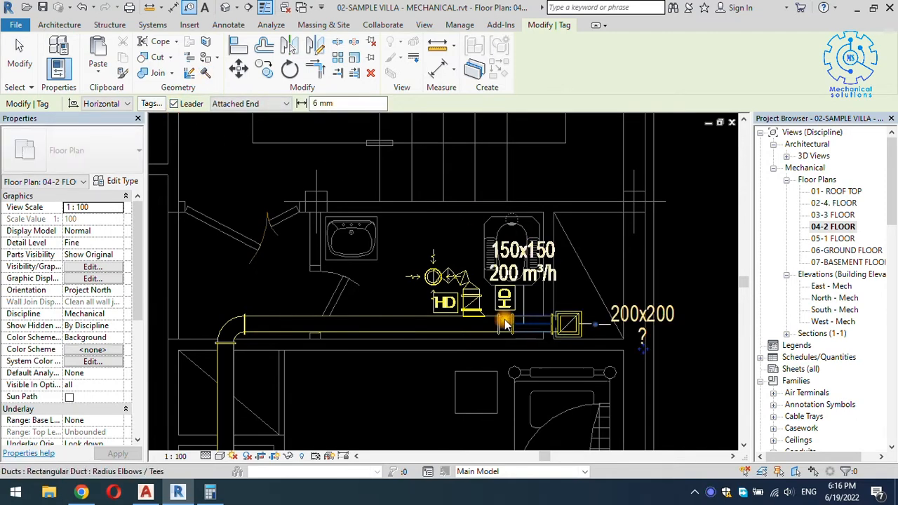
click(350, 342)
click(530, 360)
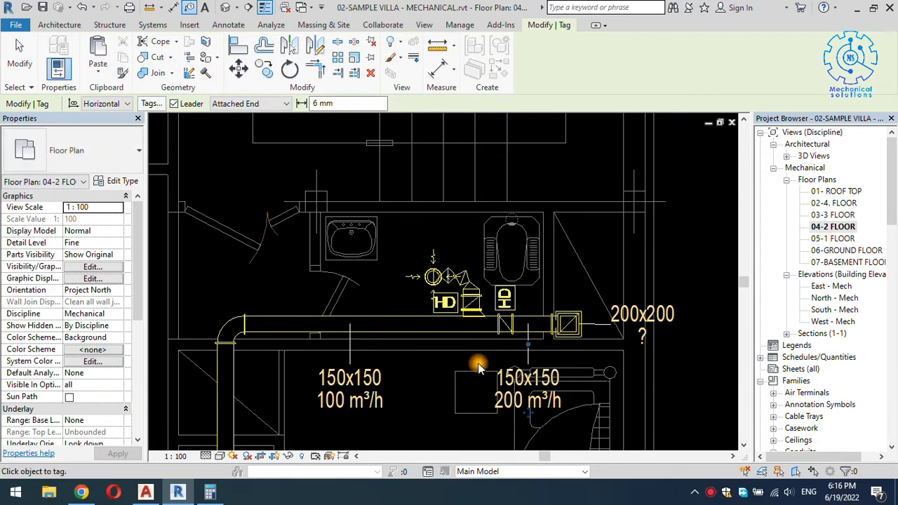
middle_drag(378, 411, 415, 223)
click(275, 249)
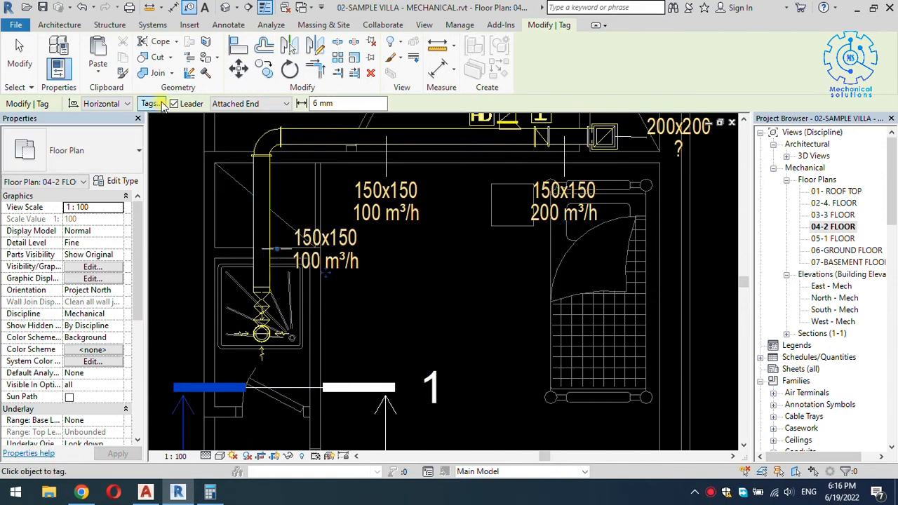
Tag the shower's exhaust diffuser and flexible duct below the stairs without leaders, moving both tags beside the shower
click(174, 104)
click(263, 328)
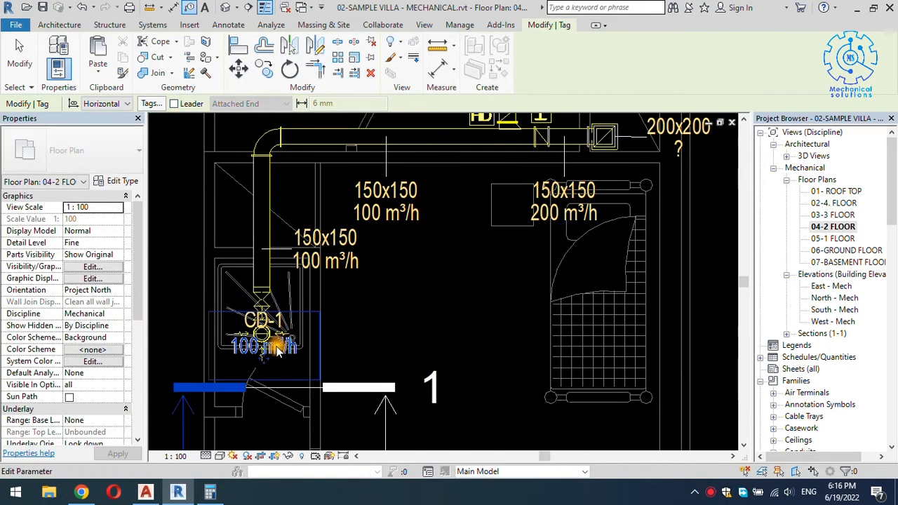
scroll(274, 348, up, 2)
drag(337, 380, 351, 385)
click(261, 303)
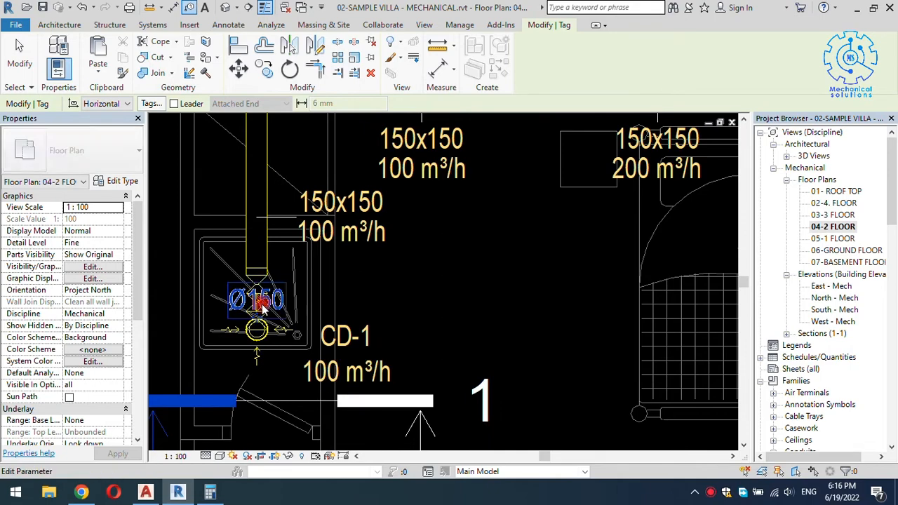
scroll(356, 315, down, 2)
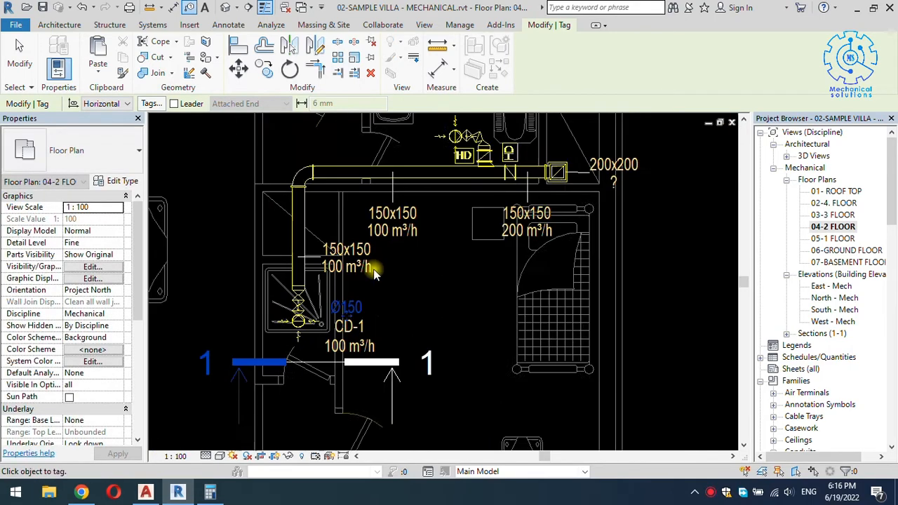
Tag the toilet's exhaust diffuser and flexible duct below the stairs without leaders, moving the tags toward the washbasin
middle_drag(367, 282, 373, 389)
scroll(417, 312, up, 2)
scroll(411, 303, up, 1)
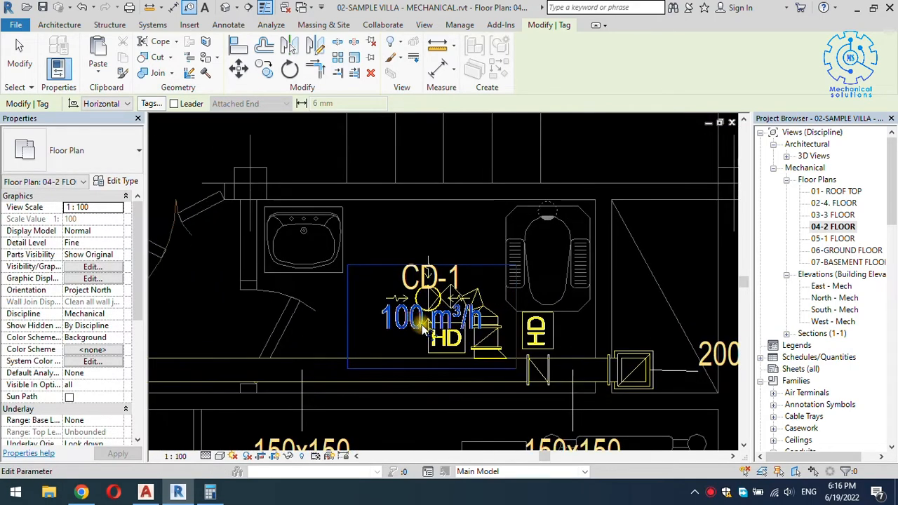
drag(344, 317, 342, 316)
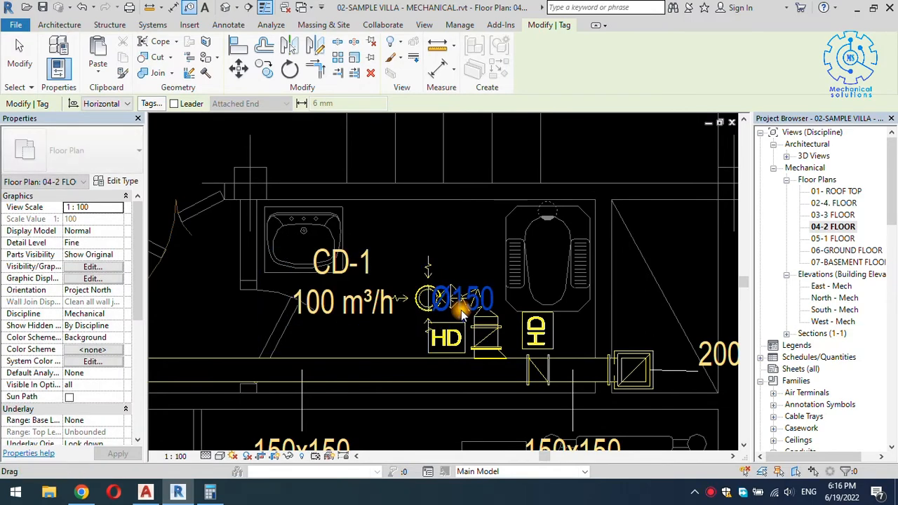
drag(343, 243, 343, 243)
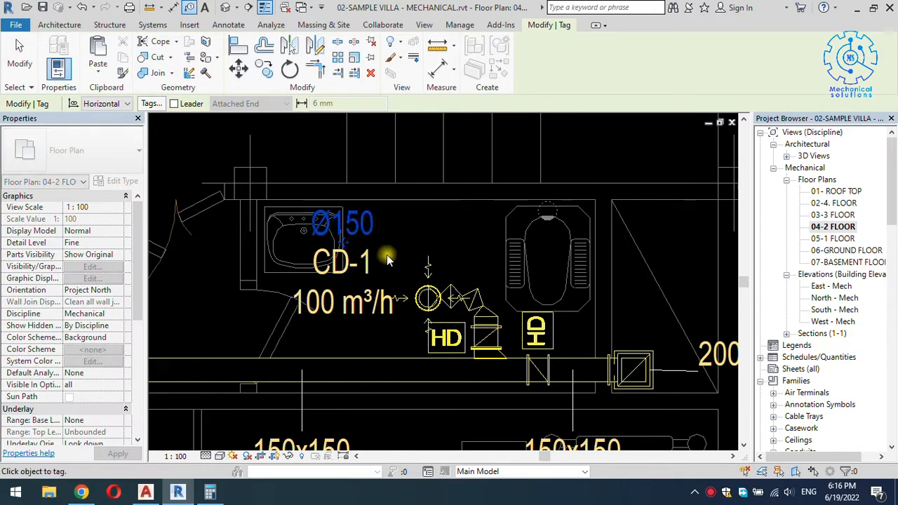
scroll(403, 252, down, 5)
middle_drag(550, 232, 485, 294)
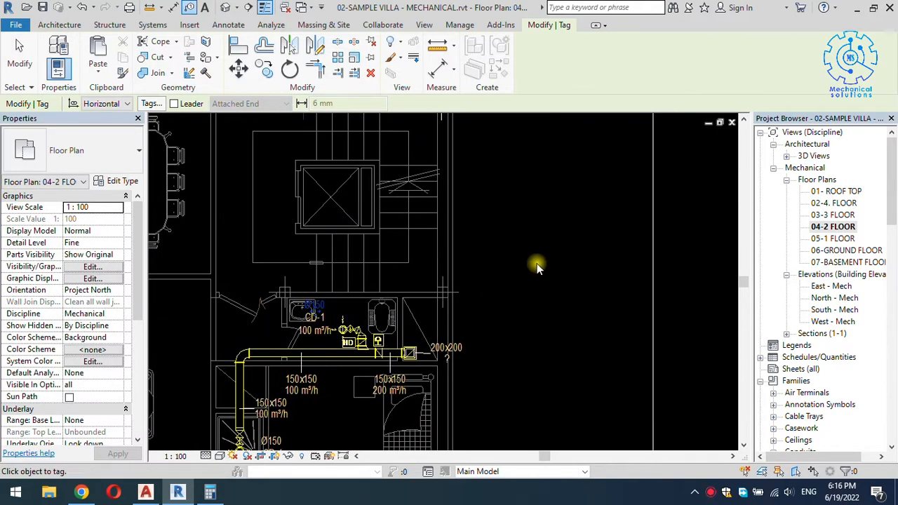
scroll(653, 273, down, 1)
middle_drag(611, 309, 576, 296)
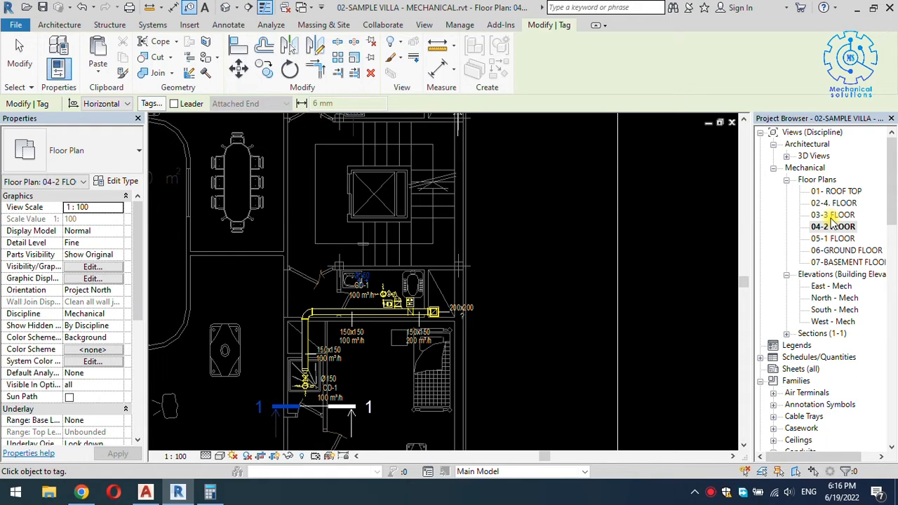
Change the tag on the riser below the stairs to the Şaft type
click(463, 312)
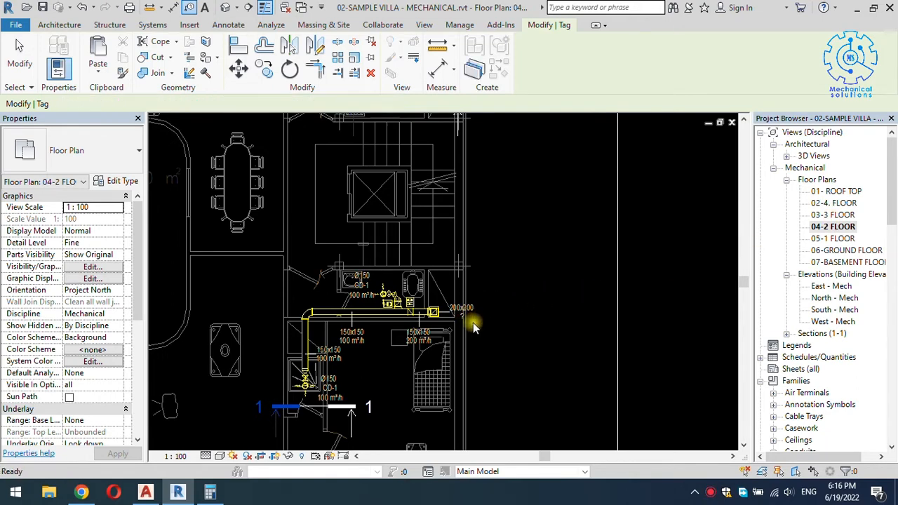
key(Escape)
scroll(472, 319, up, 1)
click(458, 303)
click(41, 160)
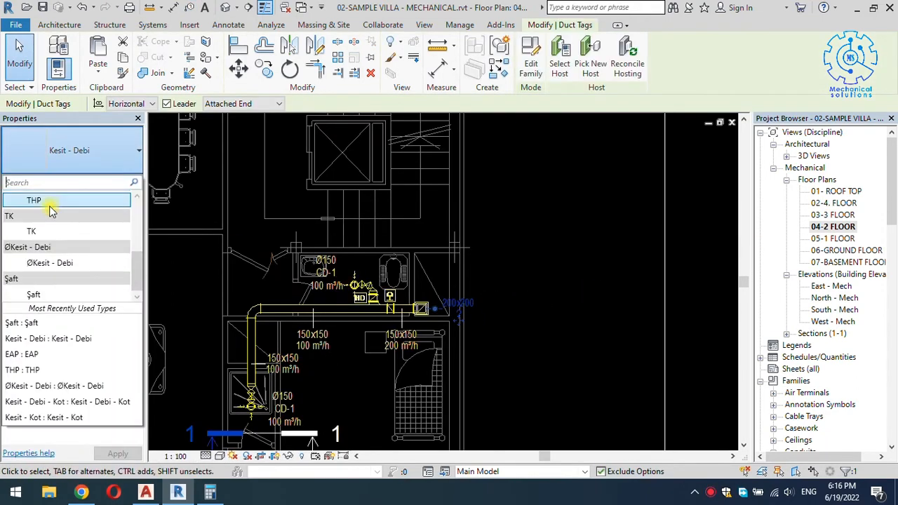
click(49, 299)
click(578, 276)
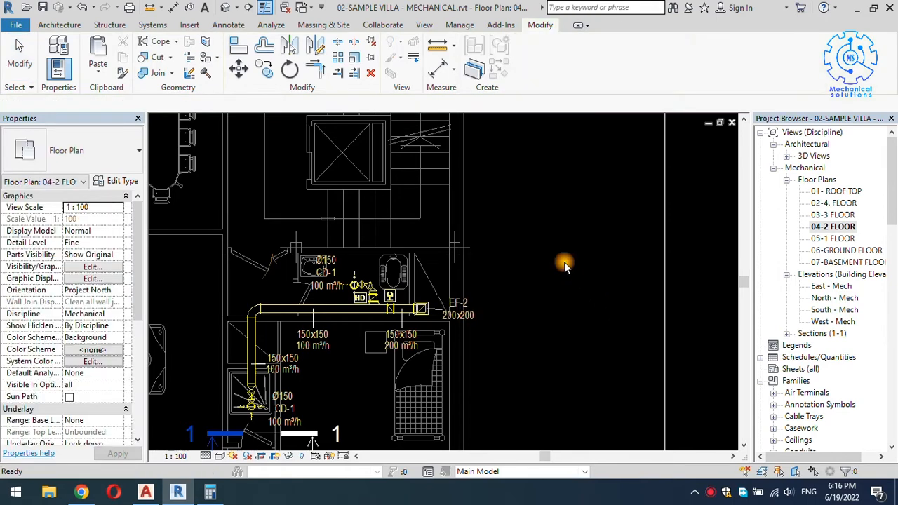
Tag both exhaust branch ducts and the riser above the stairs with size and flow, using 6 mm attached-end leaders
scroll(563, 261, up, 2)
middle_drag(564, 262, 461, 290)
key(t)
key(g)
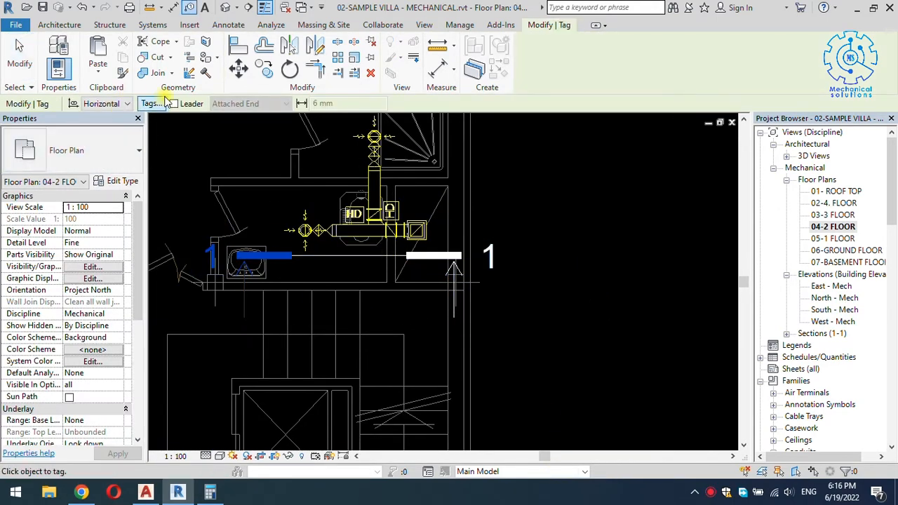
click(173, 103)
click(377, 242)
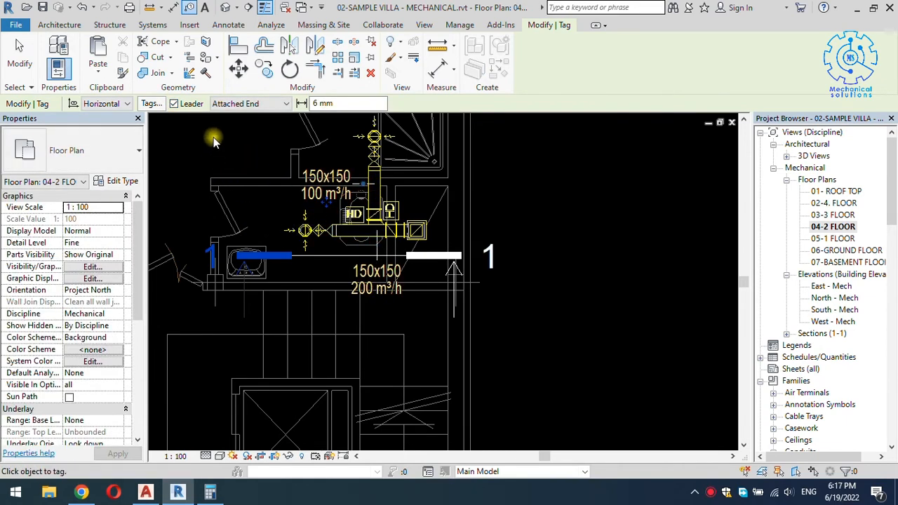
click(427, 231)
key(Escape)
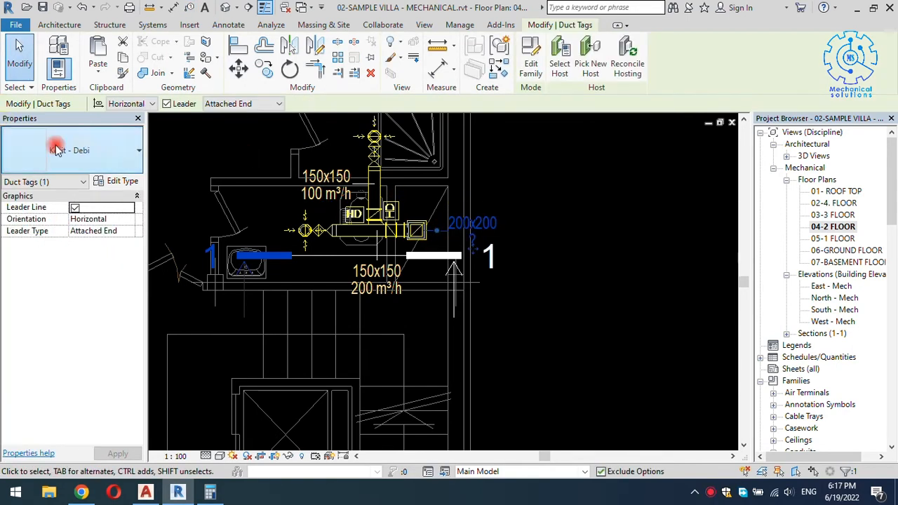
Change the tag on the riser above the stairs to the Şaft type
click(70, 150)
click(163, 298)
click(557, 221)
Tag the shower's exhaust diffuser and flexible duct above the stairs without leaders, placing the tags beside the ductwork
middle_drag(463, 178, 451, 289)
key(g)
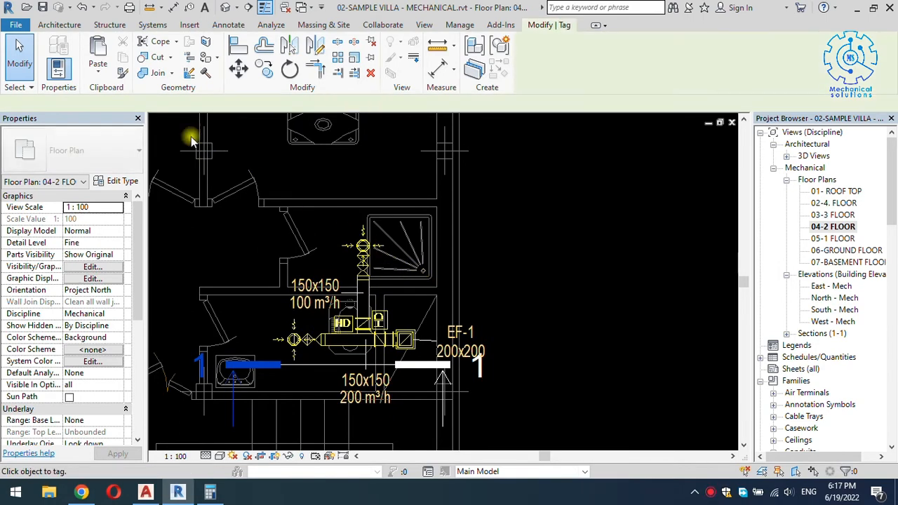
click(174, 104)
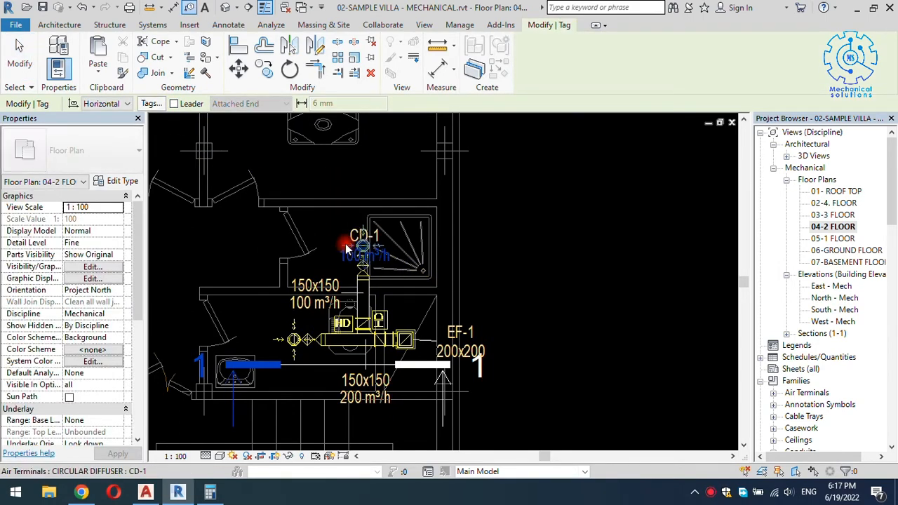
scroll(354, 256, up, 2)
drag(296, 250, 299, 270)
Tag the toilet's exhaust diffuser and flexible duct above the stairs without leaders, moving the tags clear of the ductwork, and finish tagging
middle_drag(368, 230, 528, 106)
click(411, 248)
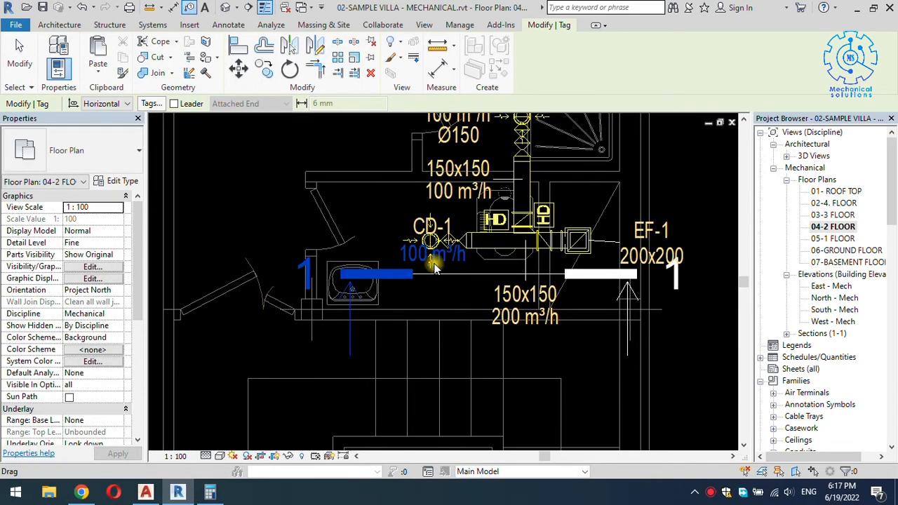
drag(377, 278, 376, 275)
drag(389, 241, 375, 225)
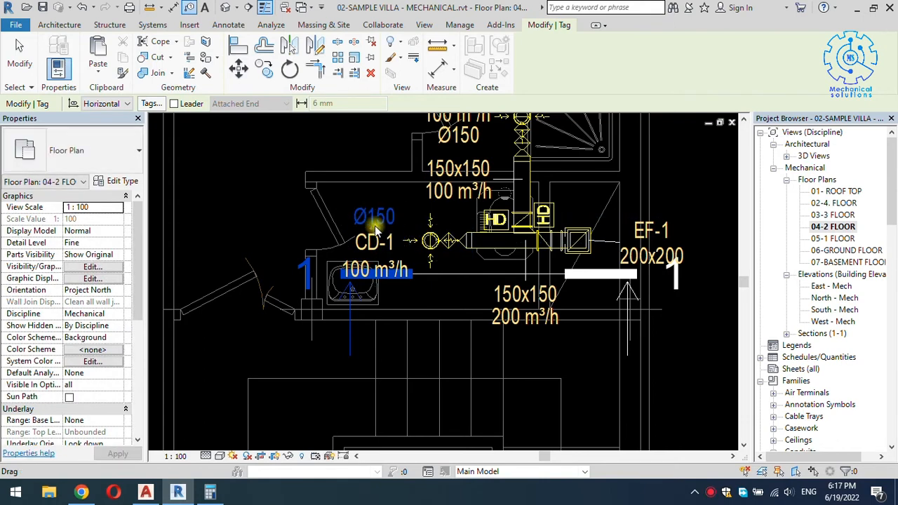
scroll(438, 242, down, 1)
key(Escape)
key(Escape)
middle_drag(569, 239, 366, 245)
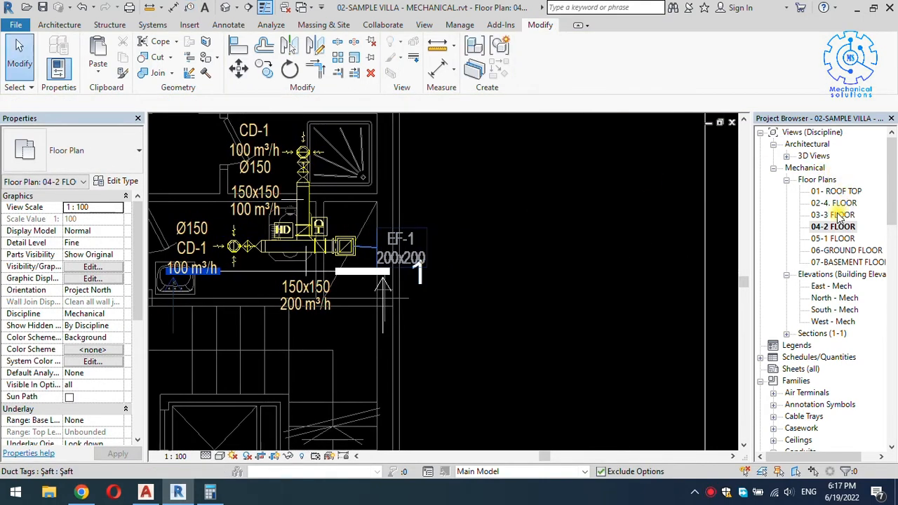
On the 03-3 FLOOR plan, tag the exhaust diffuser and flexible duct of the shower below the stairs without leaders, beside the shower
double_click(835, 215)
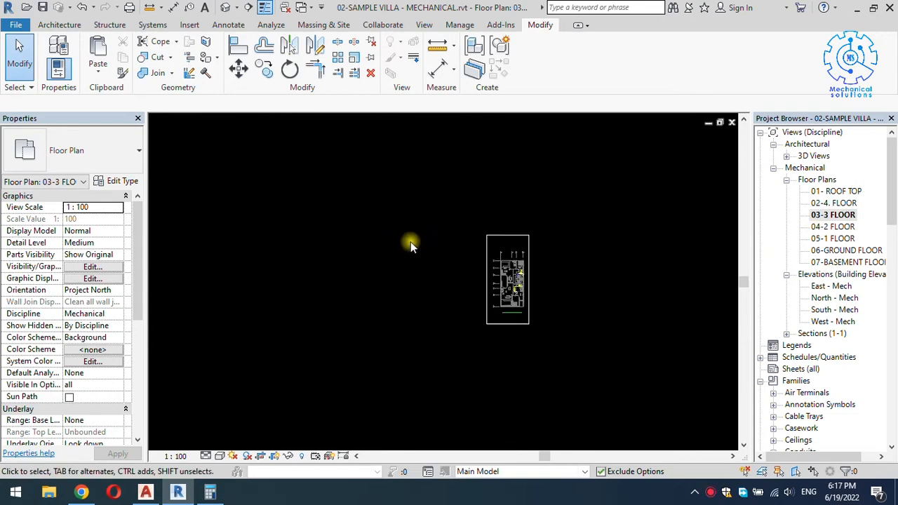
scroll(528, 281, up, 3)
scroll(488, 288, up, 4)
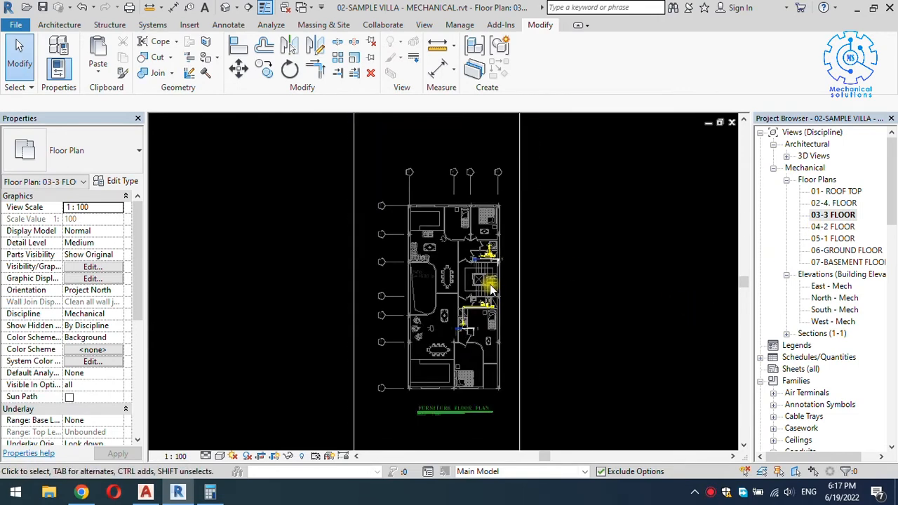
middle_drag(455, 323, 416, 260)
scroll(405, 312, up, 2)
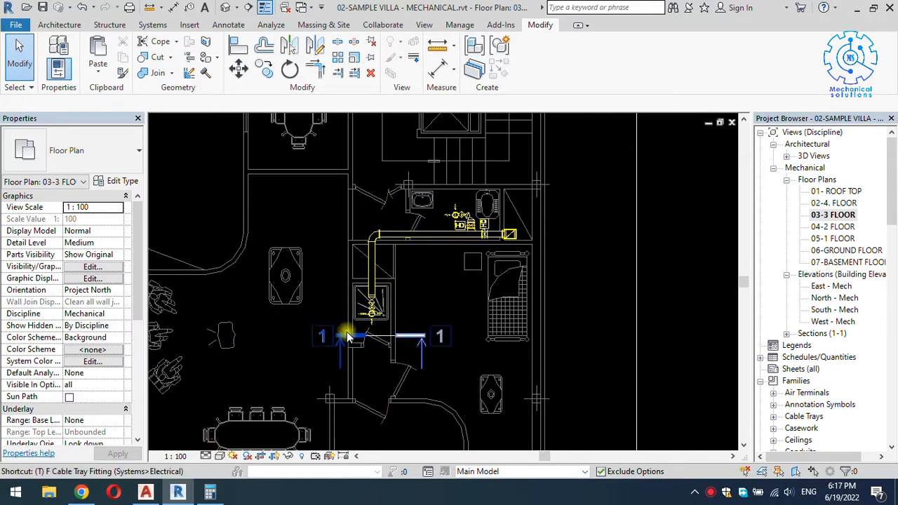
key(t)
key(g)
scroll(379, 347, up, 2)
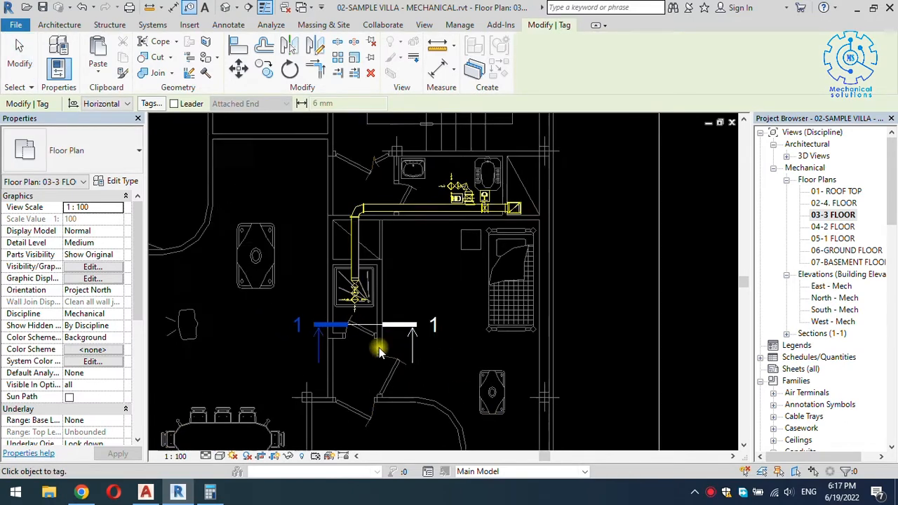
scroll(331, 291, up, 1)
drag(337, 287, 381, 301)
drag(336, 258, 379, 248)
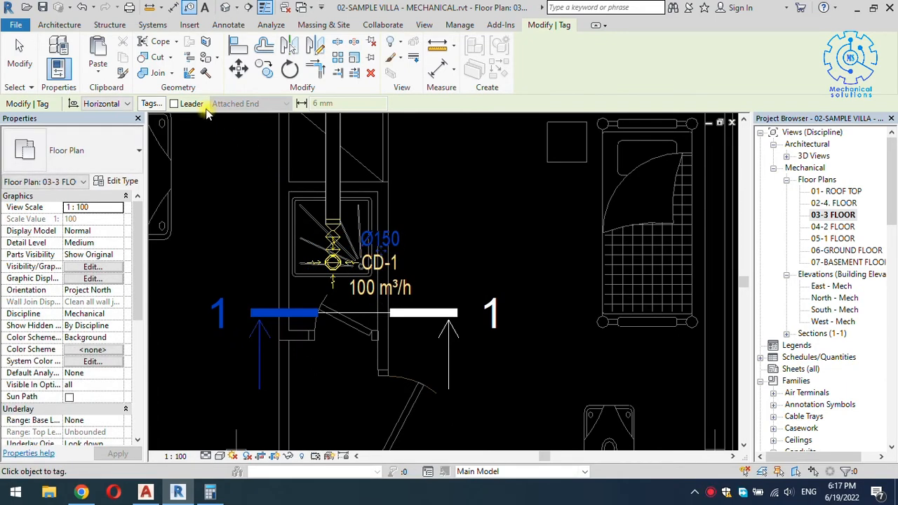
Tag the shower's vertical duct, the long horizontal duct and the short duct beside the riser with leaders, below the stairs
click(190, 104)
middle_drag(311, 124, 350, 284)
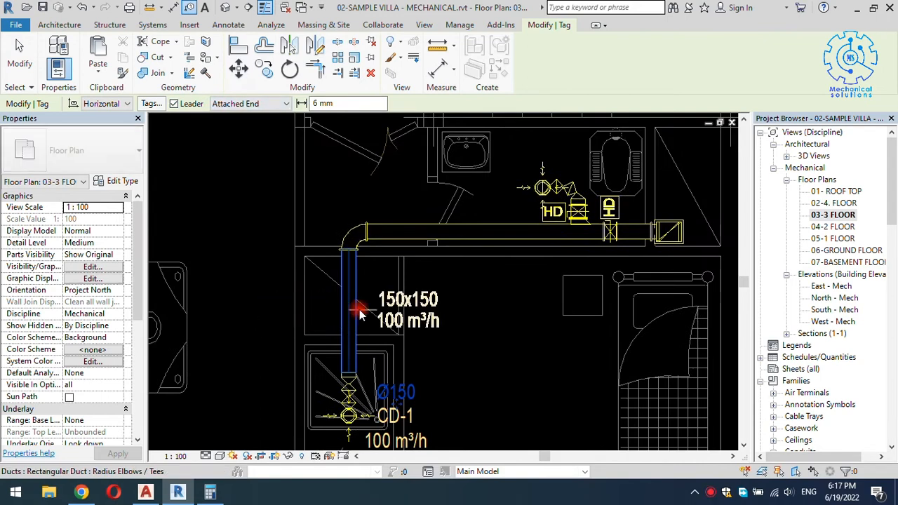
click(359, 314)
click(511, 239)
click(634, 239)
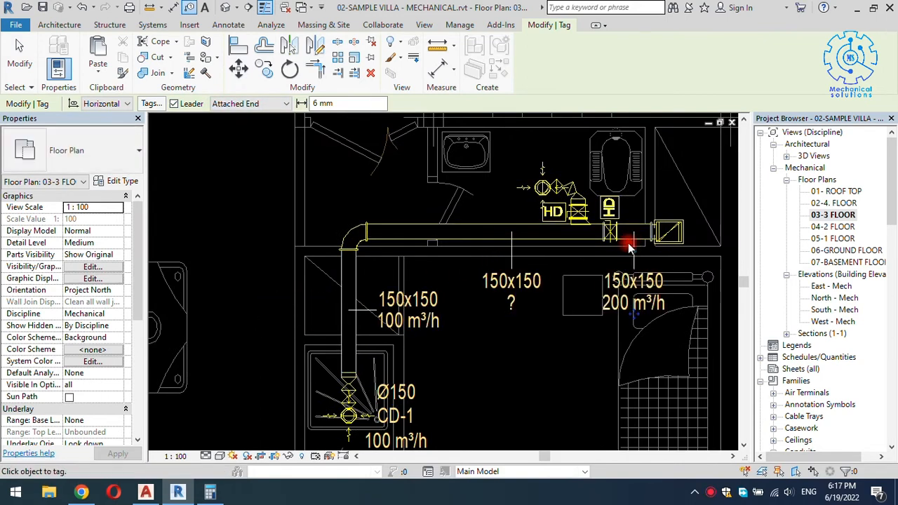
key(Escape)
key(s)
key(l)
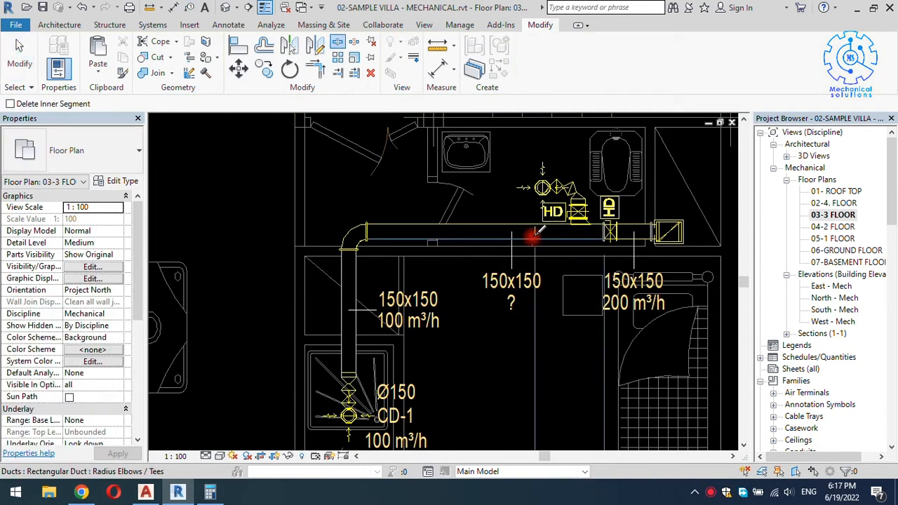
key(Escape)
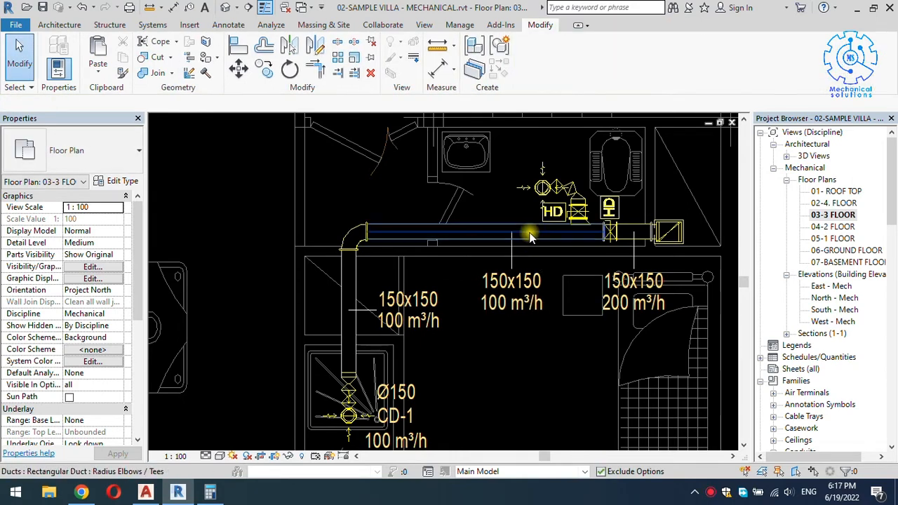
Tag the exhaust riser in the shaft below the stairs with a leader
middle_drag(527, 234, 519, 302)
key(t)
key(g)
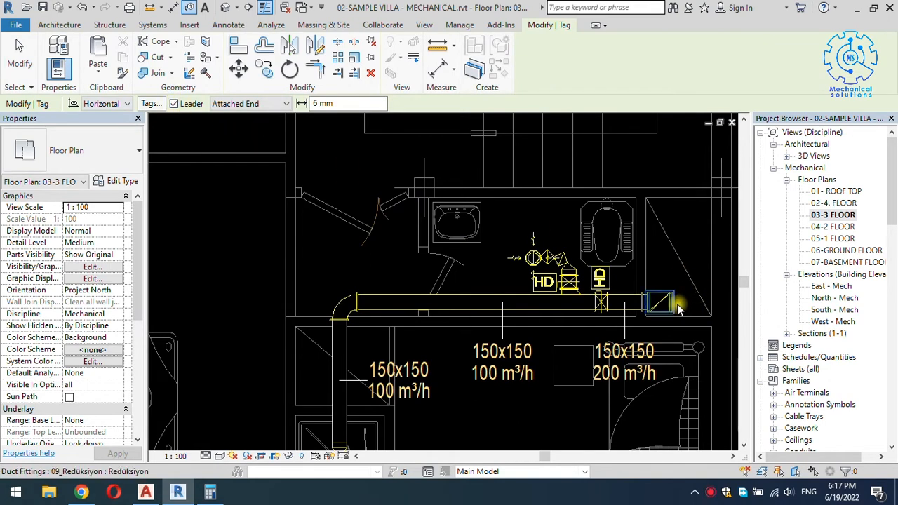
Tag the toilet's exhaust diffuser and flexible duct below the stairs without leaders, stacking the tags beside the diffuser
click(175, 104)
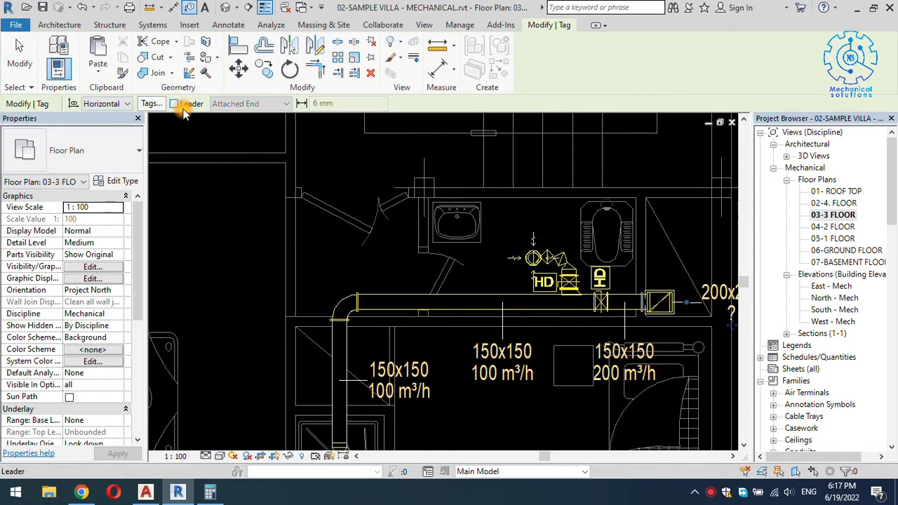
click(520, 274)
drag(506, 279, 502, 280)
click(571, 265)
key(Escape)
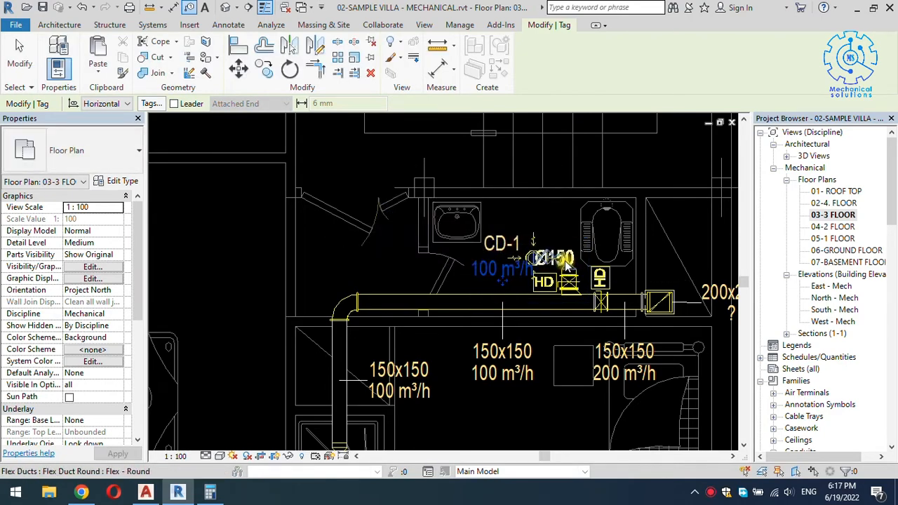
drag(501, 235, 500, 234)
Change the 200x250 riser tag below the stairs to the Şaft type
scroll(500, 233, down, 2)
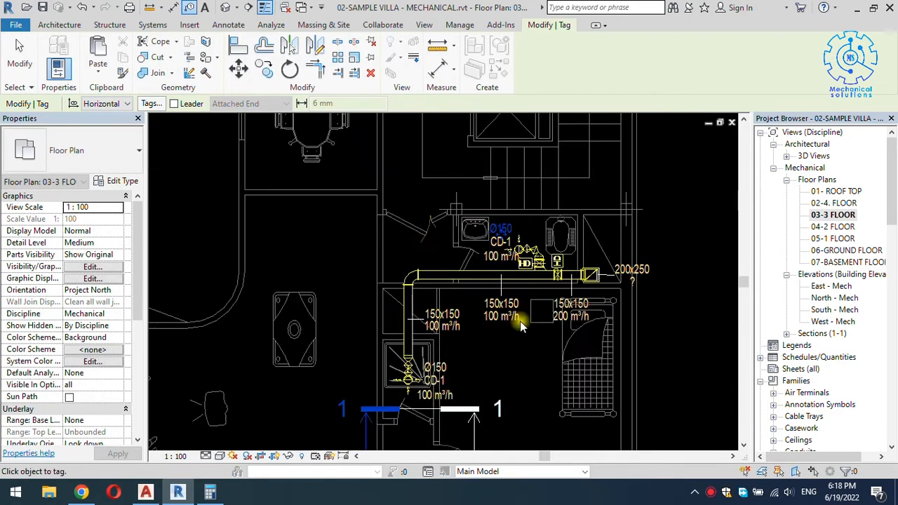
middle_drag(519, 320, 386, 282)
scroll(493, 218, up, 3)
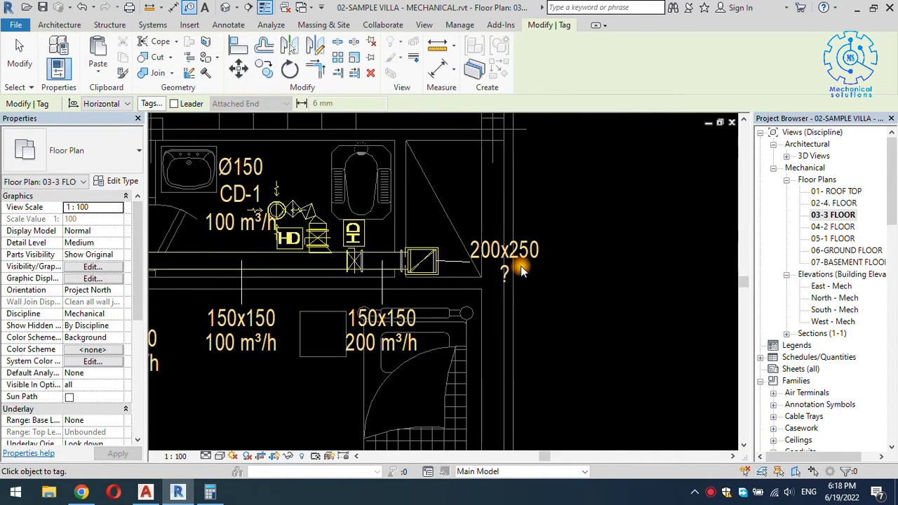
key(Escape)
click(541, 253)
click(114, 148)
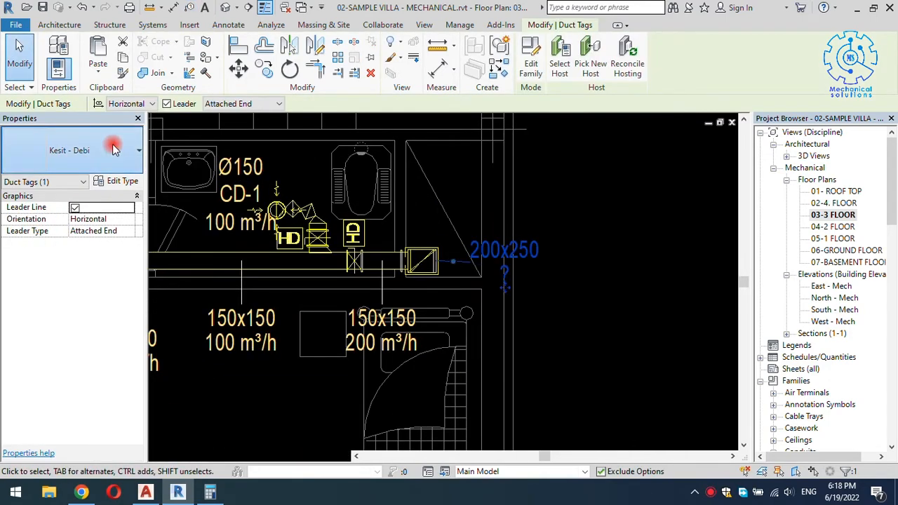
scroll(64, 259, down, 2)
scroll(60, 290, down, 2)
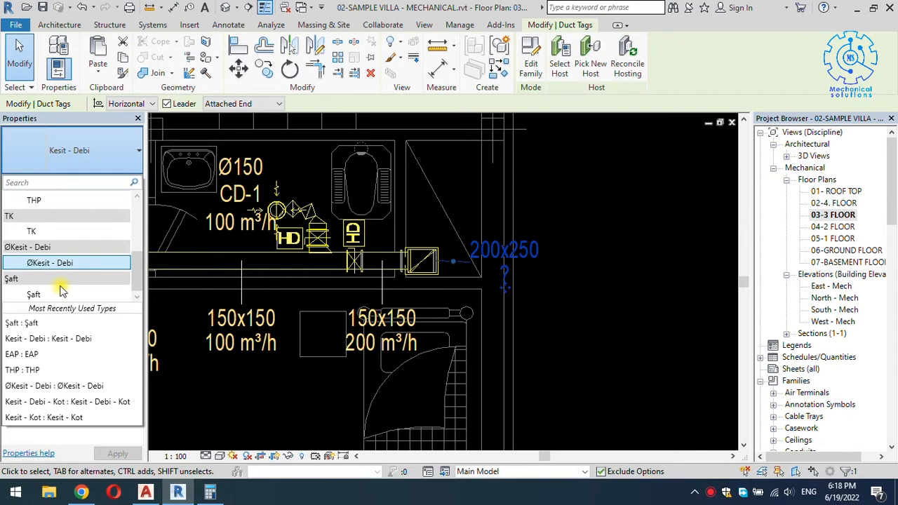
click(59, 290)
click(568, 286)
On the 03-3 FLOOR plan, tag the riser and the toilet's and shower's rectangular ducts above the stairs with leaders
scroll(568, 287, down, 2)
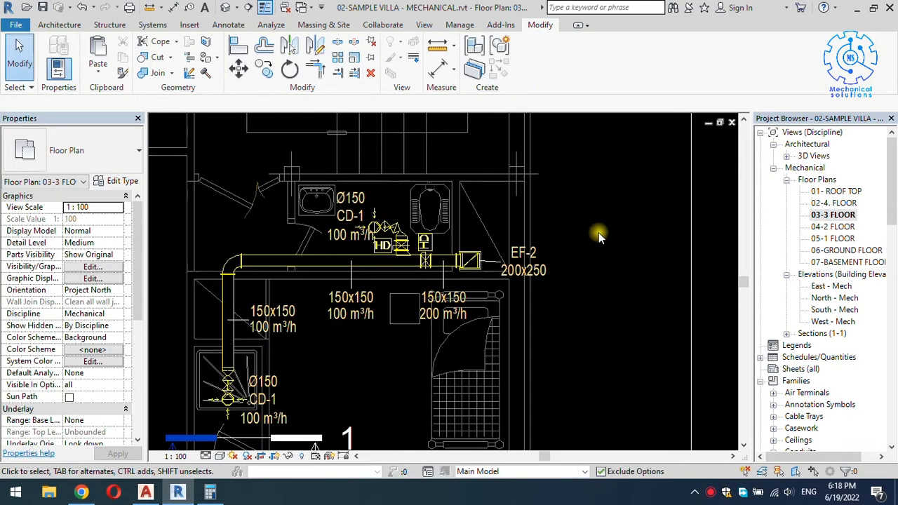
click(822, 203)
scroll(554, 231, down, 4)
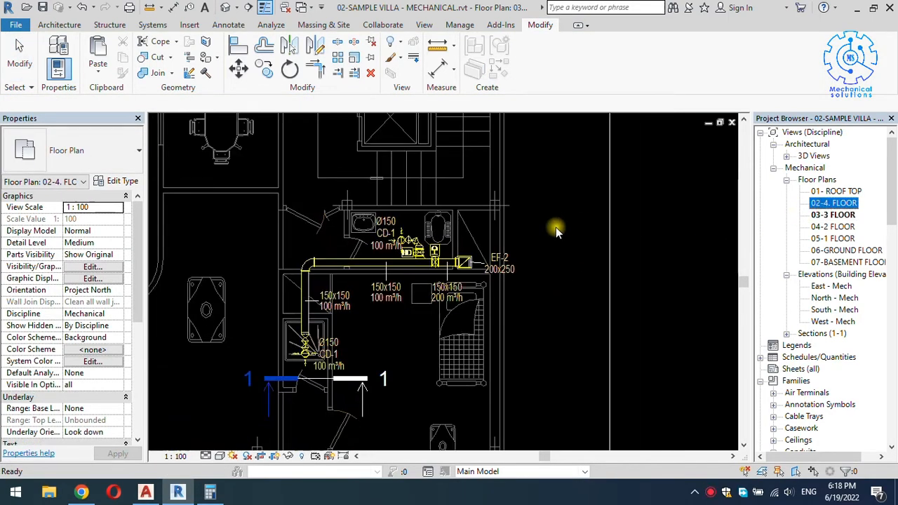
scroll(508, 266, up, 8)
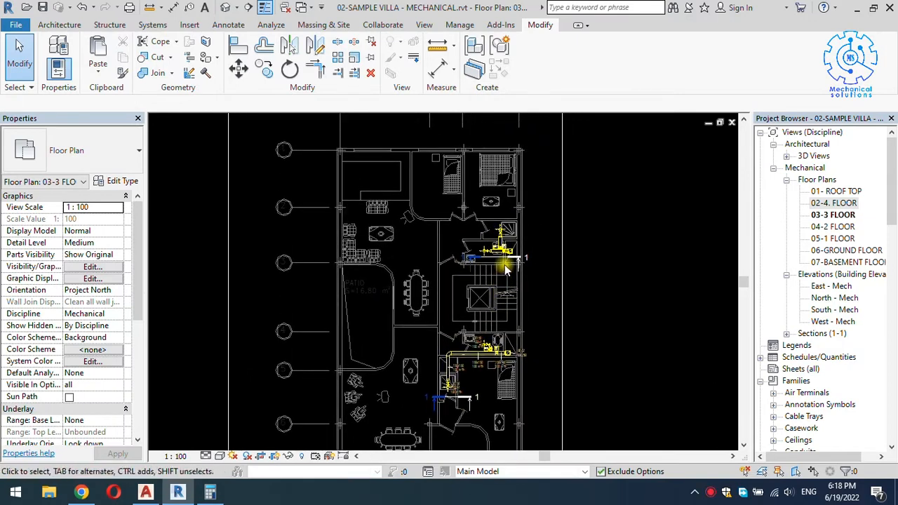
key(t)
key(g)
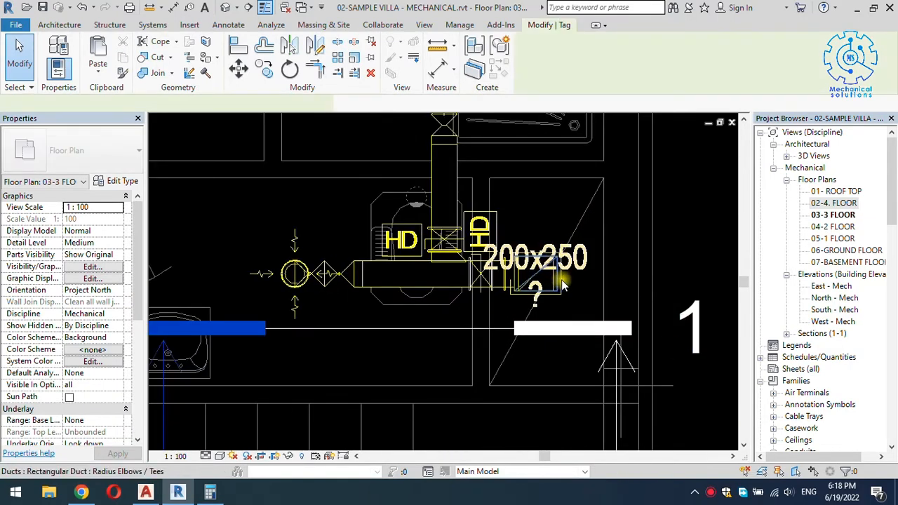
click(174, 103)
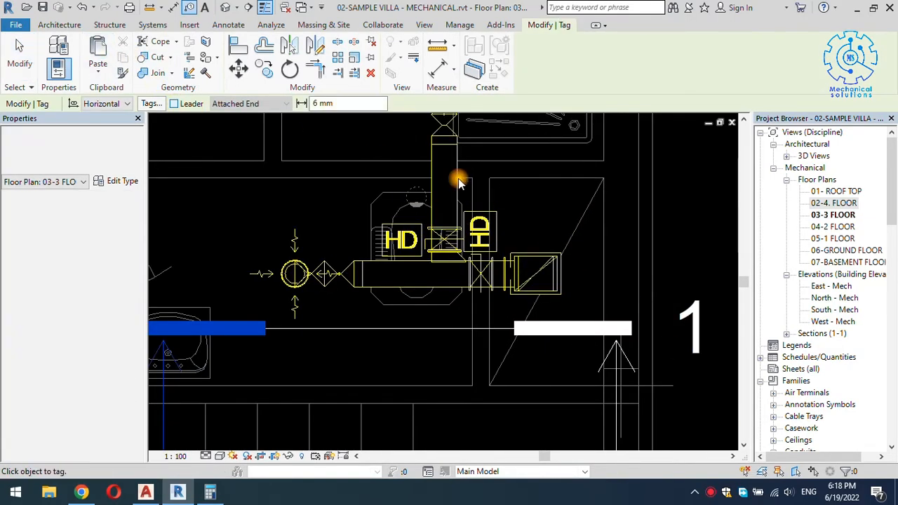
click(564, 281)
click(402, 279)
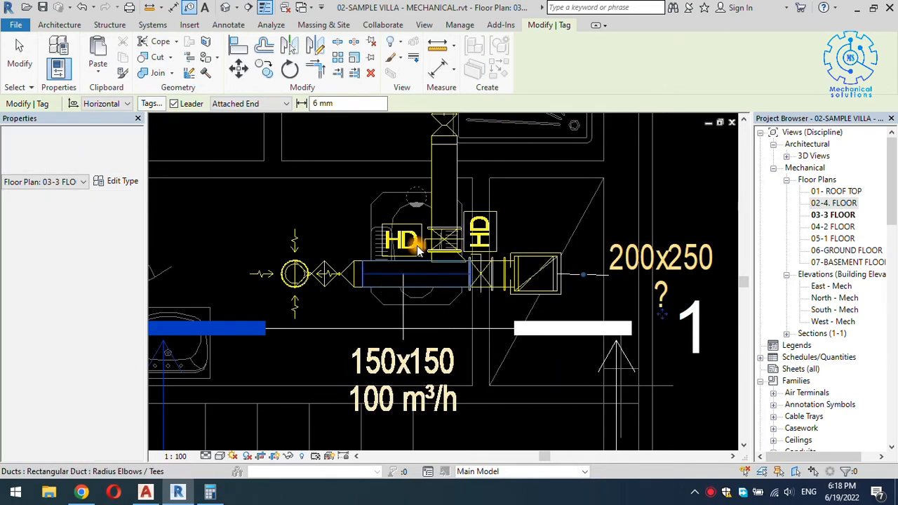
scroll(420, 254, down, 1)
click(429, 201)
Tag the toilet's exhaust diffuser and flexible duct above the stairs without leaders, stacking the tags clear of the diffuser
scroll(430, 201, down, 2)
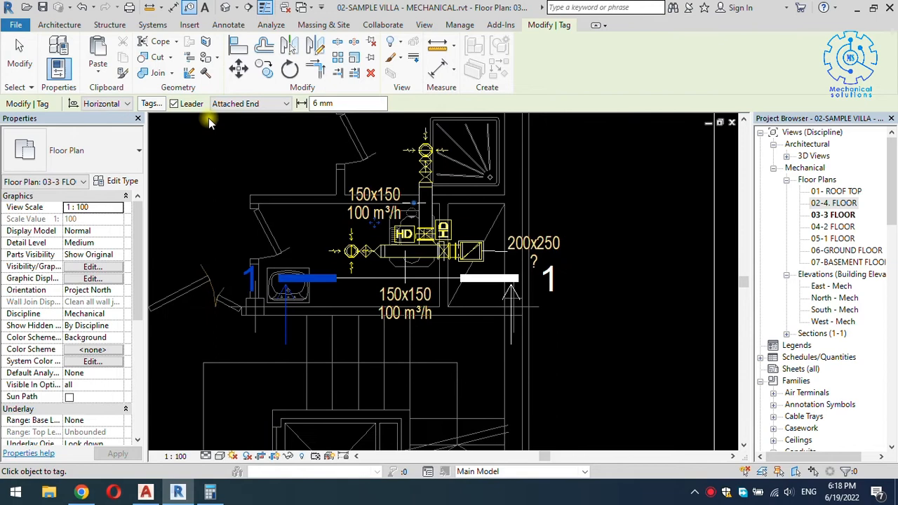
click(173, 103)
click(331, 251)
scroll(340, 258, up, 2)
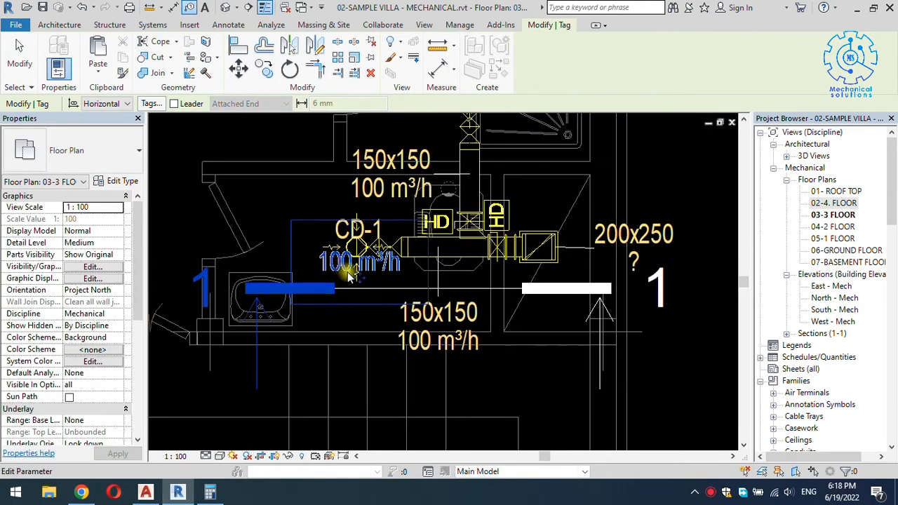
drag(350, 282, 296, 304)
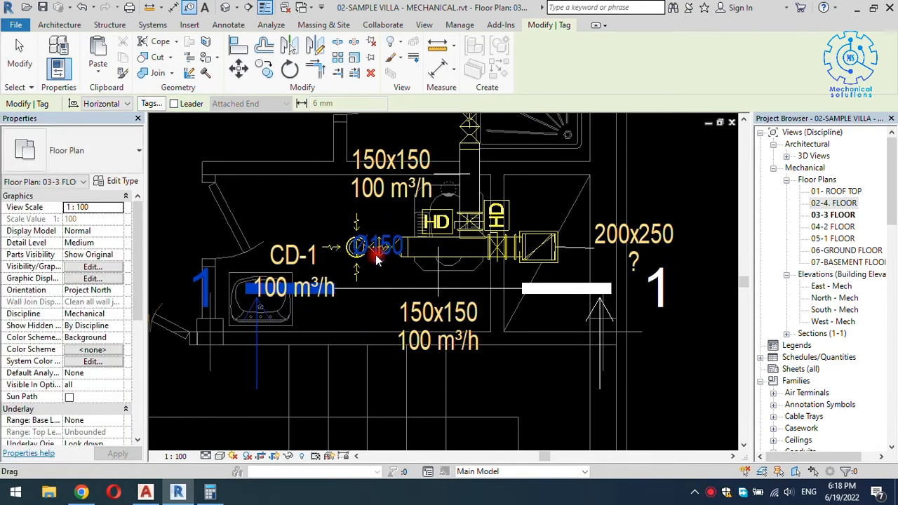
drag(296, 233, 281, 243)
middle_drag(358, 249, 316, 307)
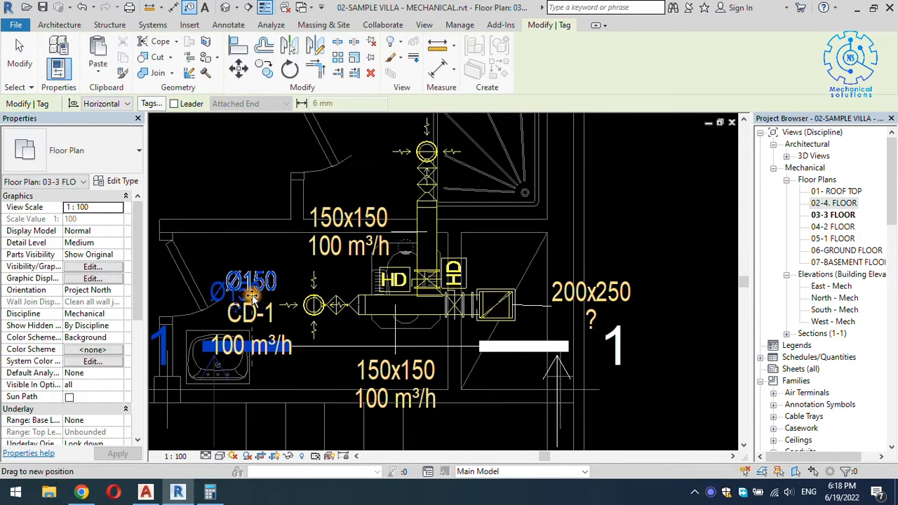
Tag the exhaust diffuser and flexible duct of the shower above the stairs without leaders, placing the tags over the shower tray
click(426, 168)
click(424, 181)
drag(491, 163, 502, 189)
click(430, 191)
scroll(503, 198, down, 2)
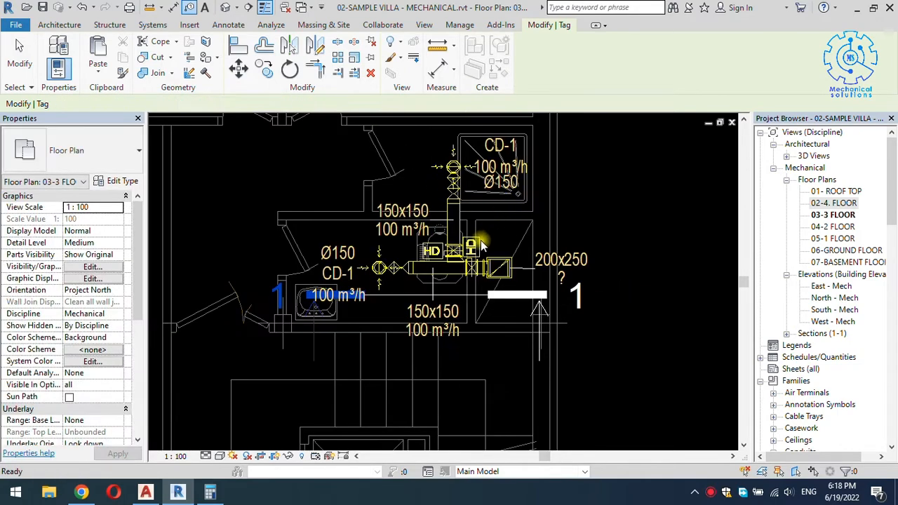
Change the 200x250 riser tag above the stairs to the Şaft type
key(Escape)
click(542, 259)
click(112, 151)
click(61, 293)
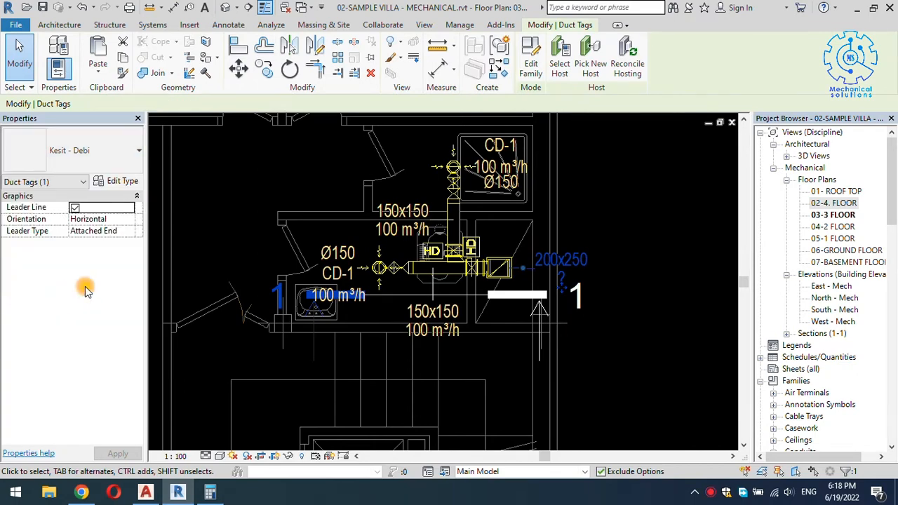
click(621, 219)
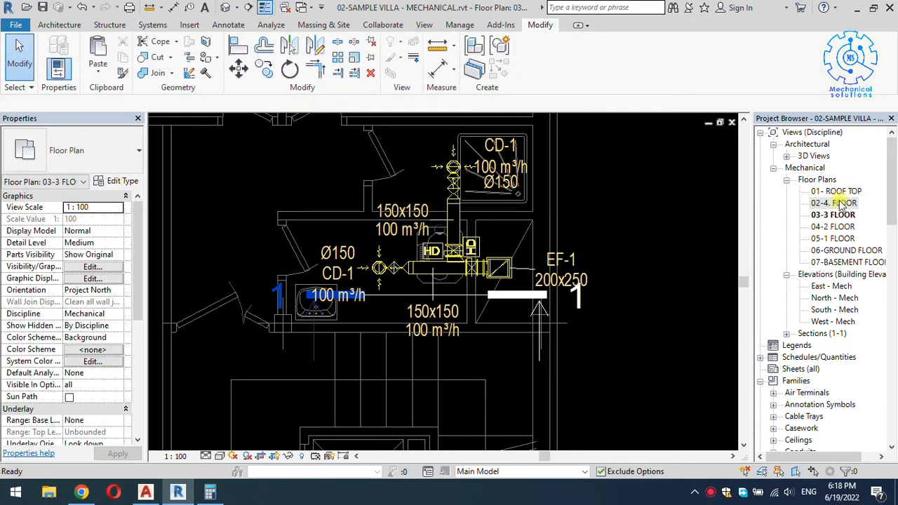
On the 02-4. FLOOR plan, tag the riser and the horizontal and vertical exhaust ducts below the stairs with leaders
double_click(842, 203)
scroll(420, 300, up, 5)
click(490, 188)
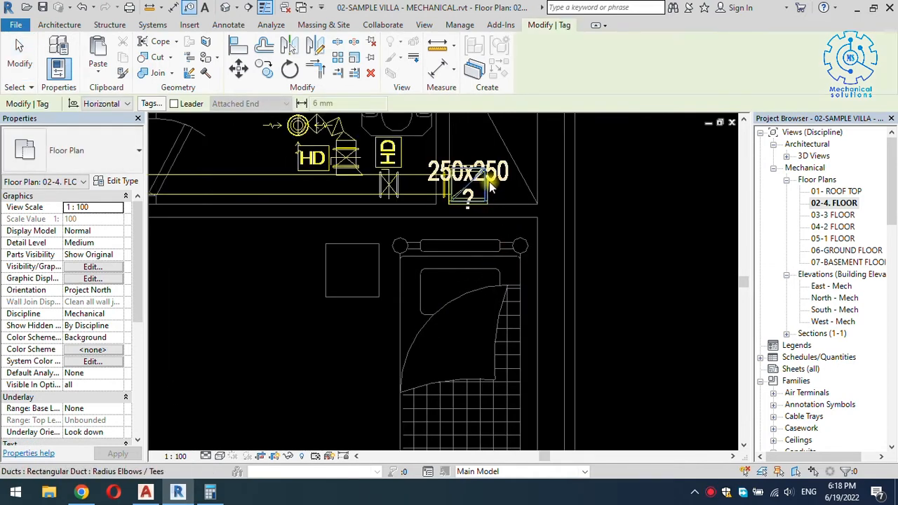
click(198, 104)
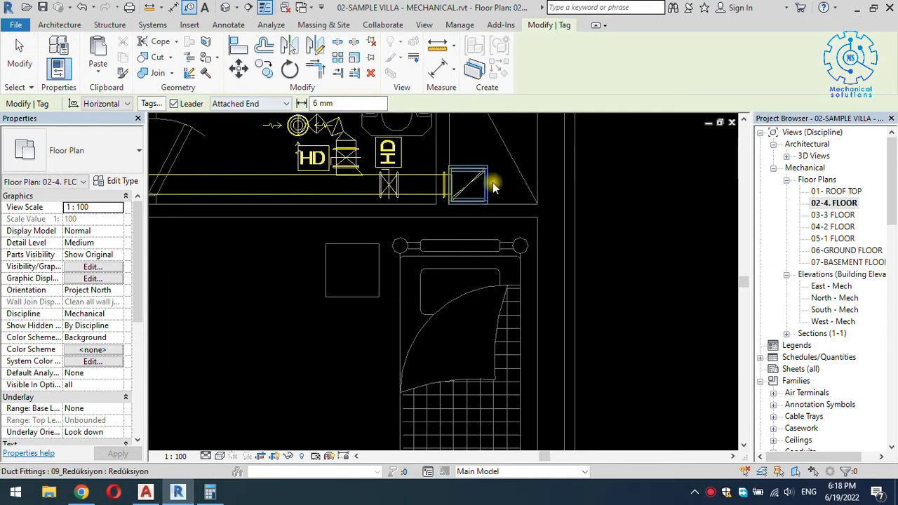
click(490, 188)
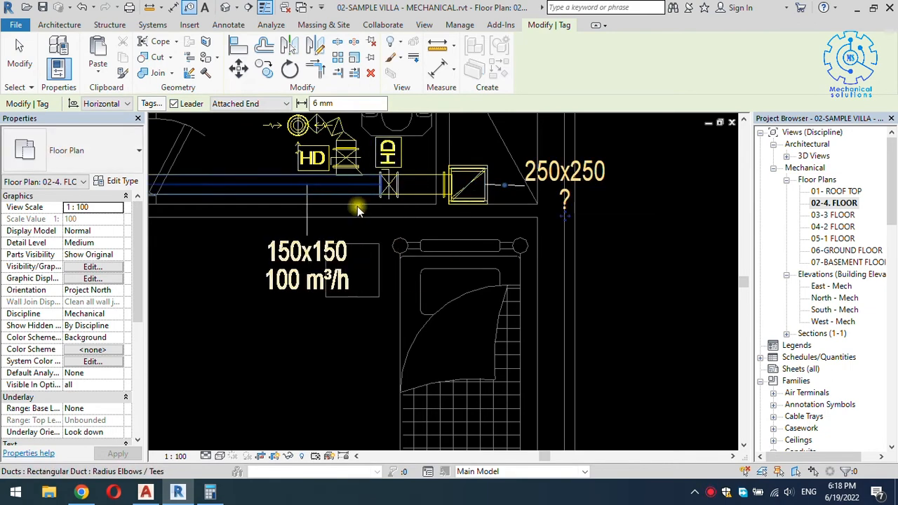
click(409, 198)
scroll(254, 225, down, 2)
middle_drag(251, 208, 463, 268)
click(361, 264)
Tag the toilet's exhaust diffuser and flexible duct on the 02-4. FLOOR plan without leaders, stacking the tags near the washbasin
click(174, 104)
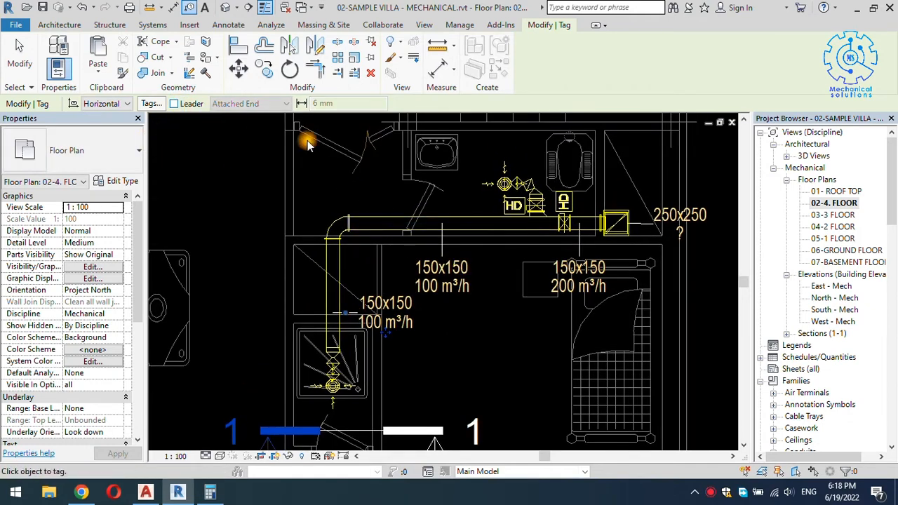
click(505, 184)
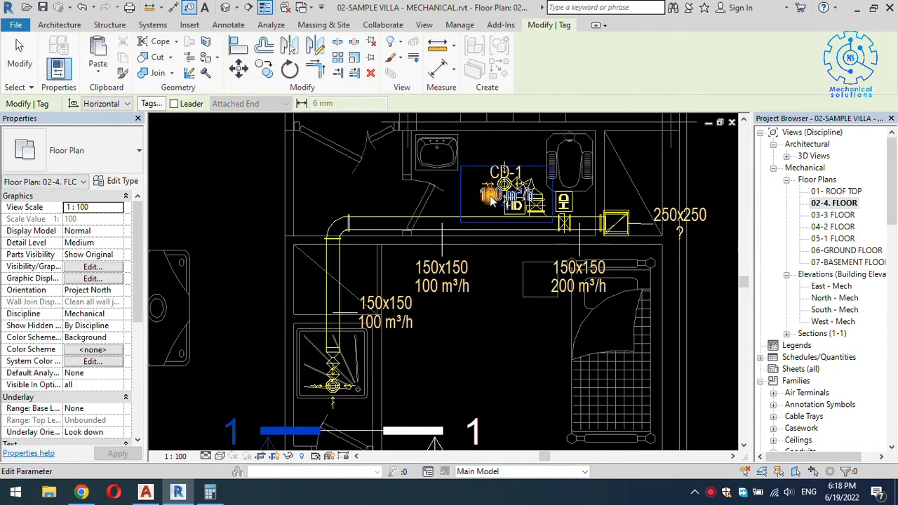
scroll(491, 193, up, 2)
drag(506, 200, 448, 210)
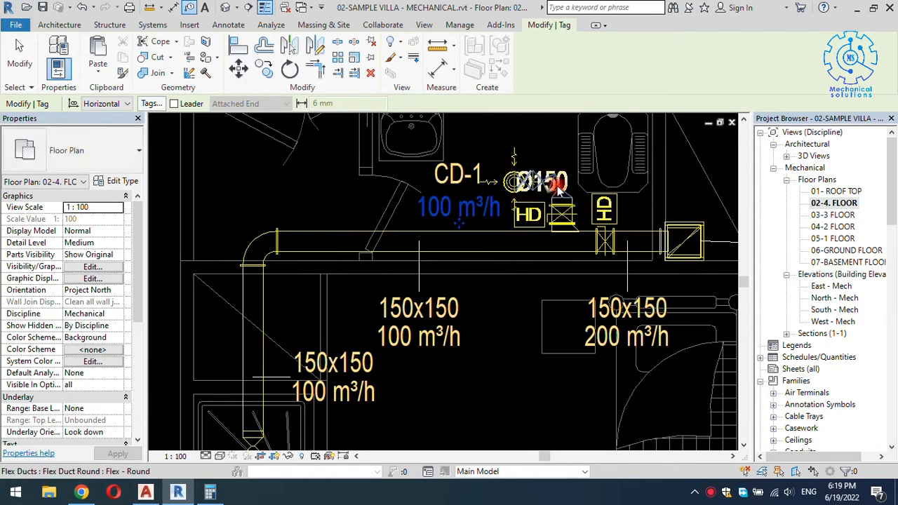
drag(465, 157, 463, 154)
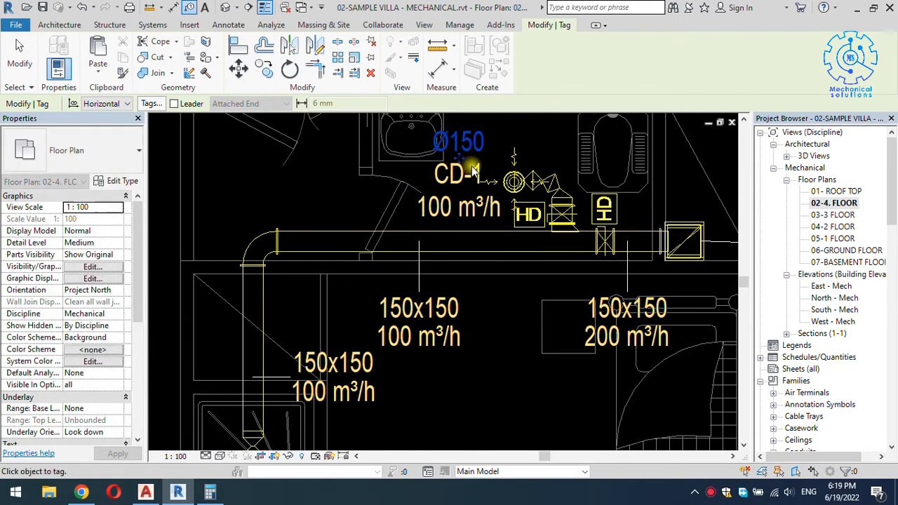
Tag the exhaust diffuser and flexible duct of the shower below the stairs without leaders, stacking the tags beside the shower
scroll(397, 335, down, 2)
click(356, 376)
scroll(340, 396, up, 2)
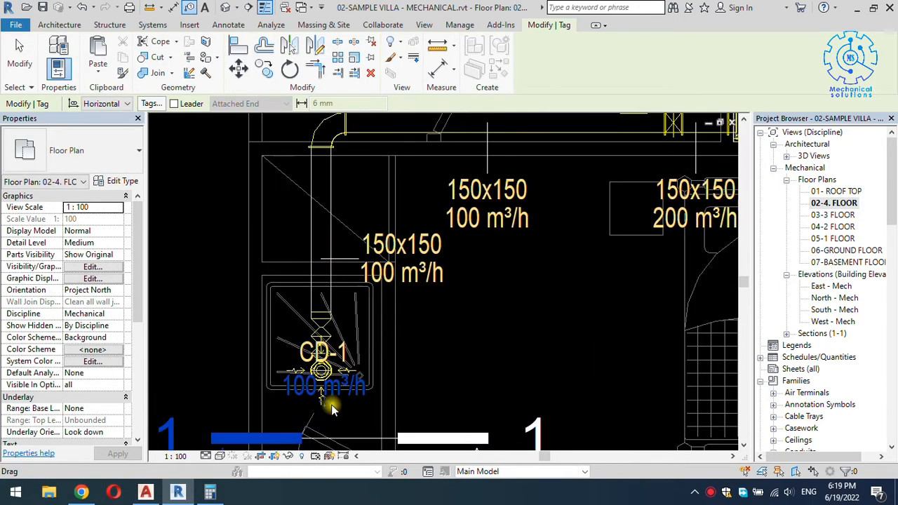
drag(386, 412, 456, 425)
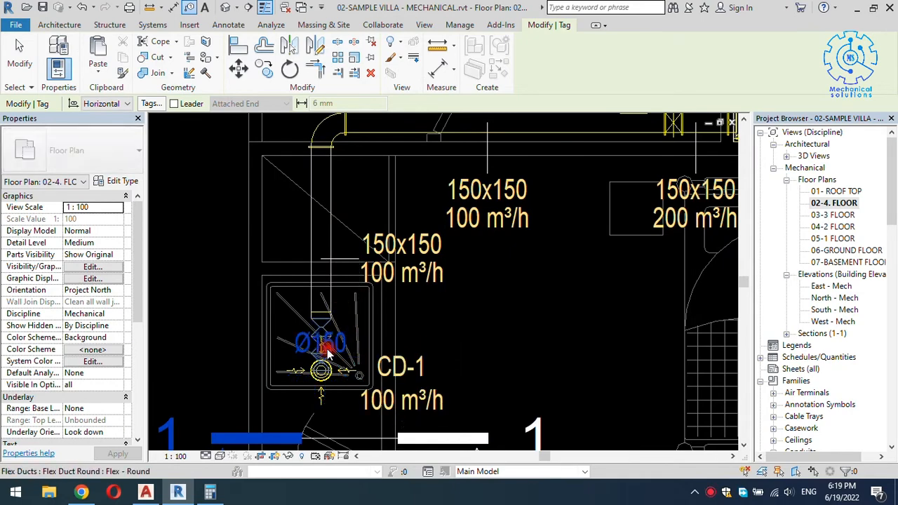
scroll(435, 337, down, 4)
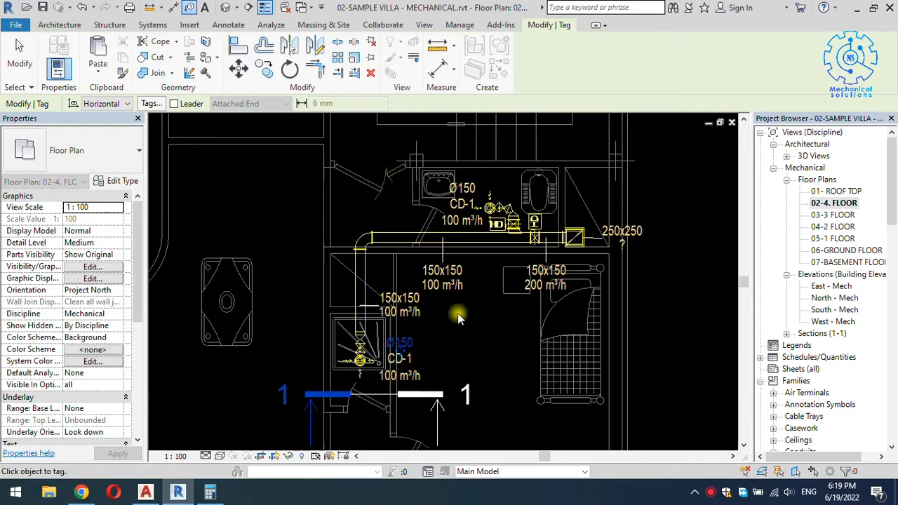
Tag the exhaust diffuser and flexible duct of the shower above the stairs without leaders, stacking the tags beside the diffuser
scroll(449, 336, down, 2)
scroll(454, 189, up, 5)
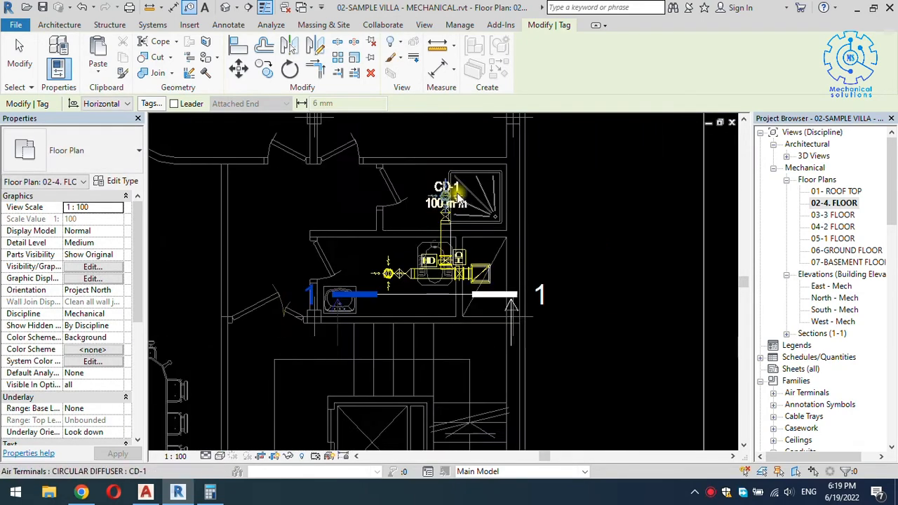
click(452, 199)
scroll(440, 205, up, 2)
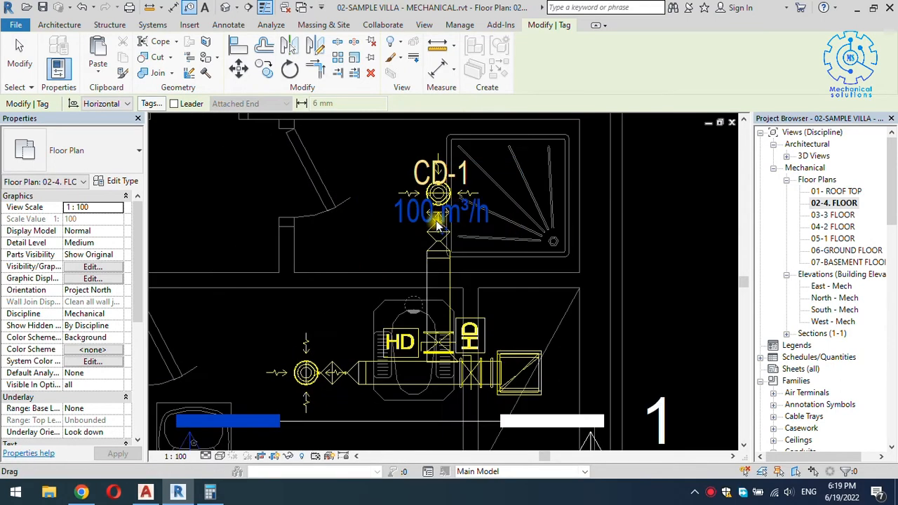
drag(438, 231, 361, 213)
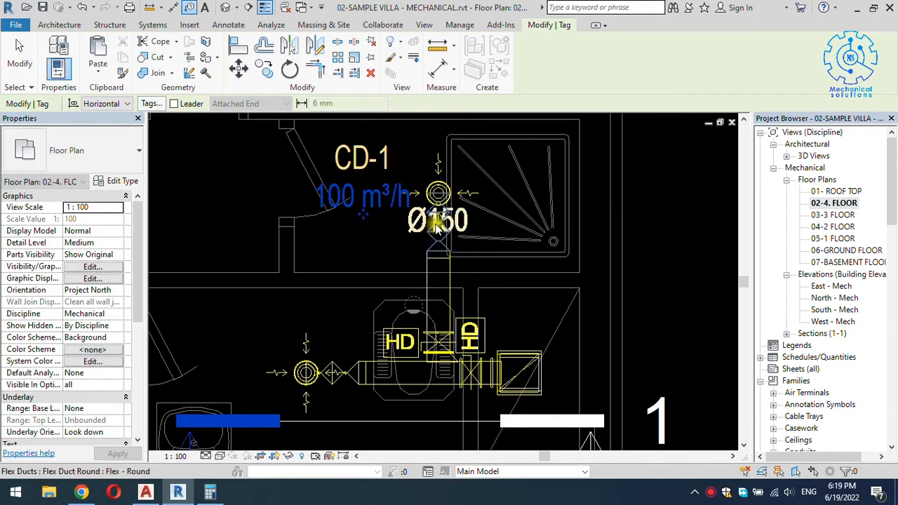
drag(436, 234, 362, 245)
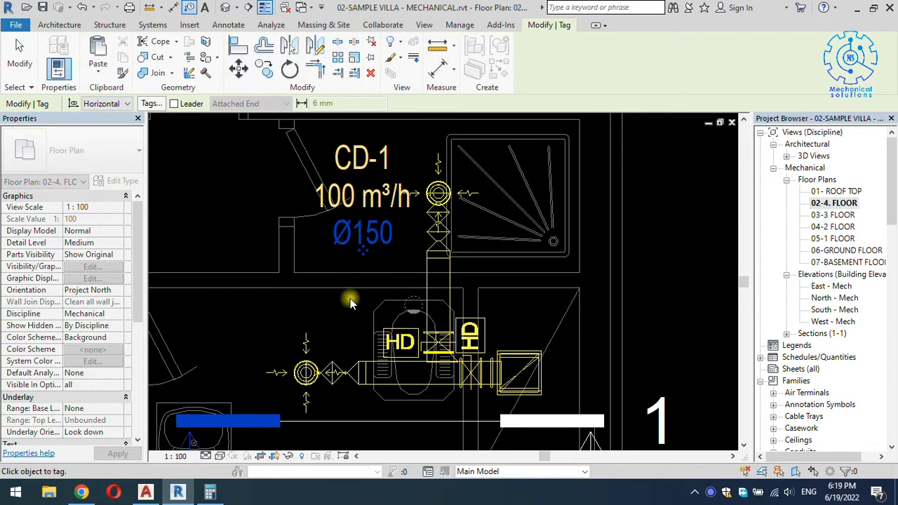
Tag the exhaust diffuser and flexible duct of the toilet above the stairs without leaders, stacking the tags over the washbasin
click(285, 378)
middle_drag(308, 342, 439, 260)
drag(439, 325, 346, 309)
click(460, 297)
drag(463, 307, 343, 347)
Turn leaders on and tag the vertical duct, horizontal duct and riser above the stairs on the 02-4. FLOOR plan
click(174, 103)
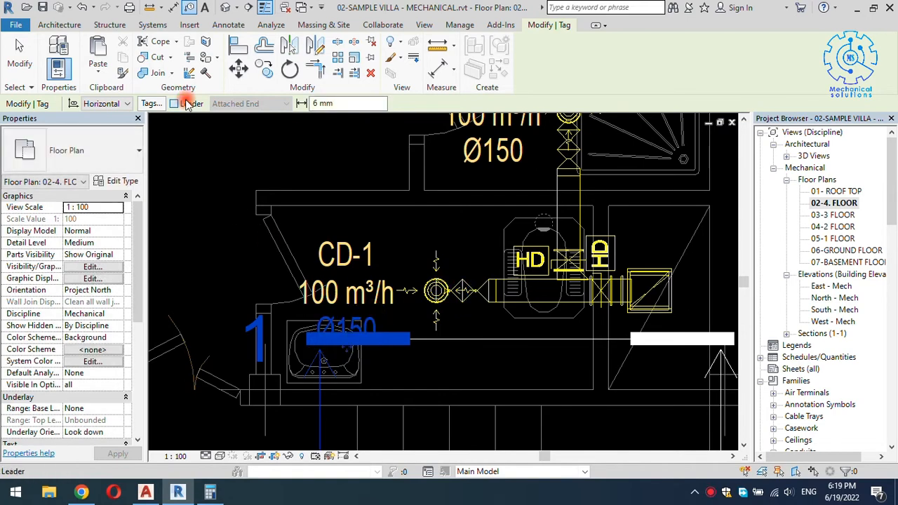
middle_drag(397, 232, 272, 304)
click(437, 270)
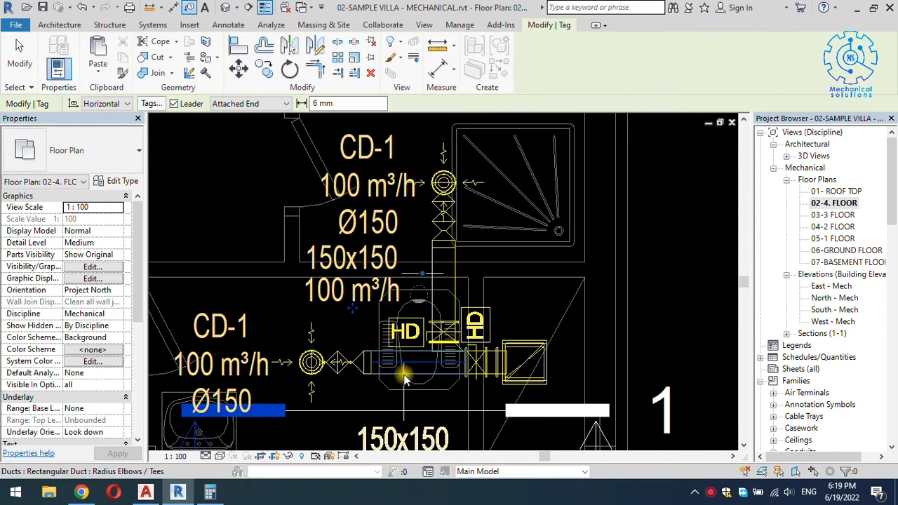
click(546, 359)
scroll(544, 298, down, 1)
key(Escape)
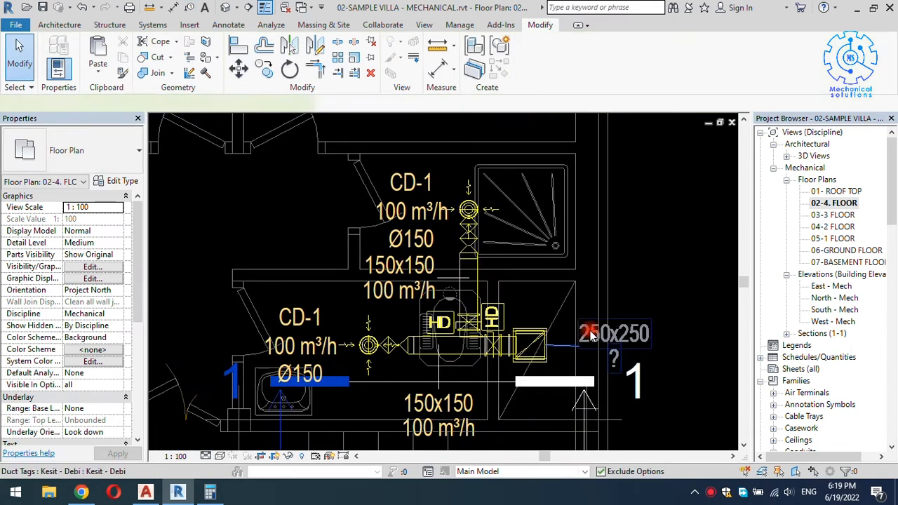
Change the type of the riser tag above the stairs on the 02-4. FLOOR plan to Şaft
click(591, 337)
click(70, 151)
scroll(60, 287, down, 3)
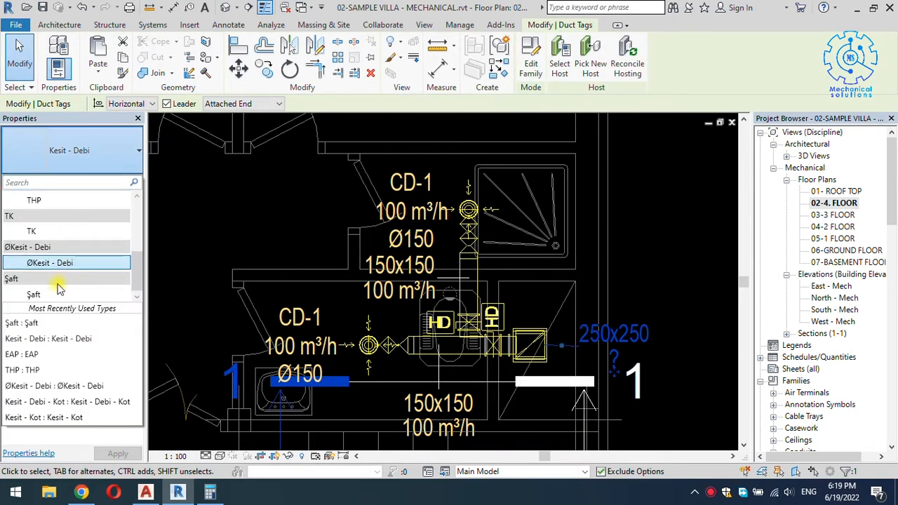
click(60, 293)
click(632, 259)
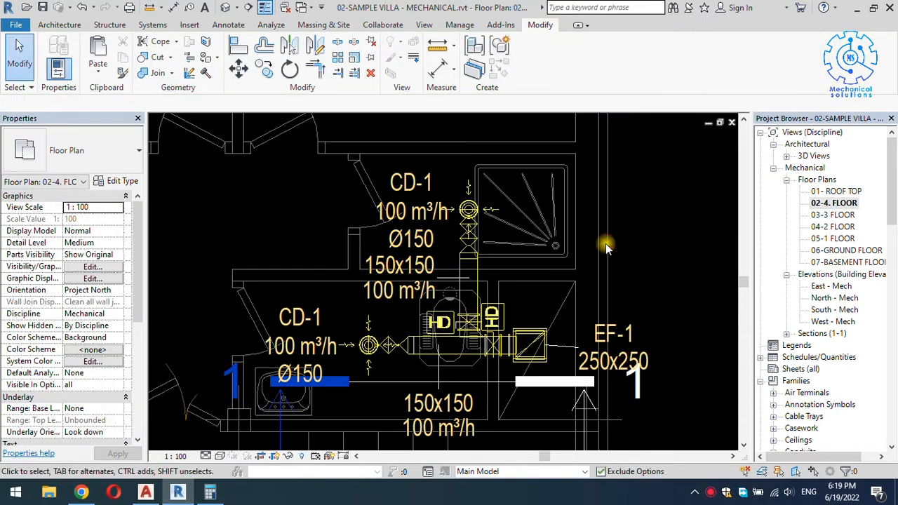
Review the tagged 02-4. FLOOR plan, and open the 01- ROOF TOP plan to examine it
scroll(607, 247, down, 3)
scroll(619, 242, down, 2)
middle_drag(620, 245, 569, 214)
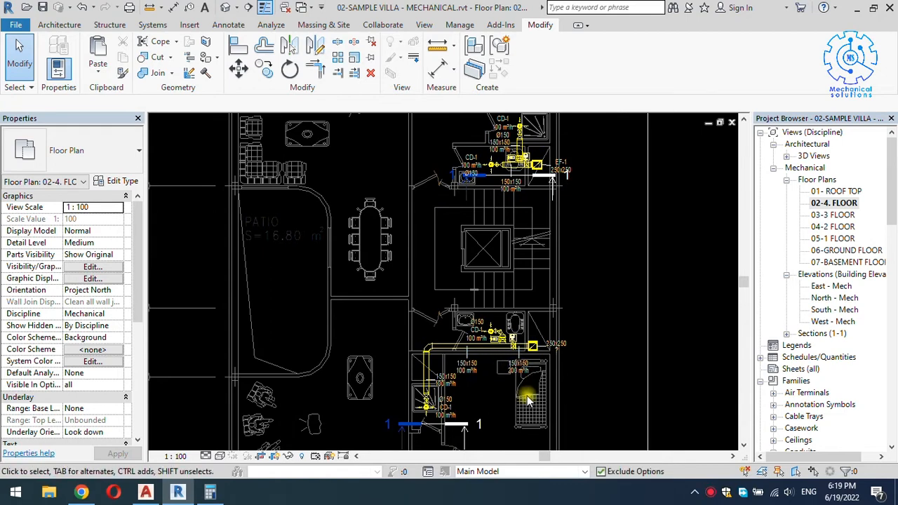
scroll(524, 382, up, 3)
double_click(845, 192)
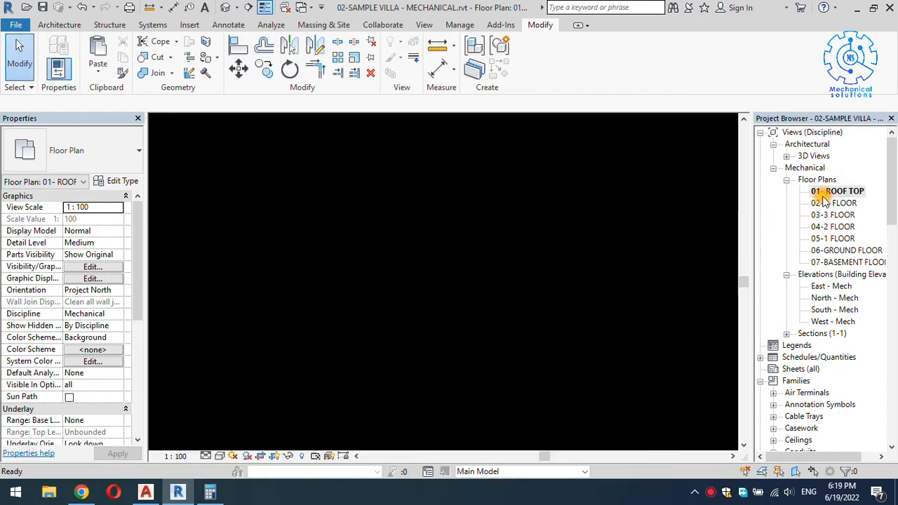
scroll(481, 236, down, 5)
scroll(565, 245, down, 4)
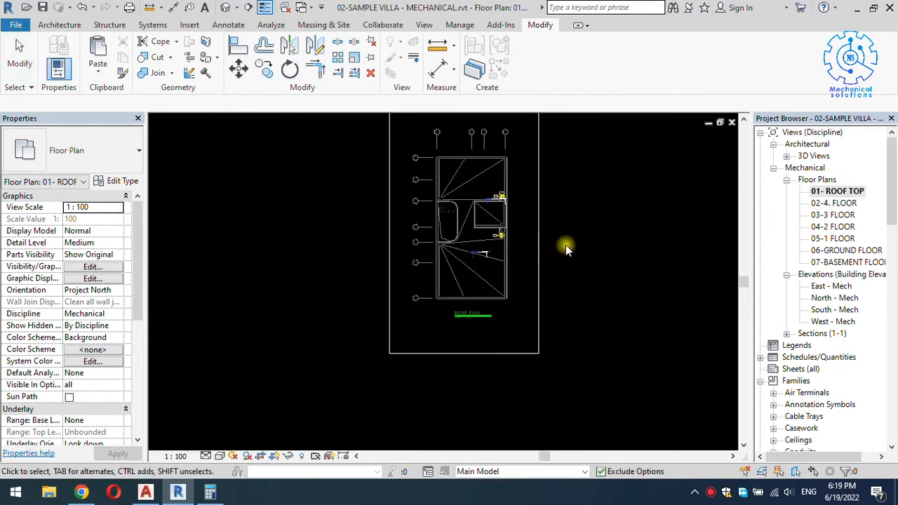
Open the {3D} view and create two duplicates of it without detailing
click(787, 156)
double_click(817, 167)
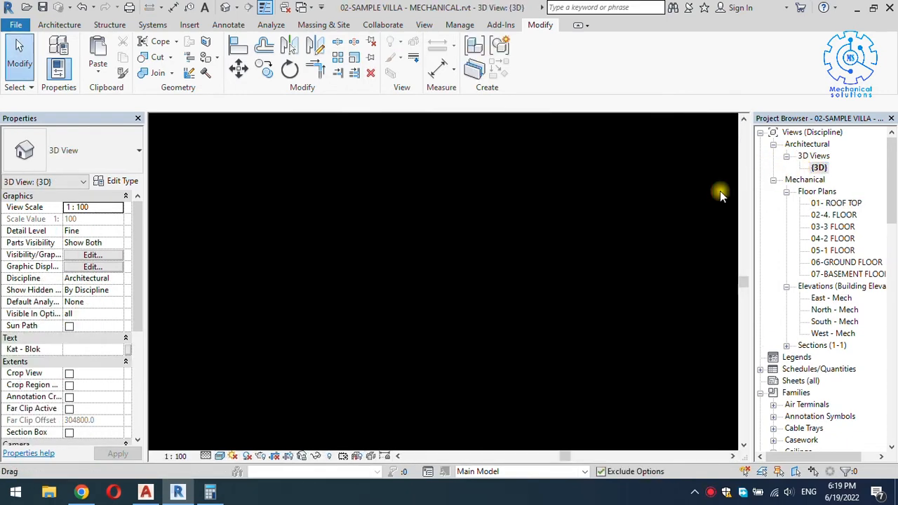
scroll(500, 217, down, 5)
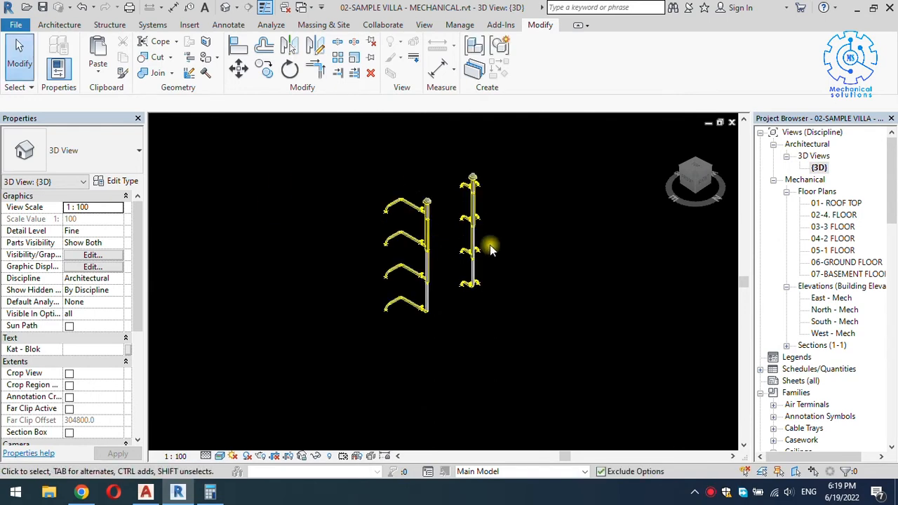
right_click(818, 168)
mouse_move(785, 275)
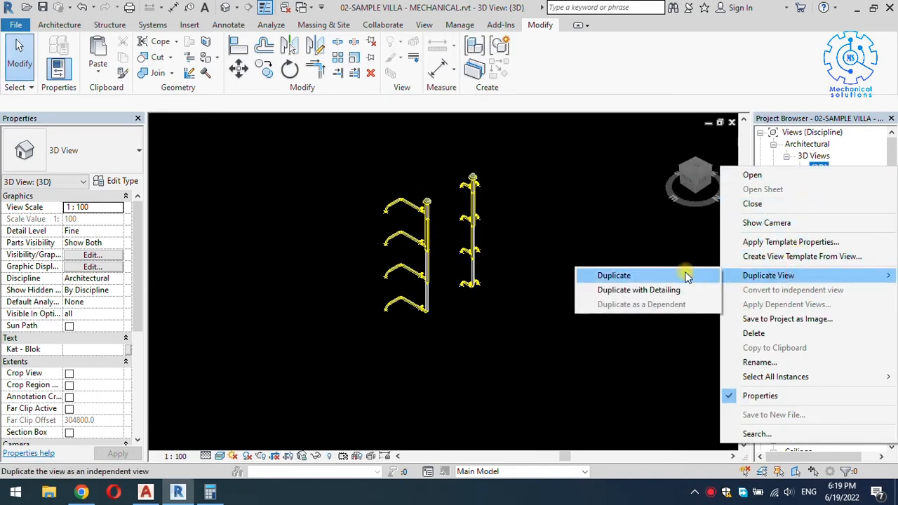
click(687, 277)
right_click(827, 179)
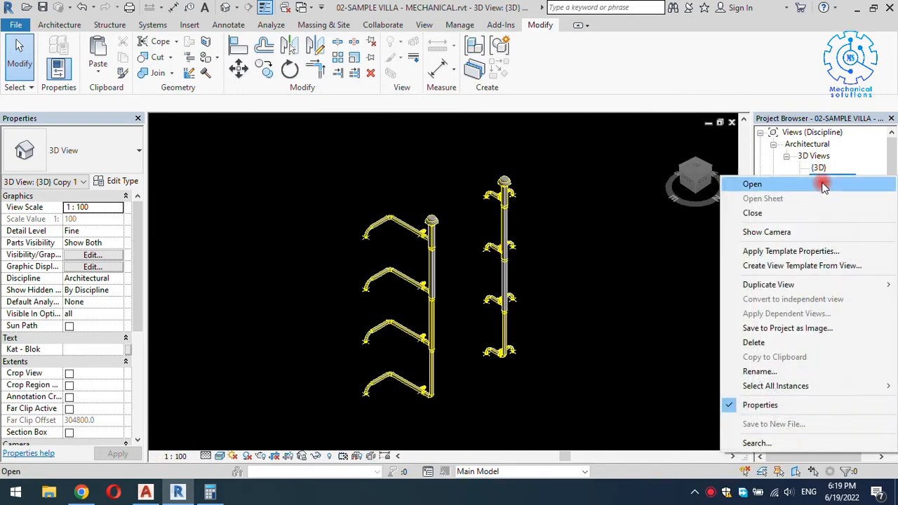
mouse_move(768, 284)
click(687, 282)
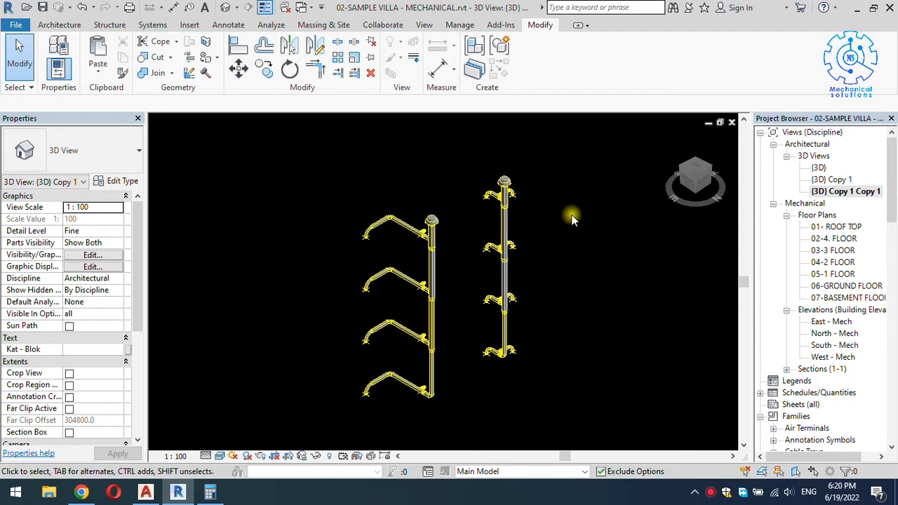
Rename the two duplicated 3D views as EF-1 and EF-2
click(835, 179)
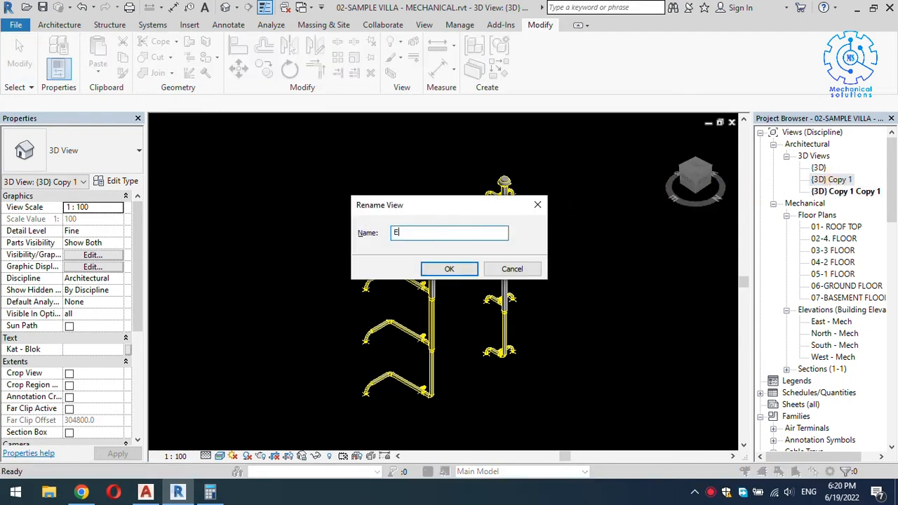
text(EF-1)
key(Return)
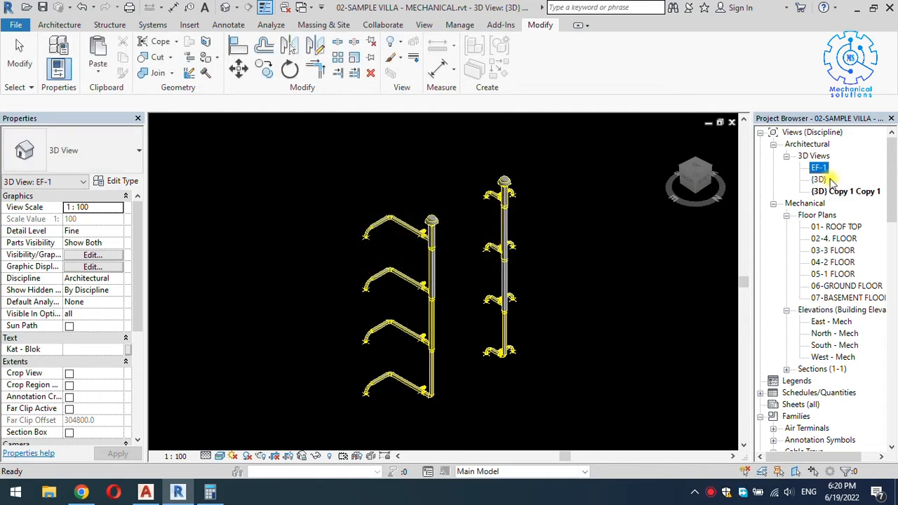
click(832, 192)
key(F2)
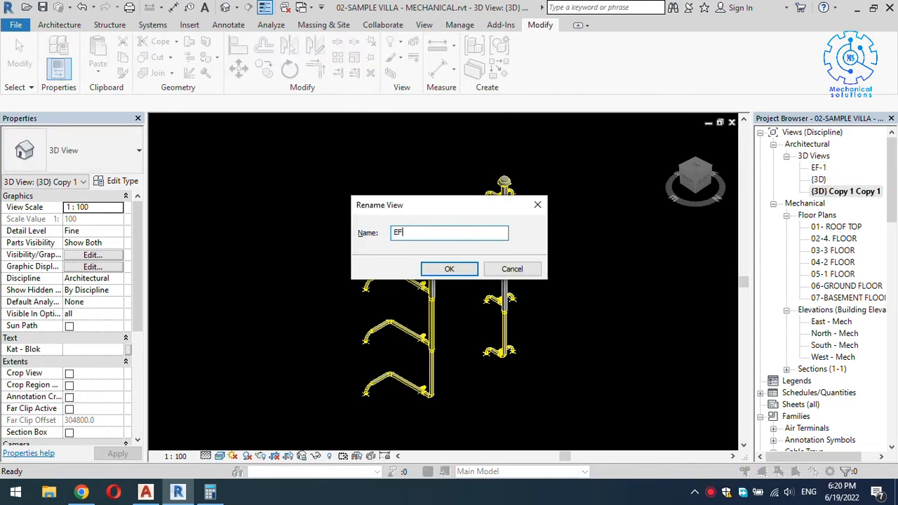
text(EF-2)
key(Return)
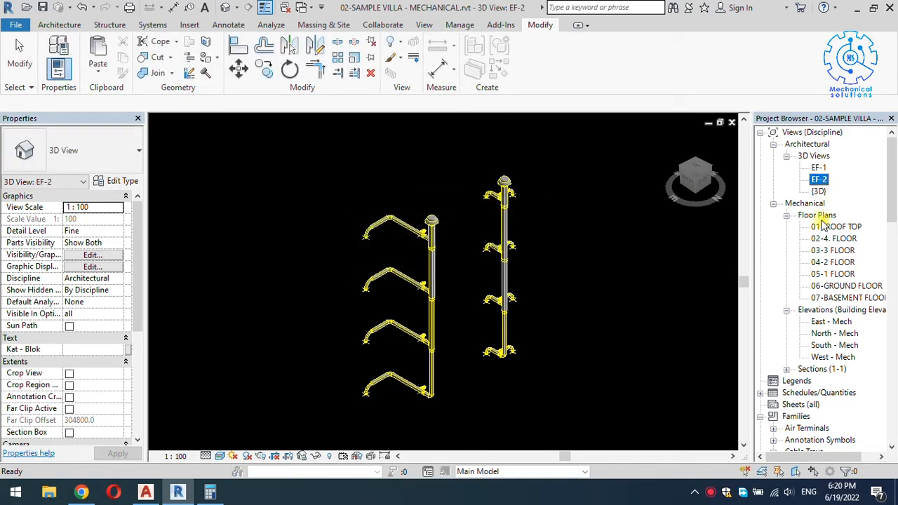
Add the EF-1 filter to the EF-1 3D view's visibility overrides and turn off its visibility
click(630, 272)
double_click(818, 168)
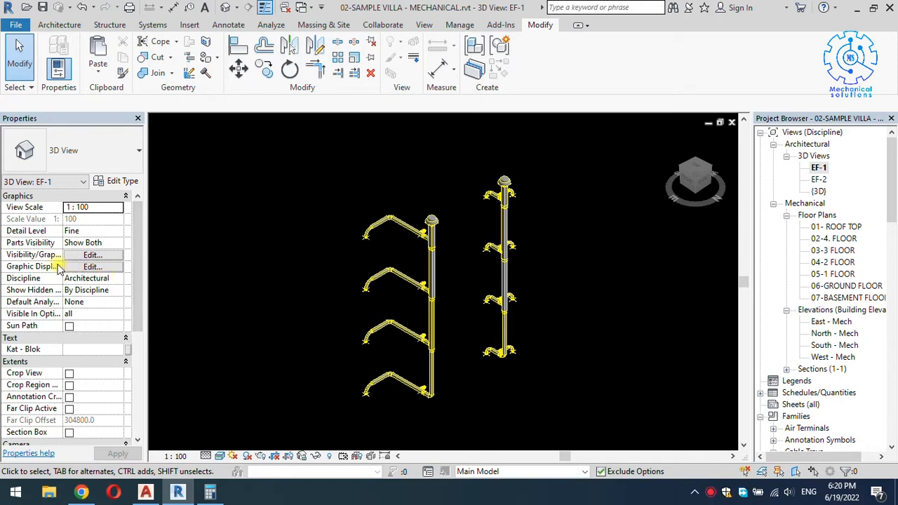
click(84, 255)
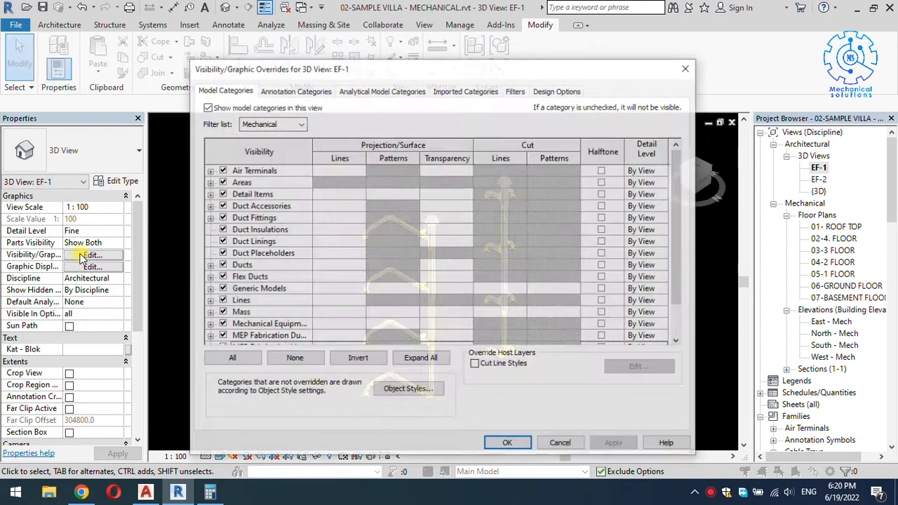
click(517, 91)
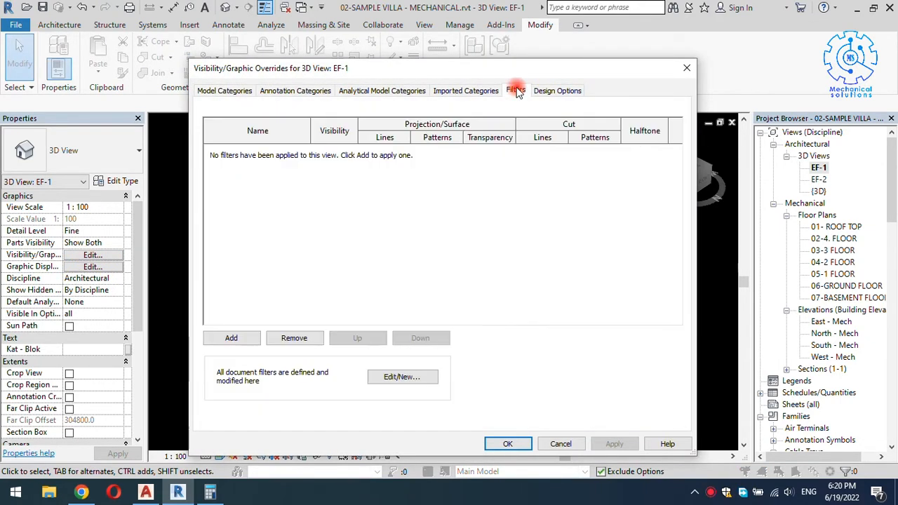
click(231, 338)
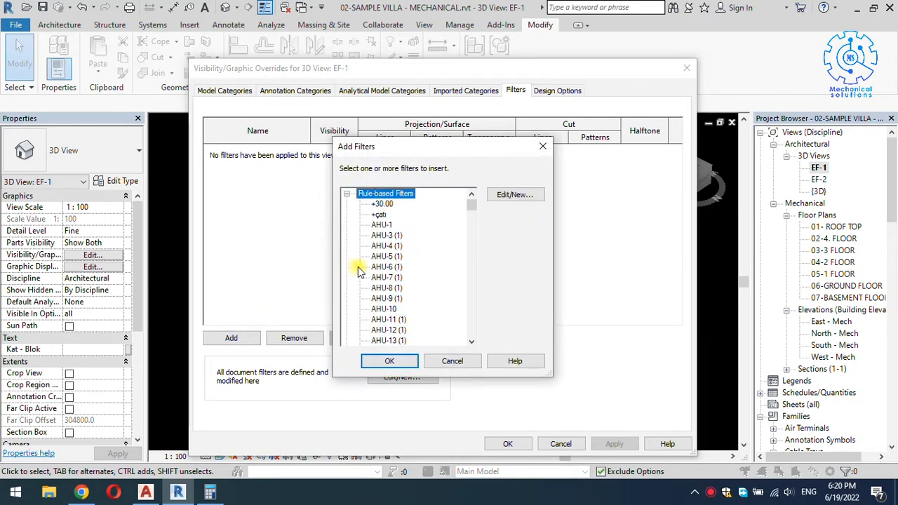
scroll(374, 270, down, 5)
click(387, 361)
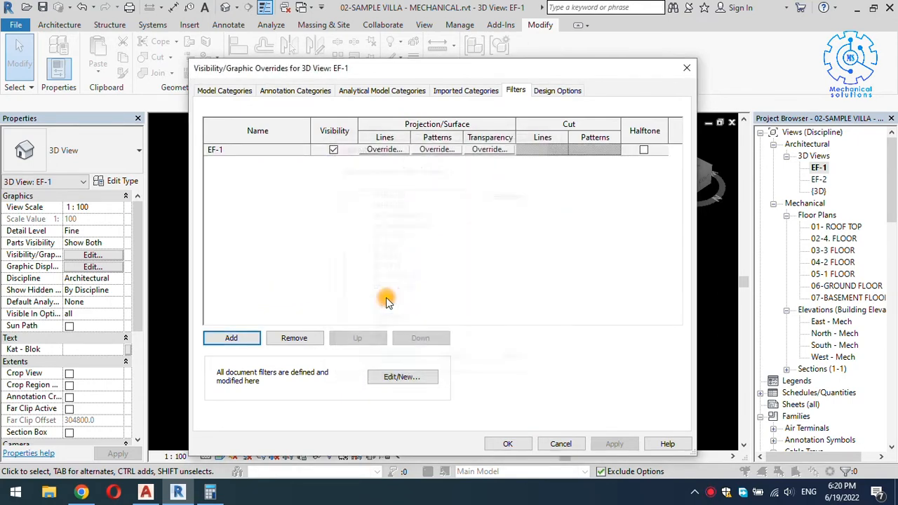
click(333, 150)
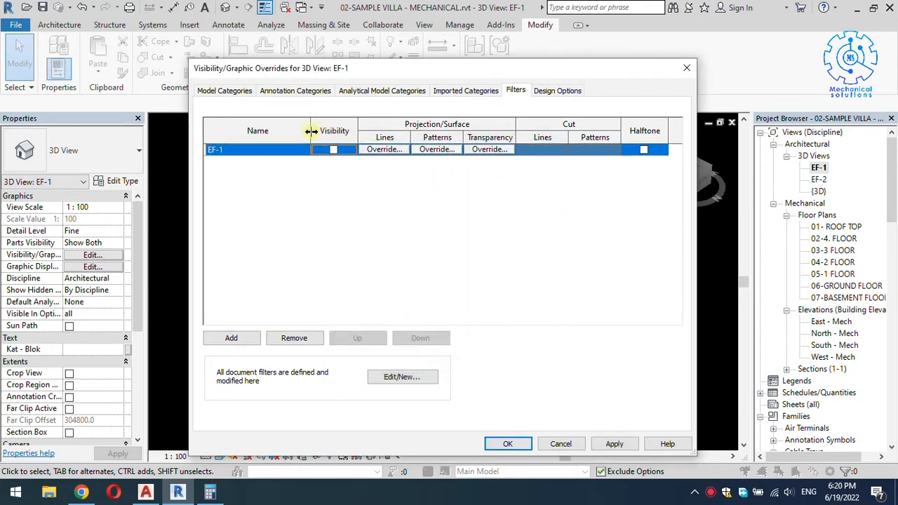
click(507, 444)
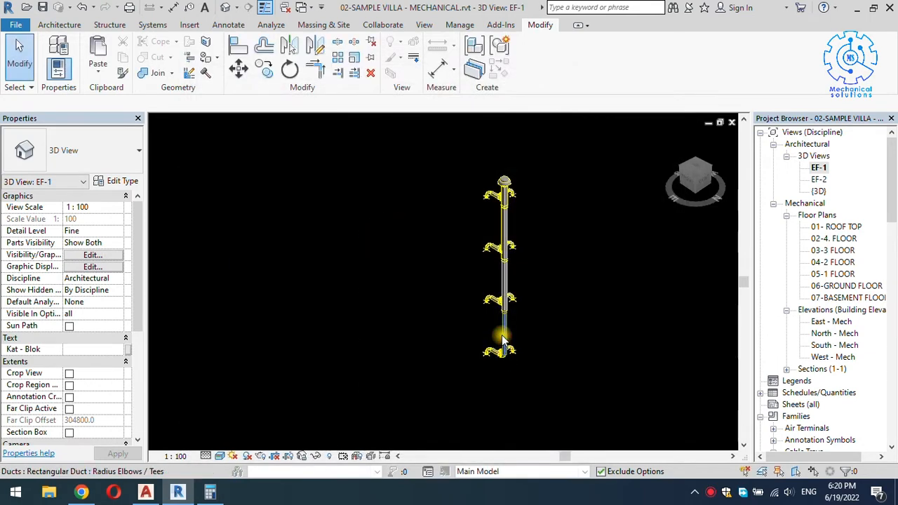
Try the Wireframe visual style on the EF-1 3D view, and set it to Hidden Line
scroll(486, 236, up, 1)
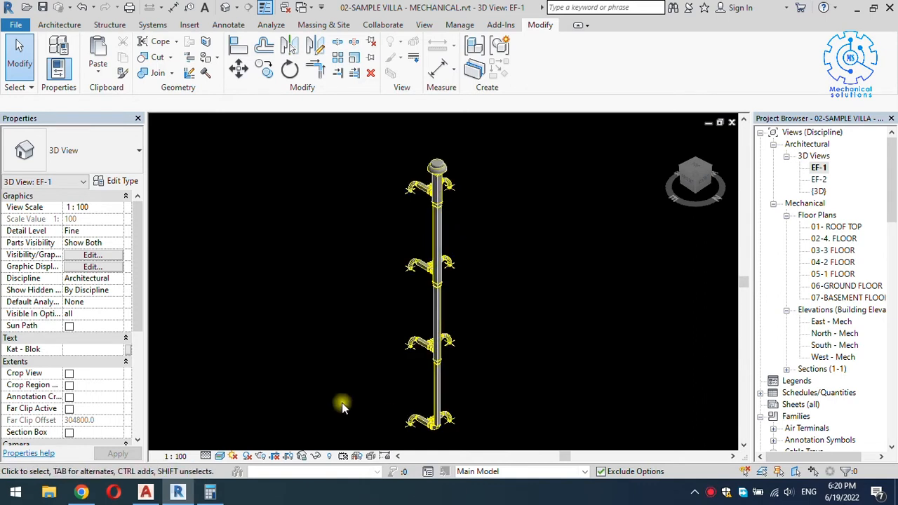
click(219, 456)
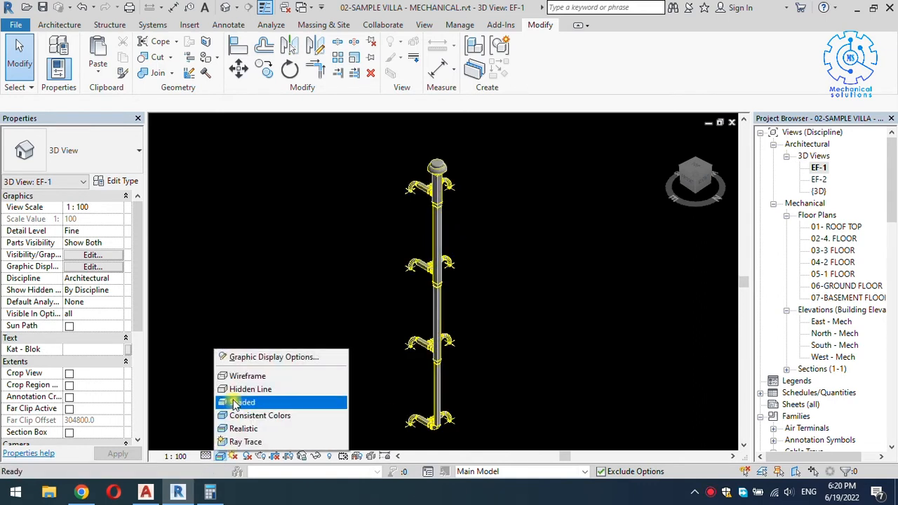
click(245, 376)
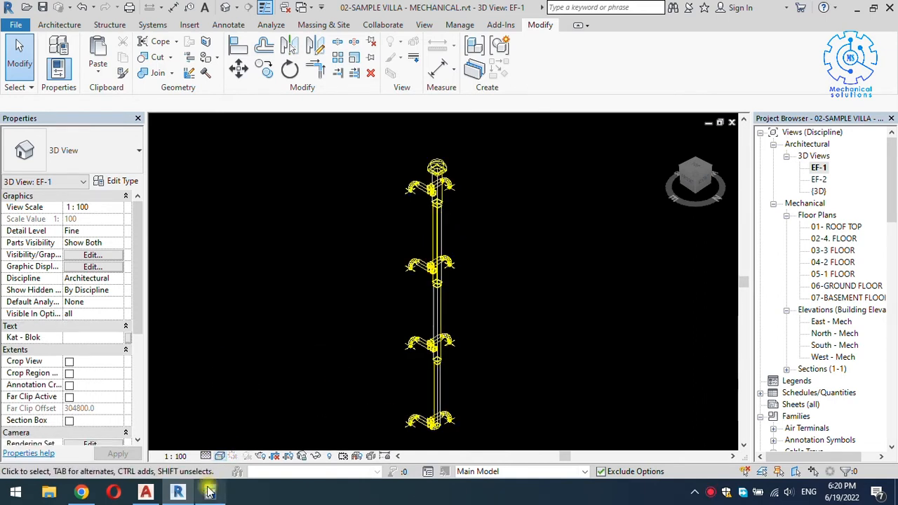
click(220, 456)
click(242, 387)
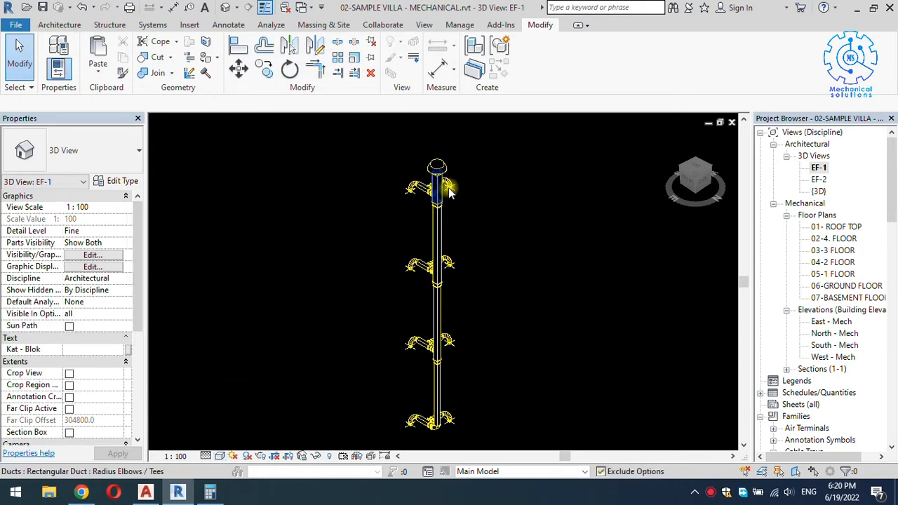
Save the current orientation of the EF-1 3D view and lock the view
scroll(449, 258, down, 2)
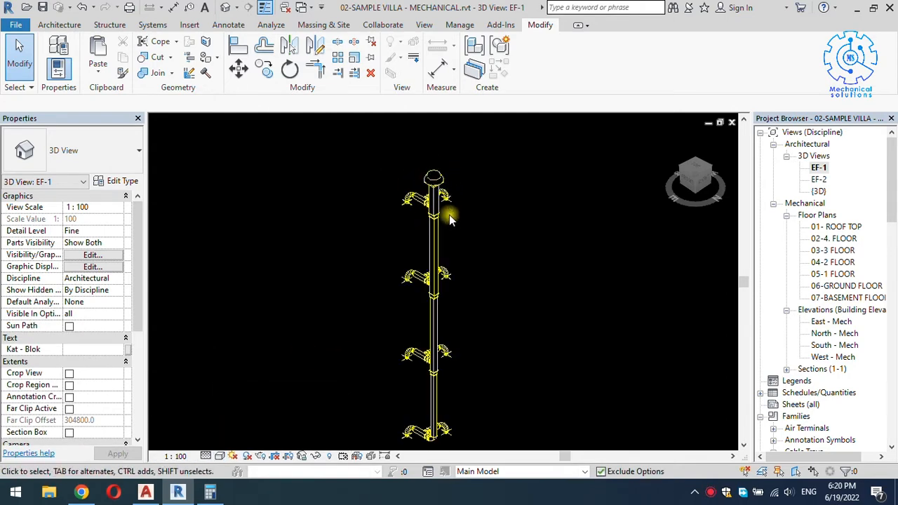
middle_drag(451, 254, 474, 266)
scroll(433, 381, up, 1)
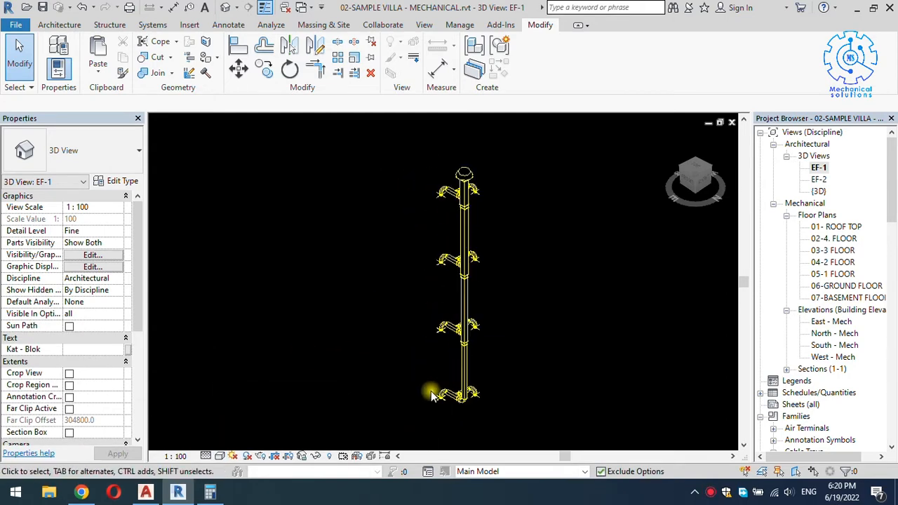
click(303, 456)
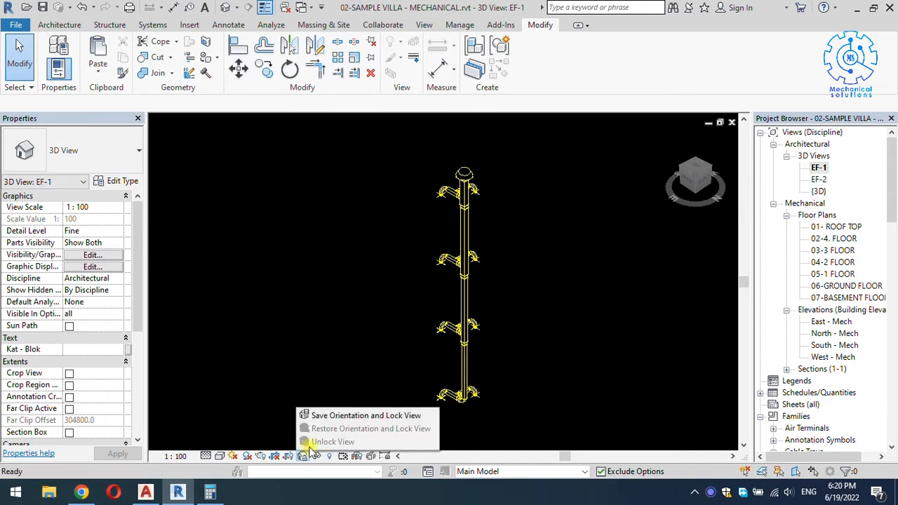
click(353, 416)
Tag the roof exhaust fan in the EF-1 3D view without a leader and place the tag beside the fan
scroll(461, 171, up, 3)
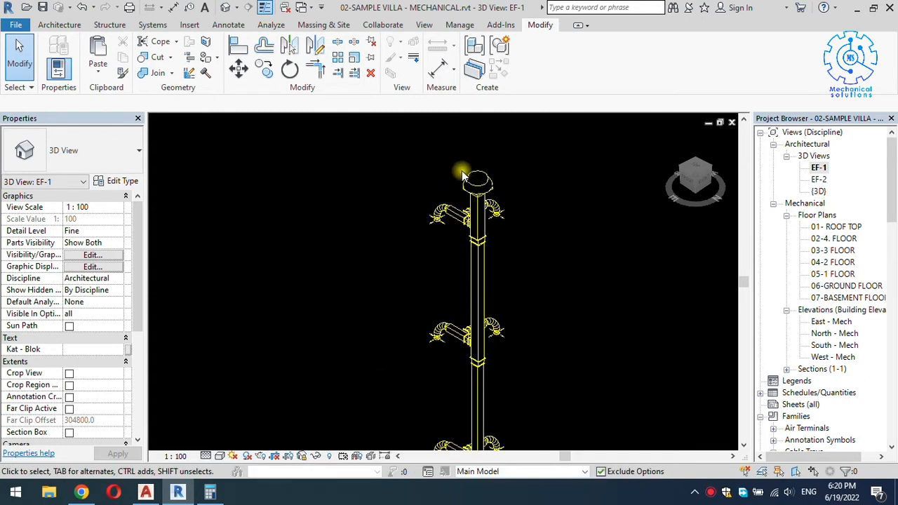
key(t)
key(g)
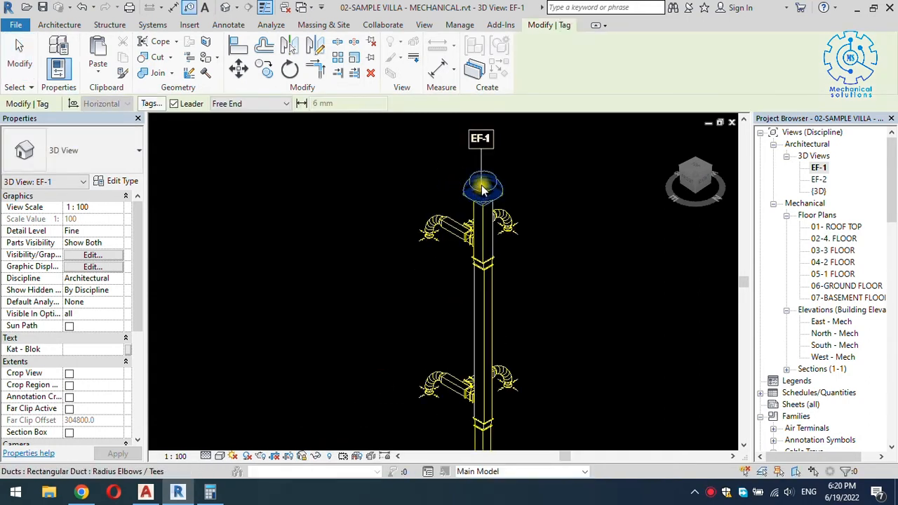
click(173, 103)
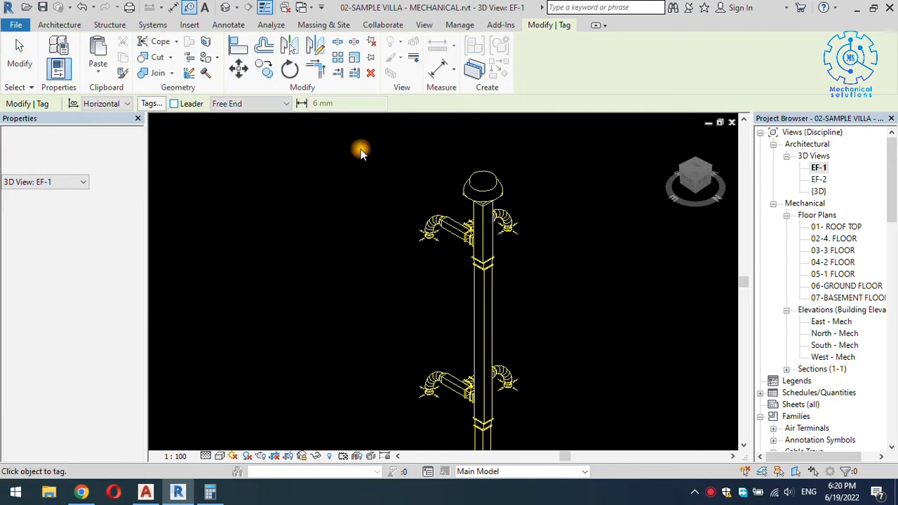
scroll(483, 190, up, 2)
click(488, 191)
drag(445, 211, 428, 216)
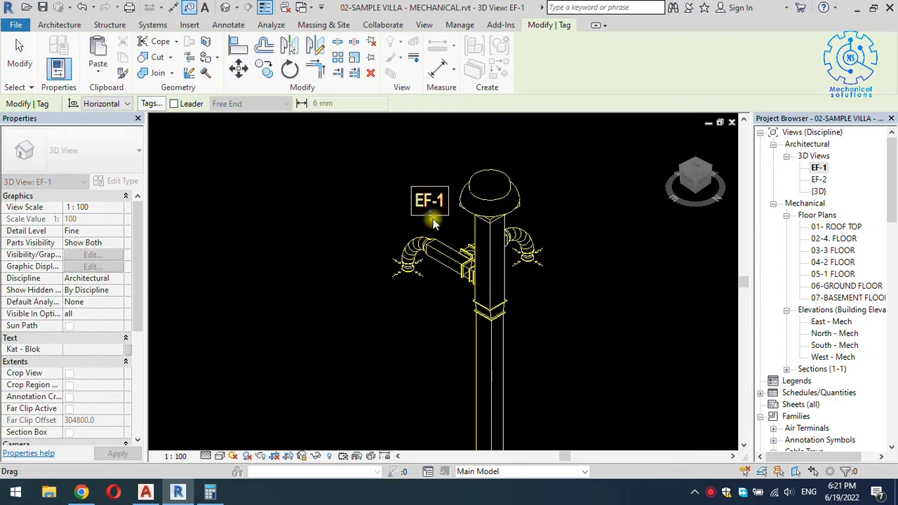
Tag each riser duct segment in the EF-1 3D view with a vertical size and airflow tag
click(488, 247)
scroll(498, 233, down, 2)
scroll(493, 289, down, 1)
middle_drag(493, 289, 493, 162)
click(491, 179)
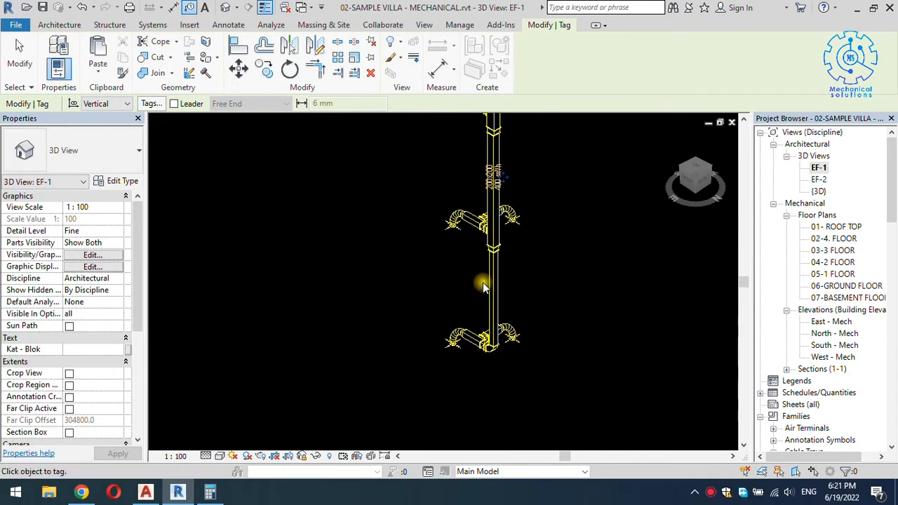
click(491, 293)
key(Escape)
scroll(506, 267, down, 2)
middle_drag(511, 209, 475, 313)
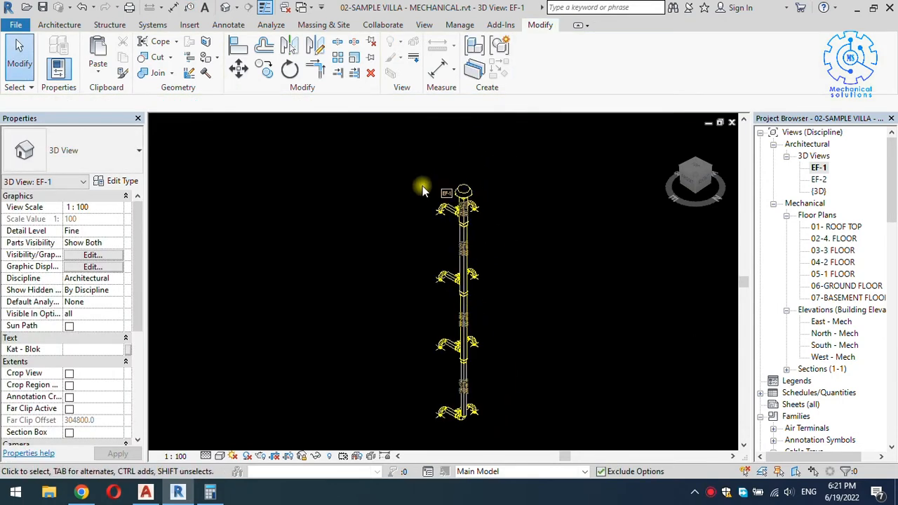
Open the EF-2 3D view and set its visual style to Hidden Line
double_click(818, 182)
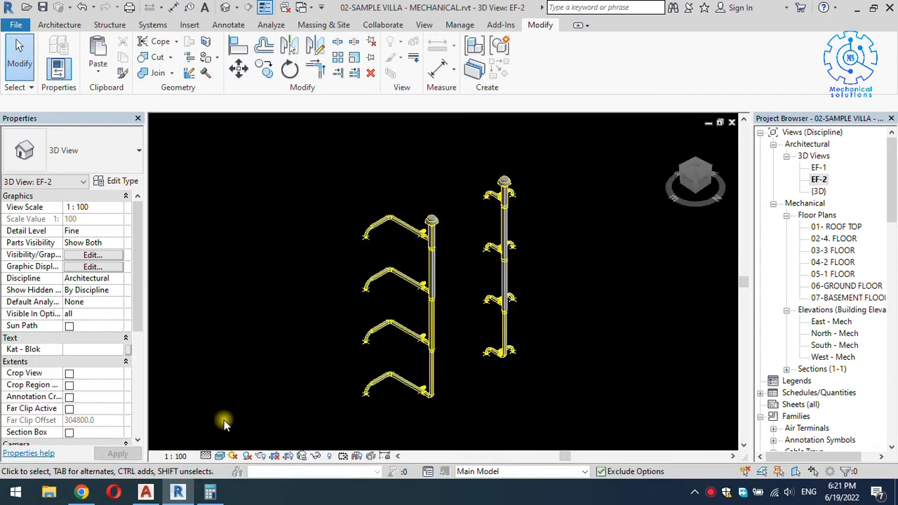
click(220, 456)
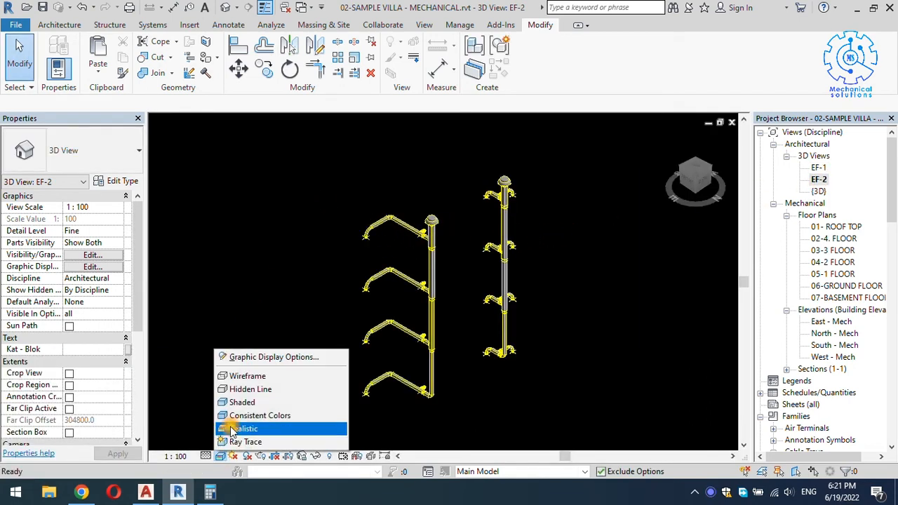
click(251, 389)
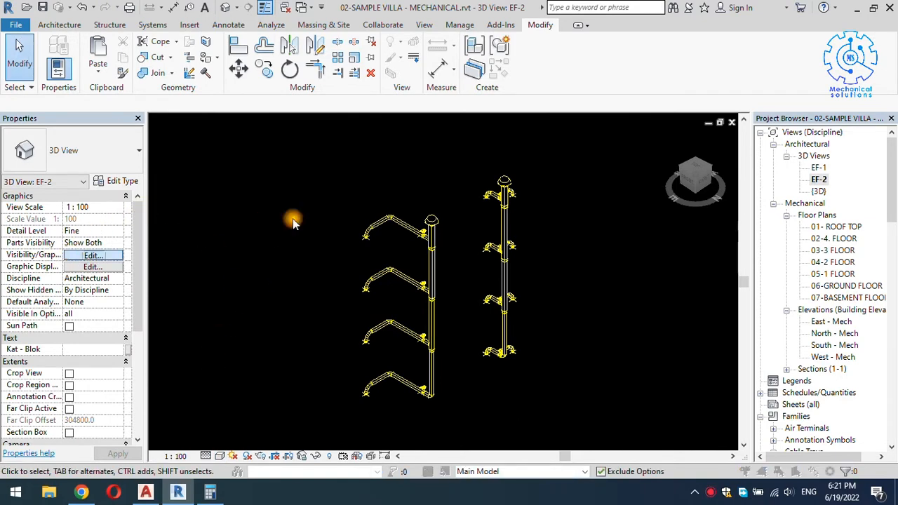
Add the EF-2 filter to the EF-2 3D view's visibility overrides and turn off its visibility
key(v)
key(g)
click(516, 90)
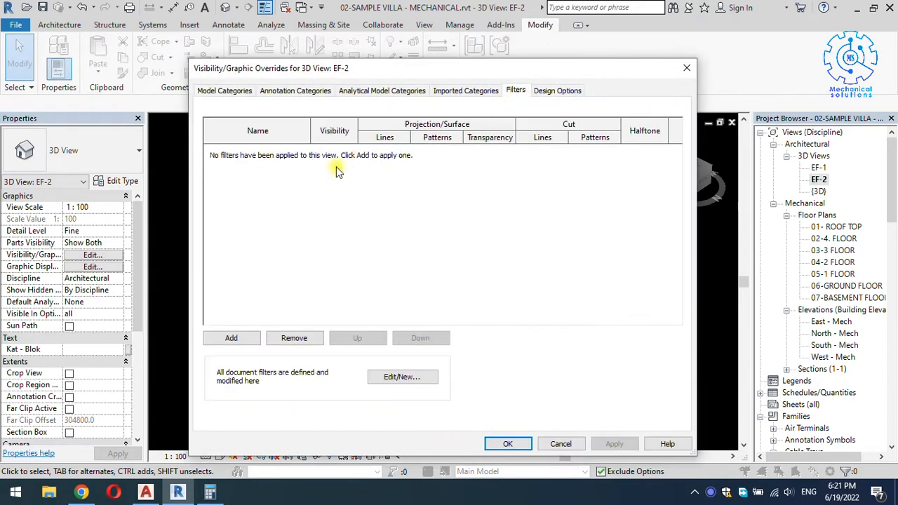
click(232, 338)
scroll(387, 317, down, 1)
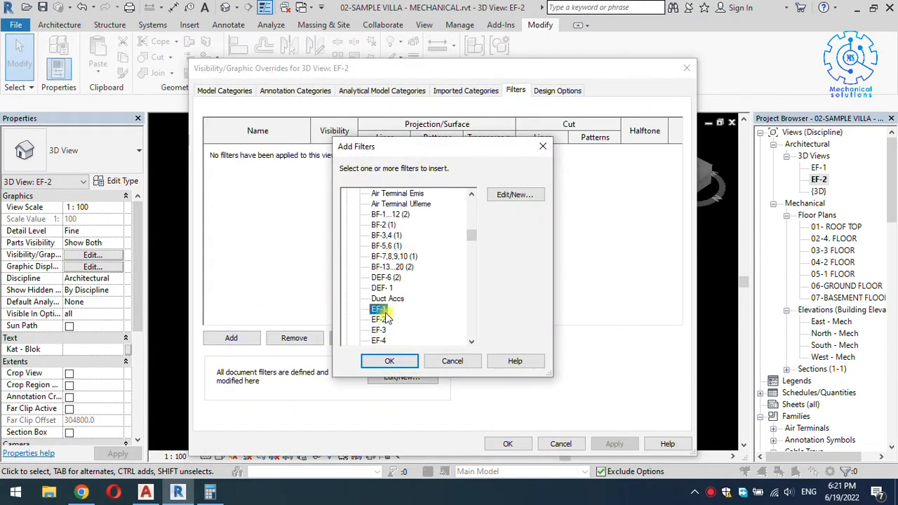
click(390, 360)
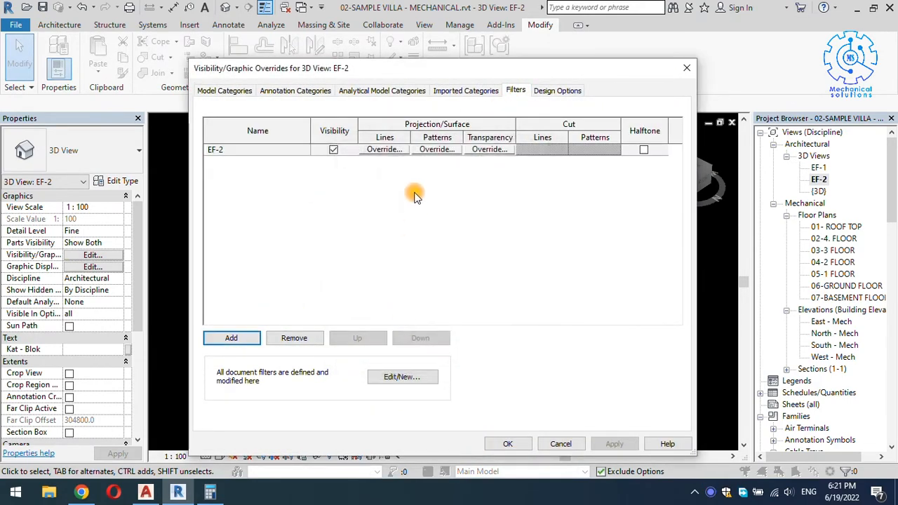
click(334, 150)
click(334, 150)
click(506, 442)
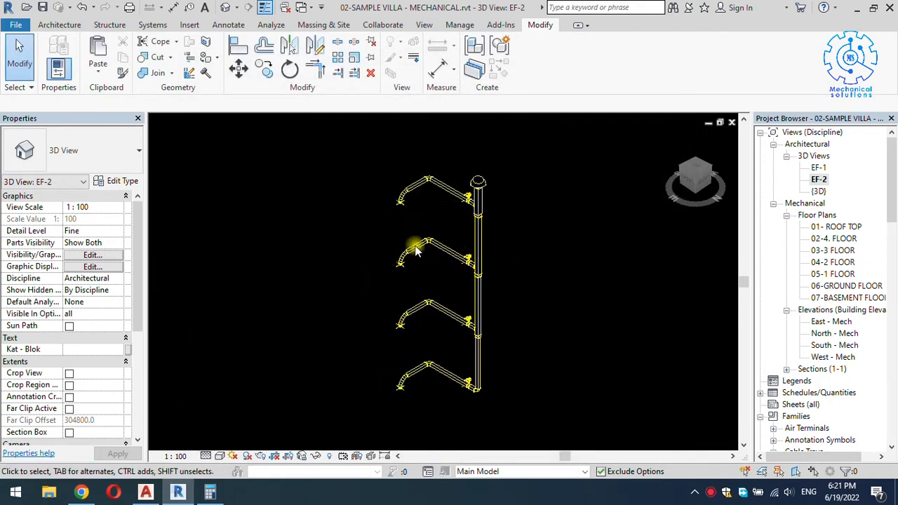
Save the current orientation of the EF-2 3D view and lock the view
click(303, 457)
click(309, 415)
click(304, 455)
click(327, 441)
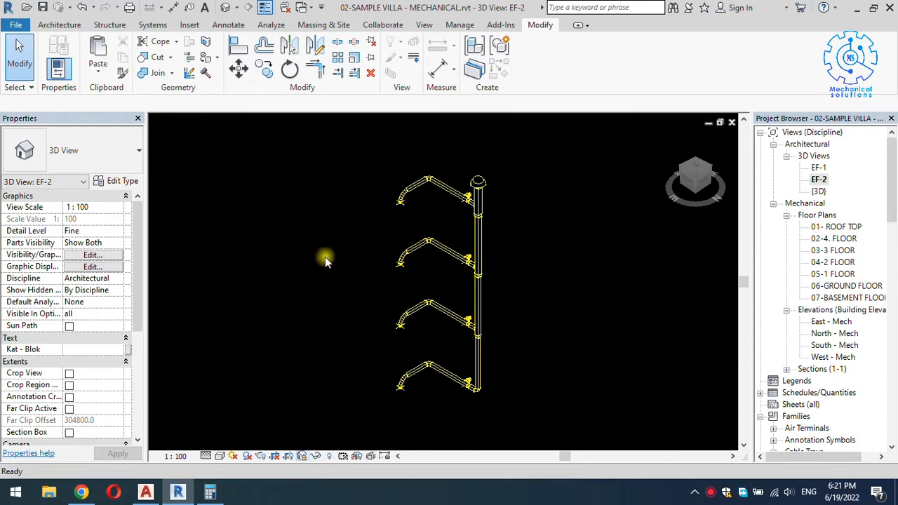
Tag the roof exhaust fan in the EF-2 3D view without a leader and place the tag beside the fan
scroll(463, 172, up, 5)
key(t)
key(g)
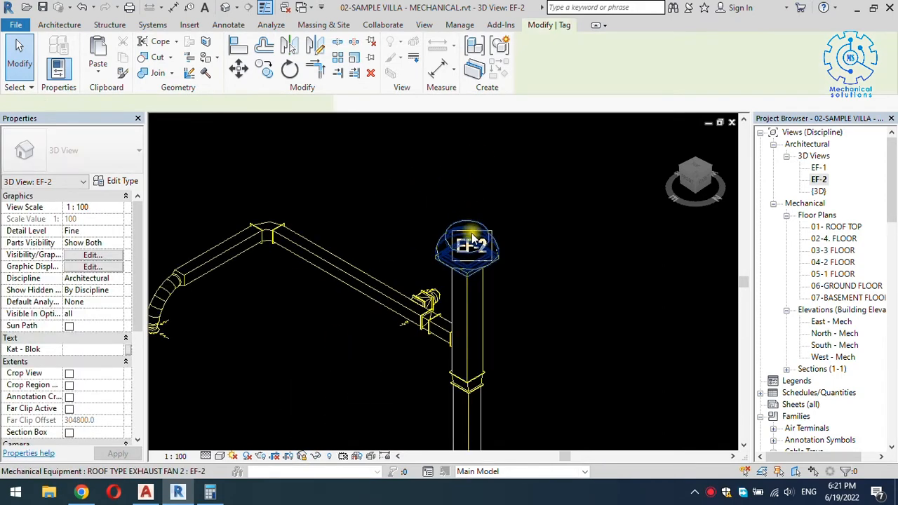
drag(469, 264, 409, 254)
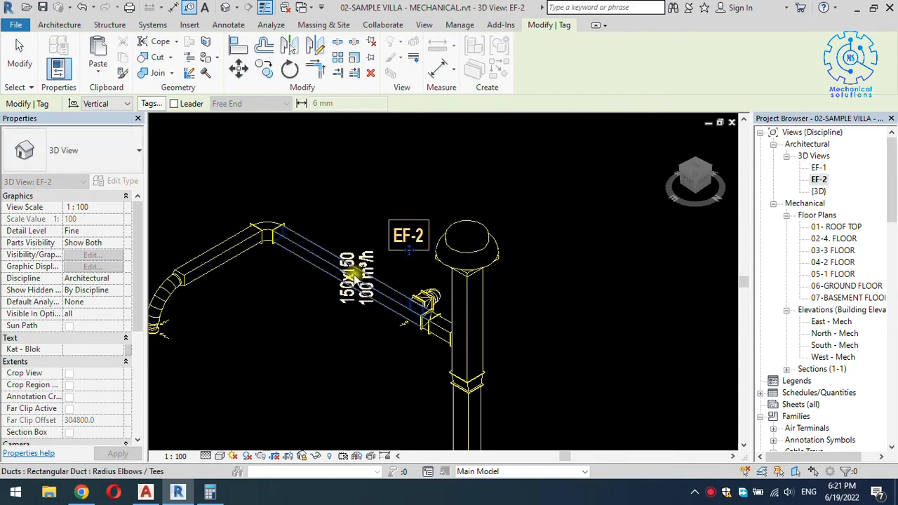
Tag the longer duct of the uppermost EF-2 branch and turn the tag to horizontal orientation
click(342, 280)
key(Escape)
key(space)
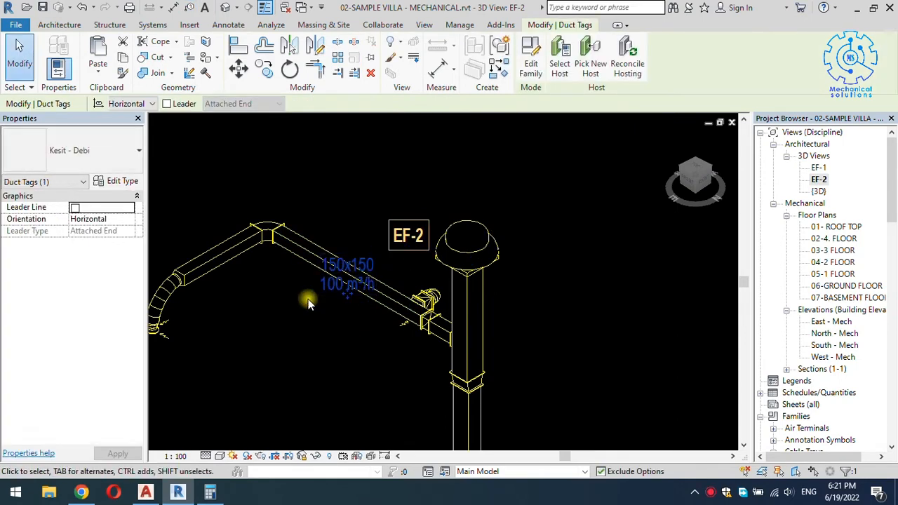
key(Escape)
Tag the shorter duct of the uppermost EF-2 branch with a horizontal size and airflow tag
key(t)
key(g)
click(229, 273)
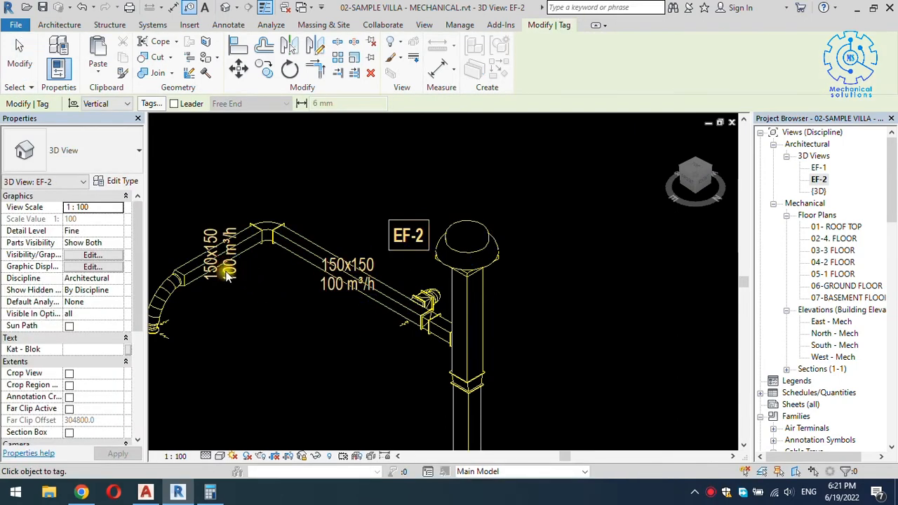
key(Escape)
key(Escape)
click(232, 278)
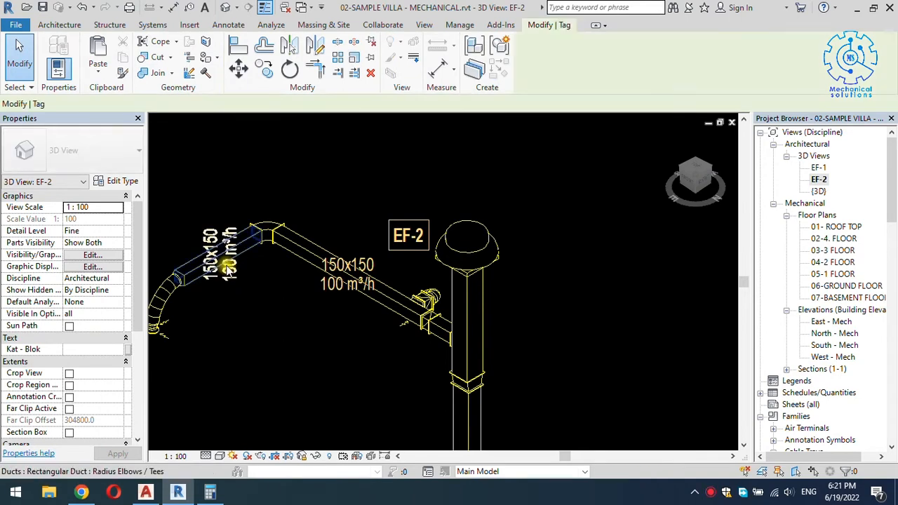
key(space)
click(225, 265)
Tag the EF-2 riser duct segments from the fan down to the lowest level with vertical tags
scroll(369, 306, down, 3)
key(space)
click(422, 310)
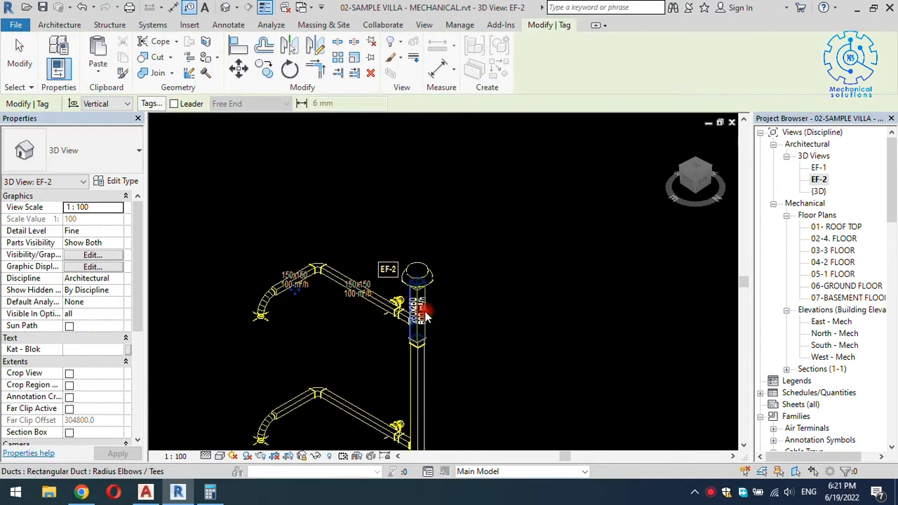
click(418, 389)
middle_drag(427, 407, 421, 251)
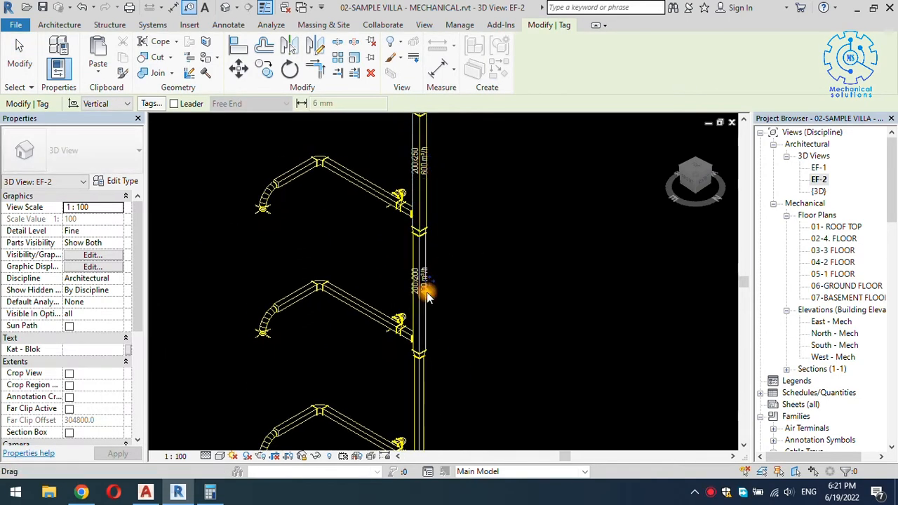
click(423, 400)
Tag both branch ducts on each of the two lowest EF-2 levels with horizontal tags
middle_drag(401, 362, 411, 255)
key(space)
click(391, 338)
click(314, 332)
click(384, 213)
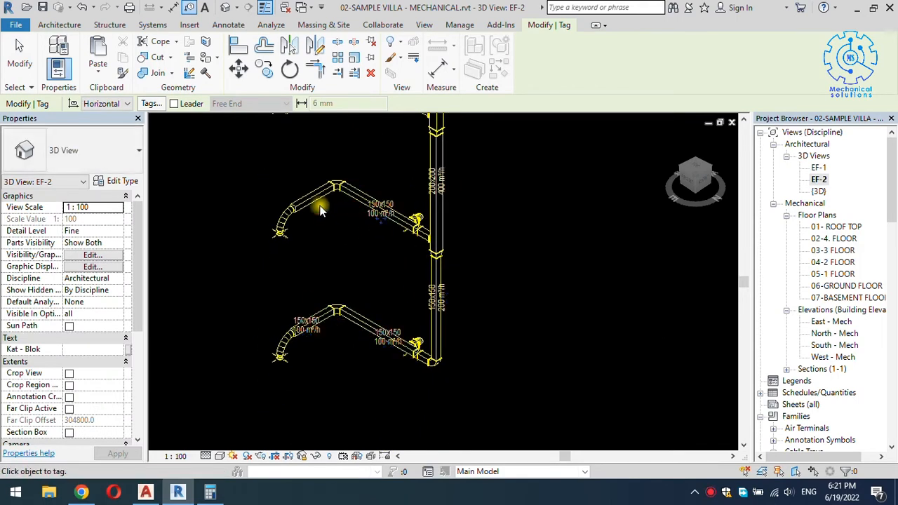
click(313, 200)
Tag both ducts of the remaining untagged EF-2 branch, just below the uppermost one, with horizontal tags
middle_drag(373, 169, 362, 377)
click(365, 293)
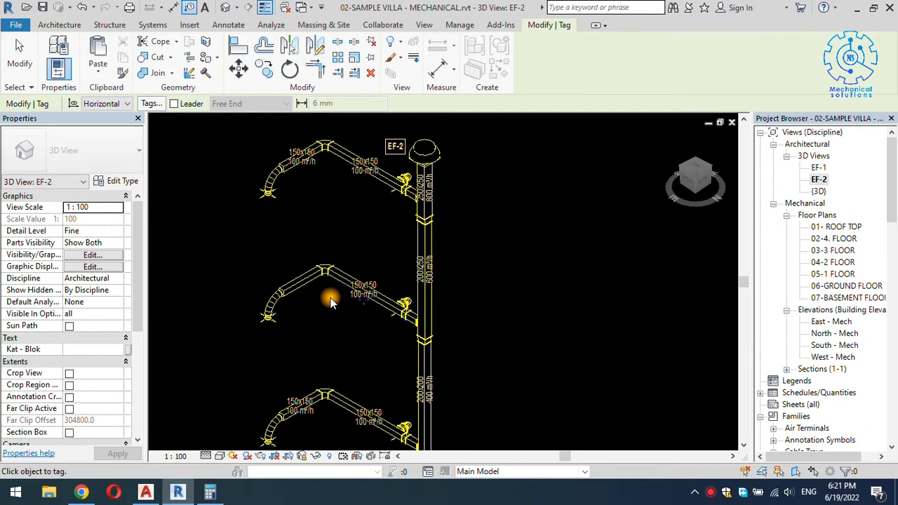
click(306, 283)
key(Escape)
scroll(386, 243, down, 5)
middle_drag(405, 262, 453, 263)
scroll(453, 266, up, 2)
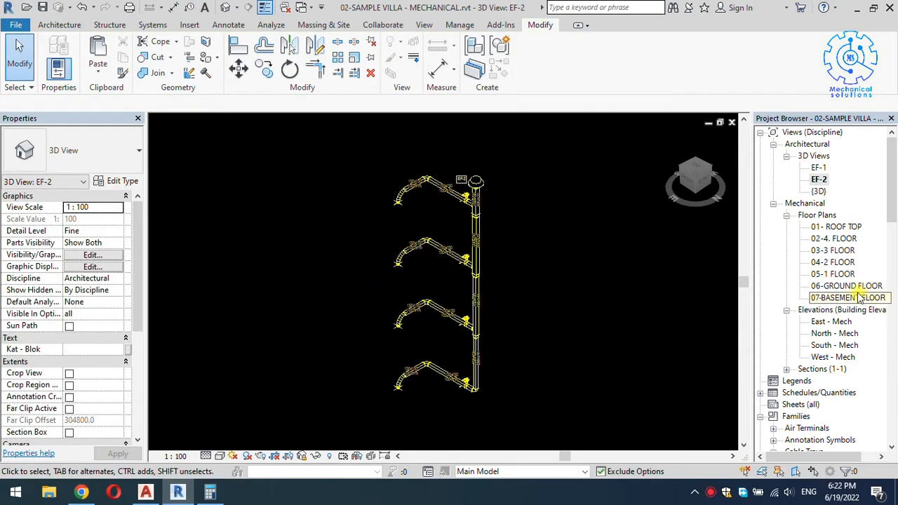
Open the 05-1 FLOOR plan and examine its overall layout and extents
double_click(831, 274)
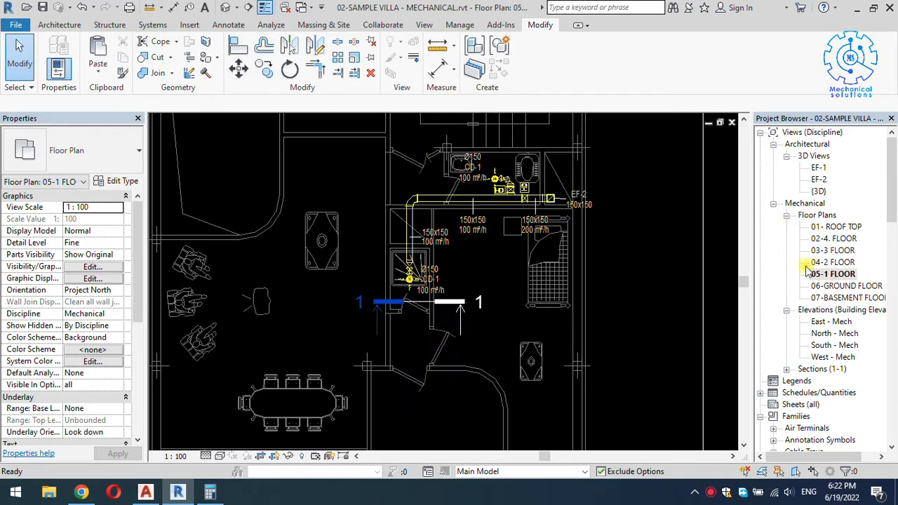
scroll(460, 232, down, 5)
middle_drag(460, 233, 438, 328)
scroll(516, 253, down, 2)
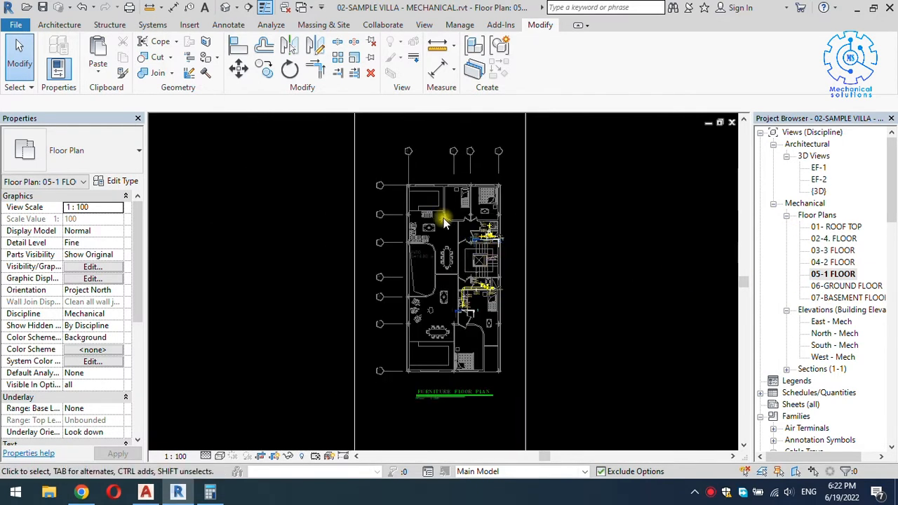
click(835, 226)
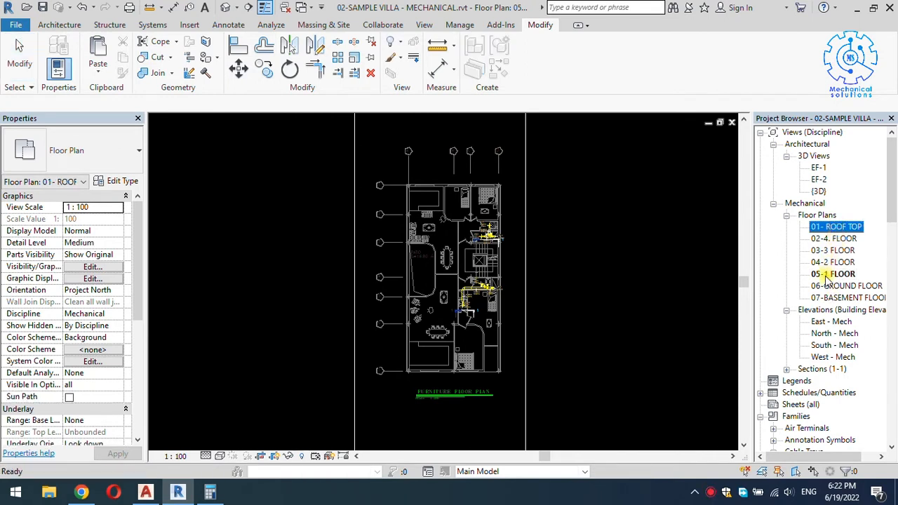
click(593, 313)
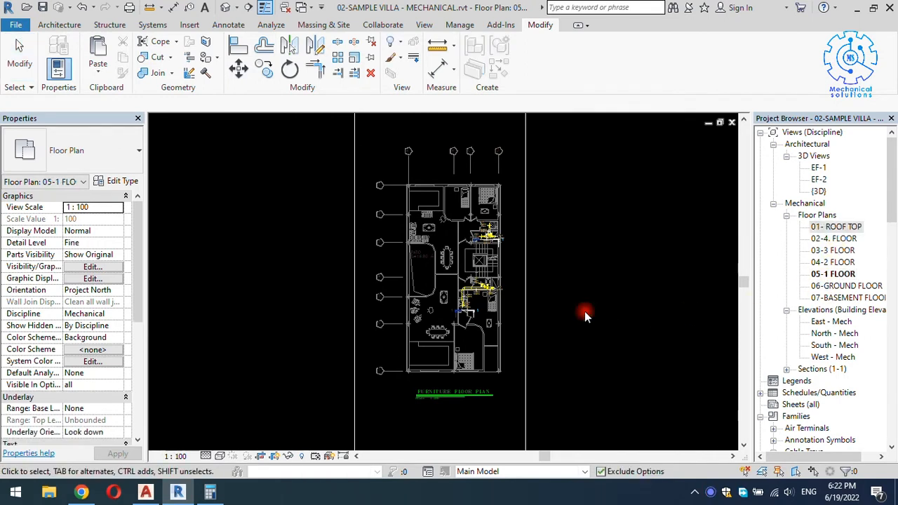
Create a new sheet with the titleblock set to None
scroll(788, 384, down, 1)
click(790, 371)
right_click(791, 370)
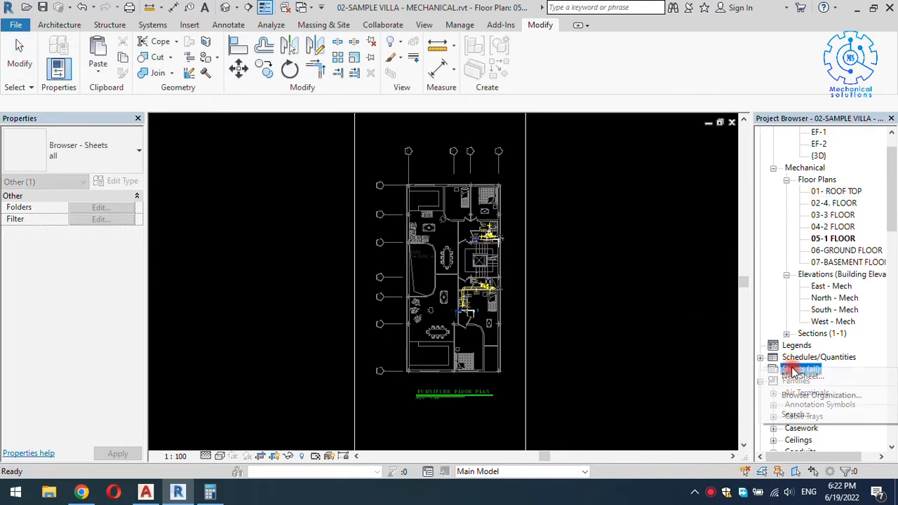
click(800, 376)
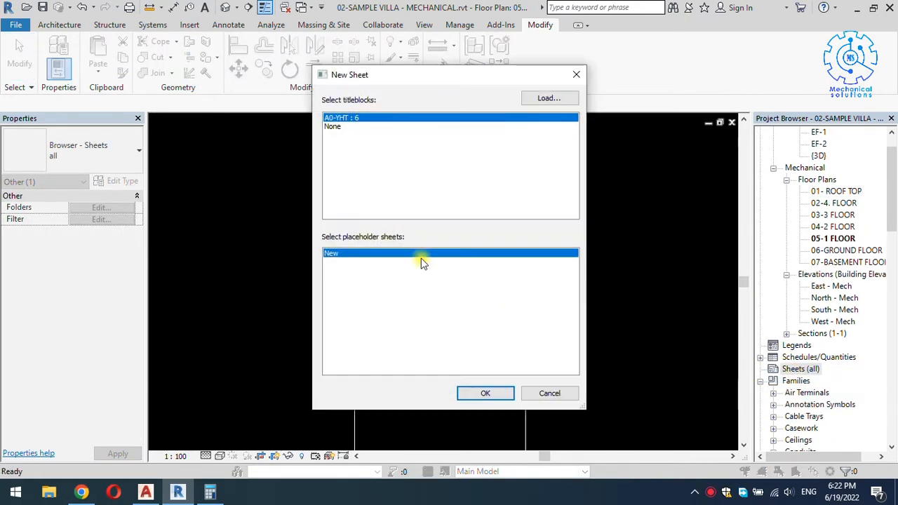
click(331, 127)
click(485, 392)
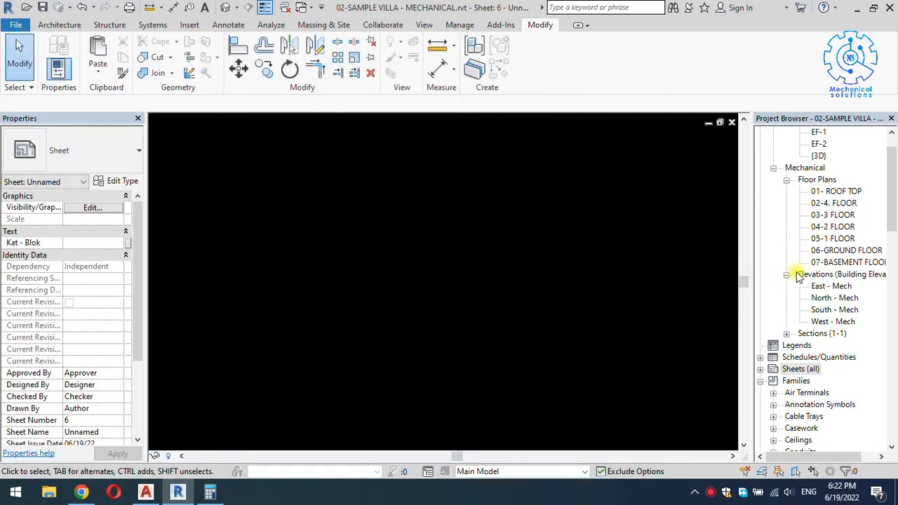
Place the 07-BASEMENT FLOOR and 06-GROUND FLOOR plans side by side on the empty sheet
click(838, 263)
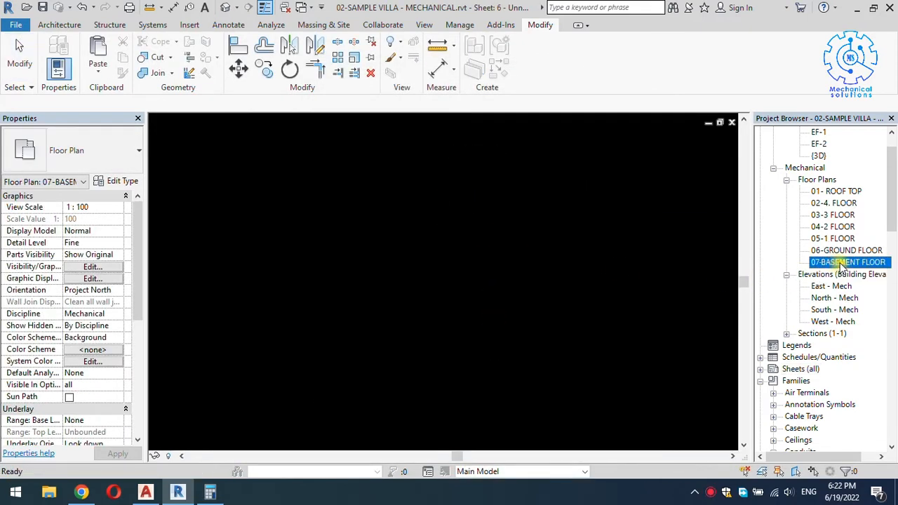
drag(458, 224, 253, 239)
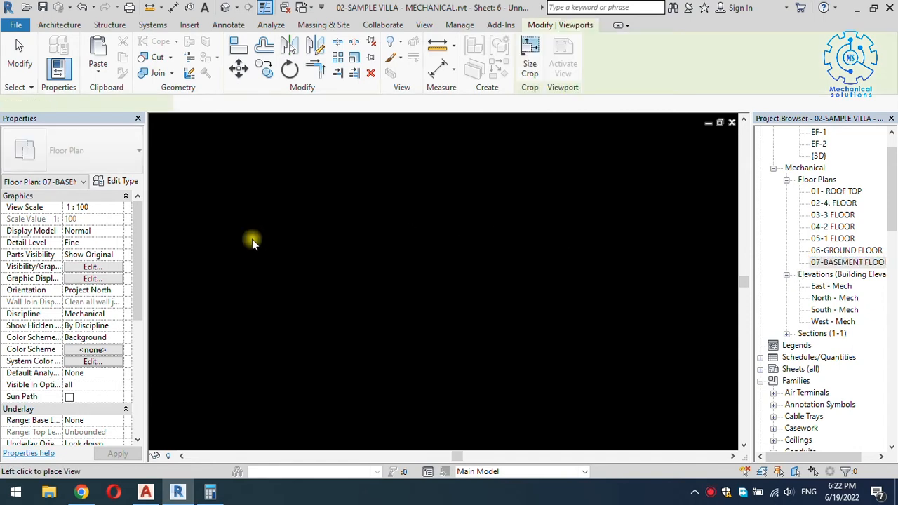
click(265, 264)
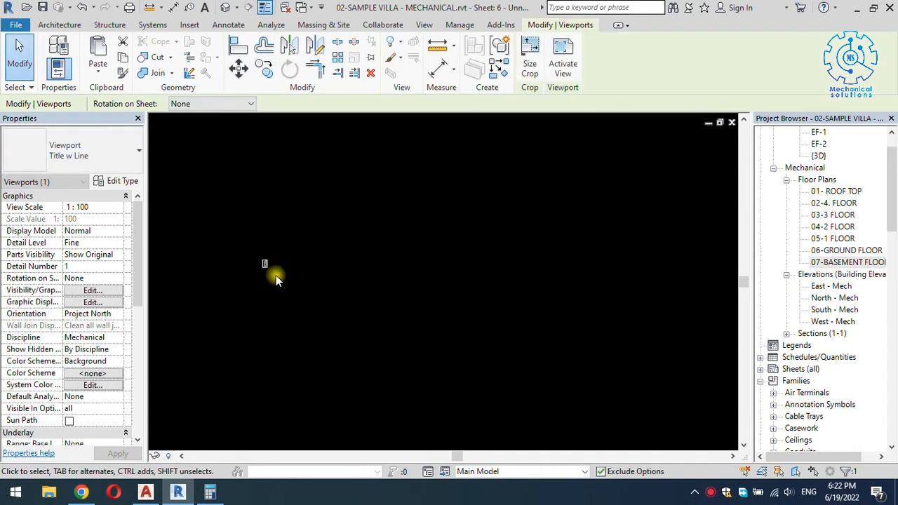
click(835, 250)
drag(407, 238, 378, 247)
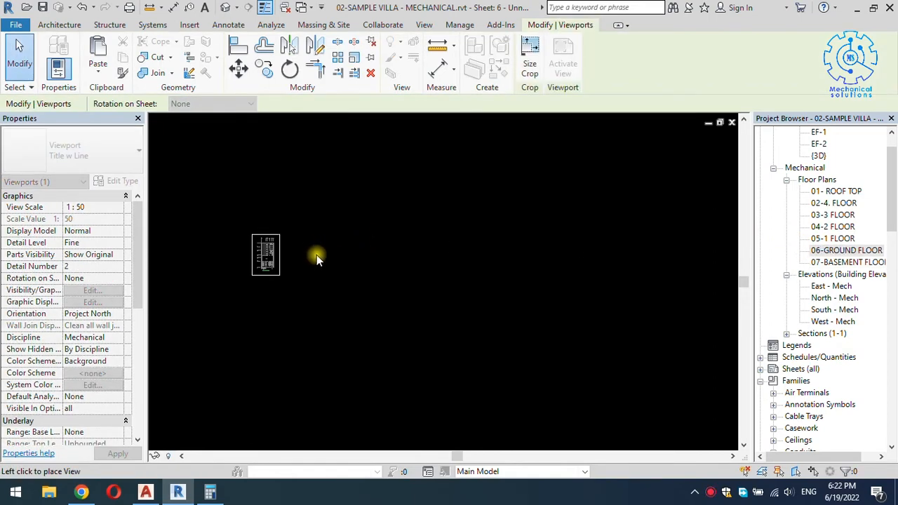
click(316, 254)
click(457, 266)
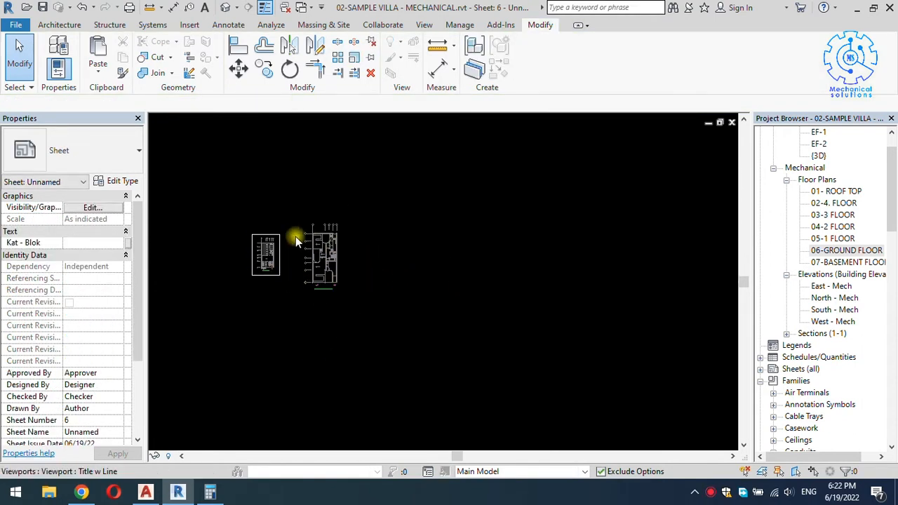
drag(398, 193, 212, 318)
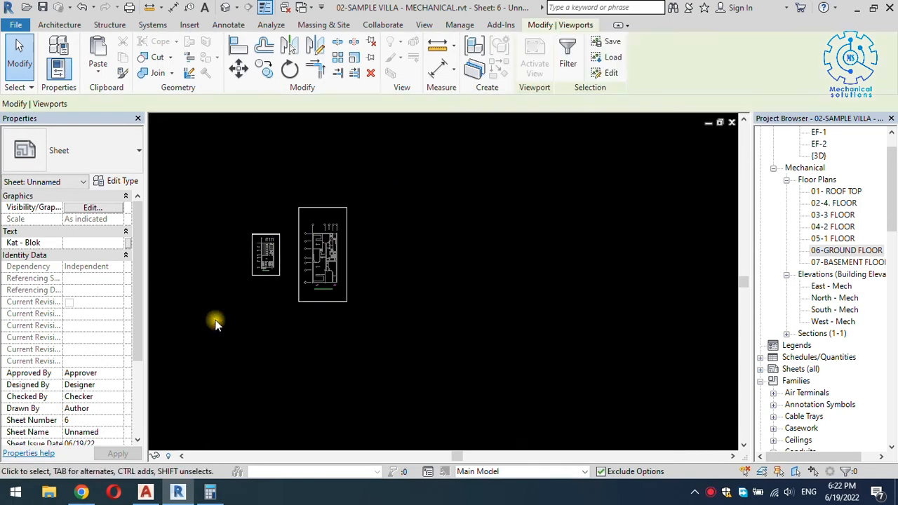
click(565, 317)
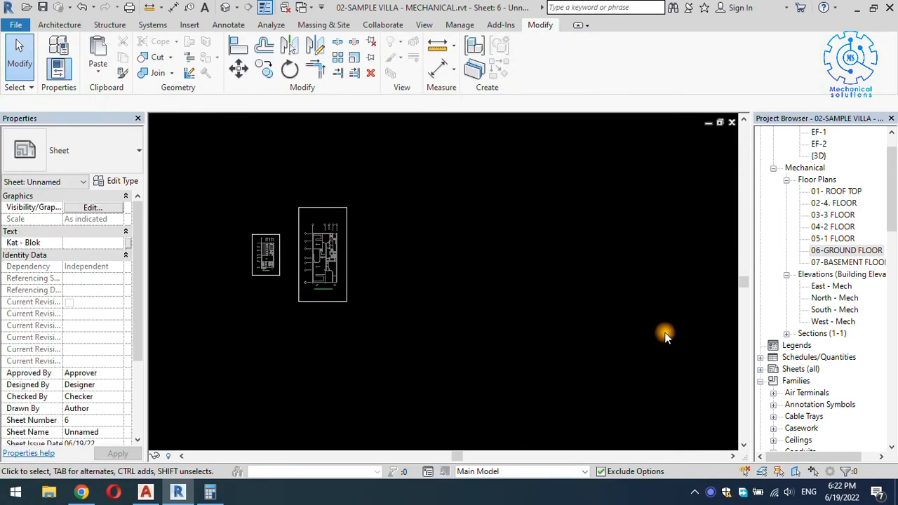
Compare the basement and ground floor plan scales, set 06-GROUND FLOOR to 1:100, and open 05-1 FLOOR to check its scale
double_click(841, 261)
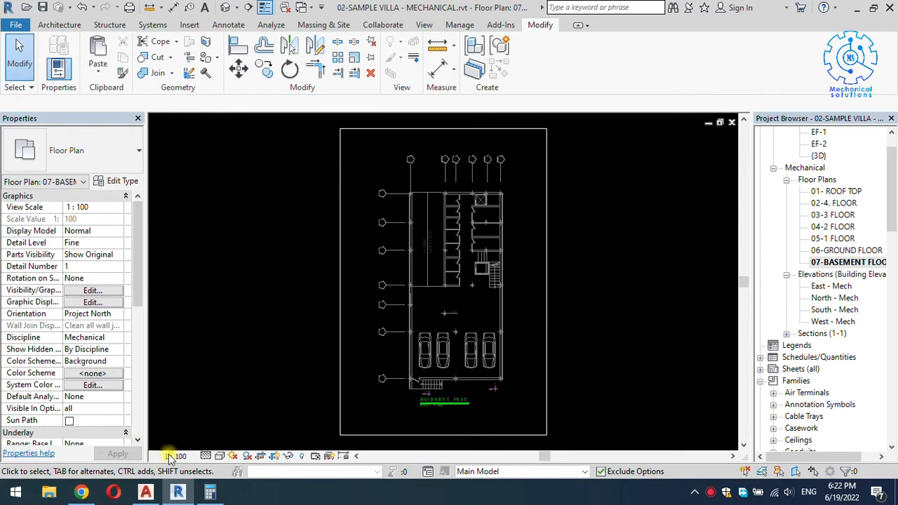
double_click(834, 251)
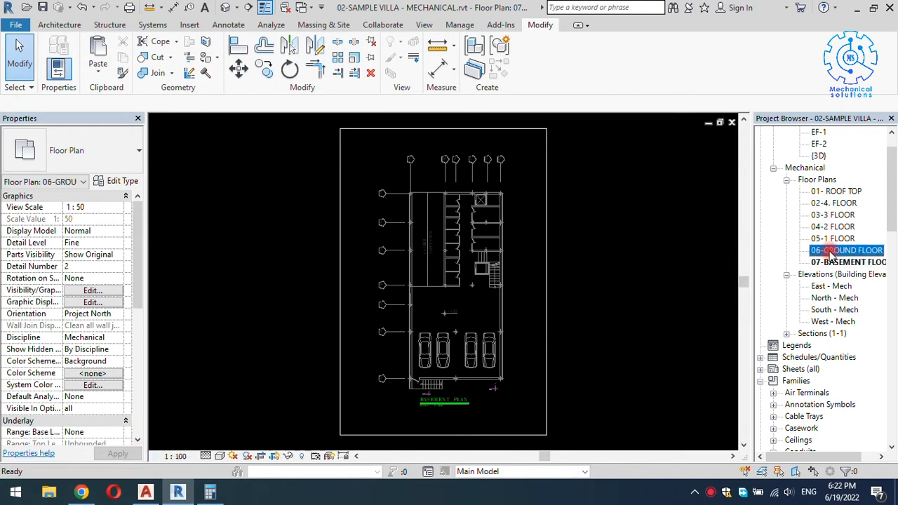
click(181, 456)
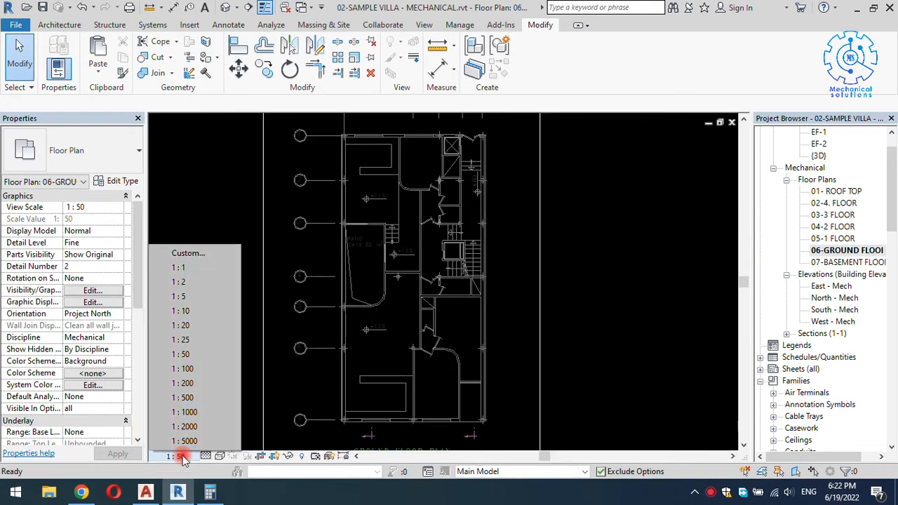
click(184, 368)
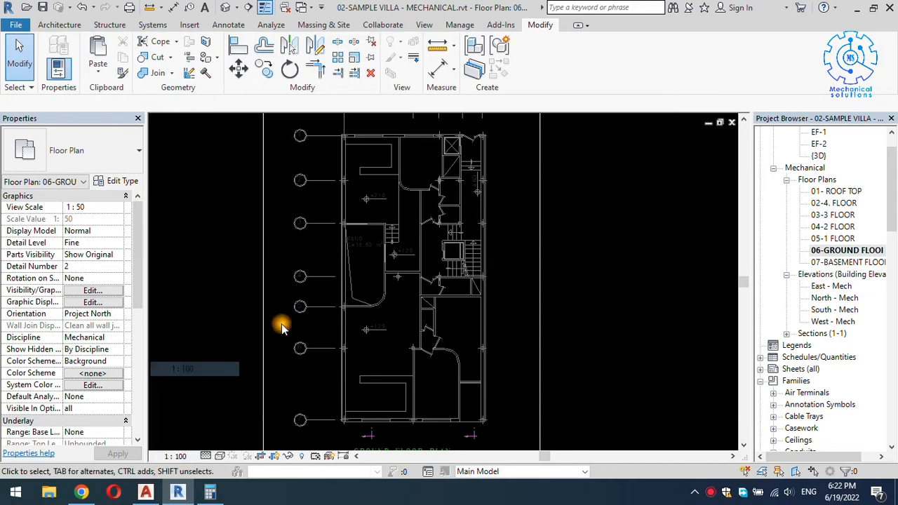
click(878, 253)
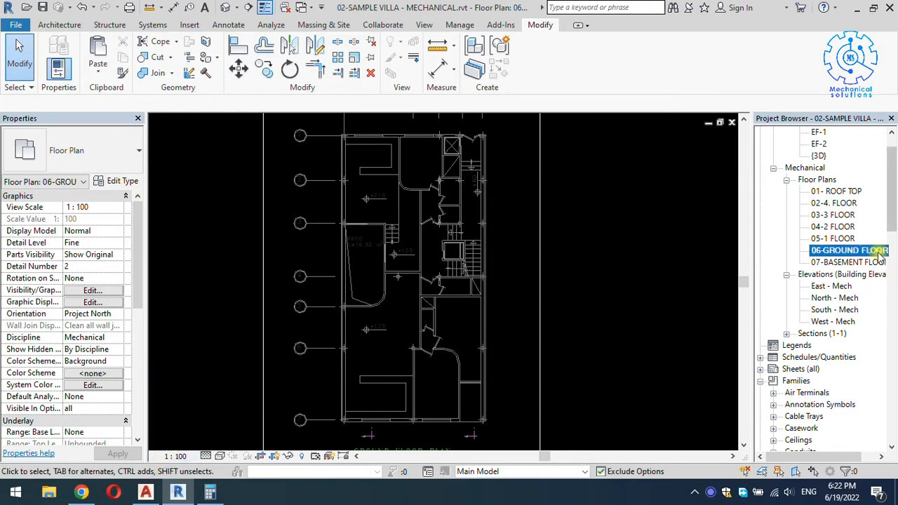
double_click(838, 238)
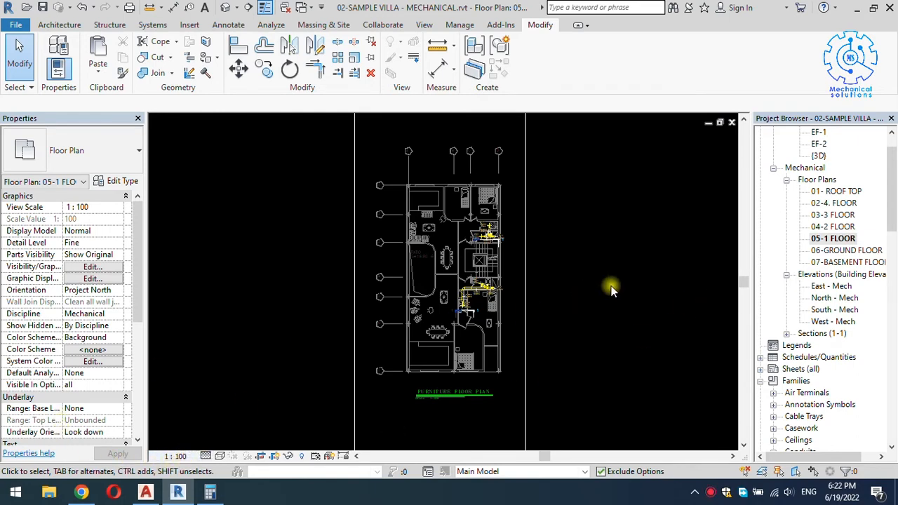
Reopen sheet 6 - Unnamed and reposition the ground floor viewport in line beside the basement viewport
scroll(786, 371, down, 8)
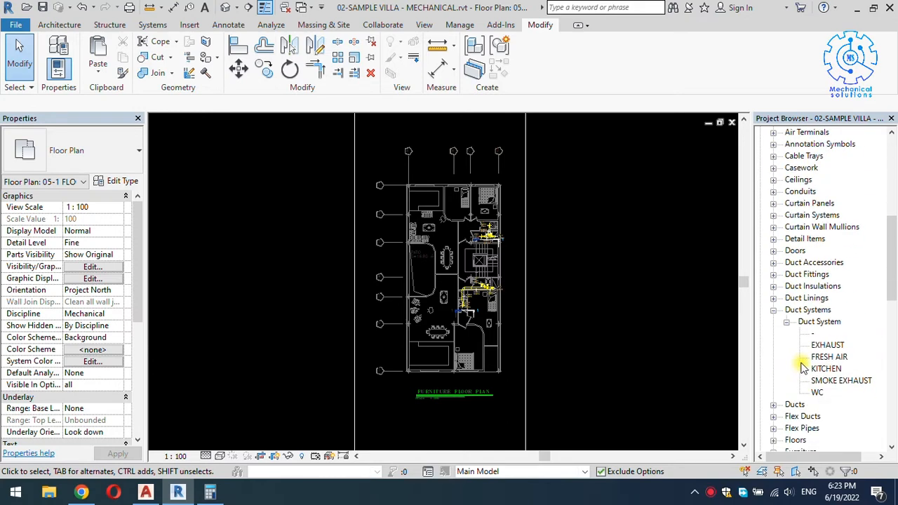
scroll(810, 308, up, 1)
scroll(811, 302, up, 5)
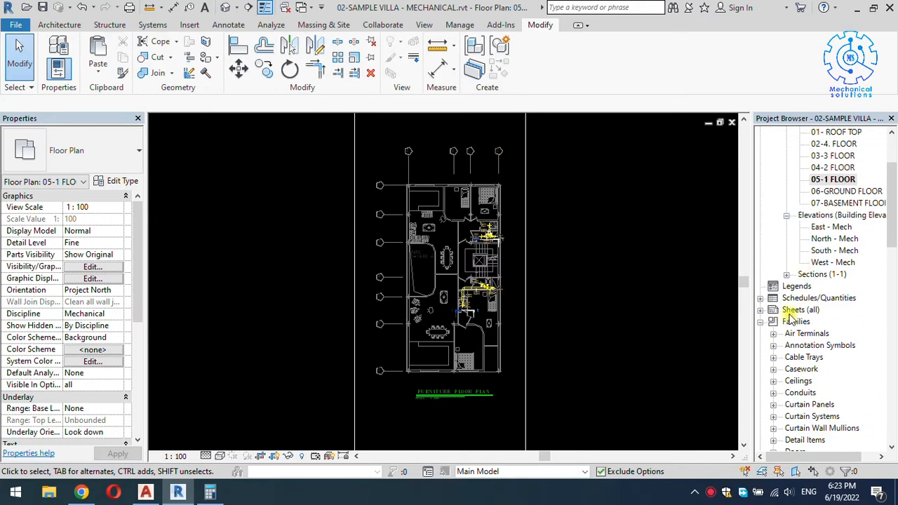
double_click(772, 310)
double_click(807, 321)
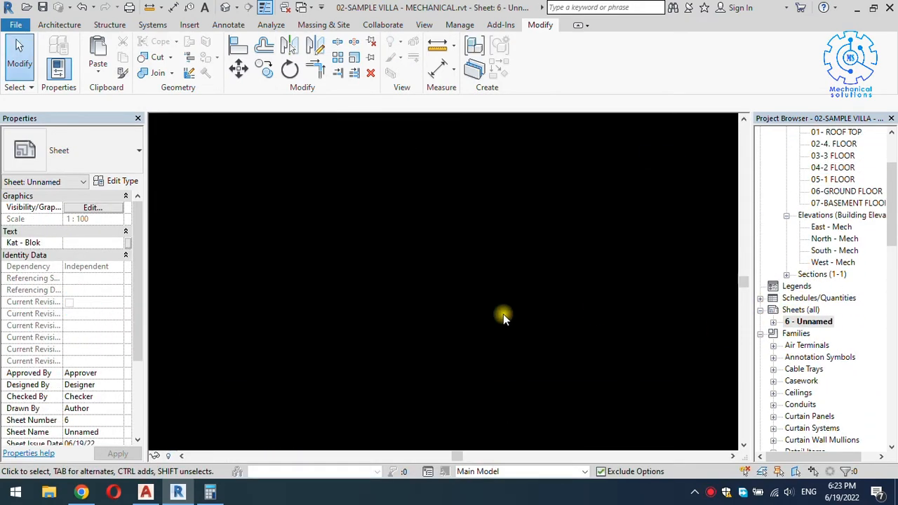
scroll(307, 274, up, 4)
click(315, 278)
drag(344, 291, 348, 232)
click(367, 254)
scroll(730, 281, down, 2)
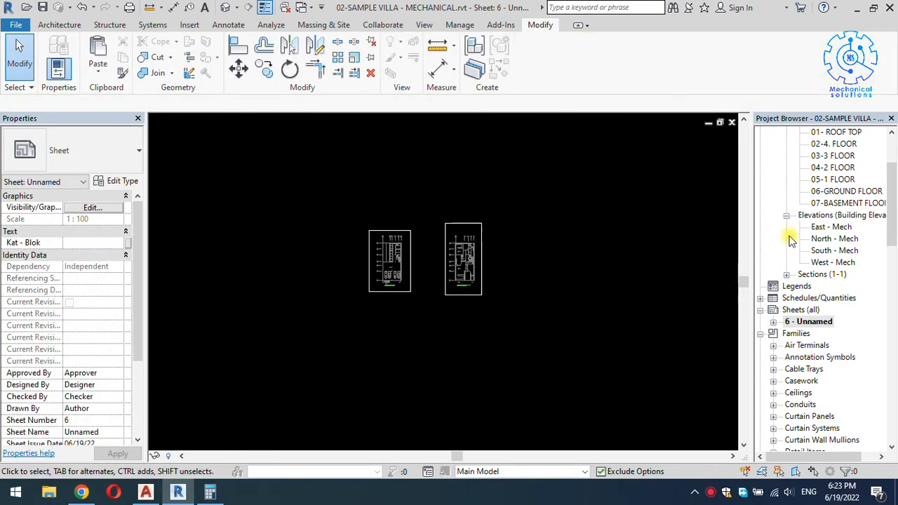
Place the 05-1 FLOOR and 04-2 FLOOR plans on the sheet, continuing the row beyond the ground floor plan
click(831, 180)
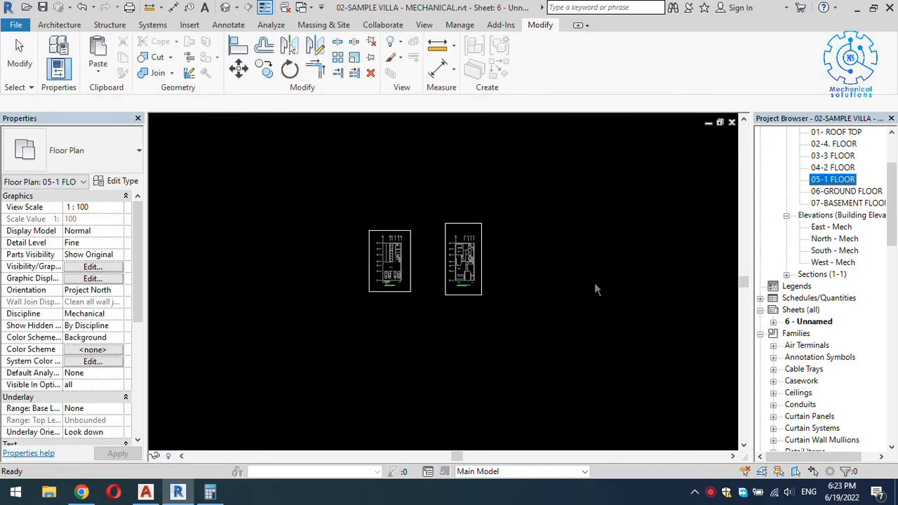
click(537, 260)
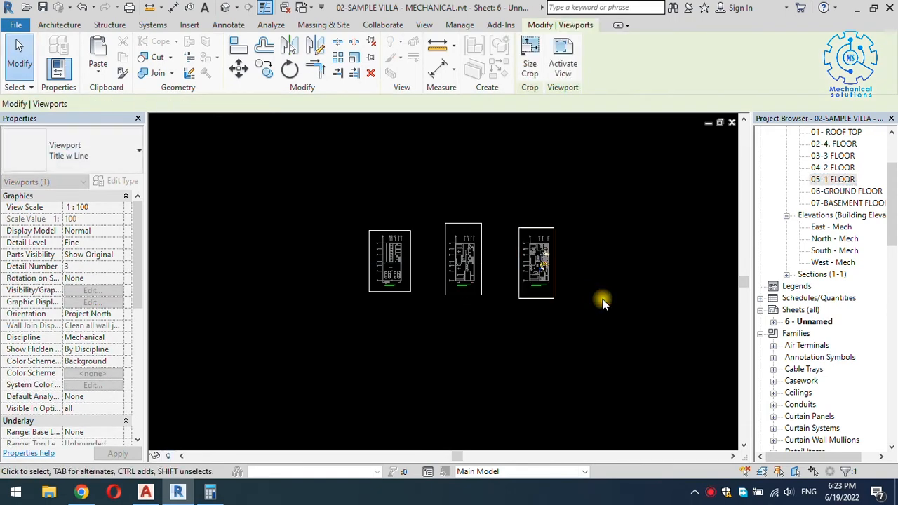
click(845, 168)
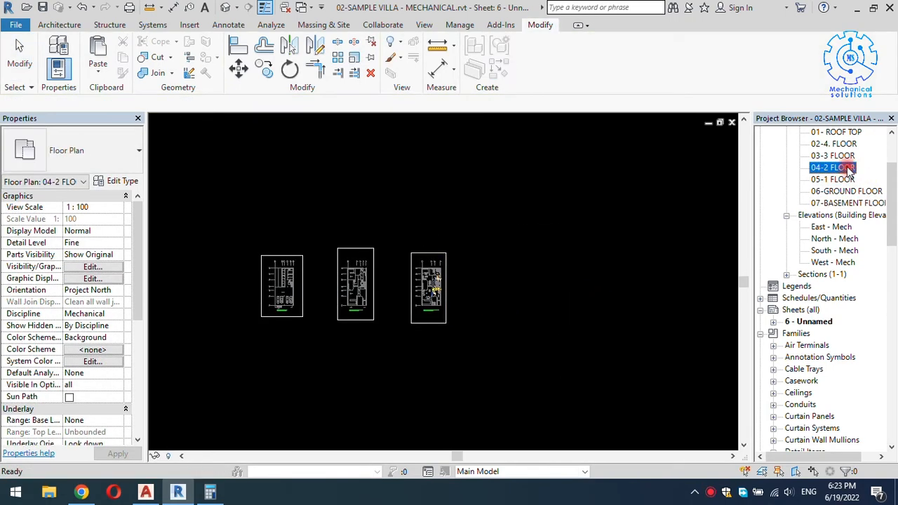
click(491, 287)
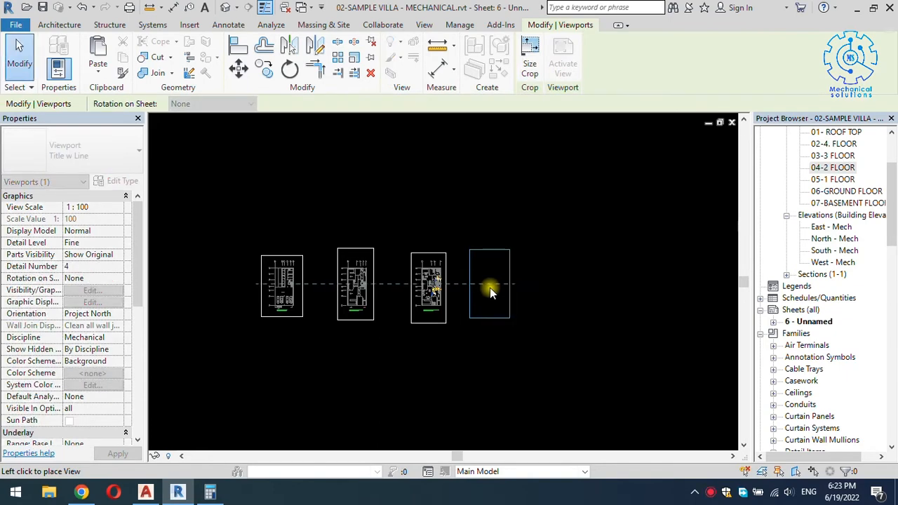
middle_drag(544, 305, 413, 336)
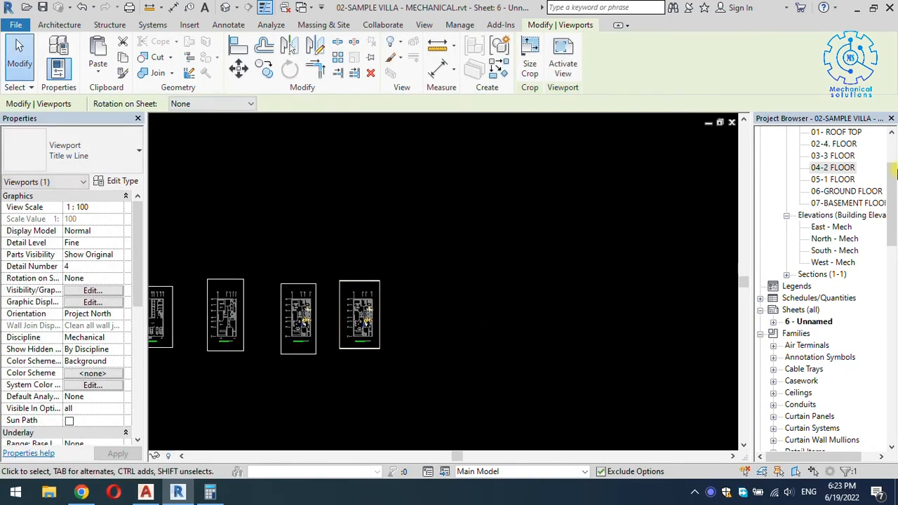
Complete the row on the sheet by placing the 03-3 FLOOR, 02-4. FLOOR and 01- ROOF TOP plans in line
click(848, 155)
scroll(837, 219, up, 2)
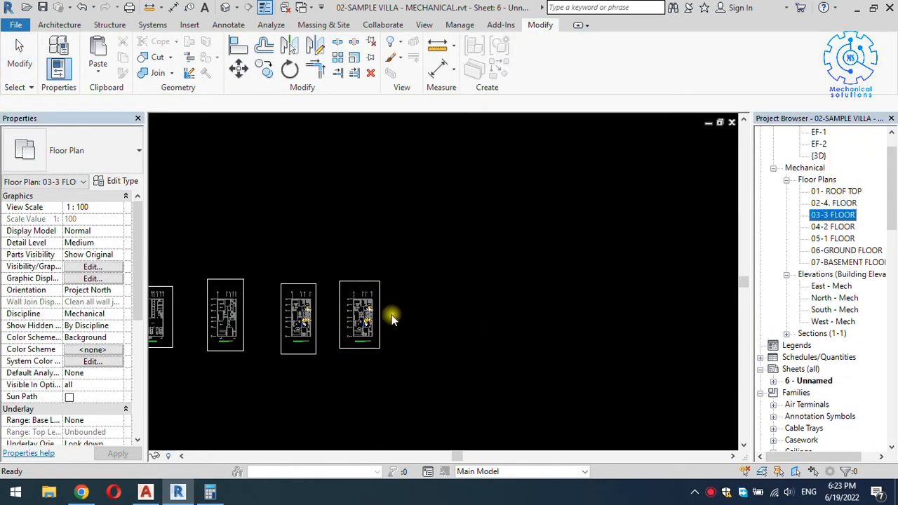
click(422, 310)
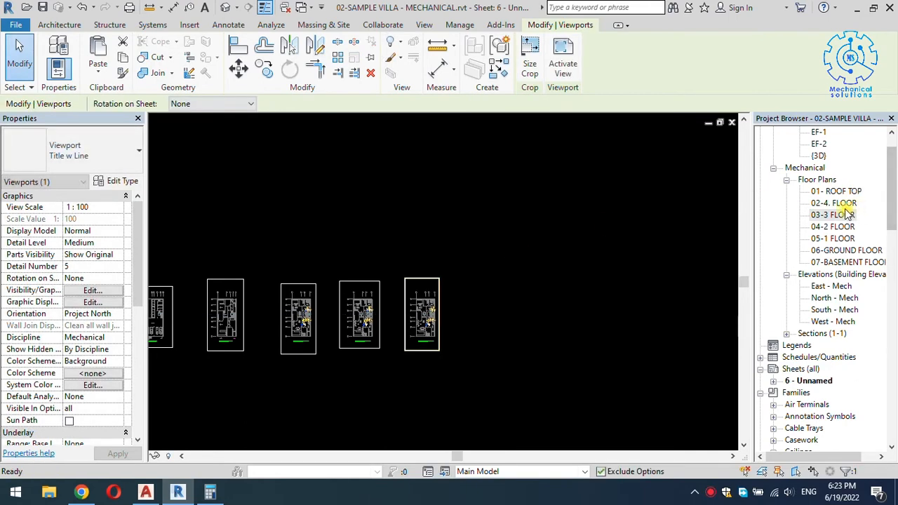
click(843, 204)
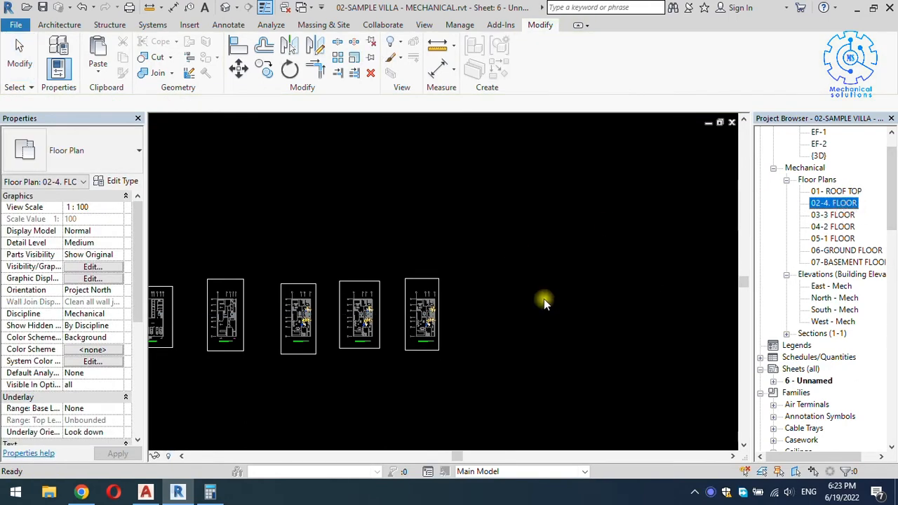
click(493, 321)
click(835, 191)
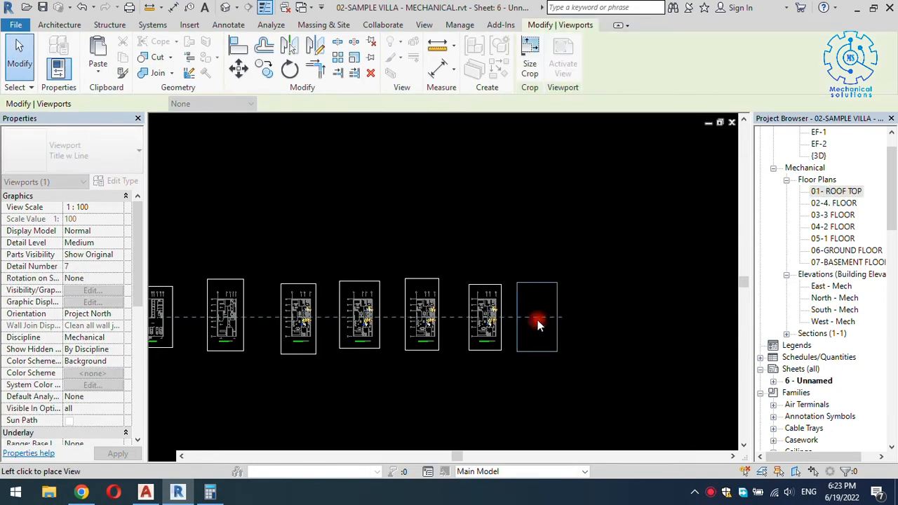
click(537, 320)
Examine the placed floor plans on the sheet, checking the exhaust ducts and their tags up close
scroll(540, 288, down, 3)
scroll(510, 295, up, 2)
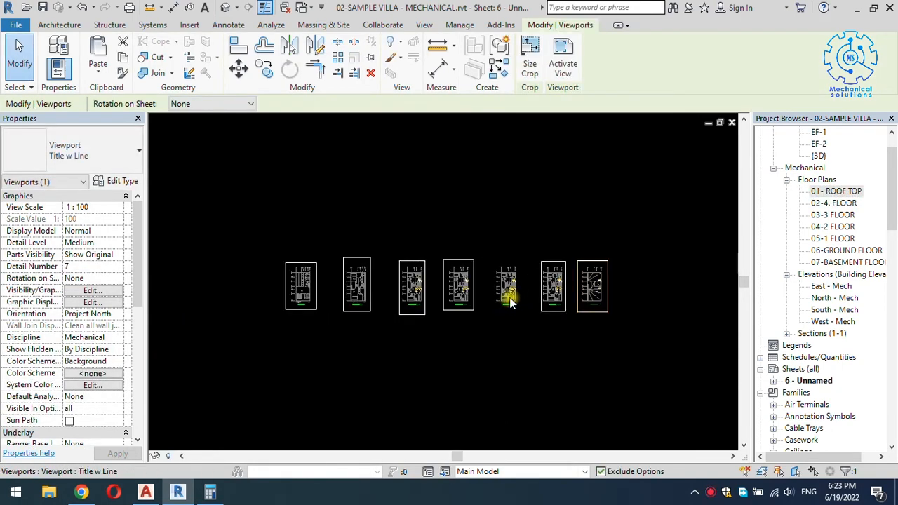
scroll(543, 316, up, 10)
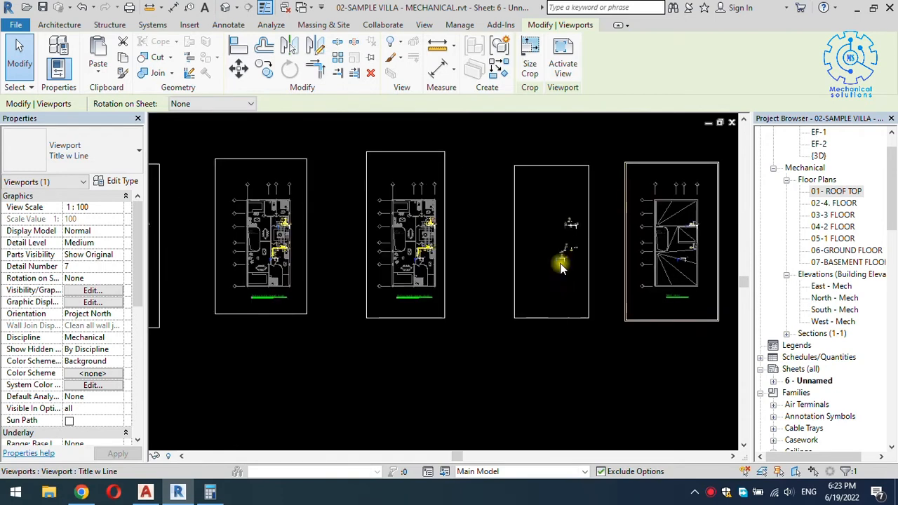
scroll(498, 338, up, 2)
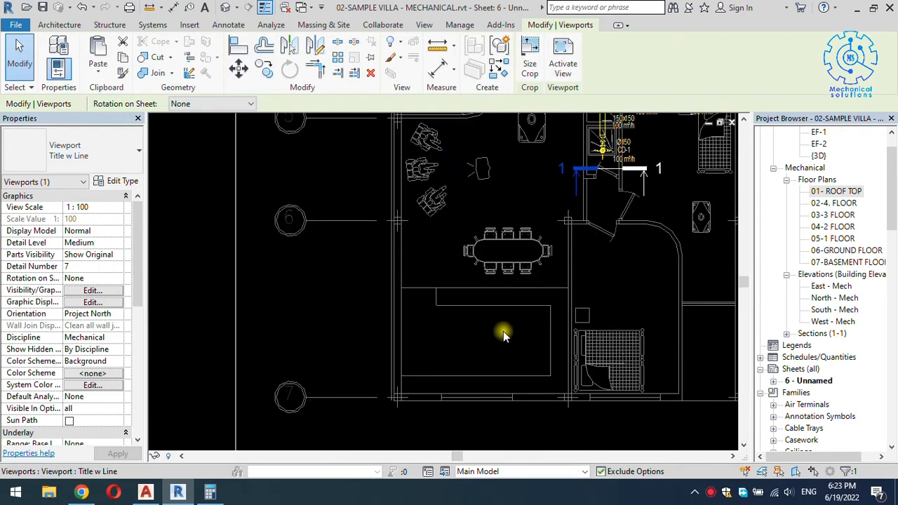
scroll(503, 242, down, 3)
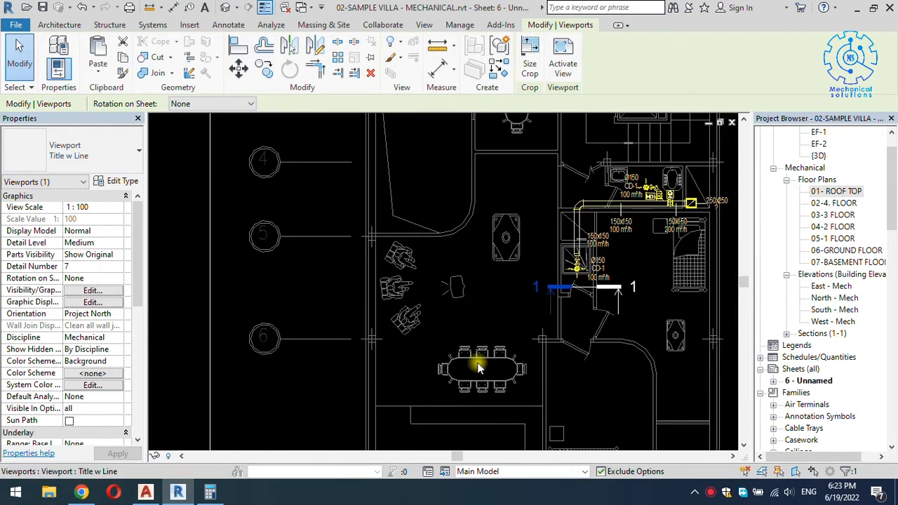
middle_drag(478, 329, 489, 360)
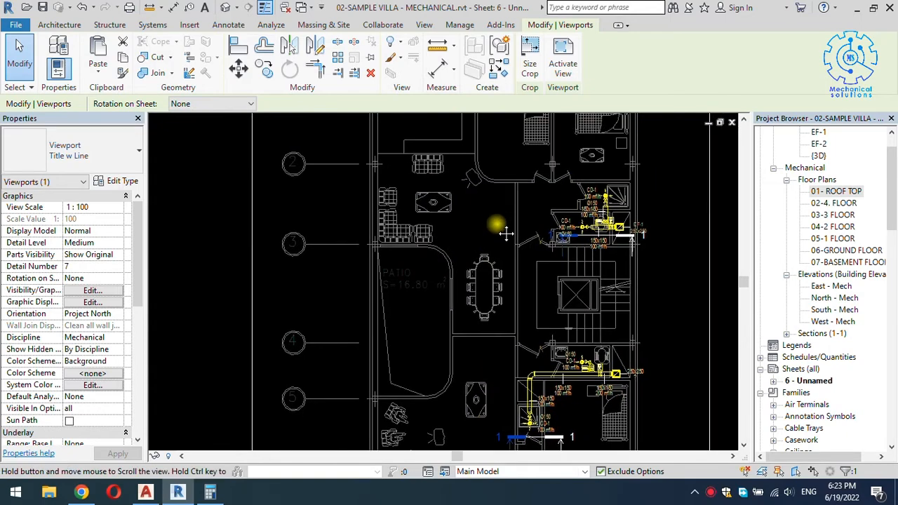
scroll(505, 226, down, 2)
scroll(491, 265, down, 1)
scroll(479, 353, down, 1)
middle_drag(478, 352, 526, 204)
scroll(531, 214, down, 4)
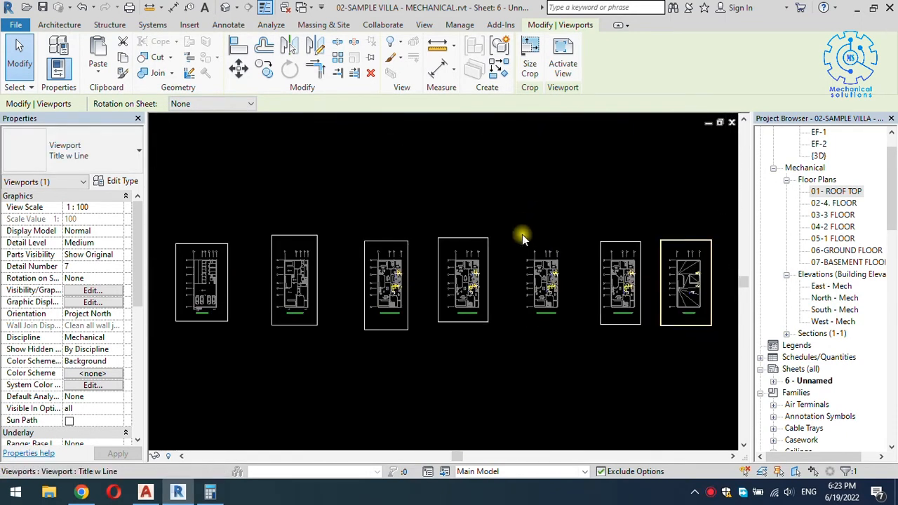
scroll(785, 175, up, 1)
Place the EF-1 3D view on the sheet beneath the row of floor plans, below the ground floor plan
click(817, 166)
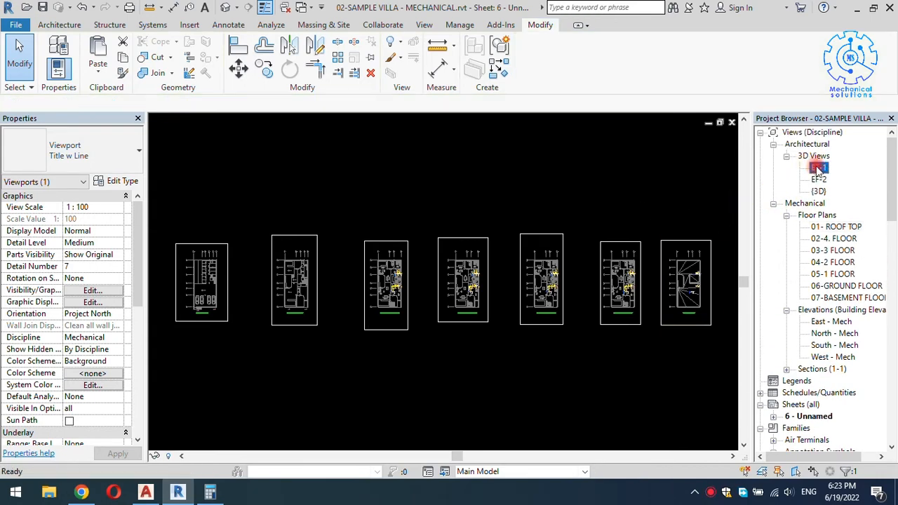
drag(287, 440, 287, 424)
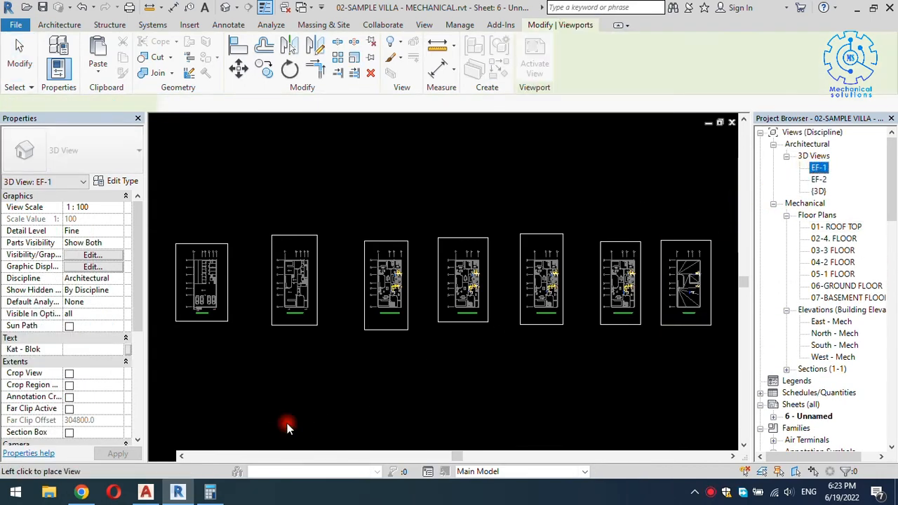
click(288, 424)
middle_drag(366, 360, 394, 280)
scroll(395, 281, up, 1)
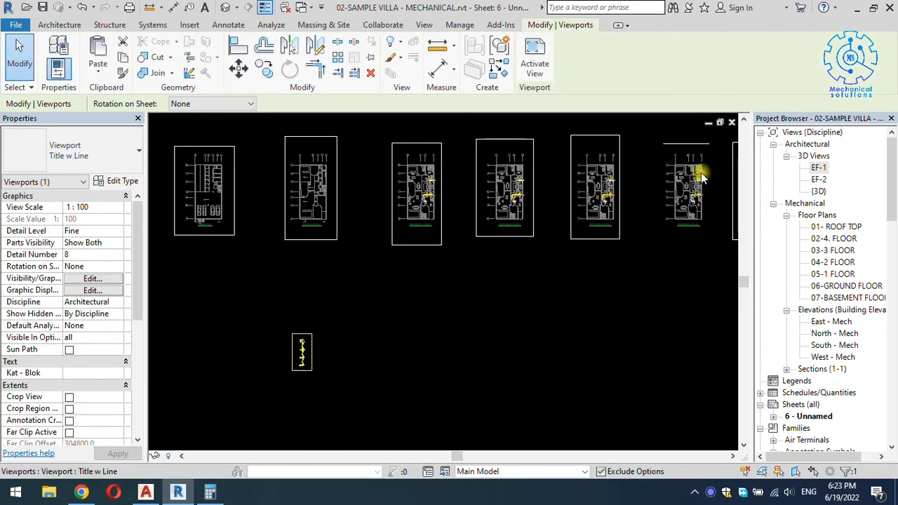
Place the EF-2 3D view on the sheet beneath the floor plans, beside the EF-1 view
click(813, 180)
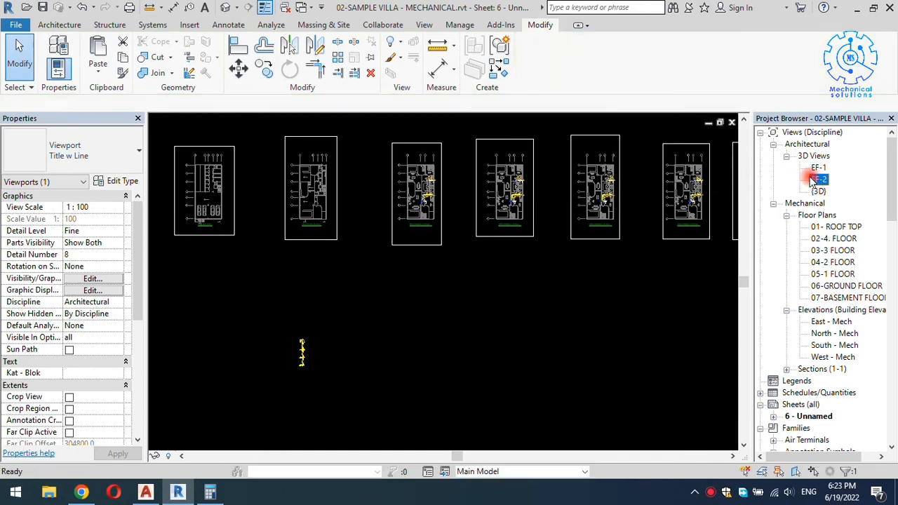
click(344, 354)
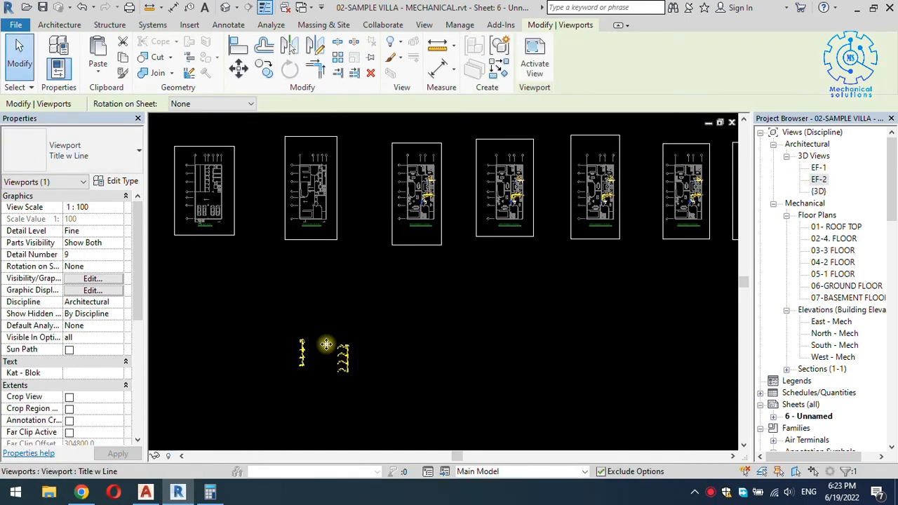
scroll(326, 343, up, 2)
scroll(444, 297, down, 2)
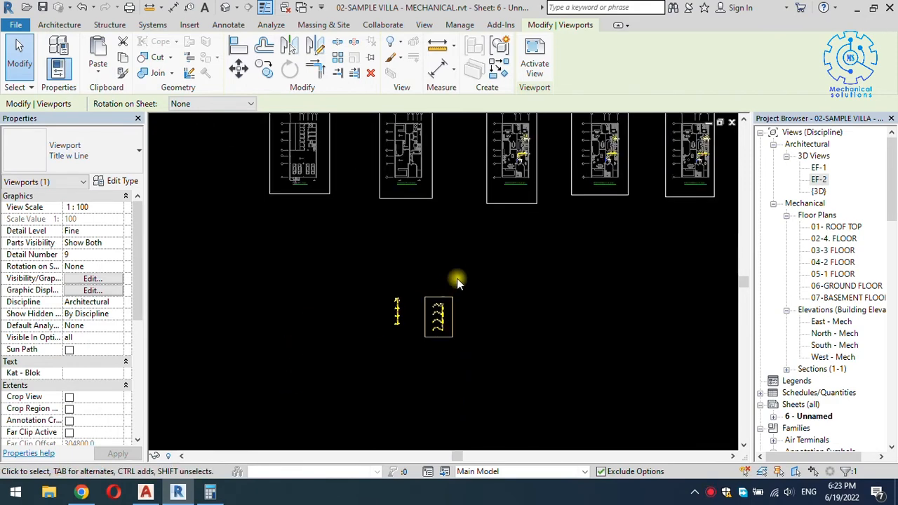
scroll(457, 282, down, 2)
middle_click(467, 260)
middle_drag(467, 260, 352, 313)
scroll(352, 312, up, 1)
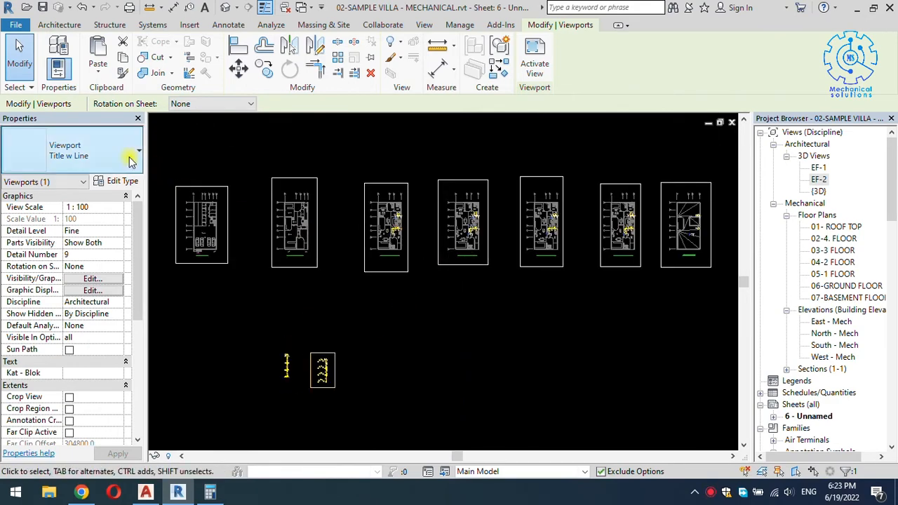
Export the current sheet to the desktop as an AutoCAD 2007 DWG file, using the HAVALANDIRMA KALEM export setup
click(15, 25)
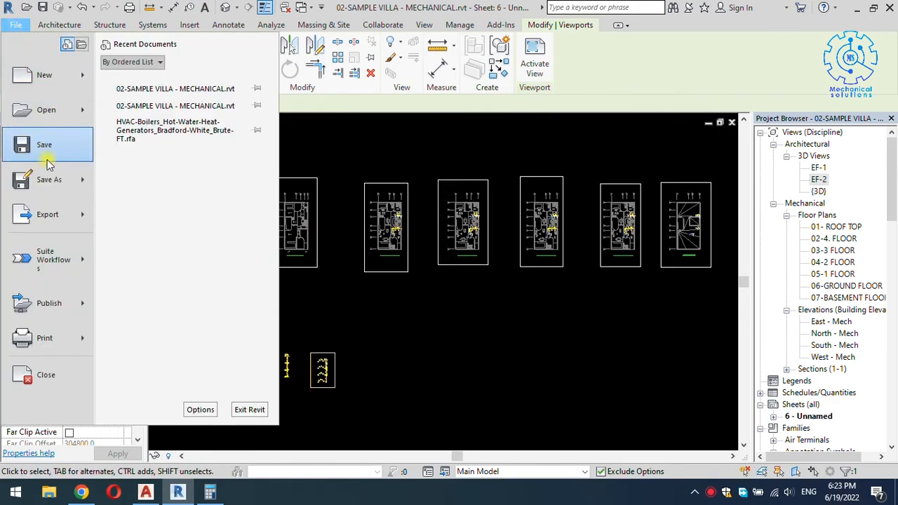
mouse_move(54, 207)
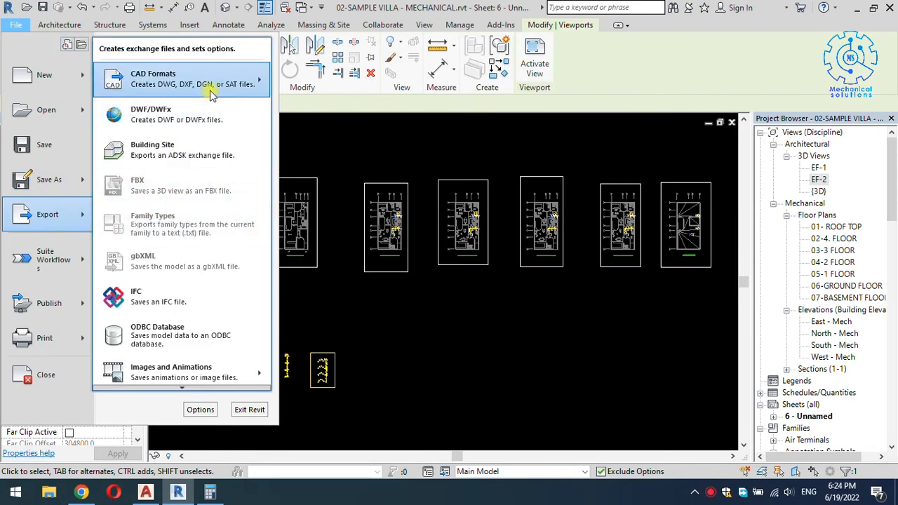
mouse_move(211, 93)
click(302, 74)
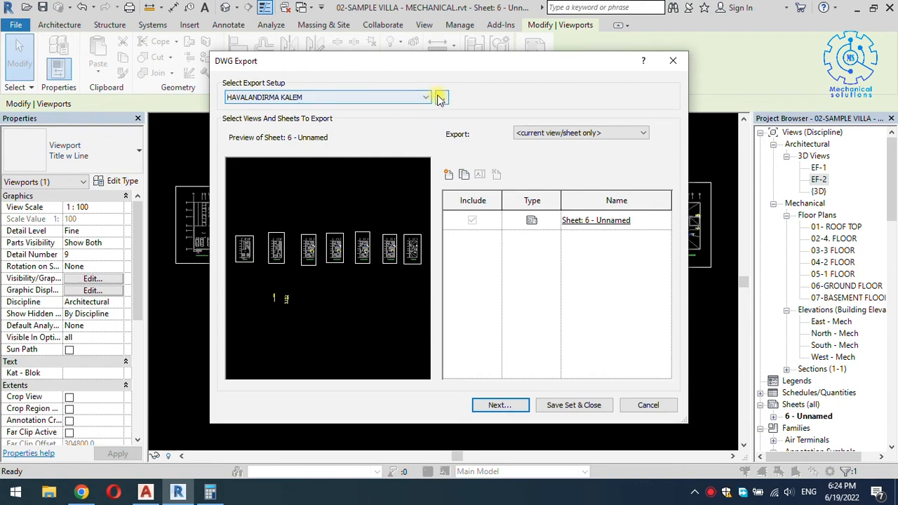
click(497, 406)
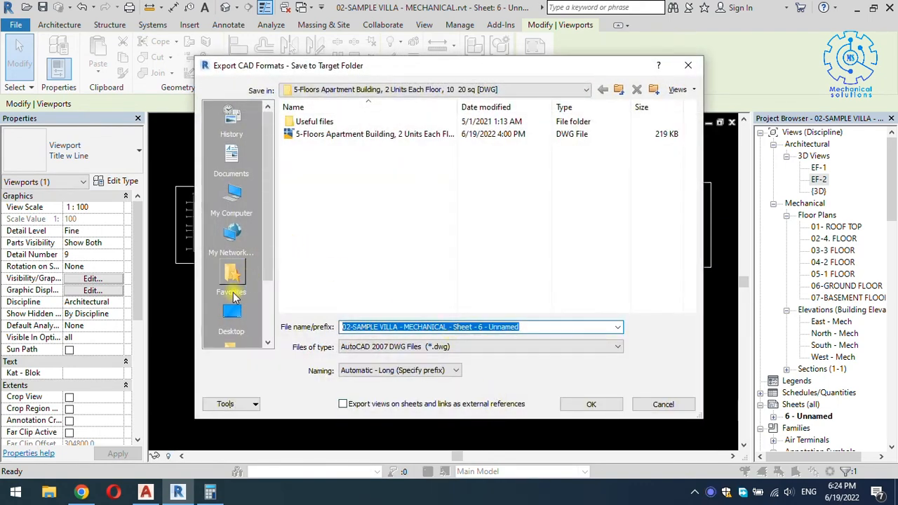
click(232, 314)
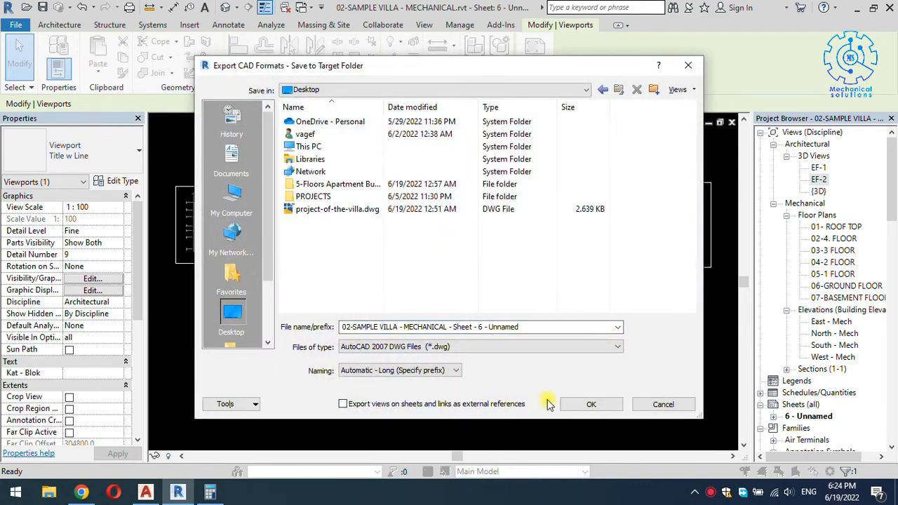
click(568, 403)
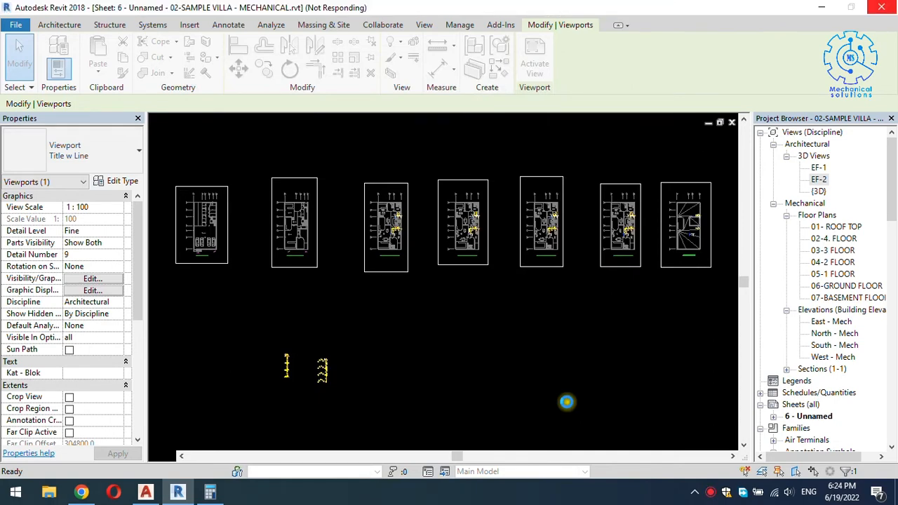
Minimise the Revit and AutoCAD windows, close the calculator and refresh the desktop
click(820, 6)
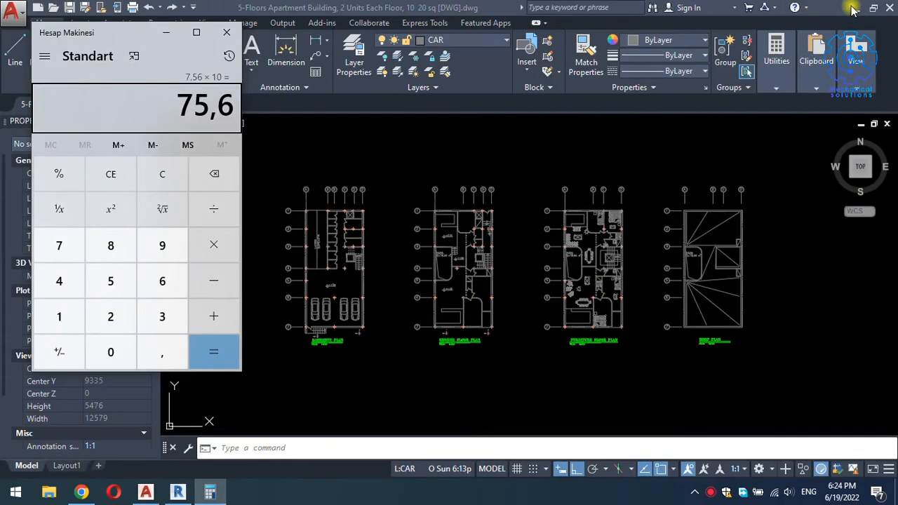
click(851, 8)
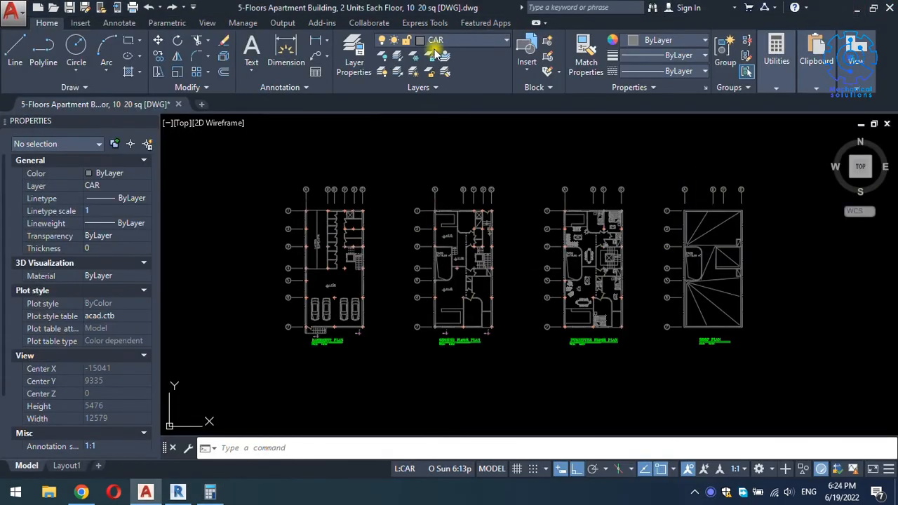
click(857, 8)
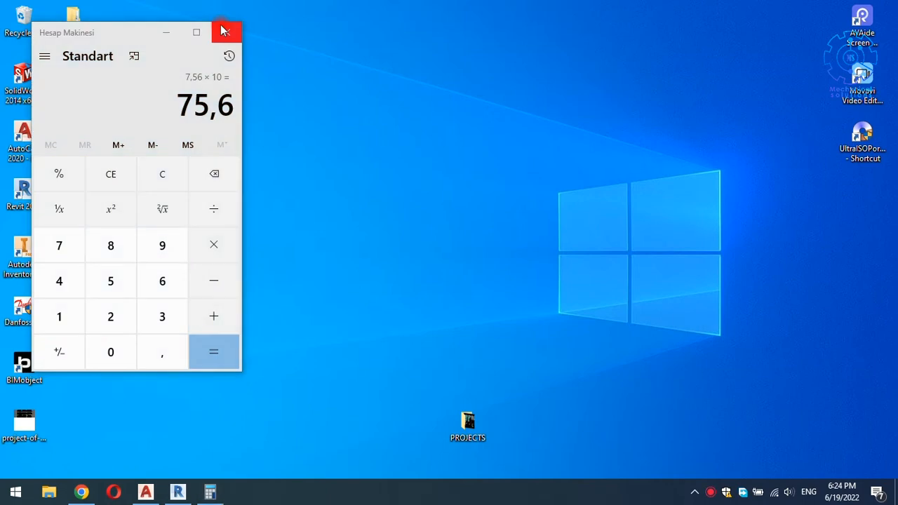
click(226, 31)
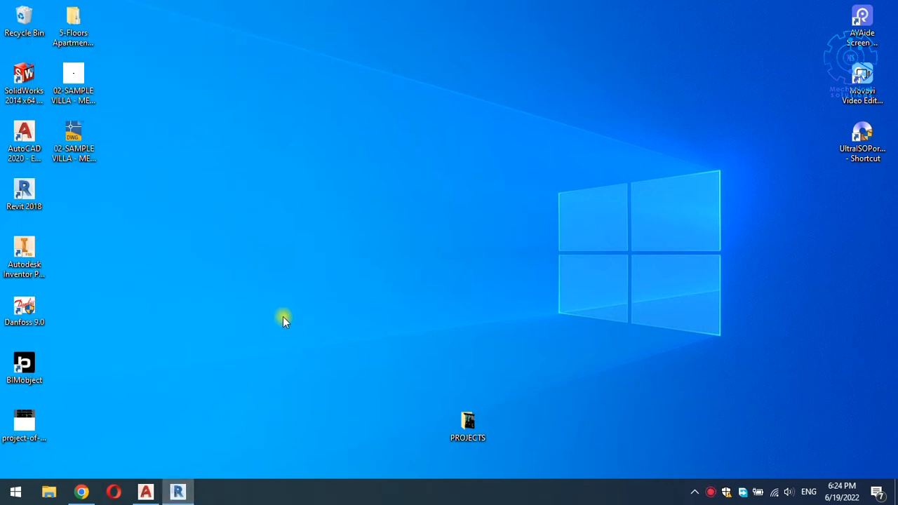
right_click(283, 141)
click(287, 154)
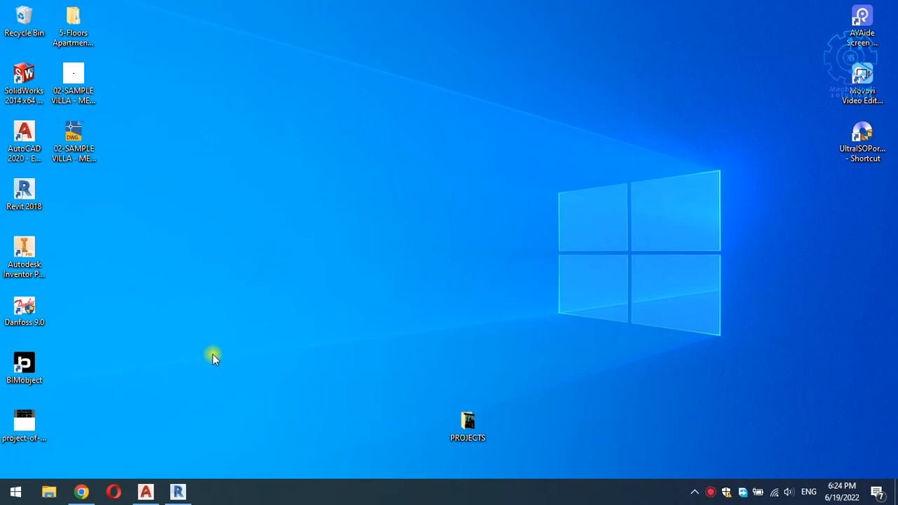
Try to open the exported drawing 02-SAMPLE VILLA - MECHANICAL - Sheet - 6 - Unnamed.dwg from the desktop
click(178, 491)
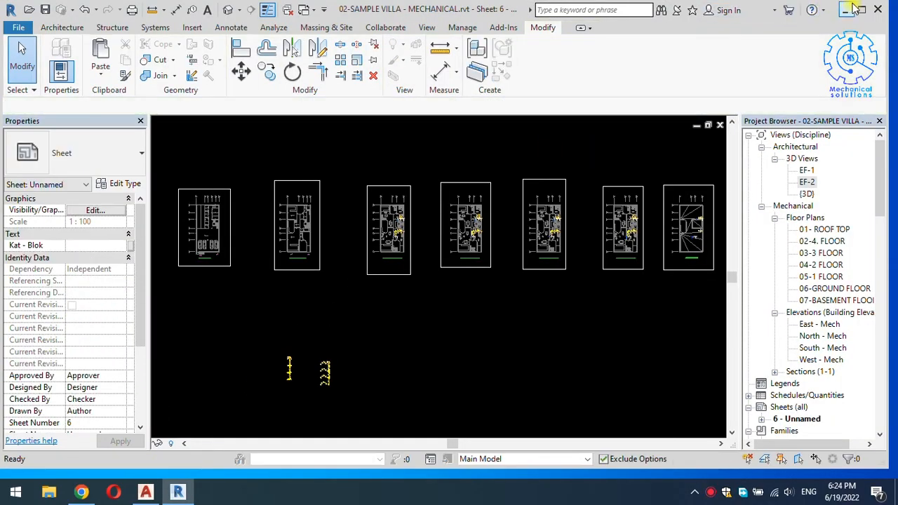
click(859, 10)
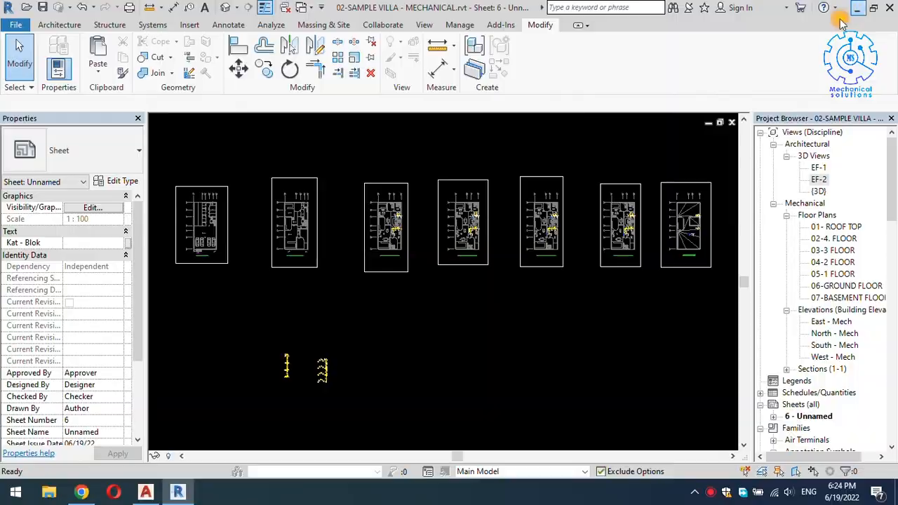
click(857, 8)
click(84, 144)
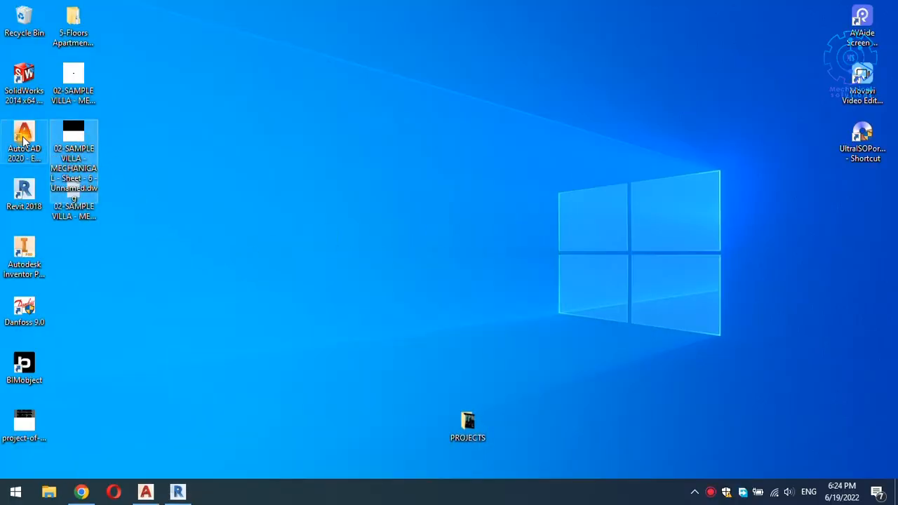
click(155, 128)
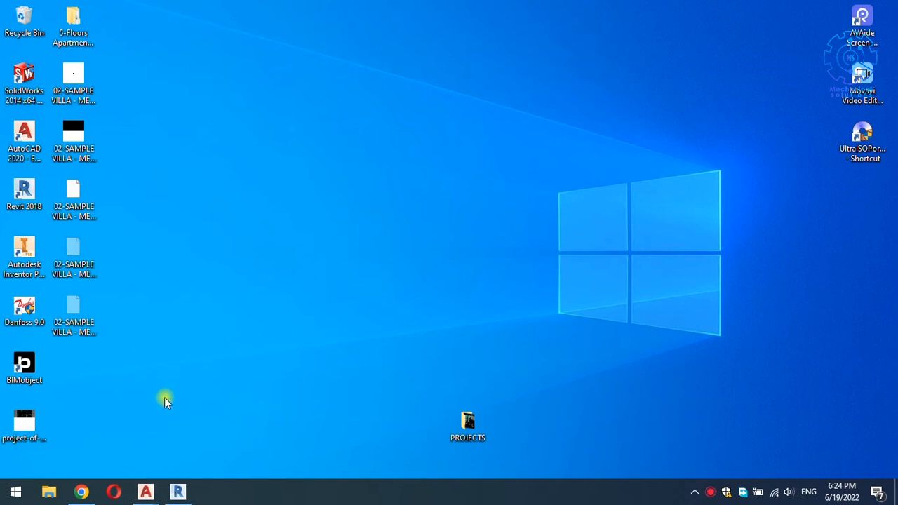
click(74, 137)
click(152, 254)
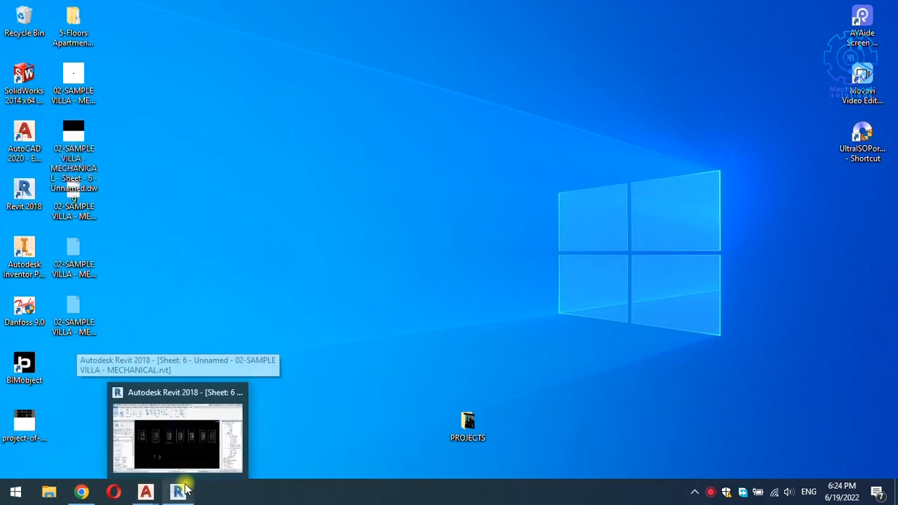
mouse_move(153, 495)
click(206, 440)
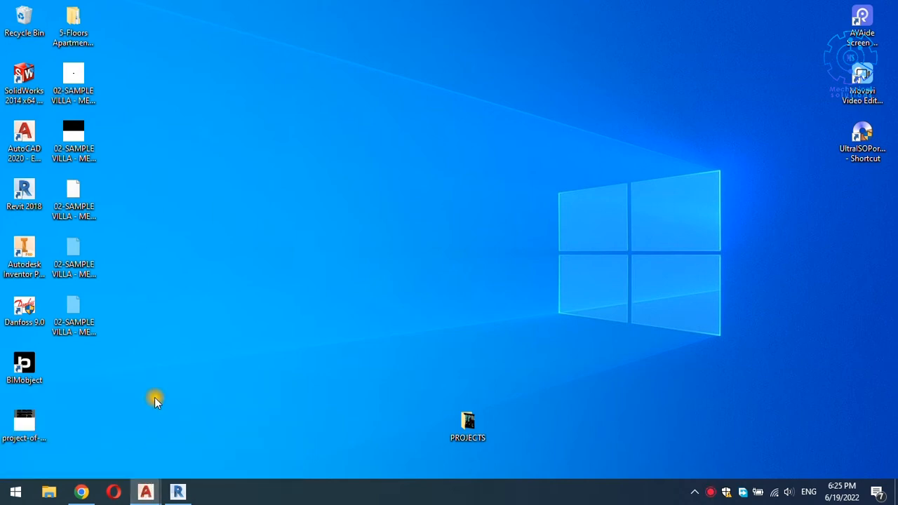
right_click(307, 114)
click(324, 156)
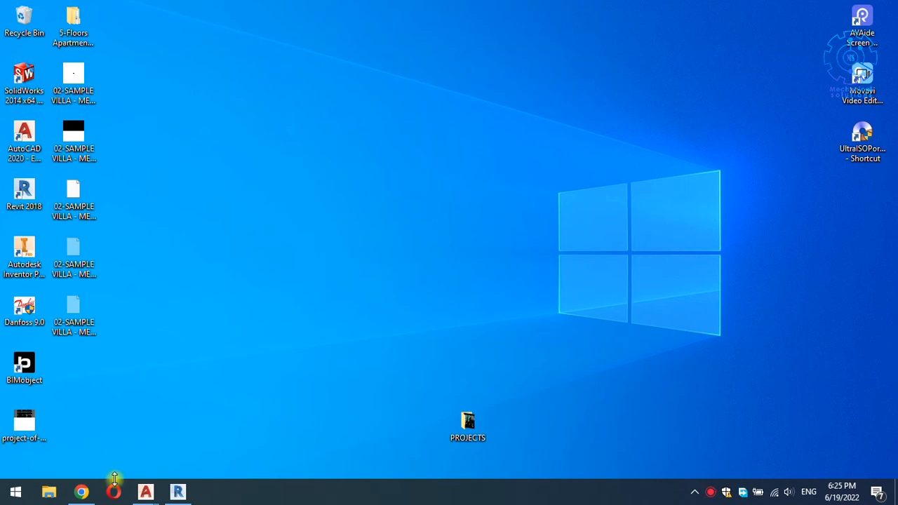
click(179, 491)
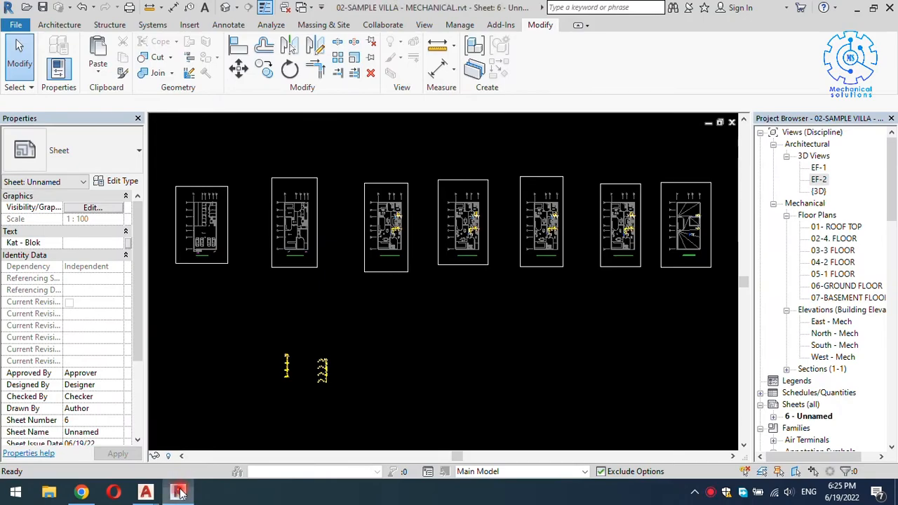
click(178, 491)
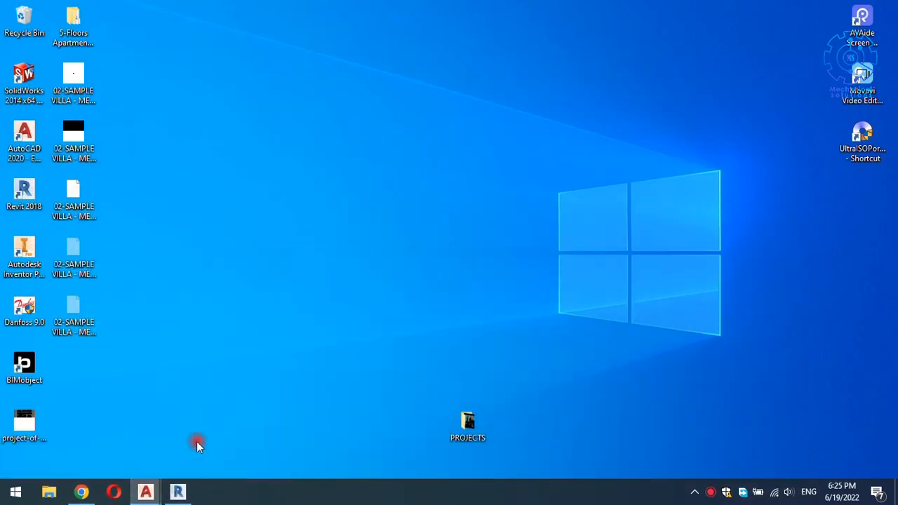
mouse_move(145, 487)
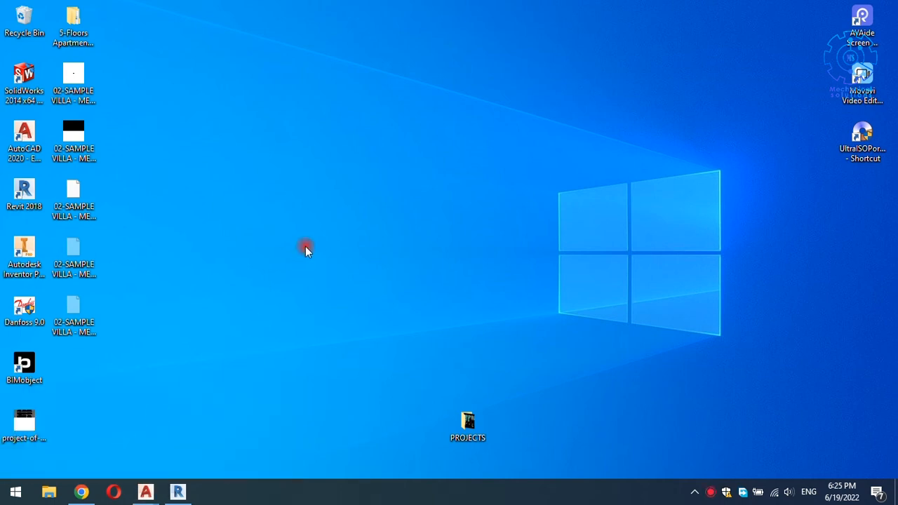
key(alt+Tab)
key(alt+Tab)
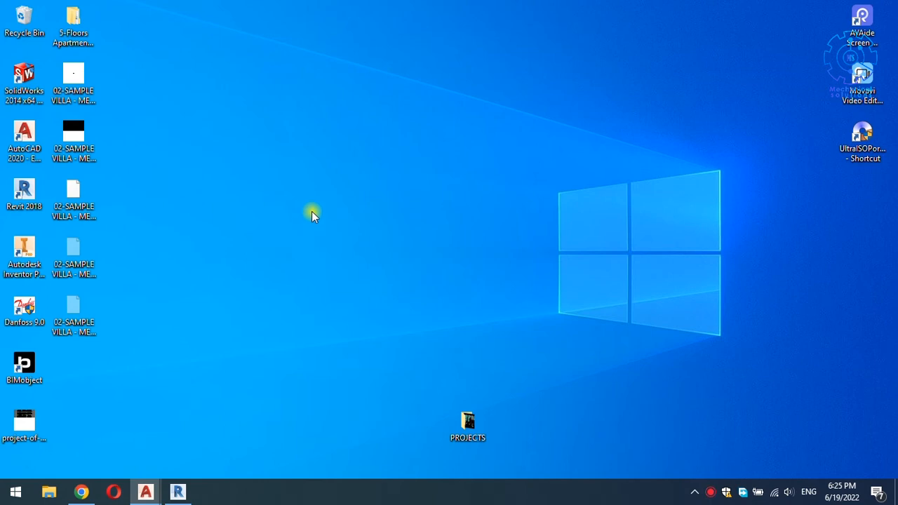
right_click(353, 192)
click(352, 182)
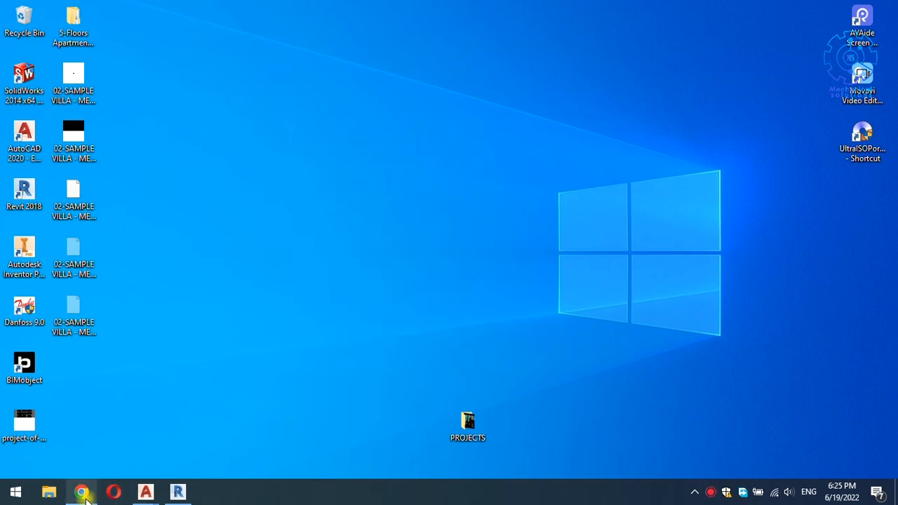
Close the exported sheet's drawing window and the 5-Floors Apartment Building drawing in AutoCAD, saving the latter's changes
mouse_move(83, 493)
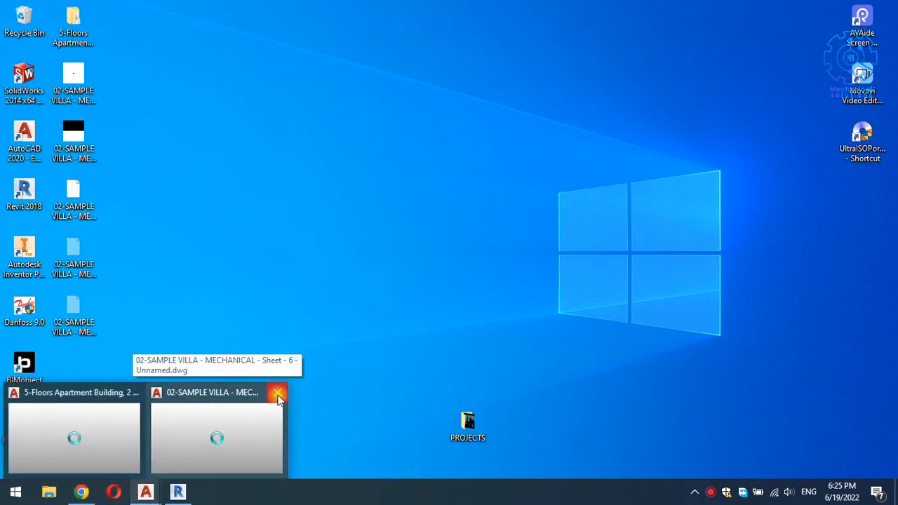
click(278, 396)
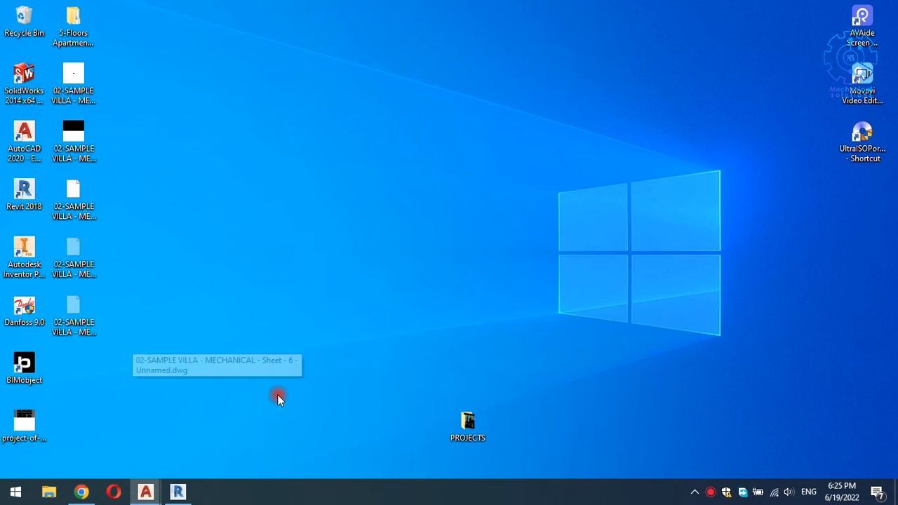
click(146, 492)
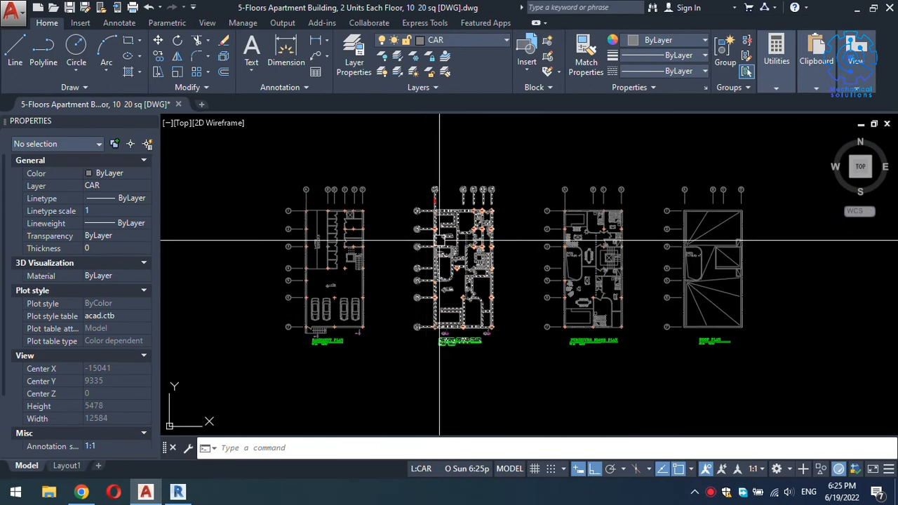
click(179, 106)
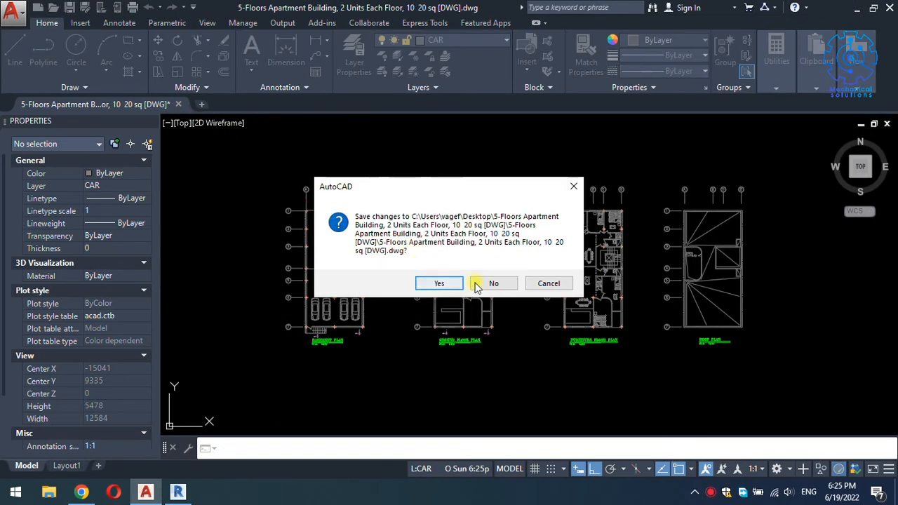
click(441, 284)
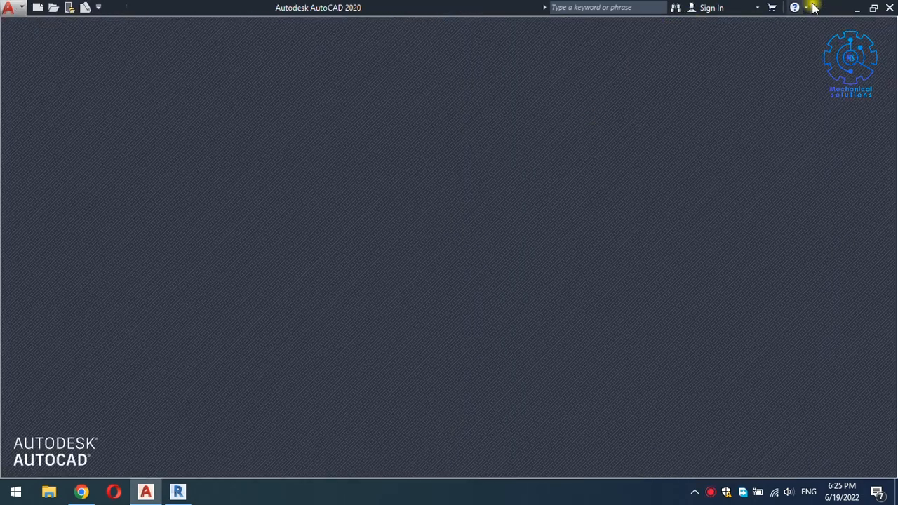
Open 02-SAMPLE VILLA - MECHANICAL - Sheet - 6 - Unnamed.dwg from the desktop in AutoCAD and show its full extent
click(854, 8)
click(81, 142)
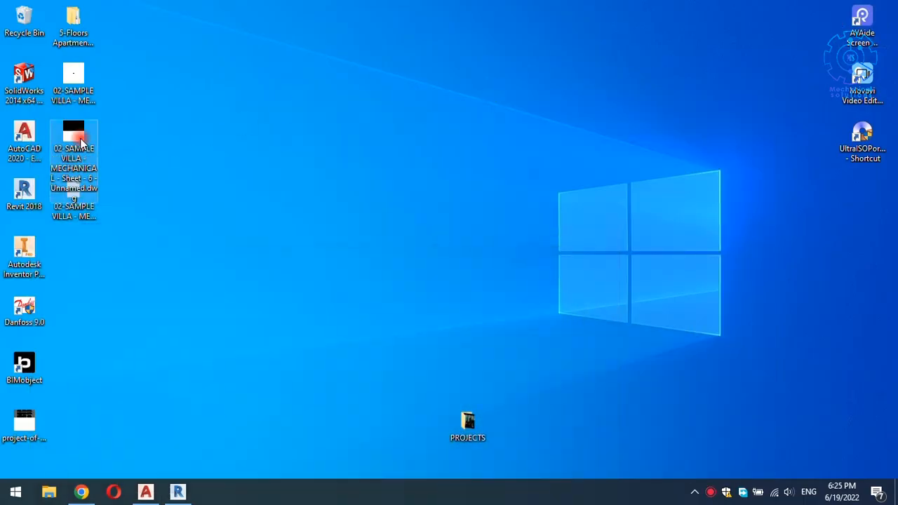
double_click(80, 143)
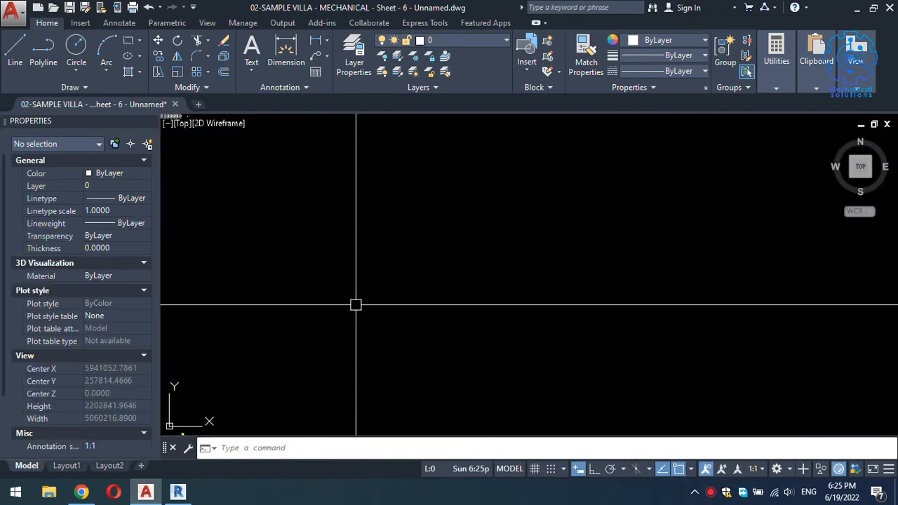
scroll(355, 305, down, 3)
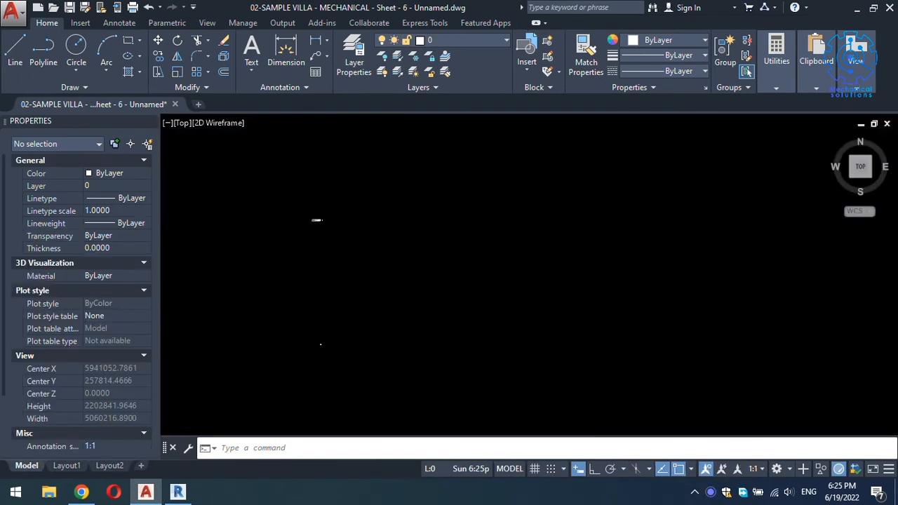
Move the distant exhaust duct 3D views from far below to just beneath the row of floor plans
scroll(355, 274, down, 2)
click(367, 327)
click(312, 375)
key(m)
key(Return)
click(369, 344)
scroll(367, 217, up, 5)
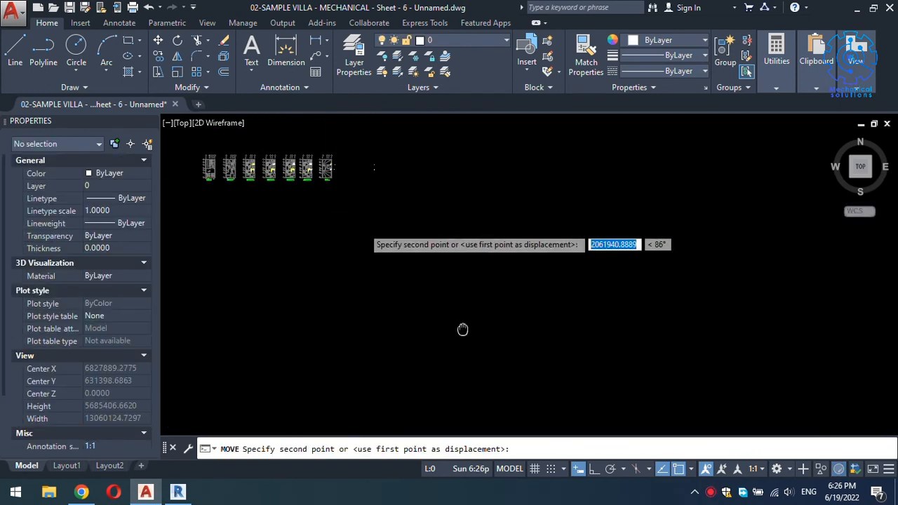
click(305, 250)
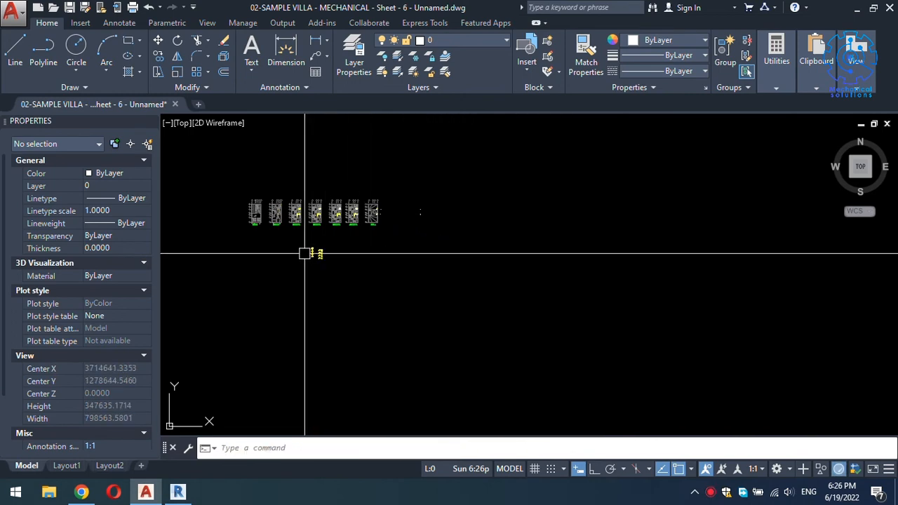
Move the EF-1 and EF-2 duct 3D views together to the left of the basement plan, in line with the floor plan row
scroll(364, 224, up, 10)
scroll(384, 215, up, 7)
middle_drag(367, 194, 475, 369)
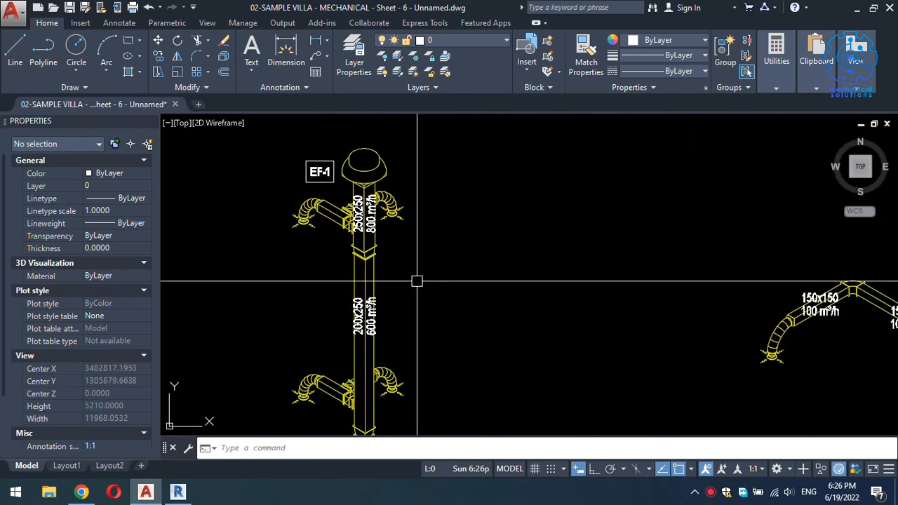
scroll(414, 264, down, 7)
scroll(500, 275, up, 4)
scroll(501, 266, down, 12)
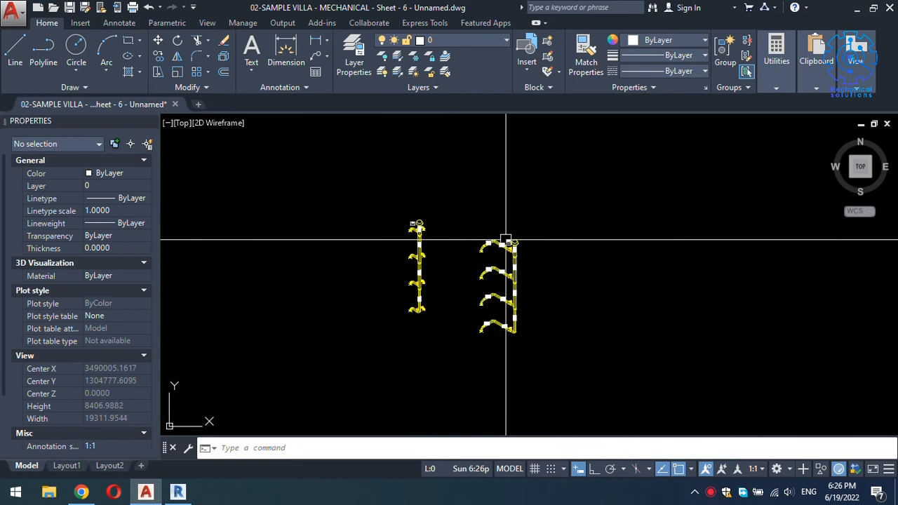
scroll(523, 245, up, 4)
click(523, 250)
click(401, 355)
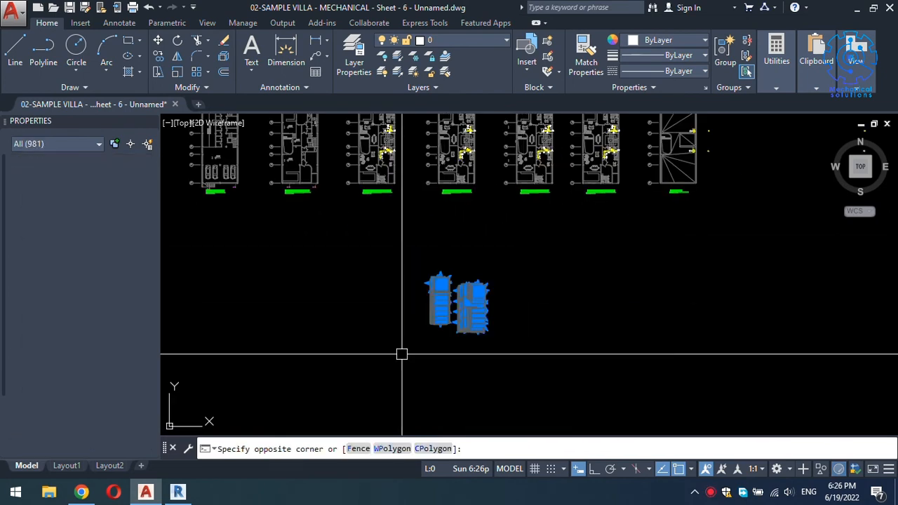
scroll(439, 322, down, 6)
key(m)
key(space)
click(442, 319)
scroll(363, 262, up, 4)
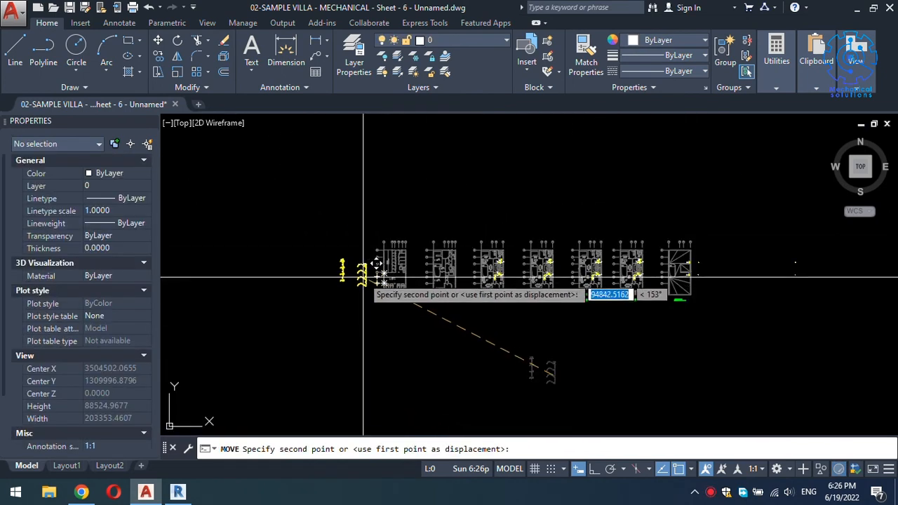
click(326, 277)
Examine the duct size, airflow and fan tags on the exported floor plans and on the EF-1 and EF-2 3D views
scroll(311, 274, up, 6)
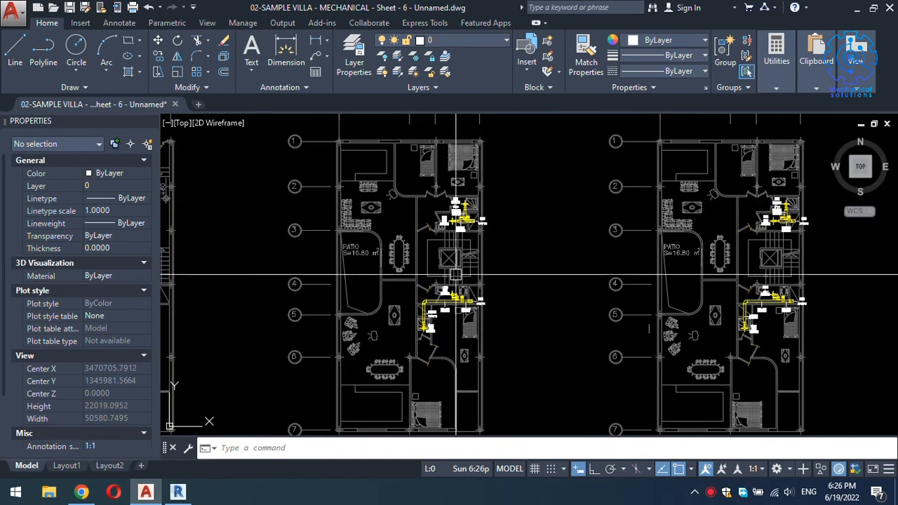
scroll(440, 319, up, 6)
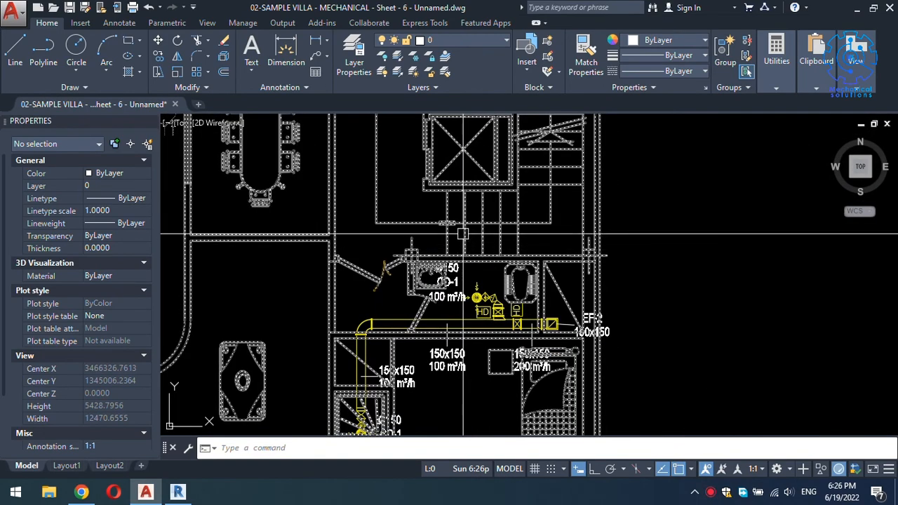
scroll(659, 223, down, 12)
scroll(726, 225, up, 5)
scroll(725, 225, up, 4)
scroll(597, 238, down, 10)
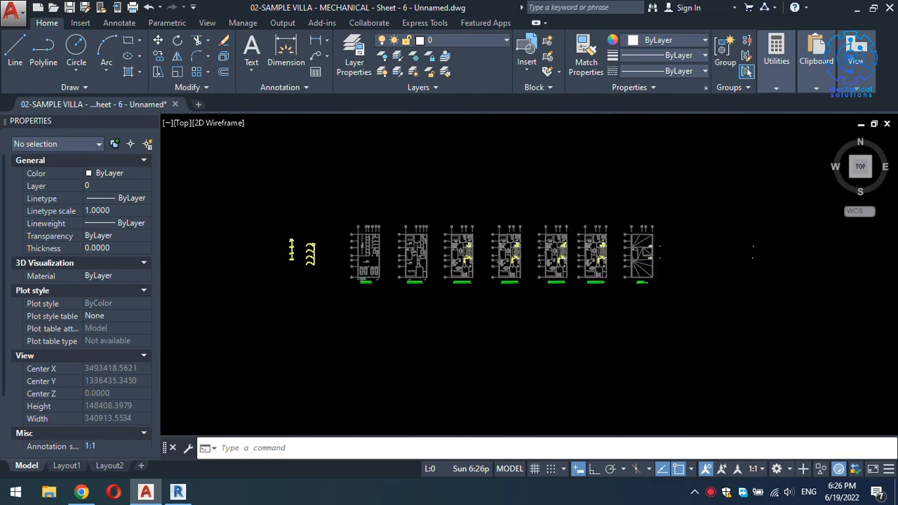
scroll(440, 240, up, 12)
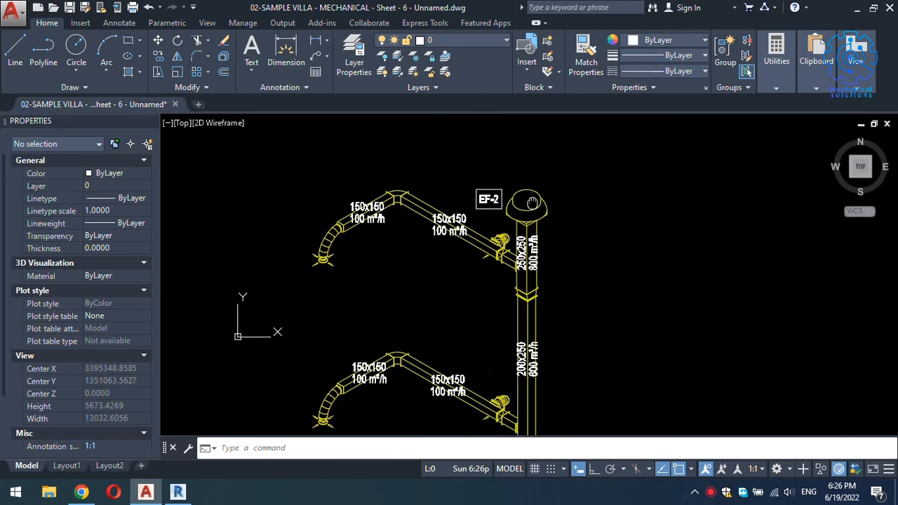
scroll(525, 197, down, 8)
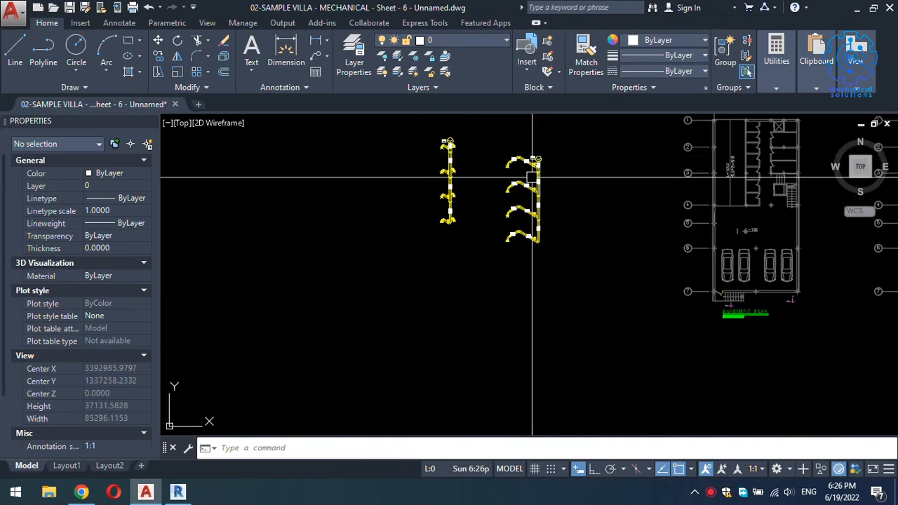
scroll(526, 241, up, 8)
scroll(491, 235, down, 12)
middle_drag(524, 234, 391, 233)
scroll(449, 203, down, 3)
scroll(447, 289, up, 3)
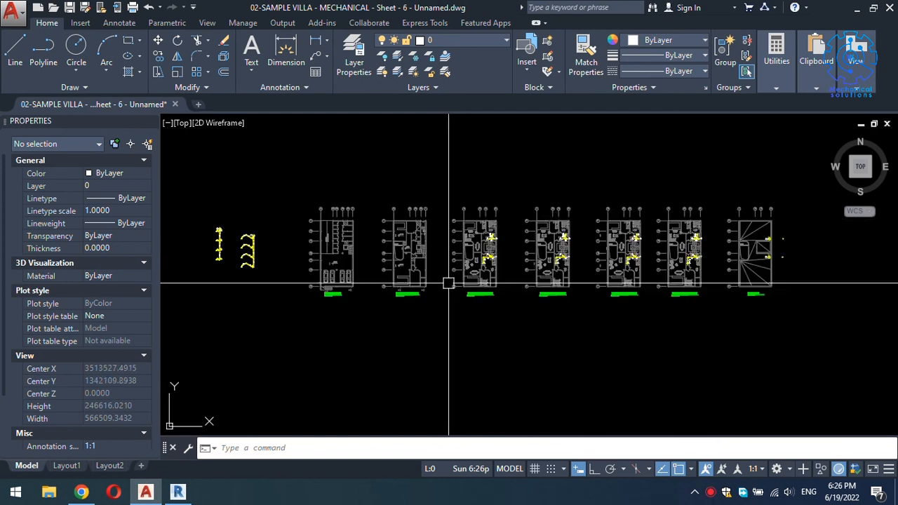